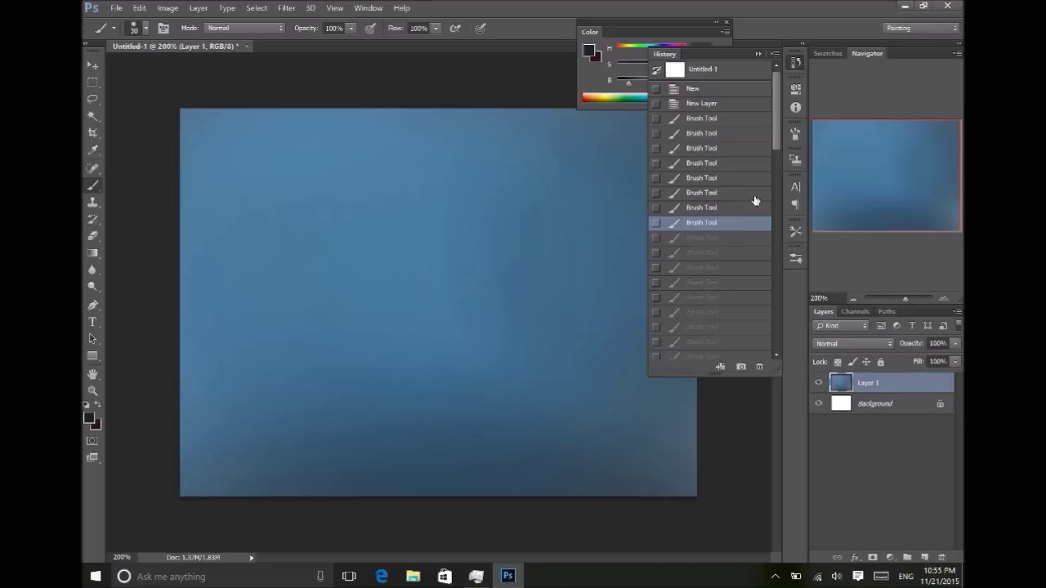
Step forward through the painting's history states to the latest brush stroke and collapse the history list.
{"action": "left_click_drag", "start_coordinate": [774, 129], "coordinate": [777, 266]}
{"action": "left_click", "coordinate": [732, 165]}
{"action": "left_click", "coordinate": [752, 218]}
{"action": "left_click", "coordinate": [750, 260]}
{"action": "left_click", "coordinate": [750, 262]}
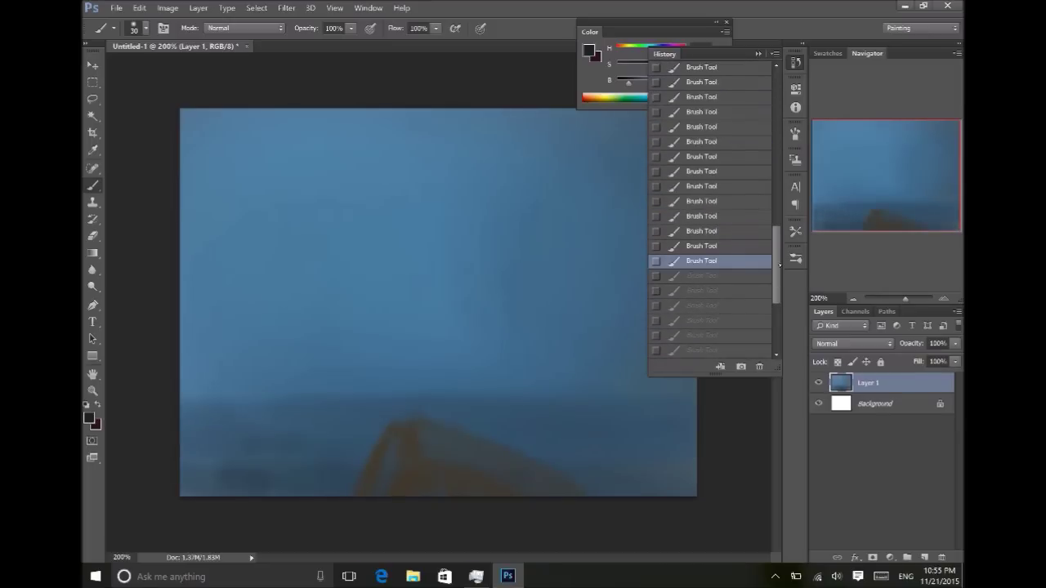
{"action": "scroll", "coordinate": [746, 302], "scroll_direction": "down", "scroll_amount": 5}
{"action": "left_click", "coordinate": [755, 352]}
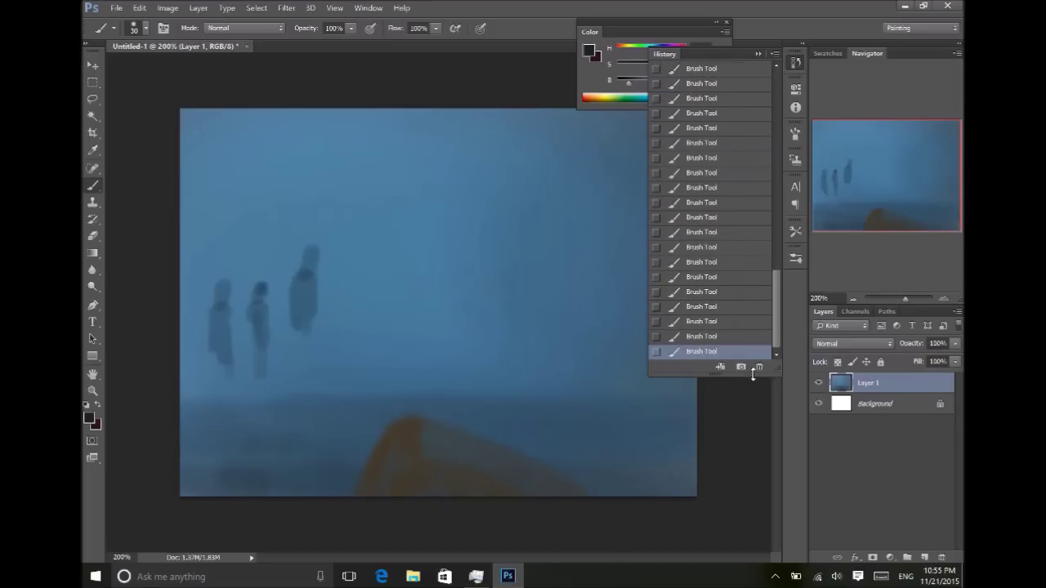
{"action": "left_click_drag", "start_coordinate": [749, 375], "coordinate": [760, 100]}
{"action": "left_click", "coordinate": [759, 53]}
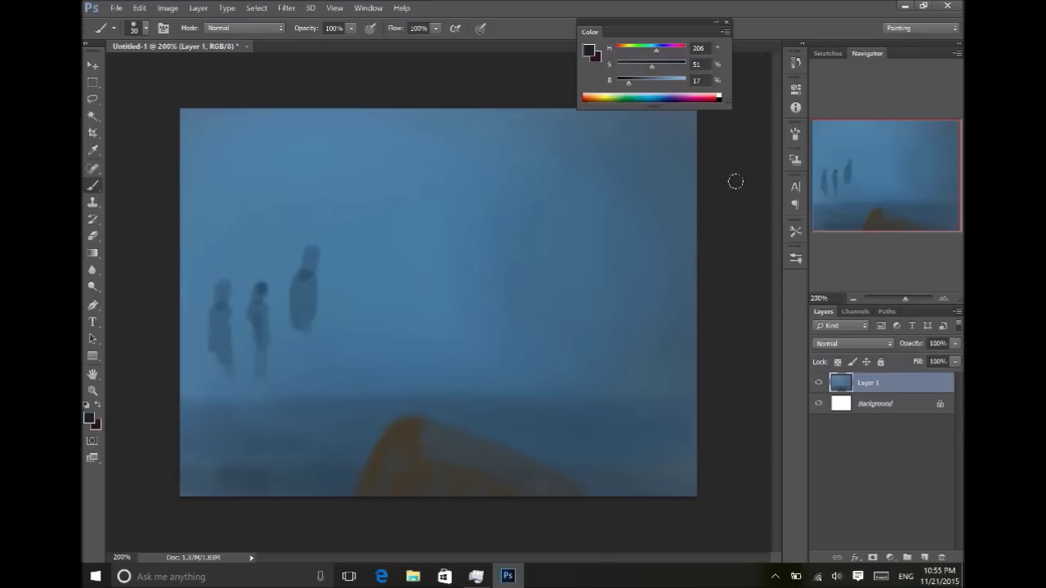
Paint legs on the third shadowy figure and add two more standing silhouettes beside it with the 30 px brush.
{"action": "mouse_move", "coordinate": [292, 321]}
{"action": "left_mouse_down"}
{"action": "mouse_move", "coordinate": [296, 370]}
{"action": "mouse_move", "coordinate": [308, 368]}
{"action": "mouse_move", "coordinate": [307, 399]}
{"action": "left_mouse_up"}
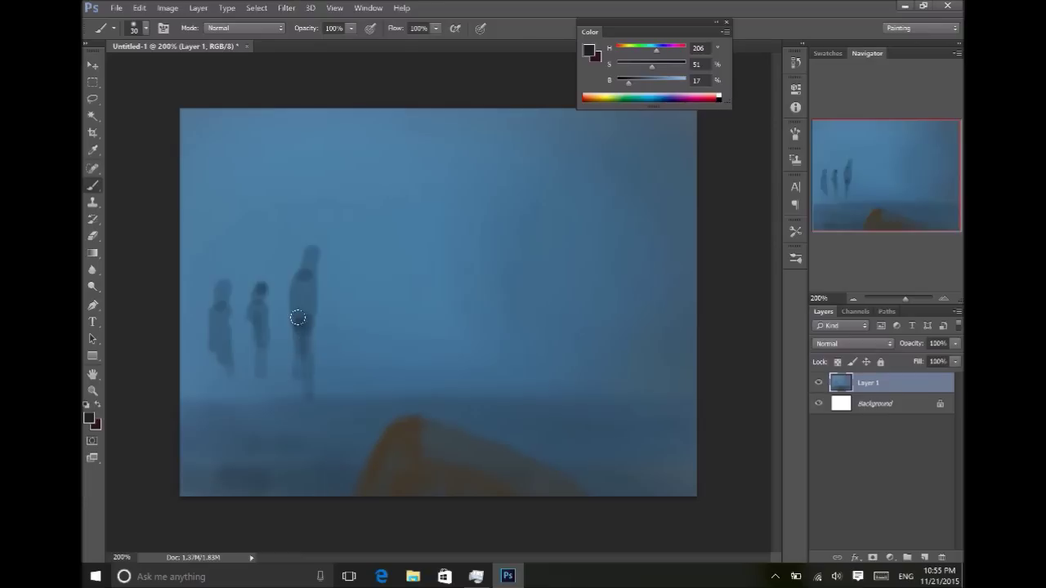
{"action": "mouse_move", "coordinate": [349, 276]}
{"action": "left_mouse_down"}
{"action": "mouse_move", "coordinate": [348, 317]}
{"action": "mouse_move", "coordinate": [361, 313]}
{"action": "mouse_move", "coordinate": [359, 282]}
{"action": "mouse_move", "coordinate": [357, 311]}
{"action": "mouse_move", "coordinate": [348, 300]}
{"action": "mouse_move", "coordinate": [362, 334]}
{"action": "mouse_move", "coordinate": [348, 332]}
{"action": "mouse_move", "coordinate": [367, 315]}
{"action": "mouse_move", "coordinate": [354, 342]}
{"action": "mouse_move", "coordinate": [361, 326]}
{"action": "mouse_move", "coordinate": [350, 327]}
{"action": "mouse_move", "coordinate": [361, 368]}
{"action": "mouse_move", "coordinate": [358, 393]}
{"action": "left_mouse_up"}
{"action": "left_click", "coordinate": [357, 256]}
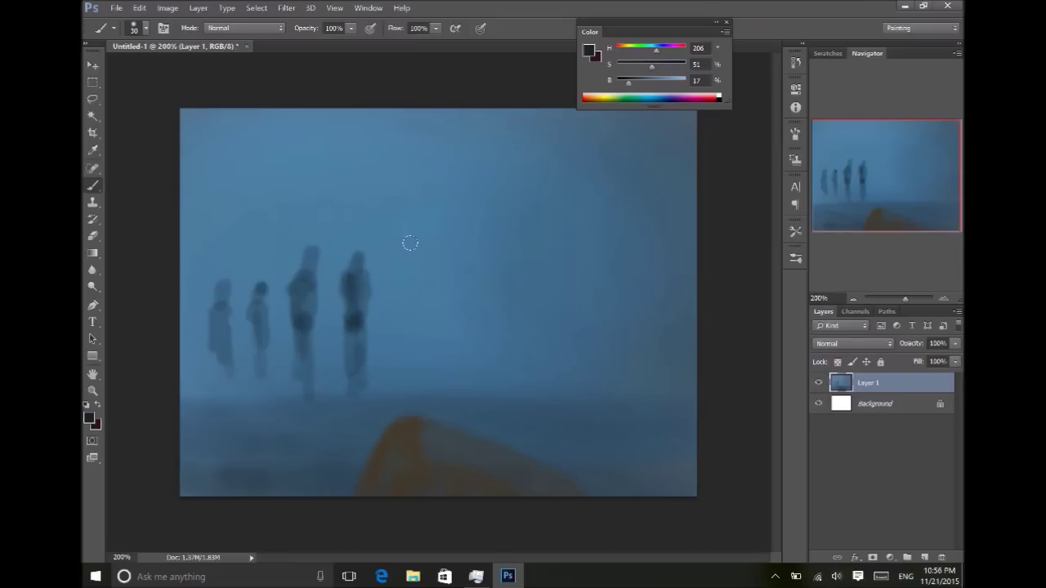
{"action": "mouse_move", "coordinate": [384, 243]}
{"action": "left_mouse_down"}
{"action": "mouse_move", "coordinate": [376, 267]}
{"action": "mouse_move", "coordinate": [386, 269]}
{"action": "mouse_move", "coordinate": [386, 299]}
{"action": "mouse_move", "coordinate": [396, 268]}
{"action": "mouse_move", "coordinate": [379, 303]}
{"action": "mouse_move", "coordinate": [393, 322]}
{"action": "mouse_move", "coordinate": [381, 298]}
{"action": "mouse_move", "coordinate": [393, 362]}
{"action": "mouse_move", "coordinate": [380, 378]}
{"action": "mouse_move", "coordinate": [388, 322]}
{"action": "mouse_move", "coordinate": [401, 392]}
{"action": "left_mouse_up"}
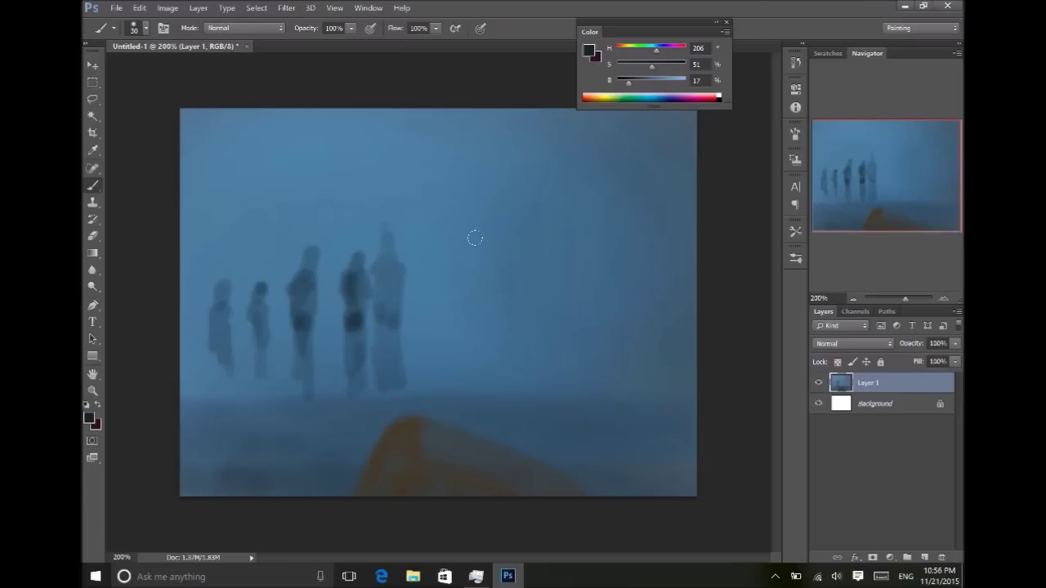
Paint five dark standing silhouettes across the right half of the scene, the last one at the canvas edge.
{"action": "mouse_move", "coordinate": [499, 260]}
{"action": "left_mouse_down"}
{"action": "mouse_move", "coordinate": [488, 257]}
{"action": "mouse_move", "coordinate": [486, 269]}
{"action": "mouse_move", "coordinate": [495, 279]}
{"action": "mouse_move", "coordinate": [483, 303]}
{"action": "mouse_move", "coordinate": [492, 355]}
{"action": "left_mouse_up"}
{"action": "mouse_move", "coordinate": [561, 247]}
{"action": "left_mouse_down"}
{"action": "mouse_move", "coordinate": [568, 305]}
{"action": "mouse_move", "coordinate": [574, 288]}
{"action": "mouse_move", "coordinate": [572, 278]}
{"action": "mouse_move", "coordinate": [562, 325]}
{"action": "mouse_move", "coordinate": [576, 314]}
{"action": "mouse_move", "coordinate": [585, 359]}
{"action": "left_mouse_up"}
{"action": "mouse_move", "coordinate": [563, 306]}
{"action": "left_mouse_down"}
{"action": "mouse_move", "coordinate": [559, 373]}
{"action": "mouse_move", "coordinate": [575, 335]}
{"action": "mouse_move", "coordinate": [579, 375]}
{"action": "left_mouse_up"}
{"action": "left_click_drag", "start_coordinate": [556, 373], "coordinate": [549, 378]}
{"action": "mouse_move", "coordinate": [604, 281]}
{"action": "left_mouse_down"}
{"action": "mouse_move", "coordinate": [621, 313]}
{"action": "mouse_move", "coordinate": [612, 321]}
{"action": "mouse_move", "coordinate": [612, 288]}
{"action": "mouse_move", "coordinate": [611, 354]}
{"action": "mouse_move", "coordinate": [614, 312]}
{"action": "mouse_move", "coordinate": [623, 375]}
{"action": "left_mouse_up"}
{"action": "mouse_move", "coordinate": [644, 236]}
{"action": "left_mouse_down"}
{"action": "mouse_move", "coordinate": [640, 288]}
{"action": "mouse_move", "coordinate": [653, 378]}
{"action": "left_mouse_up"}
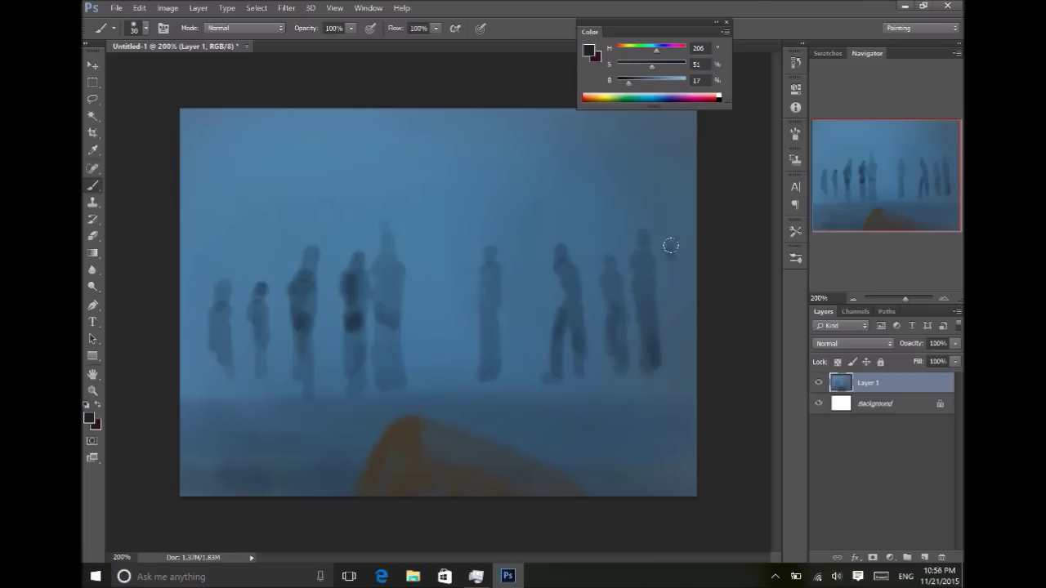
{"action": "mouse_move", "coordinate": [668, 273]}
{"action": "left_mouse_down"}
{"action": "mouse_move", "coordinate": [681, 369]}
{"action": "mouse_move", "coordinate": [703, 381]}
{"action": "mouse_move", "coordinate": [695, 391]}
{"action": "left_mouse_up"}
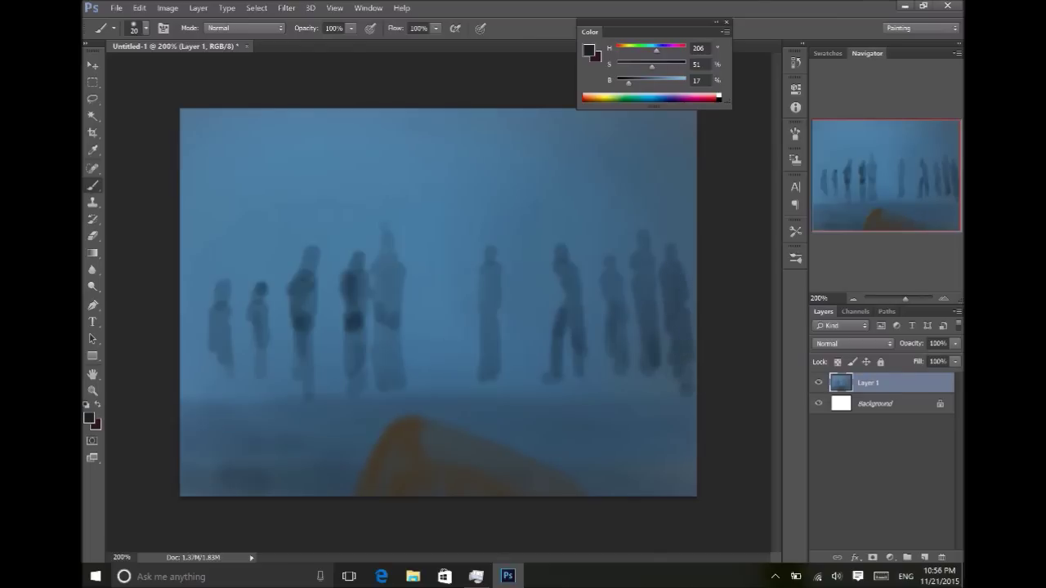
Paint a taller figure right of centre and a slimmer one near the middle with a 20 px brush, darkening the slimmer figure's head and torso.
{"action": "left_click_drag", "start_coordinate": [521, 202], "coordinate": [519, 196]}
{"action": "mouse_move", "coordinate": [515, 219]}
{"action": "left_mouse_down"}
{"action": "mouse_move", "coordinate": [532, 233]}
{"action": "mouse_move", "coordinate": [509, 254]}
{"action": "mouse_move", "coordinate": [532, 250]}
{"action": "mouse_move", "coordinate": [519, 236]}
{"action": "mouse_move", "coordinate": [509, 283]}
{"action": "mouse_move", "coordinate": [516, 274]}
{"action": "mouse_move", "coordinate": [531, 302]}
{"action": "mouse_move", "coordinate": [517, 255]}
{"action": "mouse_move", "coordinate": [505, 369]}
{"action": "mouse_move", "coordinate": [532, 310]}
{"action": "mouse_move", "coordinate": [532, 373]}
{"action": "mouse_move", "coordinate": [518, 234]}
{"action": "left_mouse_up"}
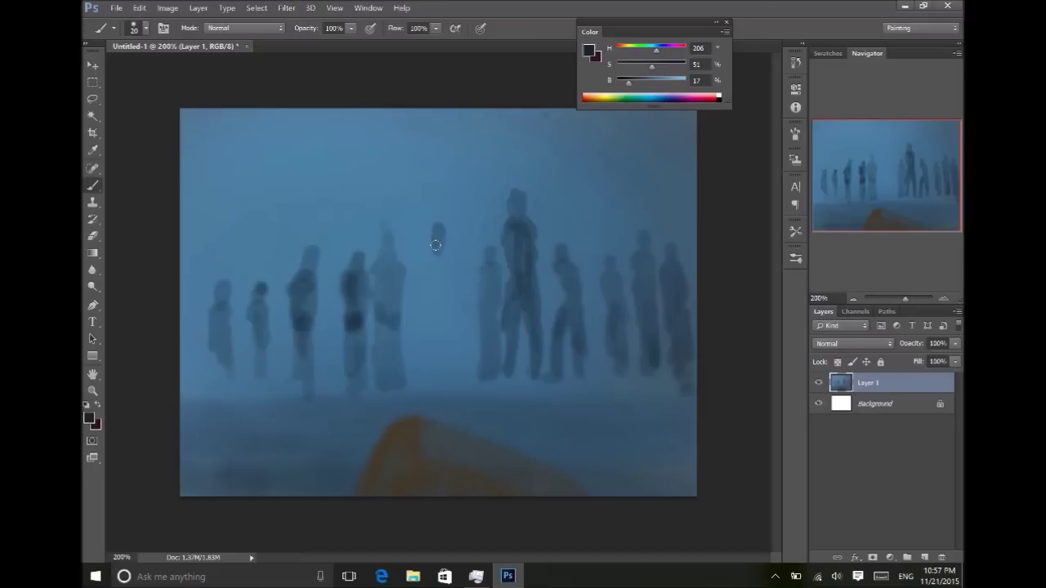
{"action": "mouse_move", "coordinate": [432, 253]}
{"action": "left_mouse_down"}
{"action": "mouse_move", "coordinate": [447, 276]}
{"action": "mouse_move", "coordinate": [444, 288]}
{"action": "mouse_move", "coordinate": [434, 265]}
{"action": "mouse_move", "coordinate": [449, 301]}
{"action": "mouse_move", "coordinate": [433, 337]}
{"action": "mouse_move", "coordinate": [438, 302]}
{"action": "mouse_move", "coordinate": [439, 367]}
{"action": "mouse_move", "coordinate": [444, 330]}
{"action": "mouse_move", "coordinate": [450, 380]}
{"action": "left_mouse_up"}
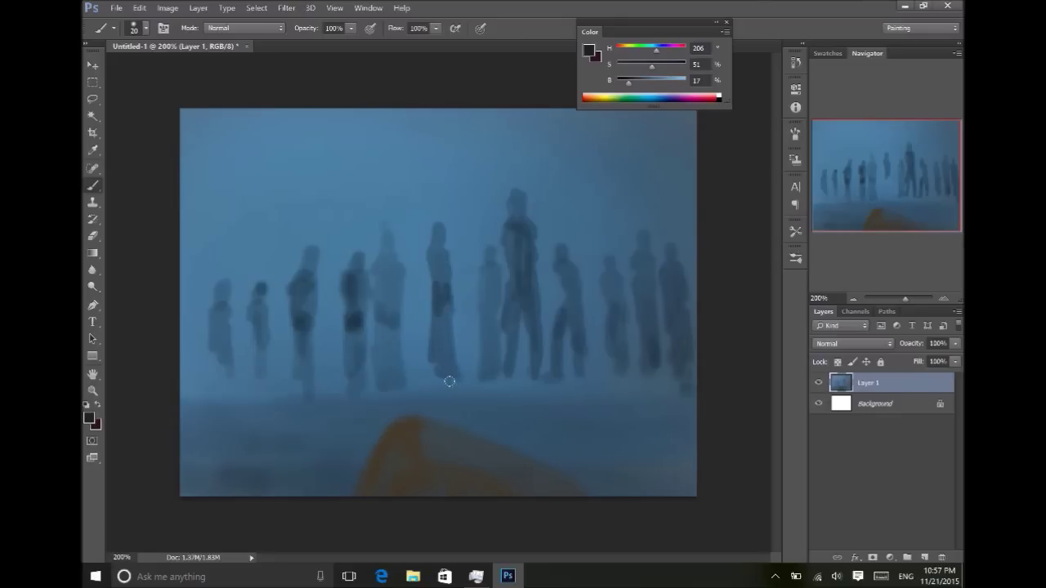
{"action": "mouse_move", "coordinate": [437, 270]}
{"action": "left_mouse_down"}
{"action": "mouse_move", "coordinate": [438, 255]}
{"action": "mouse_move", "coordinate": [445, 287]}
{"action": "left_mouse_up"}
{"action": "left_click_drag", "start_coordinate": [438, 231], "coordinate": [438, 249]}
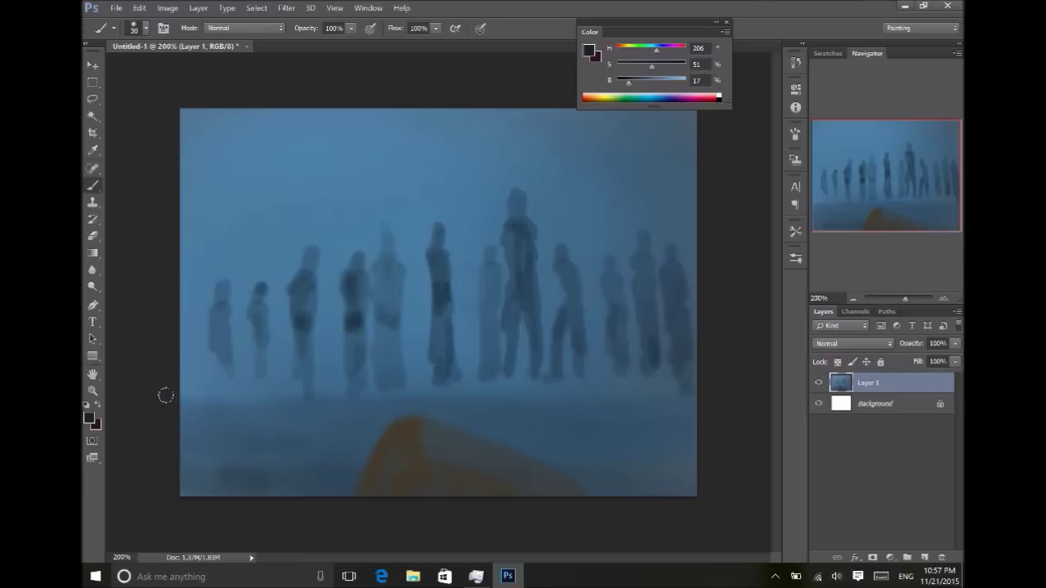
Extend the left figures' legs and add ground shadows at 30 px, and shade the foreground with H 231, S 51, B 28 at 60 px.
{"action": "mouse_move", "coordinate": [241, 377]}
{"action": "left_mouse_down"}
{"action": "mouse_move", "coordinate": [218, 350]}
{"action": "mouse_move", "coordinate": [216, 379]}
{"action": "mouse_move", "coordinate": [224, 313]}
{"action": "mouse_move", "coordinate": [227, 374]}
{"action": "mouse_move", "coordinate": [258, 306]}
{"action": "mouse_move", "coordinate": [255, 391]}
{"action": "left_mouse_up"}
{"action": "mouse_move", "coordinate": [256, 316]}
{"action": "left_mouse_down"}
{"action": "mouse_move", "coordinate": [254, 376]}
{"action": "mouse_move", "coordinate": [208, 399]}
{"action": "mouse_move", "coordinate": [311, 388]}
{"action": "mouse_move", "coordinate": [172, 391]}
{"action": "left_mouse_up"}
{"action": "mouse_move", "coordinate": [536, 374]}
{"action": "left_mouse_down"}
{"action": "mouse_move", "coordinate": [320, 394]}
{"action": "mouse_move", "coordinate": [612, 379]}
{"action": "mouse_move", "coordinate": [705, 389]}
{"action": "mouse_move", "coordinate": [639, 400]}
{"action": "mouse_move", "coordinate": [515, 389]}
{"action": "mouse_move", "coordinate": [556, 405]}
{"action": "left_mouse_up"}
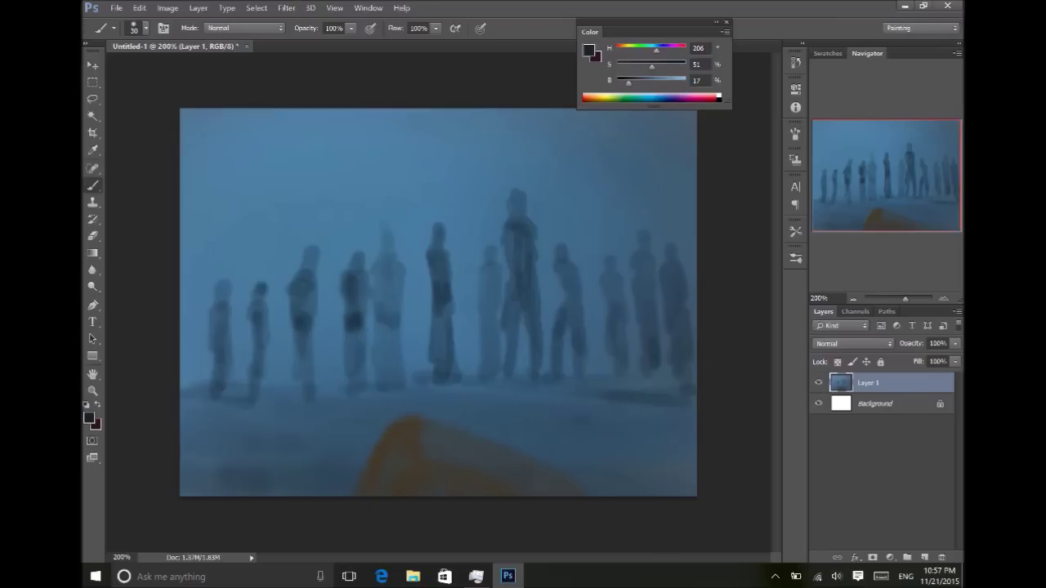
{"action": "left_click", "coordinate": [636, 80]}
{"action": "mouse_move", "coordinate": [164, 480]}
{"action": "left_mouse_down"}
{"action": "mouse_move", "coordinate": [227, 483]}
{"action": "mouse_move", "coordinate": [229, 463]}
{"action": "mouse_move", "coordinate": [291, 455]}
{"action": "mouse_move", "coordinate": [228, 453]}
{"action": "mouse_move", "coordinate": [297, 452]}
{"action": "mouse_move", "coordinate": [238, 466]}
{"action": "mouse_move", "coordinate": [376, 491]}
{"action": "mouse_move", "coordinate": [495, 453]}
{"action": "mouse_move", "coordinate": [683, 448]}
{"action": "mouse_move", "coordinate": [611, 493]}
{"action": "left_mouse_up"}
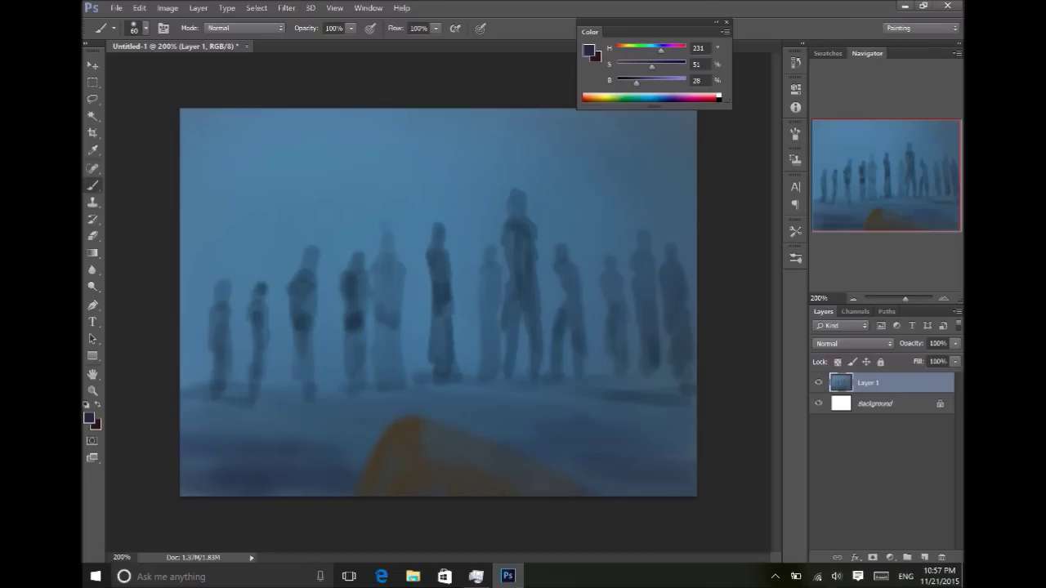
Darken the scene by duplicating Layer 1, setting the copy to Multiply at reduced opacity, and merging it with the original layer.
{"action": "left_click_drag", "start_coordinate": [901, 394], "coordinate": [924, 558]}
{"action": "left_click", "coordinate": [854, 343]}
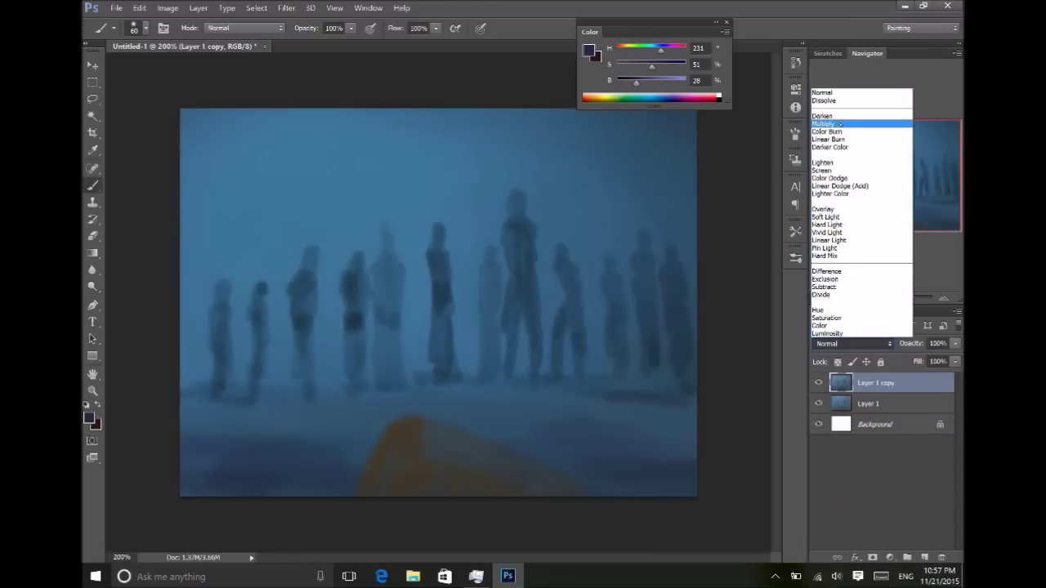
{"action": "left_click", "coordinate": [835, 126]}
{"action": "left_click_drag", "start_coordinate": [913, 345], "coordinate": [905, 347]}
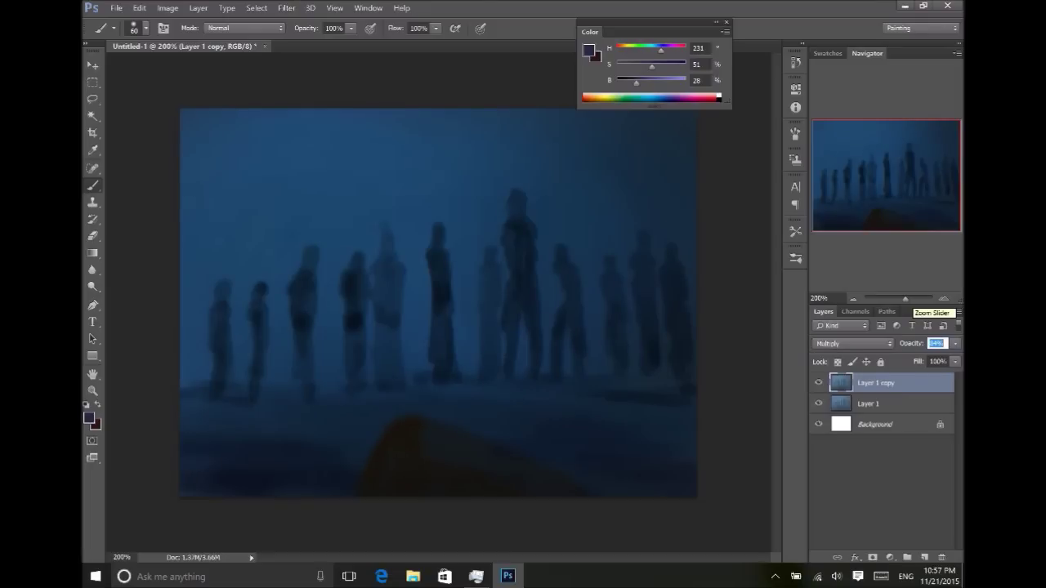
{"action": "left_click", "coordinate": [872, 403], "text": "ctrl"}
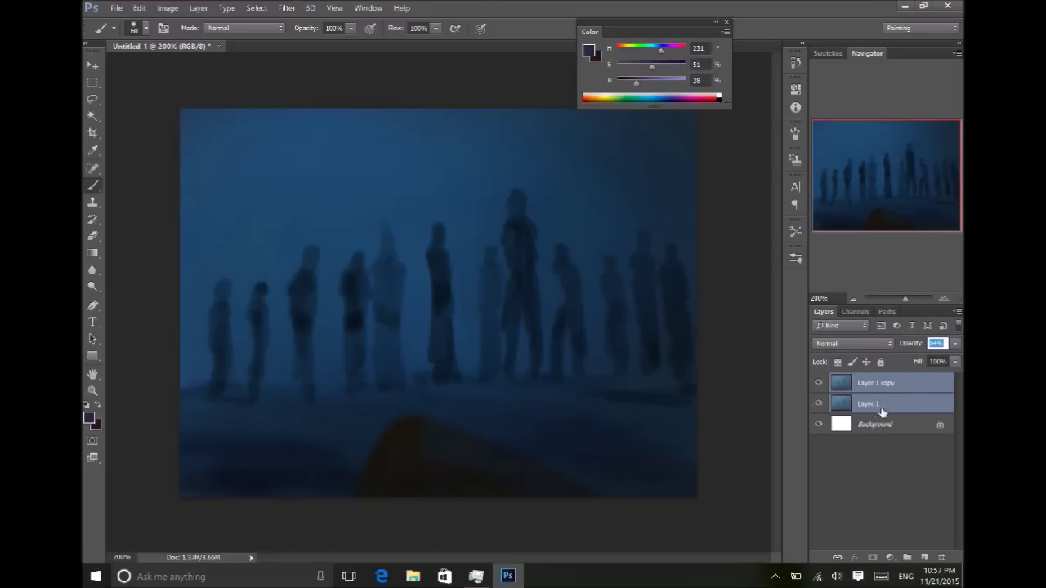
{"action": "key", "text": "ctrl+e"}
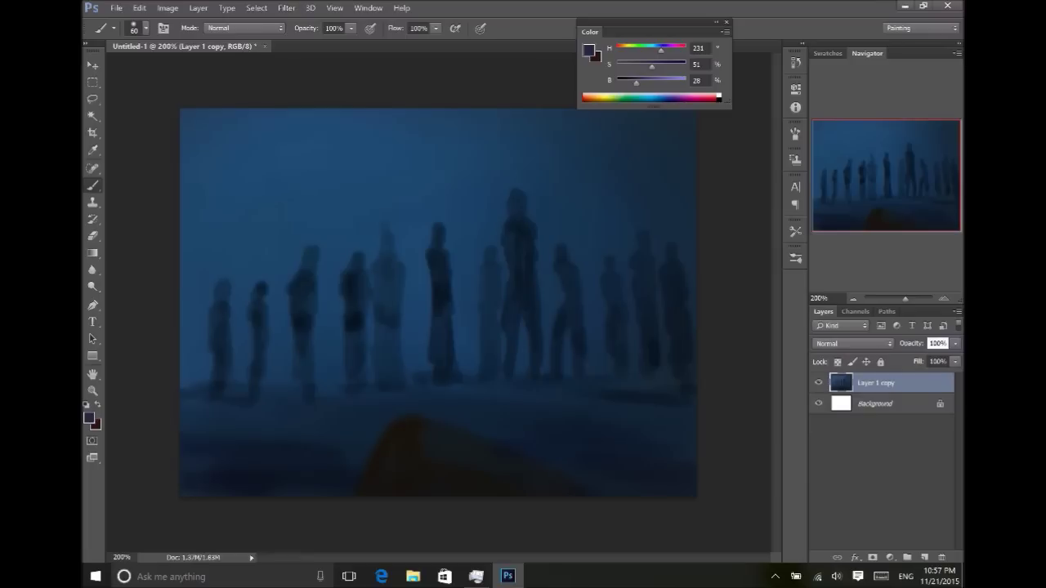
Shade the lower-right ground with a sampled dark tone and paint a pale moon (H 180, S 27, B 86) in the upper-left sky.
{"action": "left_click", "coordinate": [515, 480], "text": "alt"}
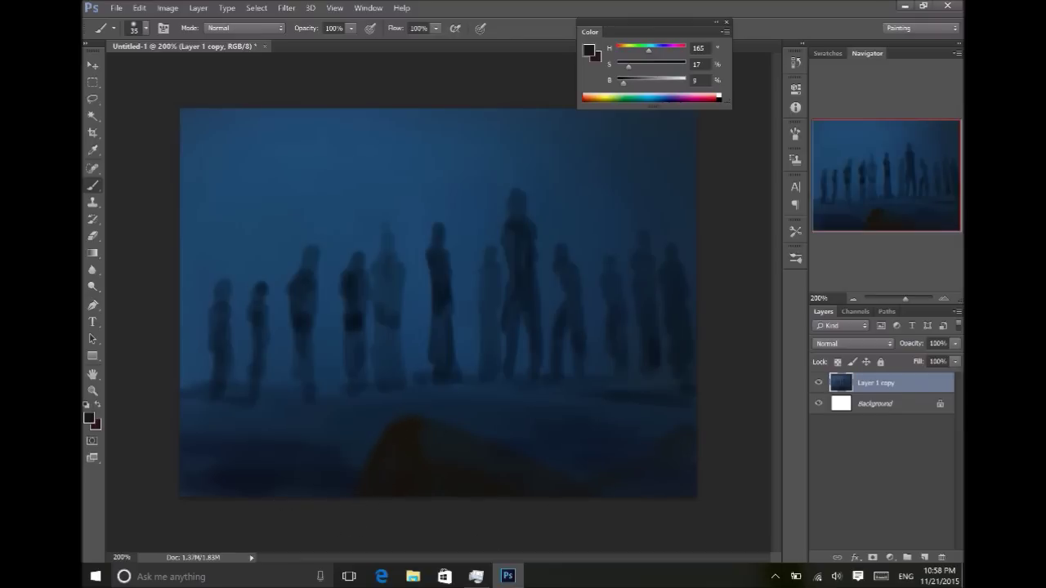
{"action": "left_click_drag", "start_coordinate": [626, 82], "coordinate": [675, 81]}
{"action": "mouse_move", "coordinate": [256, 156]}
{"action": "left_mouse_down"}
{"action": "mouse_move", "coordinate": [268, 154]}
{"action": "mouse_move", "coordinate": [253, 161]}
{"action": "mouse_move", "coordinate": [263, 147]}
{"action": "mouse_move", "coordinate": [252, 139]}
{"action": "mouse_move", "coordinate": [274, 97]}
{"action": "left_mouse_up"}
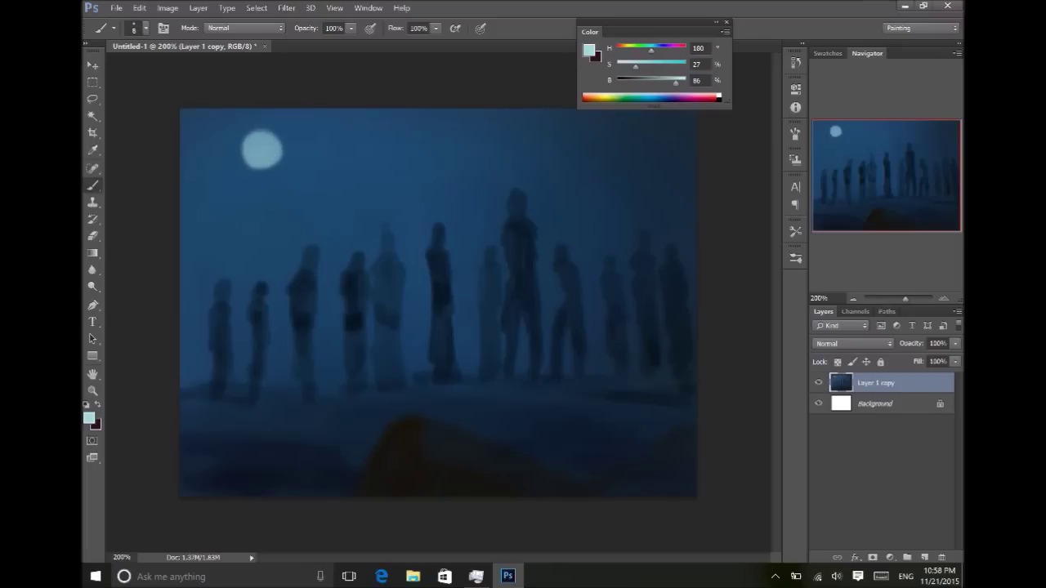
Paint dark foliage in the canvas's upper-right corner with the Foliage 1 brush at 70 px and a sampled dark blue.
{"action": "left_click", "coordinate": [658, 193], "text": "alt"}
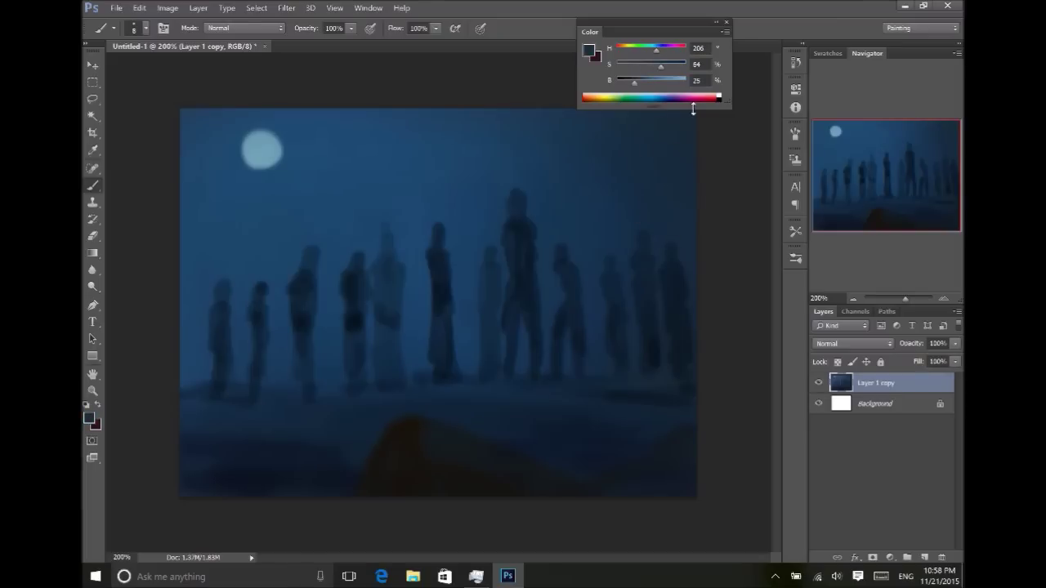
{"action": "left_click", "coordinate": [795, 259]}
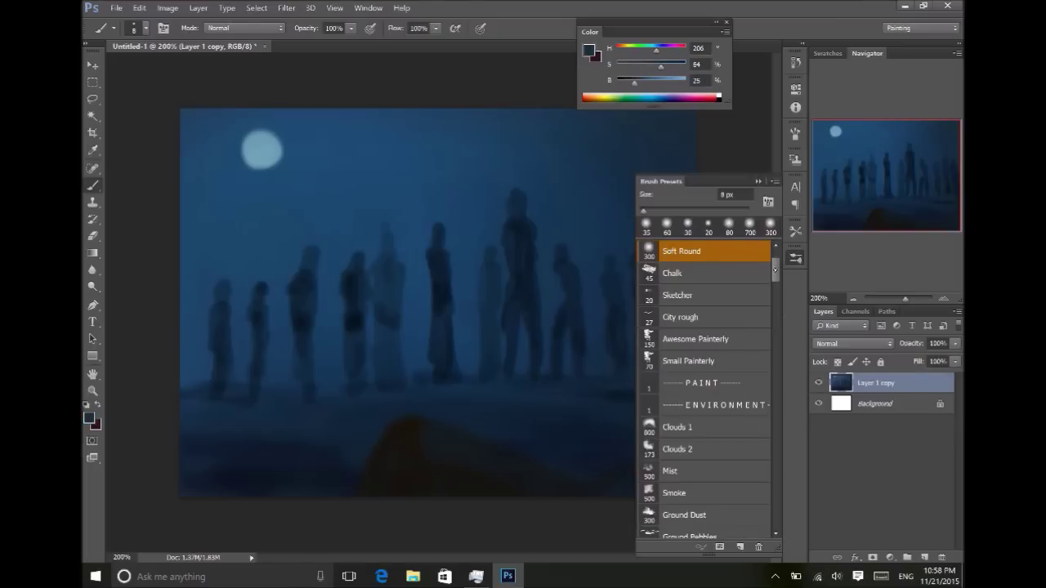
{"action": "scroll", "coordinate": [735, 384], "scroll_direction": "down", "scroll_amount": 15}
{"action": "left_click", "coordinate": [725, 381]}
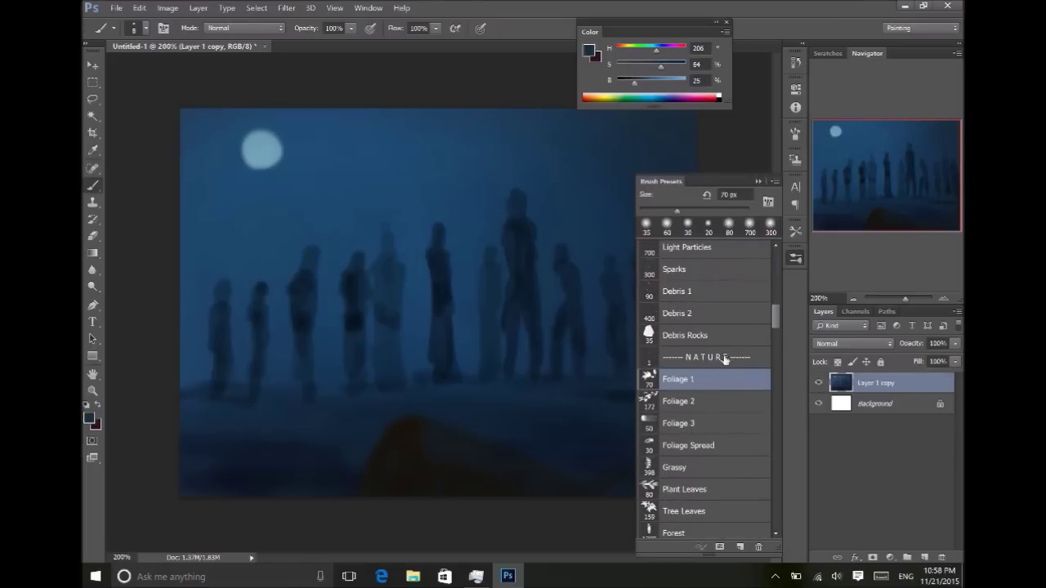
{"action": "left_click", "coordinate": [759, 181]}
{"action": "left_click", "coordinate": [513, 236], "text": "alt"}
{"action": "left_click_drag", "start_coordinate": [655, 135], "coordinate": [686, 126]}
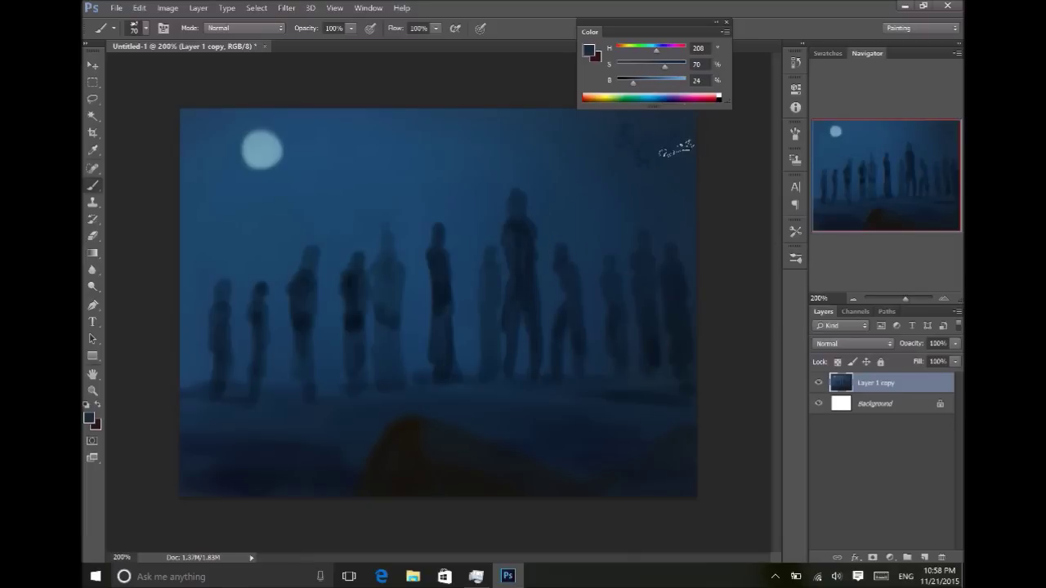
{"action": "key", "text": "f"}
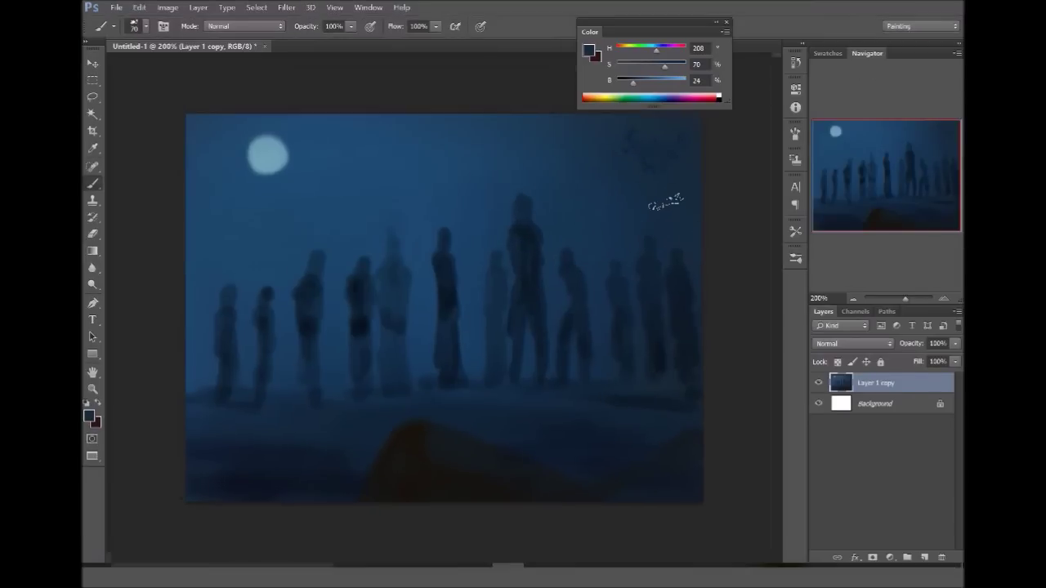
{"action": "left_click_drag", "start_coordinate": [593, 229], "coordinate": [523, 274]}
{"action": "left_click", "coordinate": [546, 165]}
{"action": "left_click", "coordinate": [551, 216]}
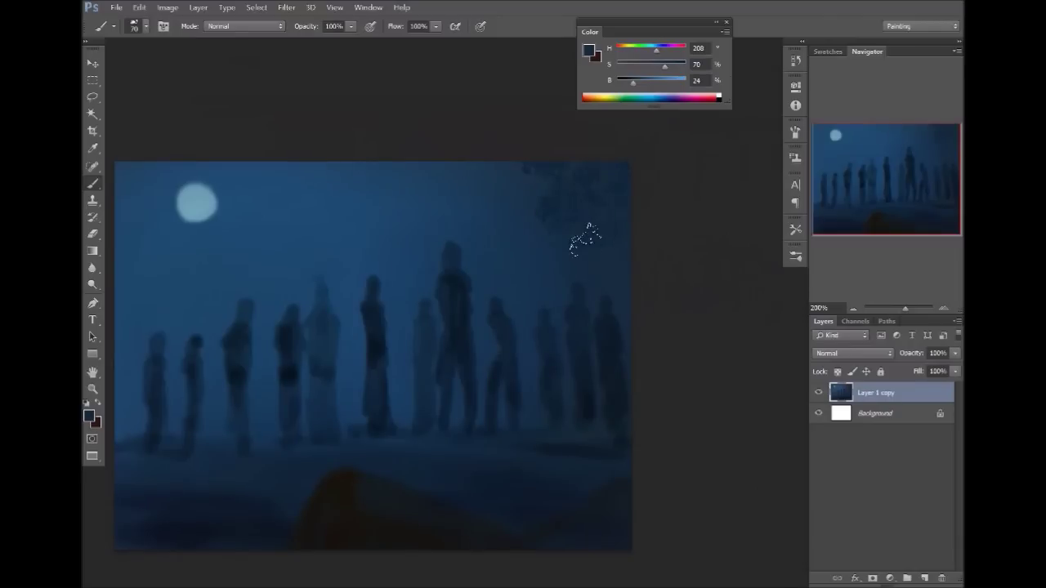
{"action": "left_click", "coordinate": [544, 248]}
Paint a clump of dark leaves along the canvas's left edge, above and beside the leftmost figure.
{"action": "left_click_drag", "start_coordinate": [362, 310], "coordinate": [583, 305]}
{"action": "left_click", "coordinate": [350, 304]}
{"action": "left_click", "coordinate": [345, 273]}
{"action": "mouse_move", "coordinate": [380, 277]}
{"action": "left_mouse_down"}
{"action": "mouse_move", "coordinate": [354, 304]}
{"action": "mouse_move", "coordinate": [364, 284]}
{"action": "mouse_move", "coordinate": [368, 304]}
{"action": "mouse_move", "coordinate": [342, 337]}
{"action": "mouse_move", "coordinate": [321, 337]}
{"action": "mouse_move", "coordinate": [358, 302]}
{"action": "mouse_move", "coordinate": [320, 312]}
{"action": "mouse_move", "coordinate": [342, 350]}
{"action": "mouse_move", "coordinate": [334, 373]}
{"action": "mouse_move", "coordinate": [324, 369]}
{"action": "mouse_move", "coordinate": [332, 385]}
{"action": "mouse_move", "coordinate": [358, 311]}
{"action": "mouse_move", "coordinate": [380, 365]}
{"action": "left_mouse_up"}
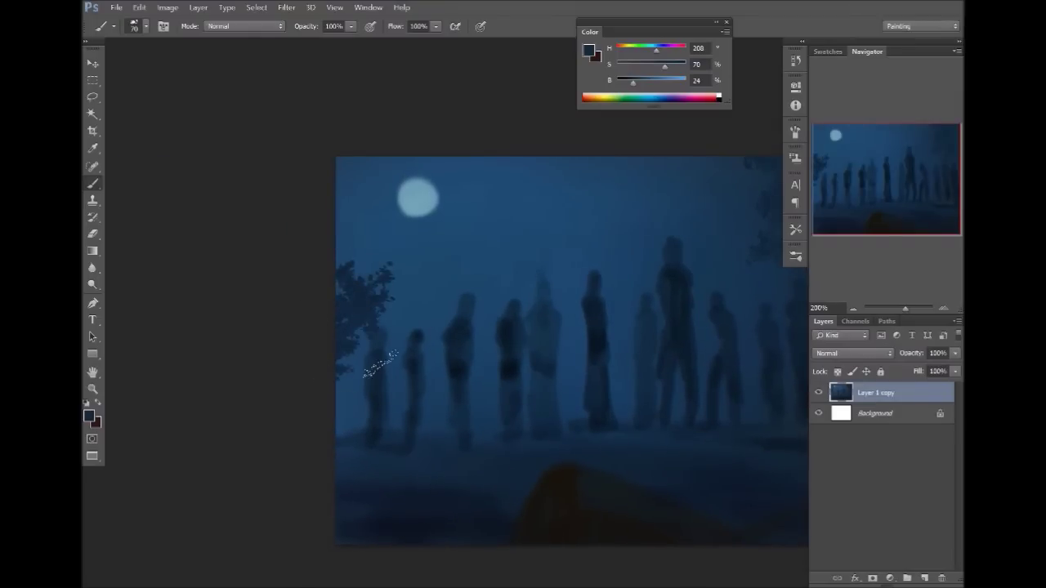
Add leaves in a sampled lighter blue (H 212, S 71, B 30) over the lower part of the left foliage.
{"action": "key", "text": "alt"}
{"action": "left_click", "coordinate": [395, 315], "text": "alt"}
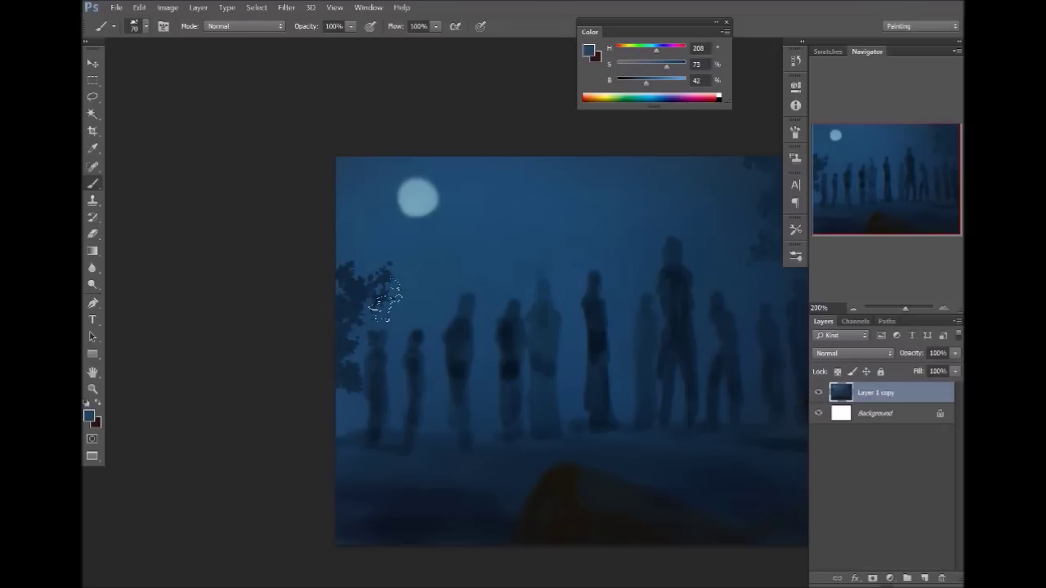
{"action": "left_click", "coordinate": [358, 332], "text": "alt"}
{"action": "left_click", "coordinate": [360, 331], "text": "alt"}
{"action": "mouse_move", "coordinate": [376, 313]}
{"action": "left_mouse_down"}
{"action": "mouse_move", "coordinate": [334, 359]}
{"action": "mouse_move", "coordinate": [332, 417]}
{"action": "left_mouse_up"}
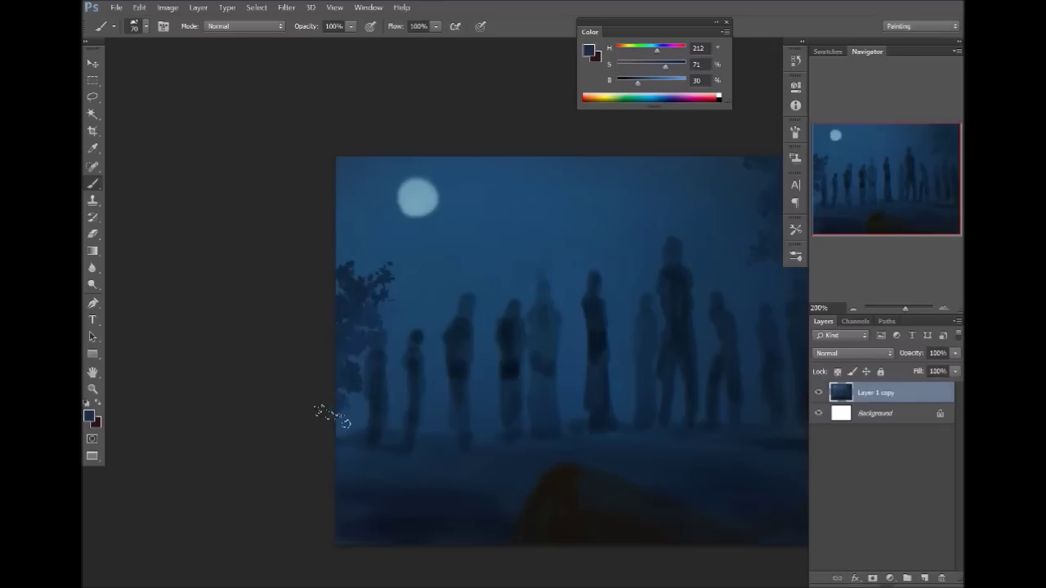
Veil the row of figures in blue mist using the Soft Round brush at 300 px and a sampled sky colour.
{"action": "left_click_drag", "start_coordinate": [730, 396], "coordinate": [579, 362]}
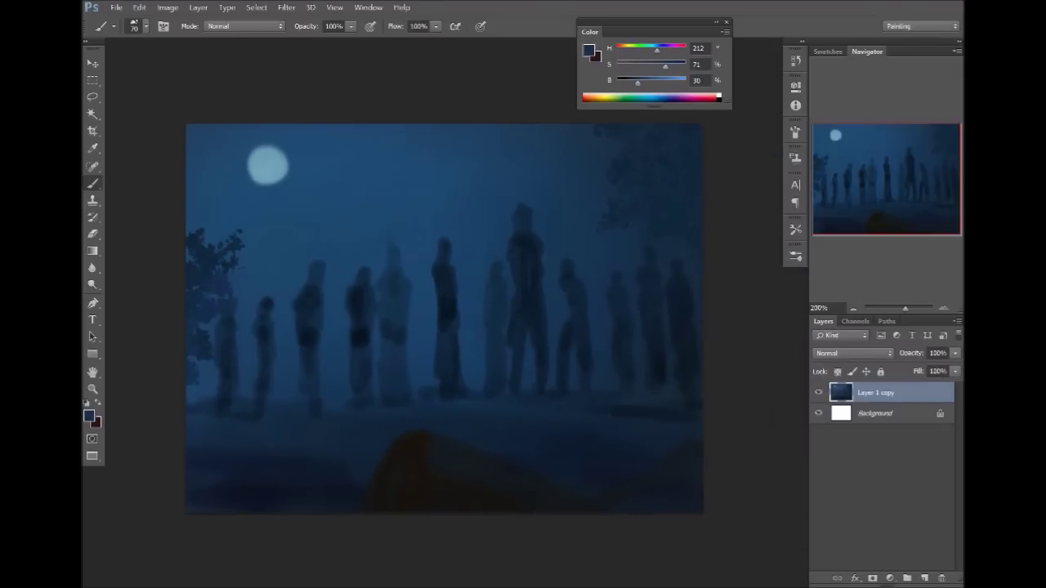
{"action": "left_click", "coordinate": [795, 255]}
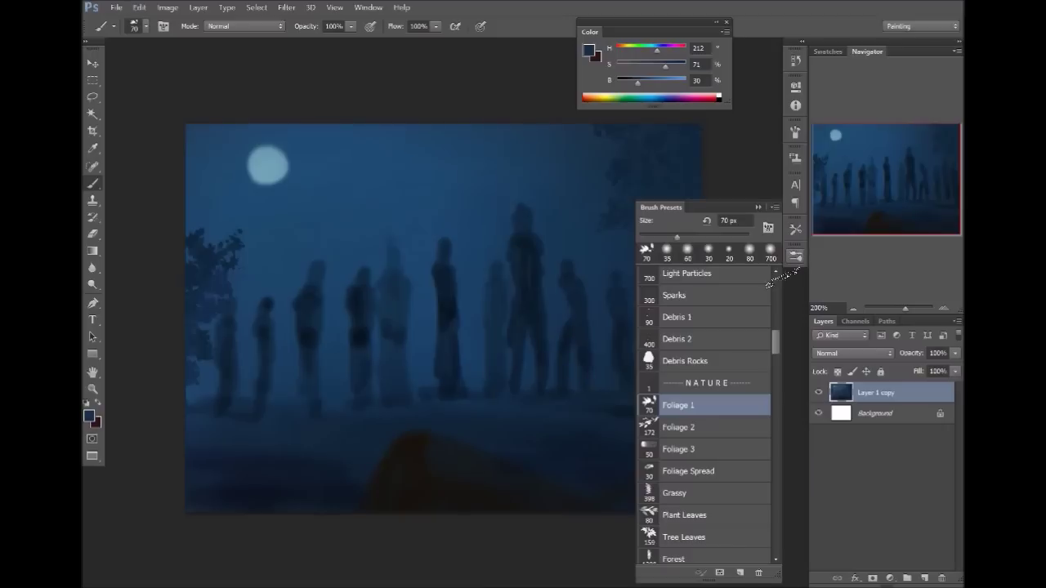
{"action": "scroll", "coordinate": [771, 344], "scroll_direction": "up", "scroll_amount": 3}
{"action": "scroll", "coordinate": [708, 344], "scroll_direction": "up", "scroll_amount": 5}
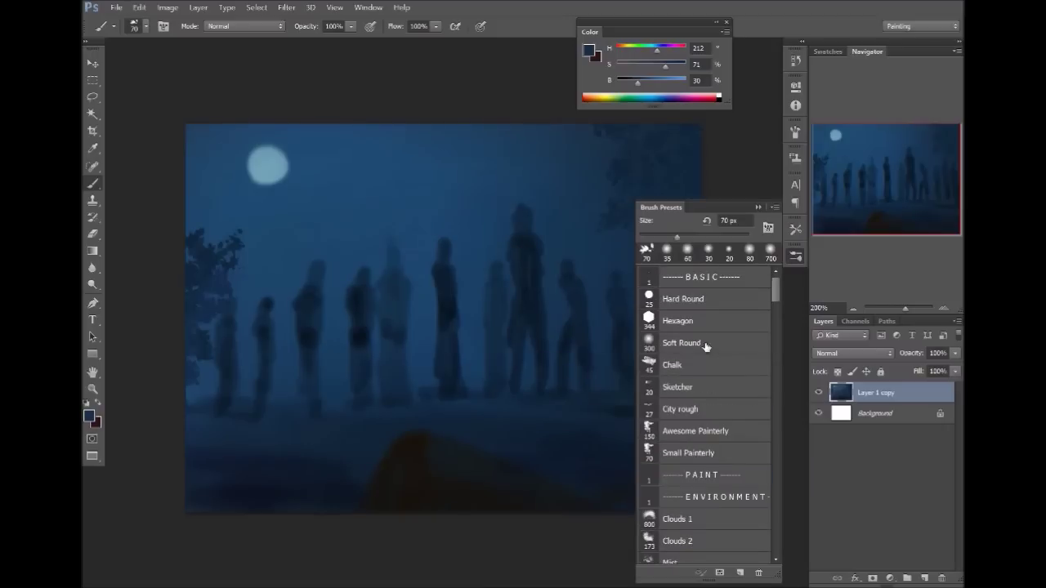
{"action": "left_click", "coordinate": [707, 343]}
{"action": "left_click", "coordinate": [795, 255]}
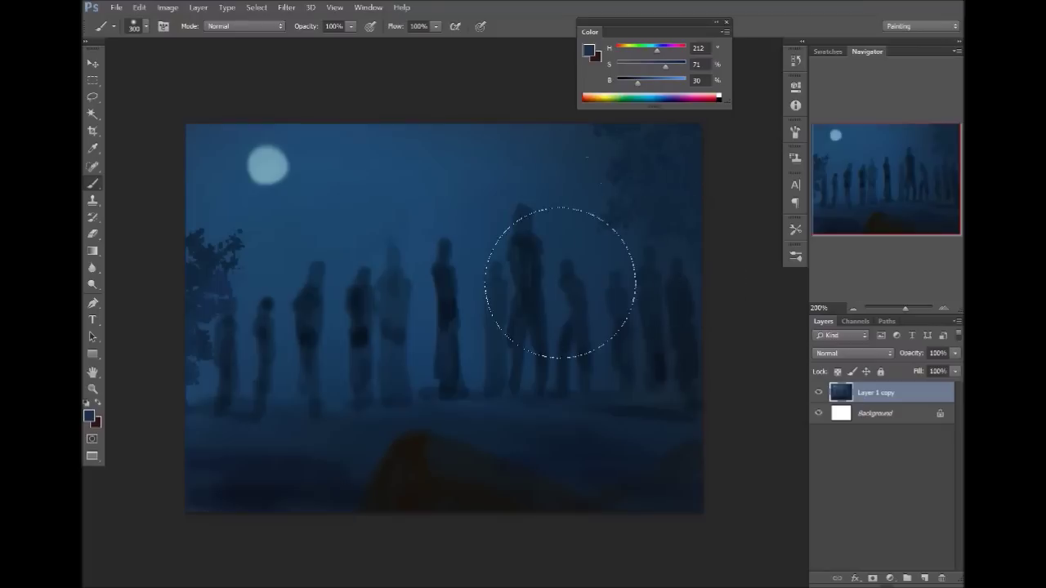
{"action": "left_click", "coordinate": [422, 192], "text": "alt"}
{"action": "mouse_move", "coordinate": [364, 289]}
{"action": "left_mouse_down"}
{"action": "mouse_move", "coordinate": [320, 293]}
{"action": "mouse_move", "coordinate": [281, 327]}
{"action": "mouse_move", "coordinate": [338, 312]}
{"action": "mouse_move", "coordinate": [310, 294]}
{"action": "mouse_move", "coordinate": [291, 322]}
{"action": "mouse_move", "coordinate": [365, 328]}
{"action": "mouse_move", "coordinate": [428, 224]}
{"action": "mouse_move", "coordinate": [436, 287]}
{"action": "mouse_move", "coordinate": [452, 283]}
{"action": "mouse_move", "coordinate": [445, 327]}
{"action": "mouse_move", "coordinate": [483, 337]}
{"action": "mouse_move", "coordinate": [505, 197]}
{"action": "mouse_move", "coordinate": [523, 292]}
{"action": "mouse_move", "coordinate": [535, 228]}
{"action": "mouse_move", "coordinate": [564, 274]}
{"action": "mouse_move", "coordinate": [536, 318]}
{"action": "mouse_move", "coordinate": [558, 336]}
{"action": "mouse_move", "coordinate": [553, 319]}
{"action": "mouse_move", "coordinate": [596, 334]}
{"action": "mouse_move", "coordinate": [570, 333]}
{"action": "mouse_move", "coordinate": [664, 277]}
{"action": "mouse_move", "coordinate": [637, 328]}
{"action": "mouse_move", "coordinate": [674, 357]}
{"action": "mouse_move", "coordinate": [661, 368]}
{"action": "mouse_move", "coordinate": [681, 270]}
{"action": "mouse_move", "coordinate": [658, 367]}
{"action": "left_mouse_up"}
{"action": "mouse_move", "coordinate": [260, 343]}
{"action": "left_mouse_down"}
{"action": "mouse_move", "coordinate": [198, 354]}
{"action": "mouse_move", "coordinate": [278, 327]}
{"action": "left_mouse_up"}
Shade the haze around the figures' feet with a sampled dark blue, reducing the soft brush to 50 px.
{"action": "left_click", "coordinate": [605, 447], "text": "alt"}
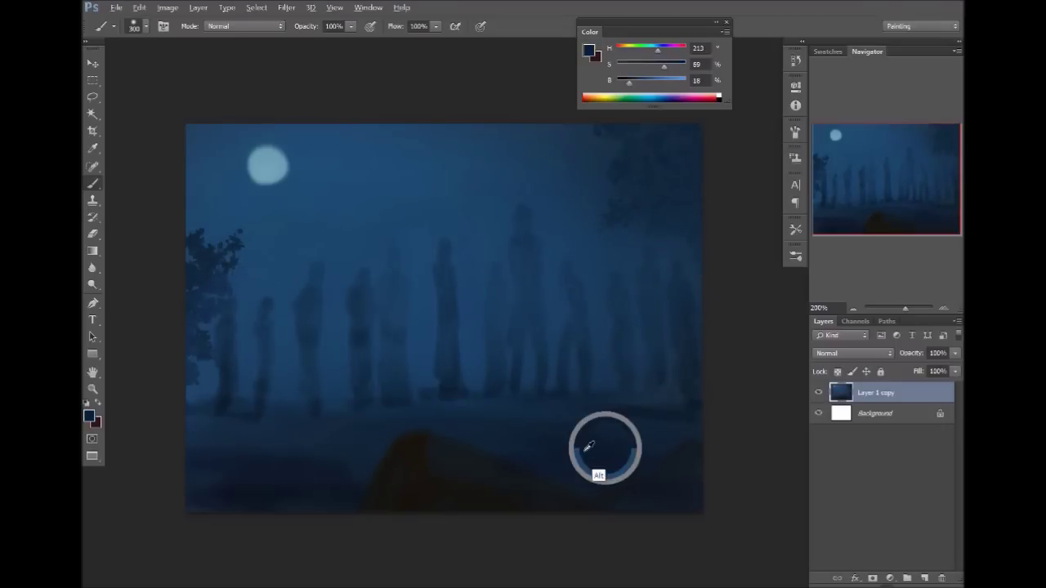
{"action": "key", "text": "bracketleft"}
{"action": "key", "text": "bracketleft"}
{"action": "key", "text": "bracketleft"}
{"action": "key", "text": "bracketleft"}
{"action": "key", "text": "bracketleft"}
{"action": "key", "text": "bracketleft"}
{"action": "key", "text": "bracketleft"}
{"action": "key", "text": "bracketleft"}
{"action": "key", "text": "bracketleft"}
{"action": "key", "text": "bracketleft"}
{"action": "key", "text": "bracketleft"}
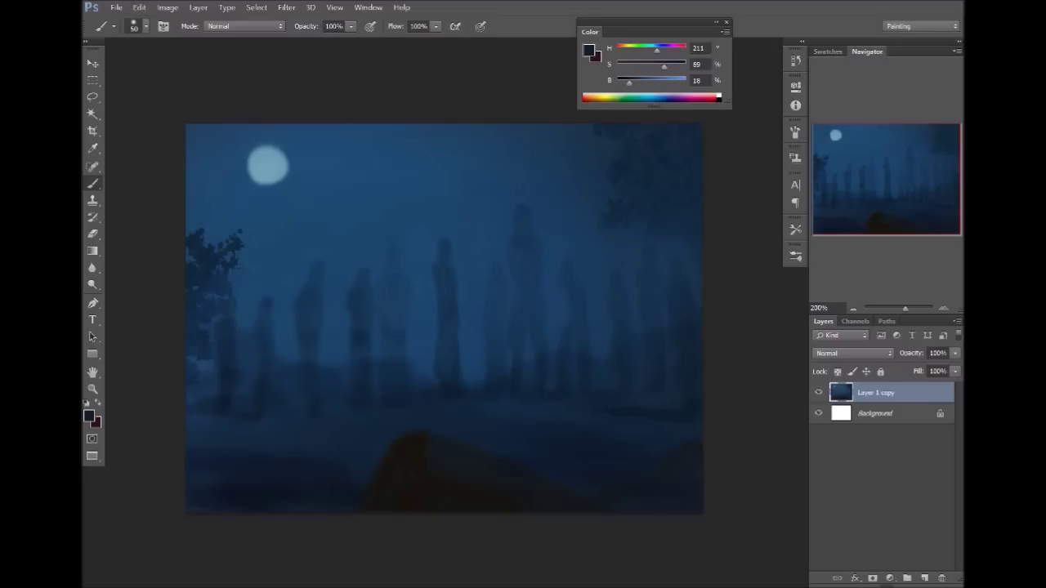
Redefine the misty figures' silhouettes with sampled dark blues, reducing the soft brush to 9 px.
{"action": "left_click", "coordinate": [449, 275], "text": "alt"}
{"action": "key", "text": "bracketleft"}
{"action": "key", "text": "bracketleft"}
{"action": "key", "text": "bracketleft"}
{"action": "key", "text": "bracketleft"}
{"action": "key", "text": "bracketleft"}
{"action": "key", "text": "bracketleft"}
{"action": "key", "text": "bracketleft"}
{"action": "key", "text": "bracketleft"}
{"action": "key", "text": "bracketleft"}
{"action": "key", "text": "bracketleft"}
{"action": "left_click", "coordinate": [363, 335], "text": "alt"}
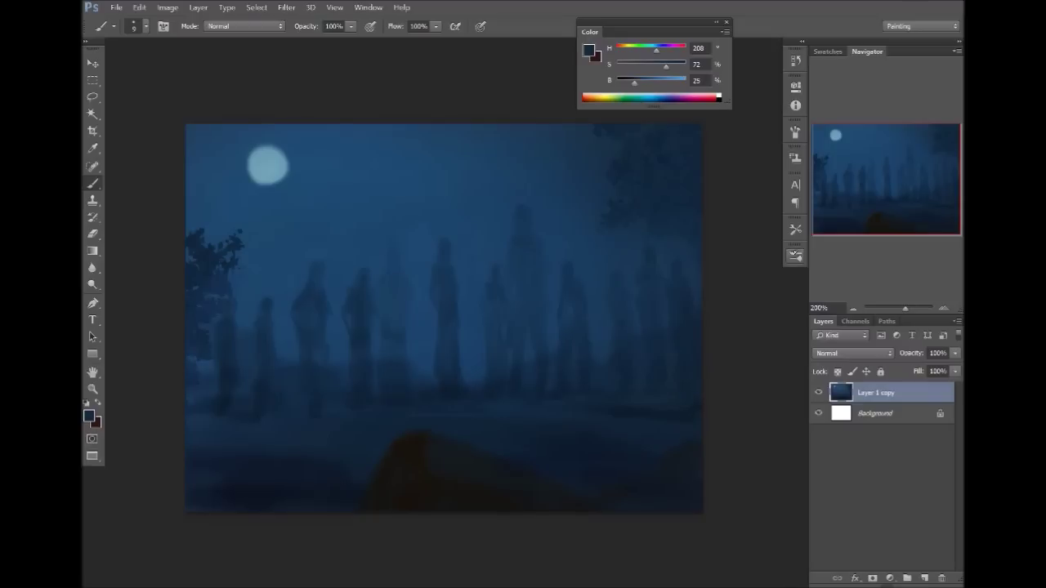
Brighten the moon and the sky around it with a 400 px soft brush in Color Dodge mode, using a sampled moon colour.
{"action": "left_click", "coordinate": [795, 255]}
{"action": "left_click", "coordinate": [795, 255]}
{"action": "key", "text": "bracketright"}
{"action": "key", "text": "bracketright"}
{"action": "key", "text": "bracketright"}
{"action": "key", "text": "bracketright"}
{"action": "key", "text": "bracketright"}
{"action": "key", "text": "bracketright"}
{"action": "key", "text": "bracketright"}
{"action": "key", "text": "bracketright"}
{"action": "key", "text": "bracketright"}
{"action": "key", "text": "bracketright"}
{"action": "key", "text": "bracketright"}
{"action": "key", "text": "bracketright"}
{"action": "key", "text": "bracketright"}
{"action": "key", "text": "bracketright"}
{"action": "key", "text": "bracketright"}
{"action": "key", "text": "bracketright"}
{"action": "key", "text": "bracketright"}
{"action": "key", "text": "bracketright"}
{"action": "key", "text": "bracketright"}
{"action": "key", "text": "bracketright"}
{"action": "left_click", "coordinate": [245, 26]}
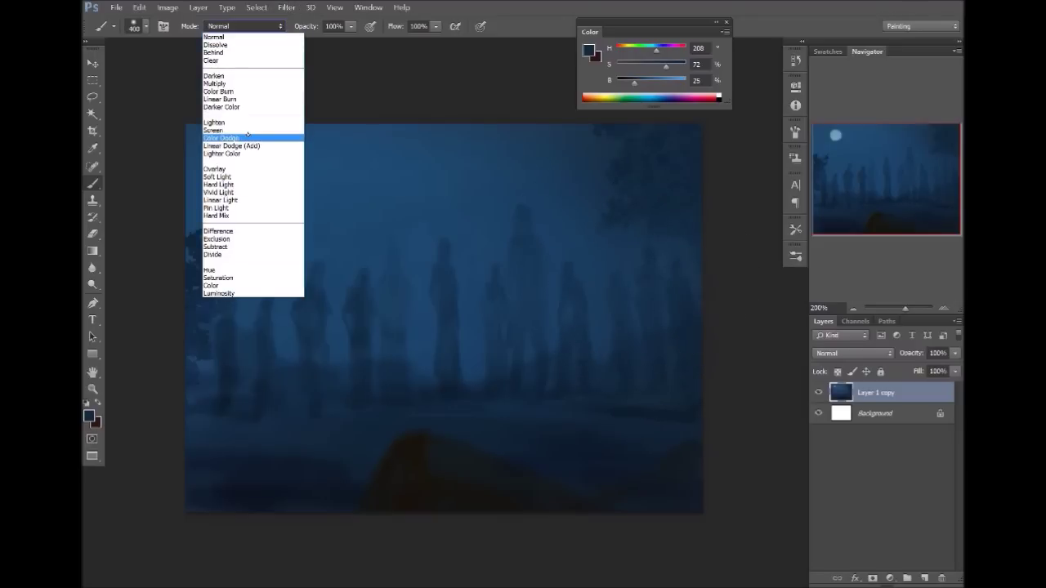
{"action": "left_click", "coordinate": [247, 136]}
{"action": "left_click", "coordinate": [288, 159], "text": "alt"}
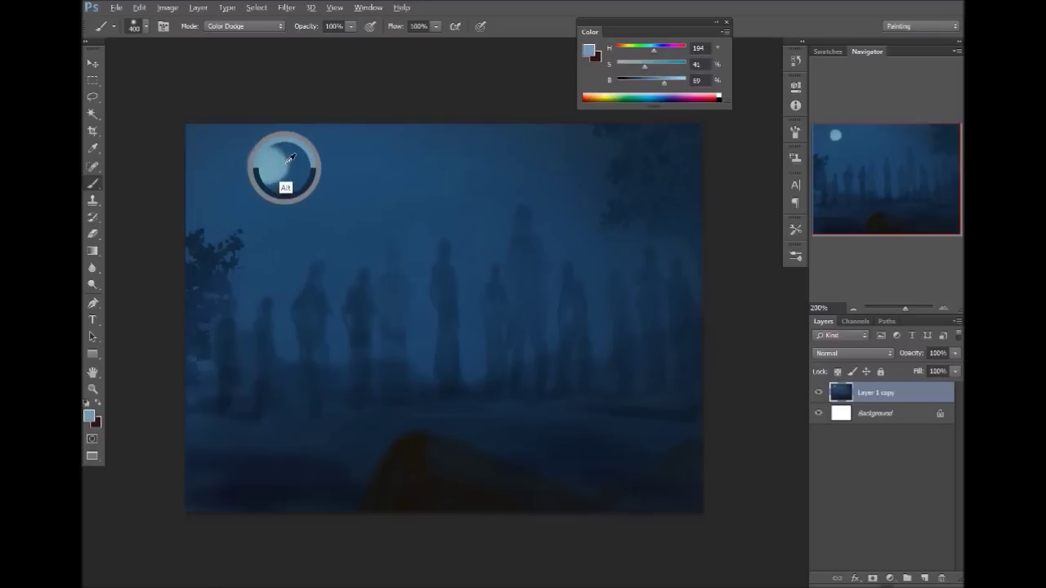
{"action": "left_click", "coordinate": [274, 181]}
{"action": "left_click", "coordinate": [300, 197]}
{"action": "left_click", "coordinate": [330, 177]}
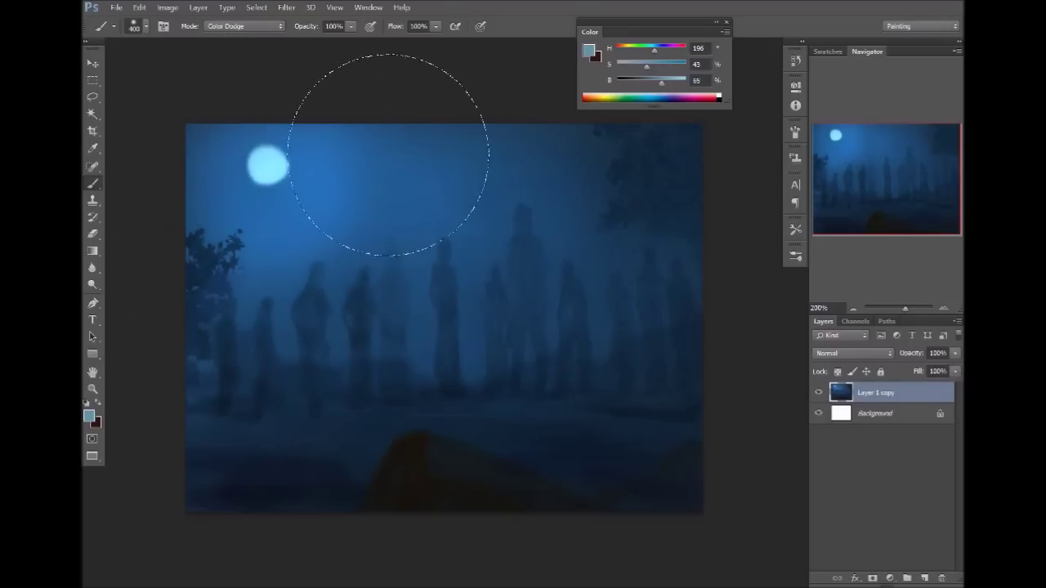
Paint thin moonlight reflections on the ground below the moon with the Color Dodge brush reduced to 15 px.
{"action": "key", "text": "["}
{"action": "key", "text": "["}
{"action": "key", "text": "["}
{"action": "key", "text": "["}
{"action": "key", "text": "["}
{"action": "key", "text": "["}
{"action": "key", "text": "["}
{"action": "key", "text": "["}
{"action": "key", "text": "["}
{"action": "key", "text": "["}
{"action": "key", "text": "["}
{"action": "key", "text": "["}
{"action": "key", "text": "["}
{"action": "key", "text": "["}
{"action": "key", "text": "["}
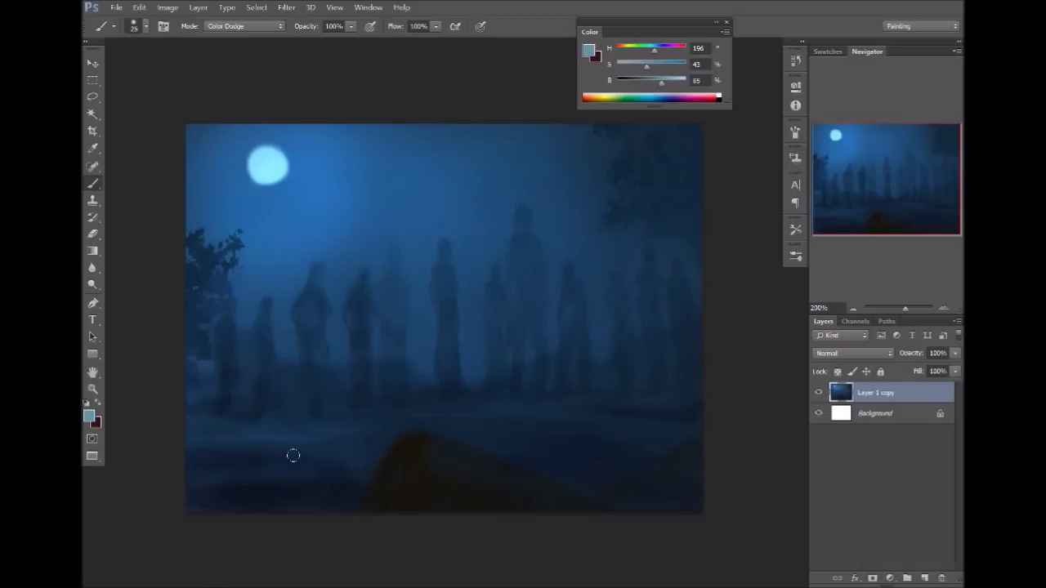
{"action": "key", "text": "bracketleft"}
{"action": "mouse_move", "coordinate": [294, 430]}
{"action": "left_mouse_down"}
{"action": "mouse_move", "coordinate": [233, 424]}
{"action": "mouse_move", "coordinate": [312, 430]}
{"action": "mouse_move", "coordinate": [236, 446]}
{"action": "left_mouse_up"}
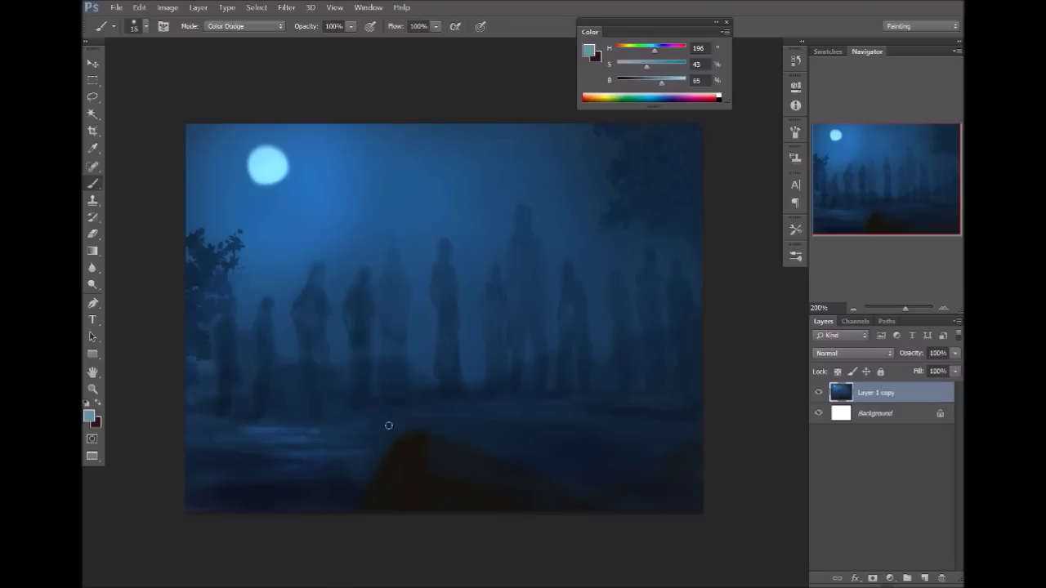
Paint a moonlit rim along the foreground rock's left edge and the right-hand rock's edge, using a 9 px brush.
{"action": "key", "text": "bracketleft"}
{"action": "key", "text": "bracketleft"}
{"action": "mouse_move", "coordinate": [400, 430]}
{"action": "left_mouse_down"}
{"action": "mouse_move", "coordinate": [352, 485]}
{"action": "mouse_move", "coordinate": [357, 498]}
{"action": "left_mouse_up"}
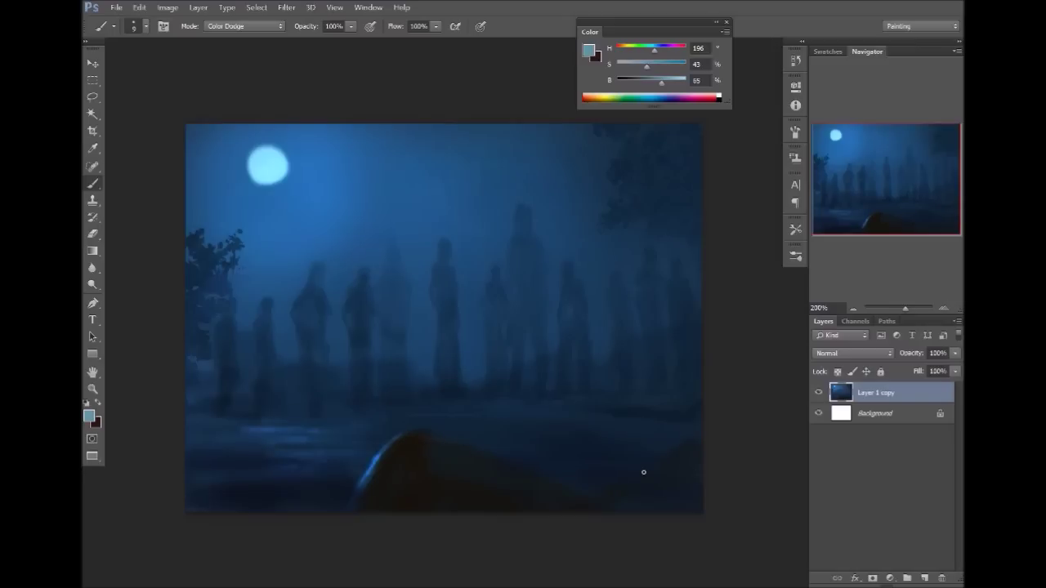
{"action": "left_click_drag", "start_coordinate": [655, 459], "coordinate": [679, 442]}
Add thin moonlit rim highlights to the heads and shoulders of the misty figures with an 8 px brush.
{"action": "left_click_drag", "start_coordinate": [348, 291], "coordinate": [357, 284]}
{"action": "left_click_drag", "start_coordinate": [390, 250], "coordinate": [387, 262]}
{"action": "left_click_drag", "start_coordinate": [518, 209], "coordinate": [506, 242]}
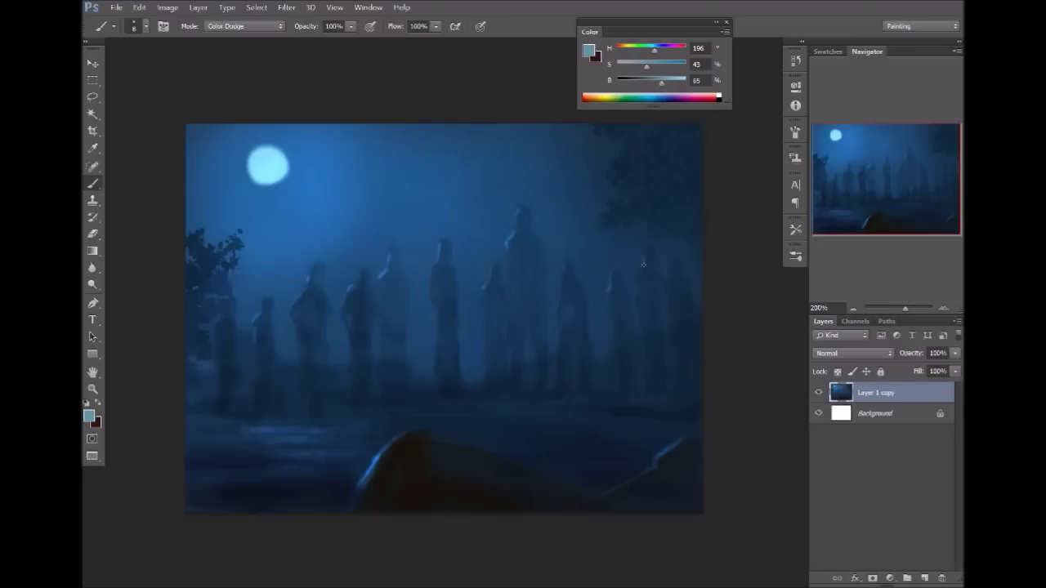
{"action": "left_click_drag", "start_coordinate": [668, 275], "coordinate": [666, 283]}
Shift the brush colour's hue to 214 and strengthen the ground reflections and rock rims, reducing the brush from 25 to 15 px.
{"action": "key", "text": "]"}
{"action": "key", "text": "]"}
{"action": "left_click", "coordinate": [658, 48]}
{"action": "key", "text": "bracketleft"}
{"action": "key", "text": "bracketleft"}
{"action": "key", "text": "bracketleft"}
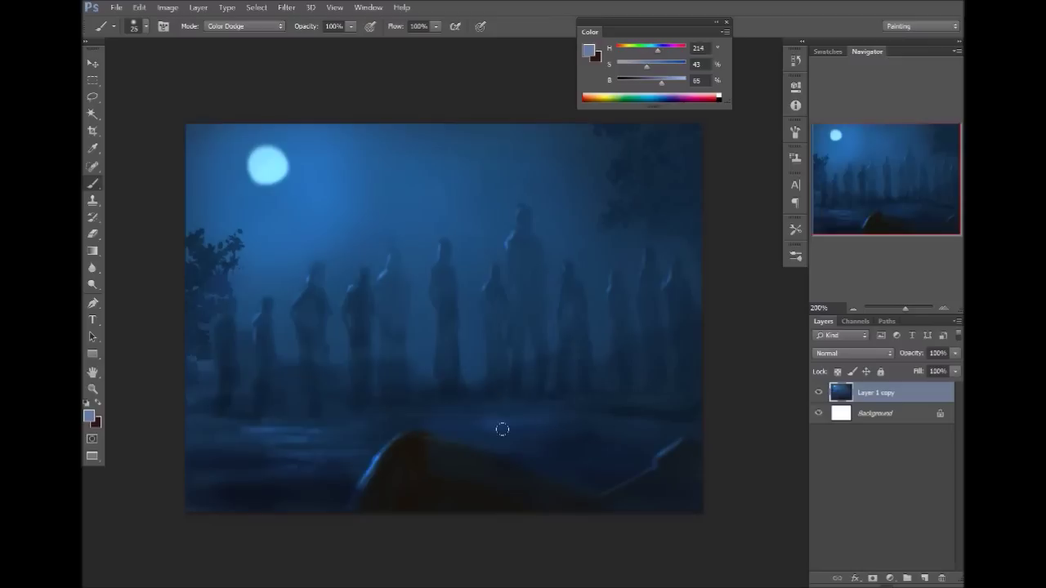
{"action": "left_click_drag", "start_coordinate": [293, 432], "coordinate": [245, 431]}
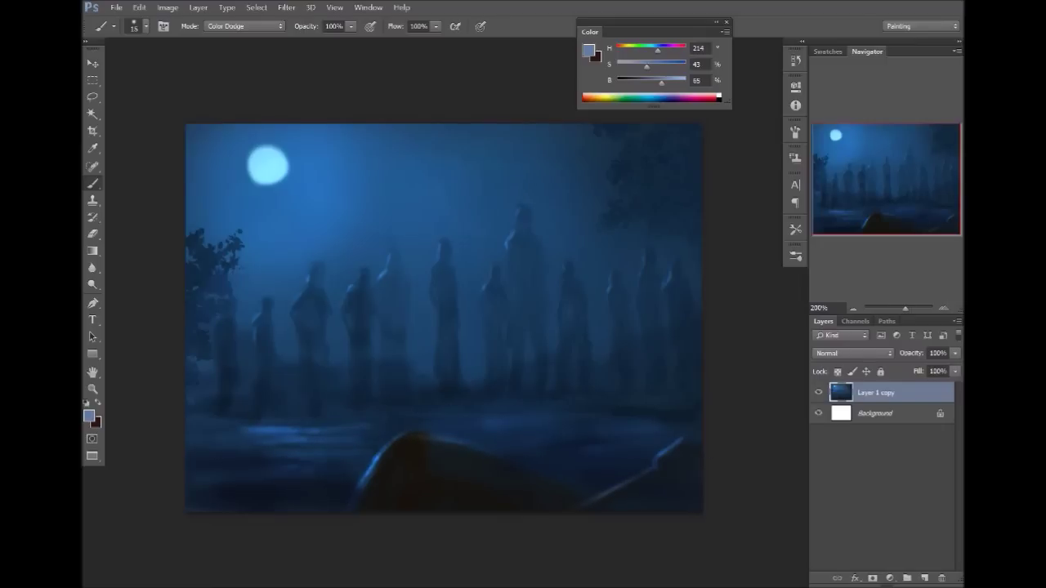
Add small moonlit highlights to the left and right foliage with a smaller Color Dodge brush.
{"action": "key", "text": "bracketleft"}
{"action": "key", "text": "bracketleft"}
{"action": "key", "text": "bracketleft"}
Spread a soft blue glow across the ground reflections with the Color Dodge brush enlarged to 90 px.
{"action": "key", "text": "bracketright"}
{"action": "key", "text": "bracketright"}
{"action": "key", "text": "bracketright"}
{"action": "key", "text": "bracketright"}
{"action": "key", "text": "bracketright"}
{"action": "key", "text": "bracketright"}
{"action": "key", "text": "bracketright"}
{"action": "key", "text": "bracketright"}
{"action": "key", "text": "bracketright"}
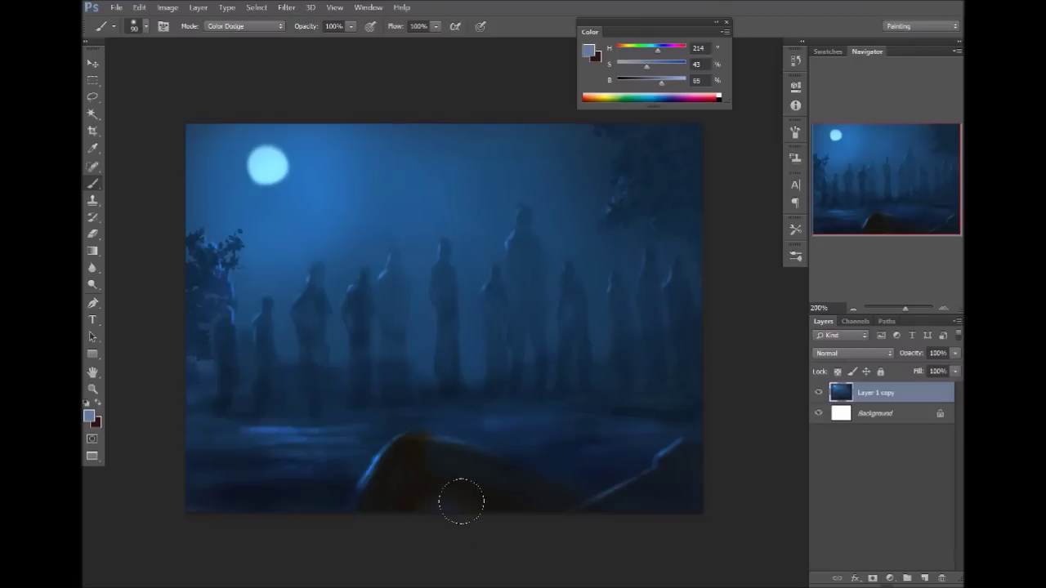
{"action": "left_click_drag", "start_coordinate": [359, 443], "coordinate": [280, 444]}
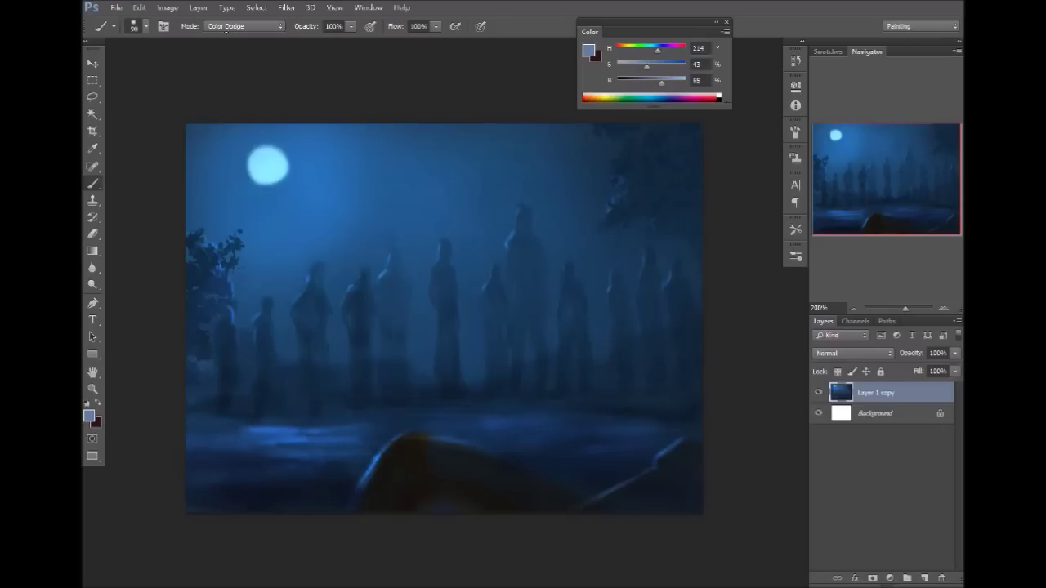
Set up the Clouds 1 brush at 90 px in Multiply mode with a sampled sky blue (H 207, S 74, B 45).
{"action": "left_click", "coordinate": [224, 27]}
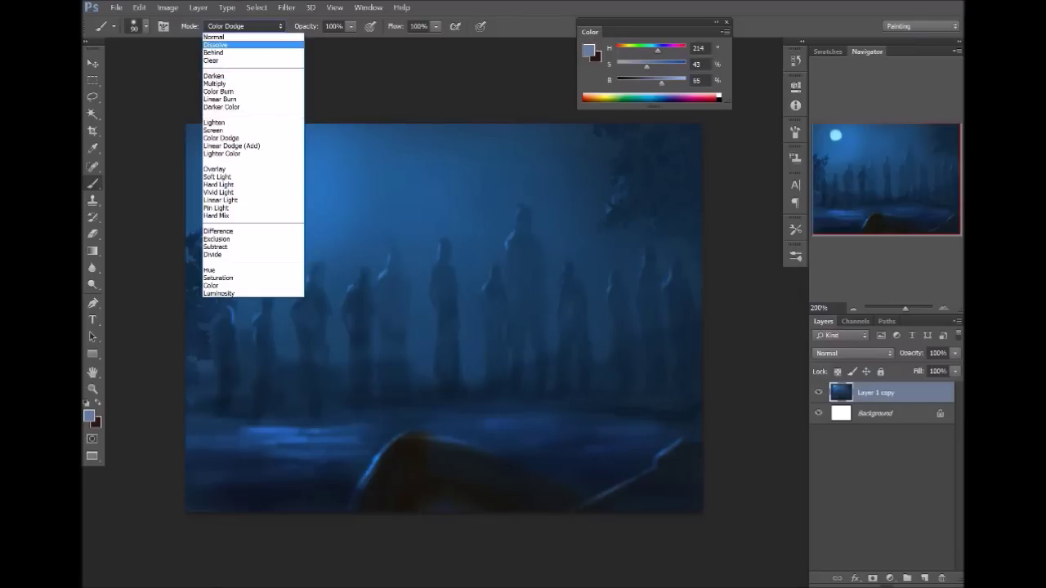
{"action": "left_click", "coordinate": [261, 83]}
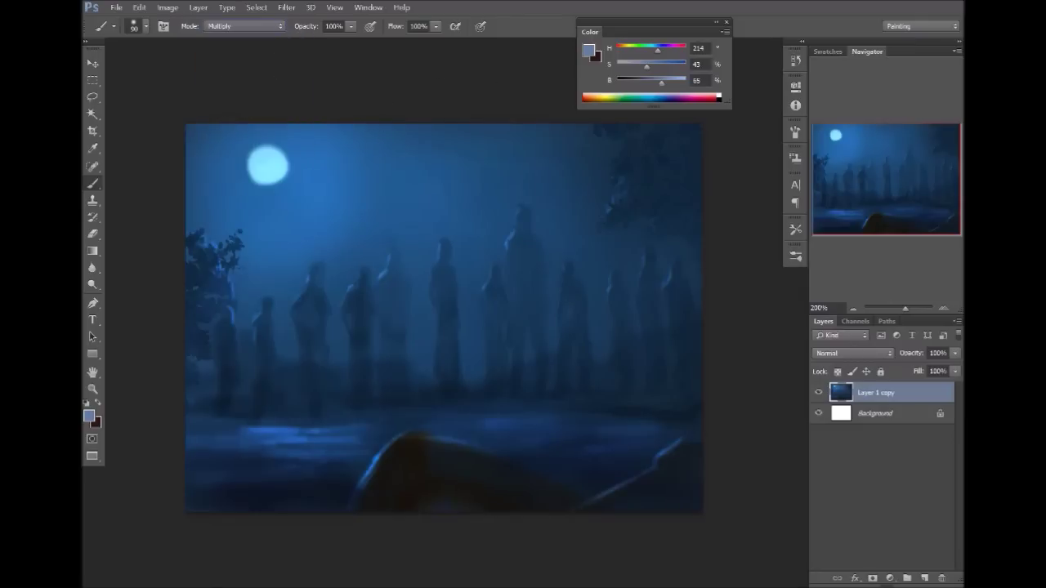
{"action": "left_click", "coordinate": [796, 256]}
{"action": "left_click", "coordinate": [701, 518]}
{"action": "left_click", "coordinate": [795, 256]}
{"action": "key", "text": "bracketleft"}
{"action": "key", "text": "bracketleft"}
{"action": "key", "text": "bracketleft"}
{"action": "key", "text": "bracketleft"}
{"action": "key", "text": "bracketleft"}
{"action": "key", "text": "bracketleft"}
{"action": "key", "text": "bracketleft"}
{"action": "key", "text": "bracketleft"}
{"action": "key", "text": "bracketleft"}
{"action": "key", "text": "bracketleft"}
{"action": "key", "text": "bracketleft"}
{"action": "key", "text": "bracketleft"}
{"action": "left_click", "coordinate": [478, 153], "text": "alt"}
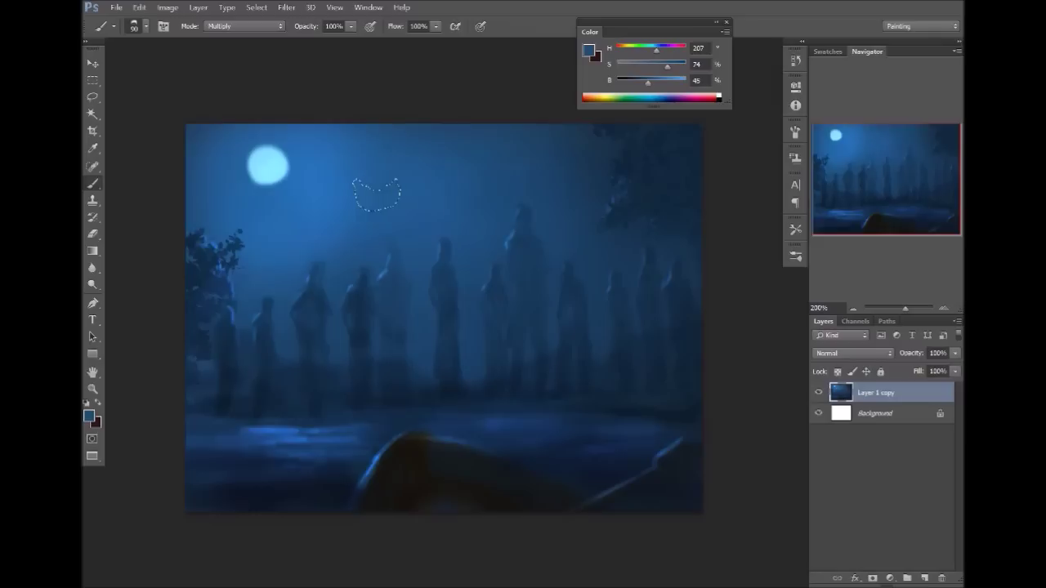
Try to paint dark clouds across the upper sky between the moon and the right foliage, enlarging the cloud brush to 175 px.
{"action": "mouse_move", "coordinate": [432, 177]}
{"action": "left_mouse_down"}
{"action": "mouse_move", "coordinate": [444, 158]}
{"action": "mouse_move", "coordinate": [523, 129]}
{"action": "left_mouse_up"}
{"action": "key", "text": "bracketright"}
{"action": "key", "text": "bracketright"}
{"action": "key", "text": "bracketright"}
{"action": "key", "text": "bracketright"}
{"action": "key", "text": "ctrl+z"}
{"action": "mouse_move", "coordinate": [395, 166]}
{"action": "left_mouse_down"}
{"action": "mouse_move", "coordinate": [395, 187]}
{"action": "mouse_move", "coordinate": [344, 205]}
{"action": "left_mouse_up"}
{"action": "mouse_move", "coordinate": [407, 205]}
{"action": "left_mouse_down"}
{"action": "mouse_move", "coordinate": [433, 167]}
{"action": "mouse_move", "coordinate": [458, 186]}
{"action": "mouse_move", "coordinate": [449, 192]}
{"action": "mouse_move", "coordinate": [460, 138]}
{"action": "mouse_move", "coordinate": [504, 167]}
{"action": "mouse_move", "coordinate": [532, 147]}
{"action": "mouse_move", "coordinate": [530, 133]}
{"action": "mouse_move", "coordinate": [560, 186]}
{"action": "mouse_move", "coordinate": [572, 155]}
{"action": "left_mouse_up"}
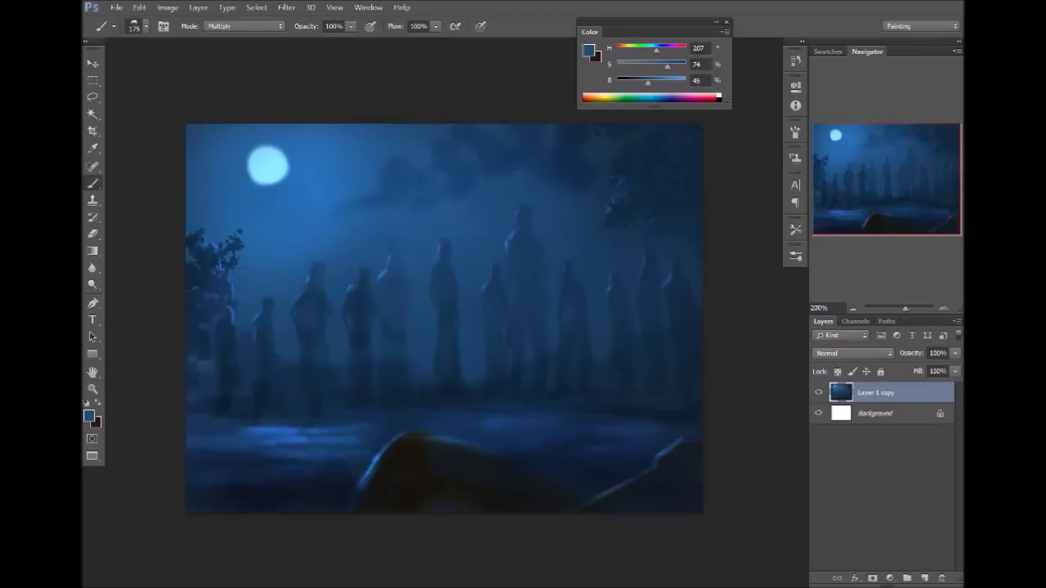
{"action": "key", "text": "ctrl+z"}
{"action": "key", "text": "ctrl+alt+z"}
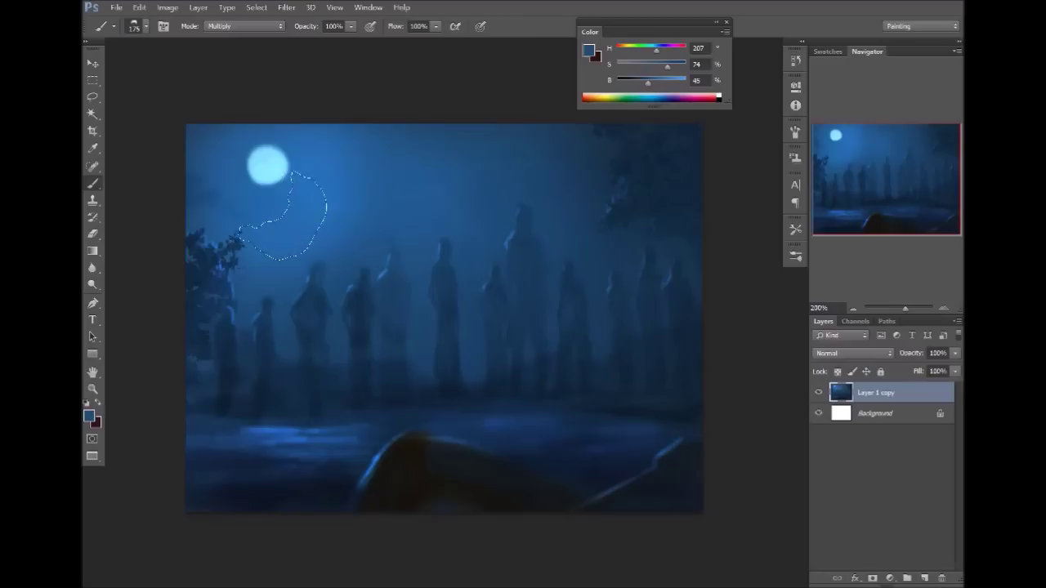
Paint faint dark clouds beside and below the moon with the 175 px cloud brush.
{"action": "mouse_move", "coordinate": [286, 204]}
{"action": "left_mouse_down"}
{"action": "mouse_move", "coordinate": [327, 188]}
{"action": "mouse_move", "coordinate": [302, 188]}
{"action": "mouse_move", "coordinate": [334, 186]}
{"action": "mouse_move", "coordinate": [361, 159]}
{"action": "mouse_move", "coordinate": [331, 189]}
{"action": "mouse_move", "coordinate": [499, 166]}
{"action": "mouse_move", "coordinate": [397, 184]}
{"action": "left_mouse_up"}
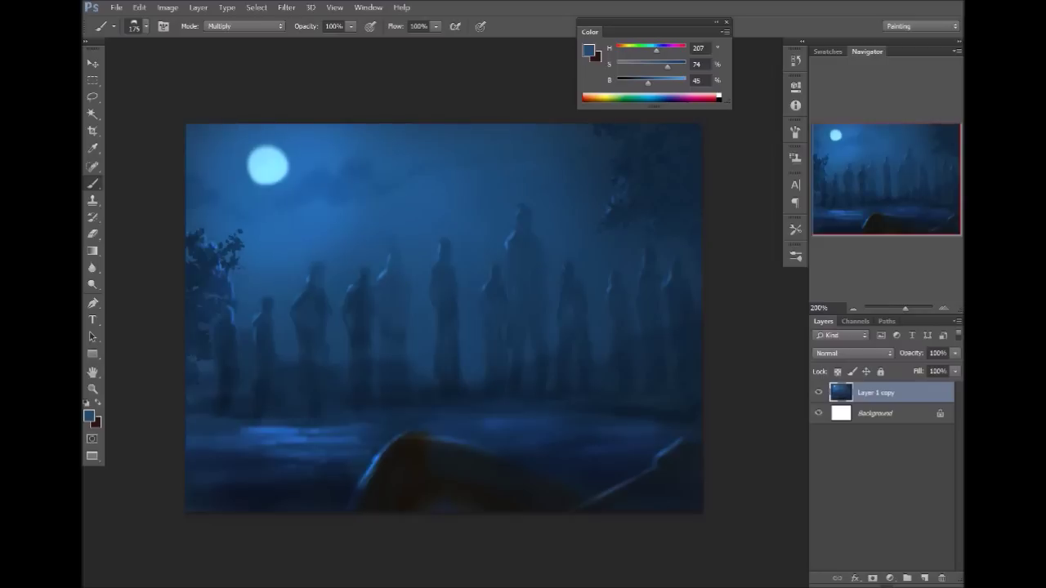
Shade folds on the tallest figure and its smaller neighbour with the 25 px Hard Round brush, sampling a darker blue (H 208, S 73, B 36).
{"action": "left_click", "coordinate": [795, 256]}
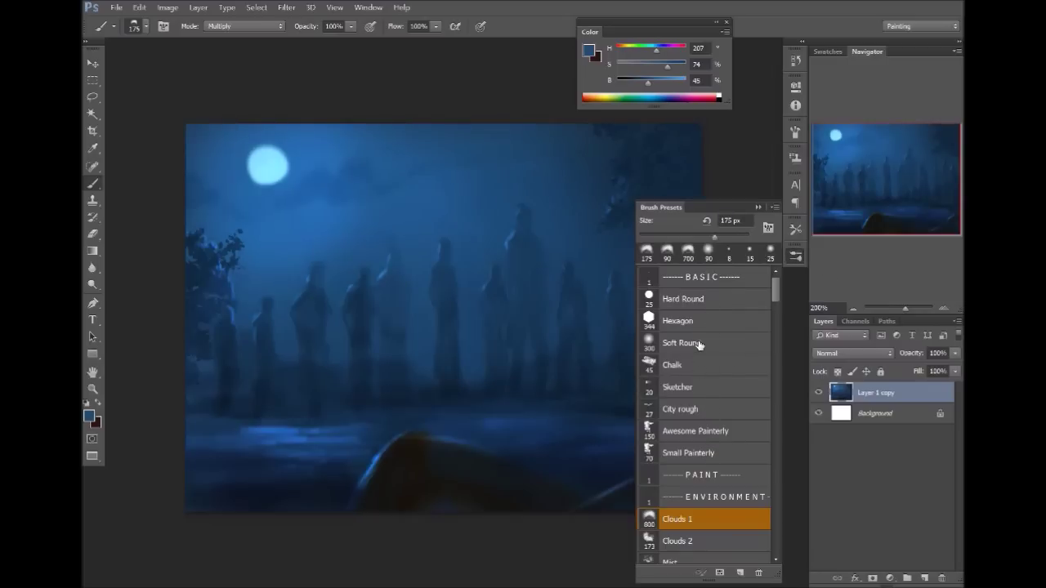
{"action": "left_click", "coordinate": [700, 301]}
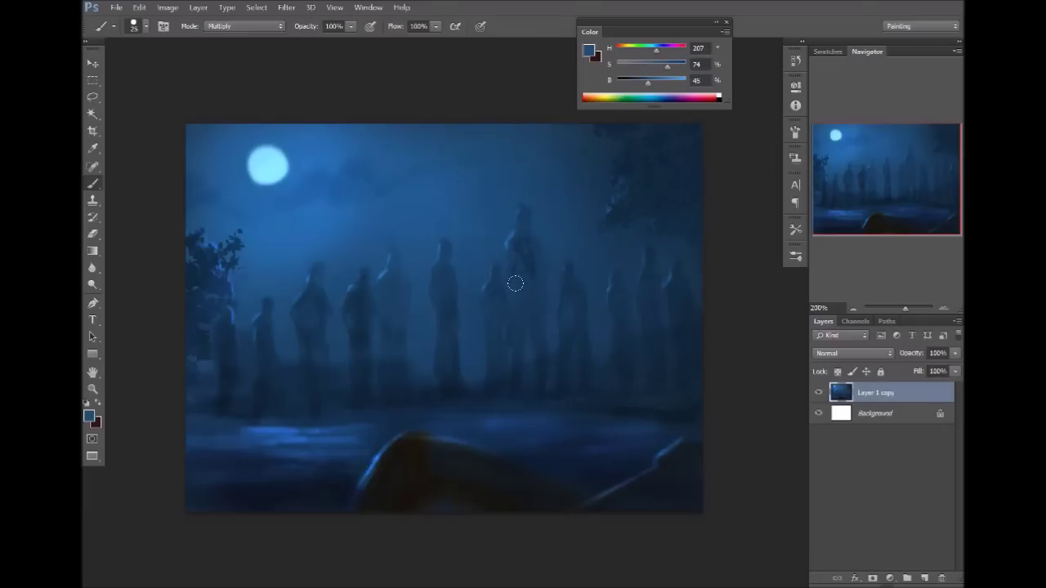
{"action": "left_click_drag", "start_coordinate": [520, 248], "coordinate": [521, 375]}
{"action": "left_click", "coordinate": [522, 317], "text": "alt"}
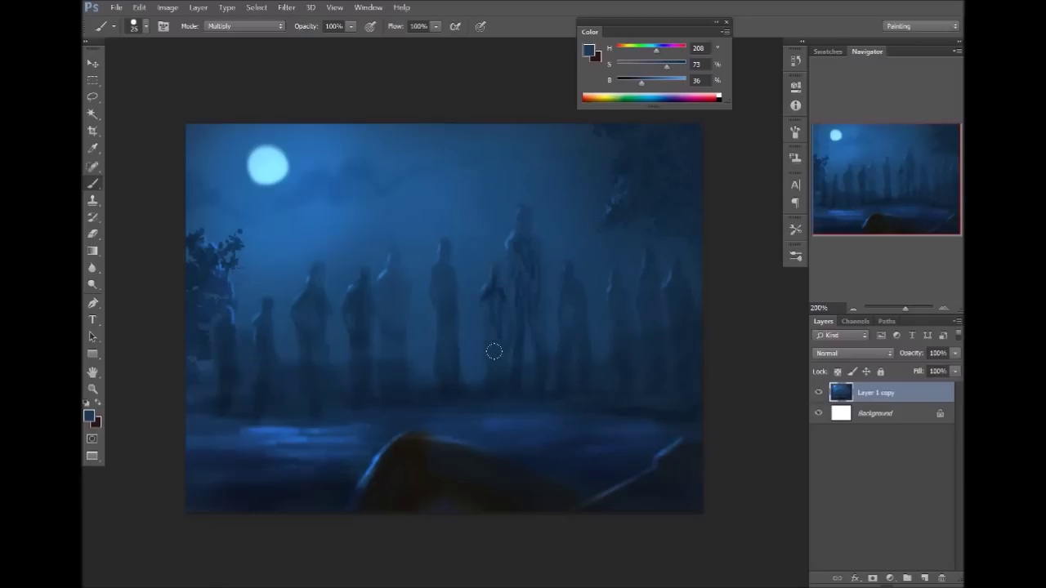
{"action": "left_click_drag", "start_coordinate": [489, 327], "coordinate": [488, 310]}
Paint a dark head-and-shoulders silhouette in the foreground, right of the rock, with the Multiply brush reduced to 15 px.
{"action": "key", "text": "bracketleft"}
{"action": "mouse_move", "coordinate": [465, 474]}
{"action": "left_mouse_down"}
{"action": "mouse_move", "coordinate": [455, 497]}
{"action": "mouse_move", "coordinate": [499, 455]}
{"action": "mouse_move", "coordinate": [506, 401]}
{"action": "mouse_move", "coordinate": [548, 385]}
{"action": "mouse_move", "coordinate": [522, 381]}
{"action": "mouse_move", "coordinate": [556, 399]}
{"action": "mouse_move", "coordinate": [531, 378]}
{"action": "mouse_move", "coordinate": [557, 401]}
{"action": "mouse_move", "coordinate": [552, 412]}
{"action": "mouse_move", "coordinate": [560, 404]}
{"action": "mouse_move", "coordinate": [522, 389]}
{"action": "mouse_move", "coordinate": [537, 380]}
{"action": "mouse_move", "coordinate": [547, 388]}
{"action": "mouse_move", "coordinate": [555, 433]}
{"action": "left_mouse_up"}
{"action": "mouse_move", "coordinate": [519, 391]}
{"action": "left_mouse_down"}
{"action": "mouse_move", "coordinate": [506, 415]}
{"action": "mouse_move", "coordinate": [532, 386]}
{"action": "mouse_move", "coordinate": [542, 408]}
{"action": "mouse_move", "coordinate": [514, 412]}
{"action": "mouse_move", "coordinate": [511, 424]}
{"action": "mouse_move", "coordinate": [553, 403]}
{"action": "mouse_move", "coordinate": [521, 440]}
{"action": "mouse_move", "coordinate": [529, 411]}
{"action": "mouse_move", "coordinate": [525, 422]}
{"action": "mouse_move", "coordinate": [539, 424]}
{"action": "mouse_move", "coordinate": [534, 412]}
{"action": "mouse_move", "coordinate": [517, 420]}
{"action": "mouse_move", "coordinate": [542, 415]}
{"action": "mouse_move", "coordinate": [530, 413]}
{"action": "mouse_move", "coordinate": [518, 447]}
{"action": "mouse_move", "coordinate": [512, 422]}
{"action": "mouse_move", "coordinate": [542, 426]}
{"action": "mouse_move", "coordinate": [486, 449]}
{"action": "mouse_move", "coordinate": [497, 461]}
{"action": "mouse_move", "coordinate": [531, 431]}
{"action": "mouse_move", "coordinate": [544, 458]}
{"action": "mouse_move", "coordinate": [537, 449]}
{"action": "mouse_move", "coordinate": [562, 460]}
{"action": "mouse_move", "coordinate": [549, 491]}
{"action": "mouse_move", "coordinate": [531, 460]}
{"action": "mouse_move", "coordinate": [573, 473]}
{"action": "mouse_move", "coordinate": [564, 499]}
{"action": "mouse_move", "coordinate": [524, 503]}
{"action": "mouse_move", "coordinate": [489, 490]}
{"action": "mouse_move", "coordinate": [486, 466]}
{"action": "mouse_move", "coordinate": [487, 490]}
{"action": "mouse_move", "coordinate": [546, 493]}
{"action": "mouse_move", "coordinate": [533, 458]}
{"action": "mouse_move", "coordinate": [553, 473]}
{"action": "mouse_move", "coordinate": [551, 492]}
{"action": "mouse_move", "coordinate": [463, 504]}
{"action": "mouse_move", "coordinate": [472, 476]}
{"action": "mouse_move", "coordinate": [456, 506]}
{"action": "left_mouse_up"}
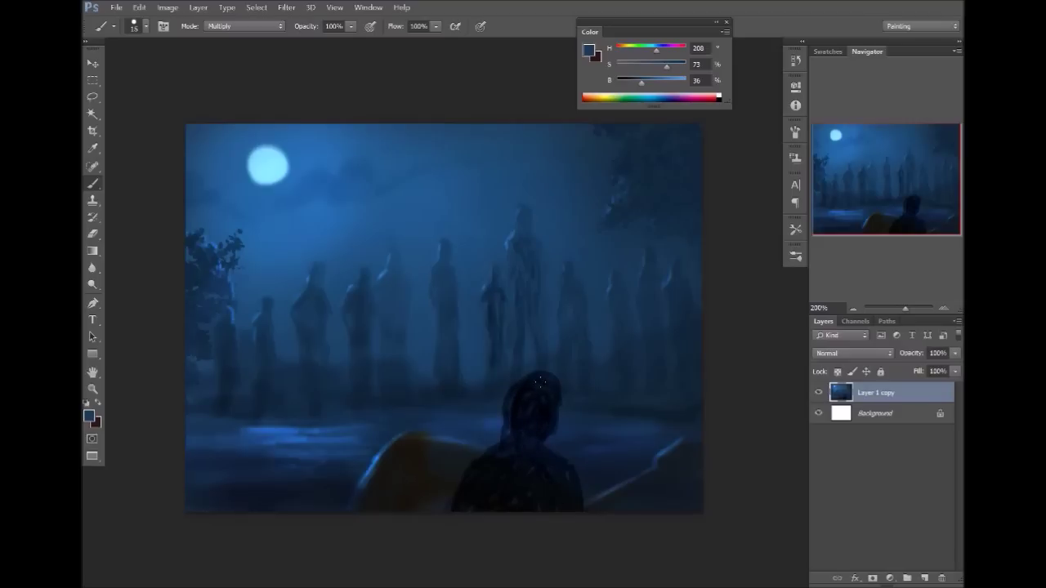
{"action": "left_click_drag", "start_coordinate": [524, 382], "coordinate": [537, 383]}
Brighten the sky and ground with the Awesome Painterly brush in Color Dodge mode, reducing it from 300 to 150 px.
{"action": "left_click", "coordinate": [245, 25]}
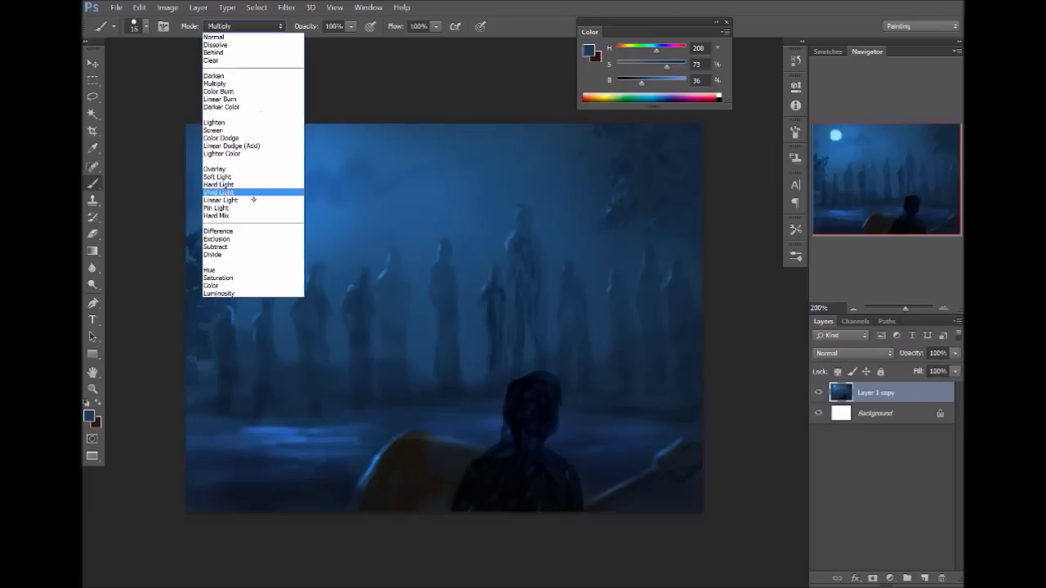
{"action": "left_click", "coordinate": [245, 136]}
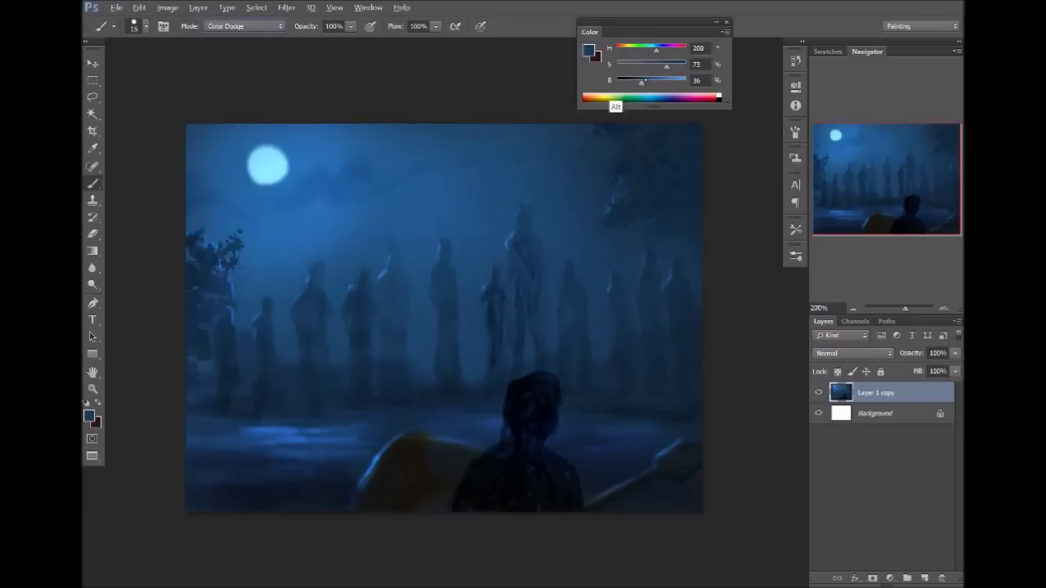
{"action": "left_click", "coordinate": [795, 257]}
{"action": "left_click", "coordinate": [696, 431]}
{"action": "left_click", "coordinate": [795, 257]}
{"action": "key", "text": "bracketright"}
{"action": "key", "text": "bracketright"}
{"action": "key", "text": "bracketright"}
{"action": "key", "text": "bracketright"}
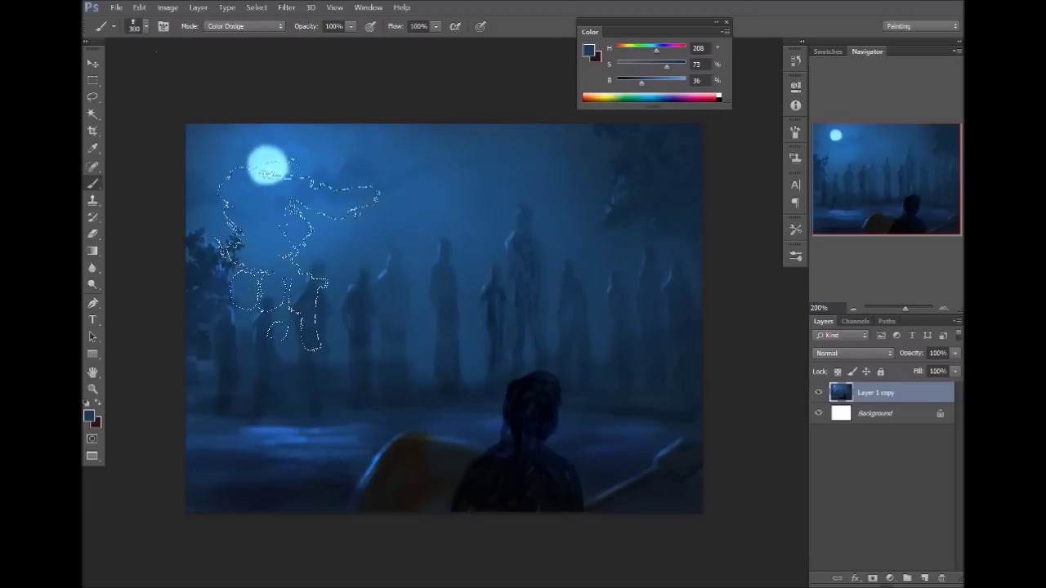
{"action": "key", "text": "bracketleft"}
{"action": "key", "text": "bracketleft"}
{"action": "key", "text": "bracketleft"}
{"action": "key", "text": "bracketleft"}
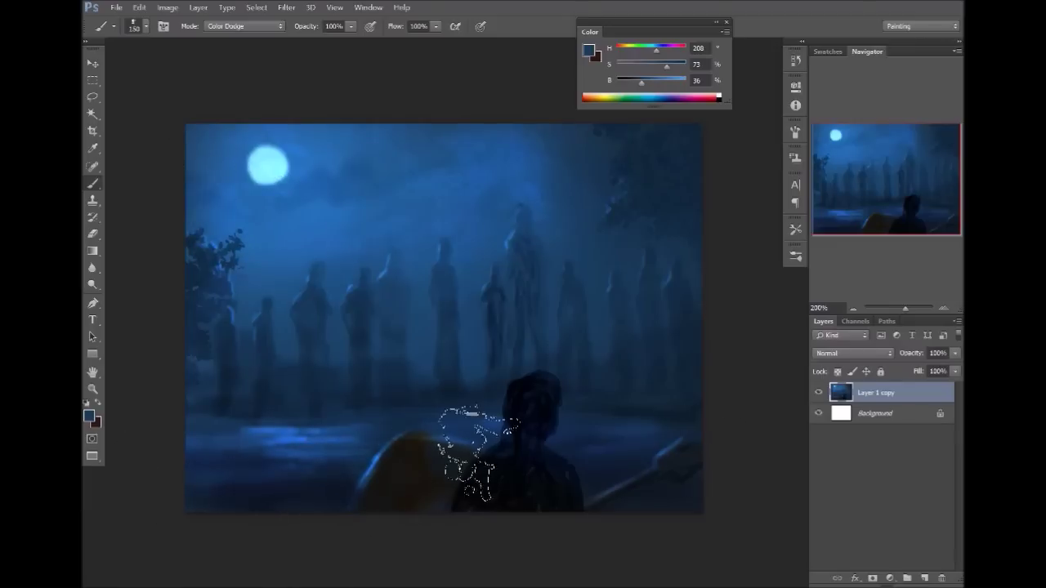
Touch up the highlights on the rock's rim and the foreground silhouette with the painterly brush reduced to 7 px.
{"action": "key", "text": "bracketleft"}
{"action": "key", "text": "bracketleft"}
{"action": "key", "text": "bracketleft"}
{"action": "key", "text": "bracketleft"}
{"action": "key", "text": "bracketleft"}
{"action": "key", "text": "bracketleft"}
{"action": "key", "text": "bracketleft"}
{"action": "key", "text": "bracketleft"}
{"action": "key", "text": "bracketleft"}
{"action": "key", "text": "bracketleft"}
{"action": "key", "text": "bracketleft"}
{"action": "key", "text": "bracketleft"}
{"action": "key", "text": "bracketleft"}
{"action": "key", "text": "bracketleft"}
{"action": "key", "text": "bracketleft"}
{"action": "key", "text": "bracketleft"}
{"action": "key", "text": "bracketleft"}
{"action": "key", "text": "bracketleft"}
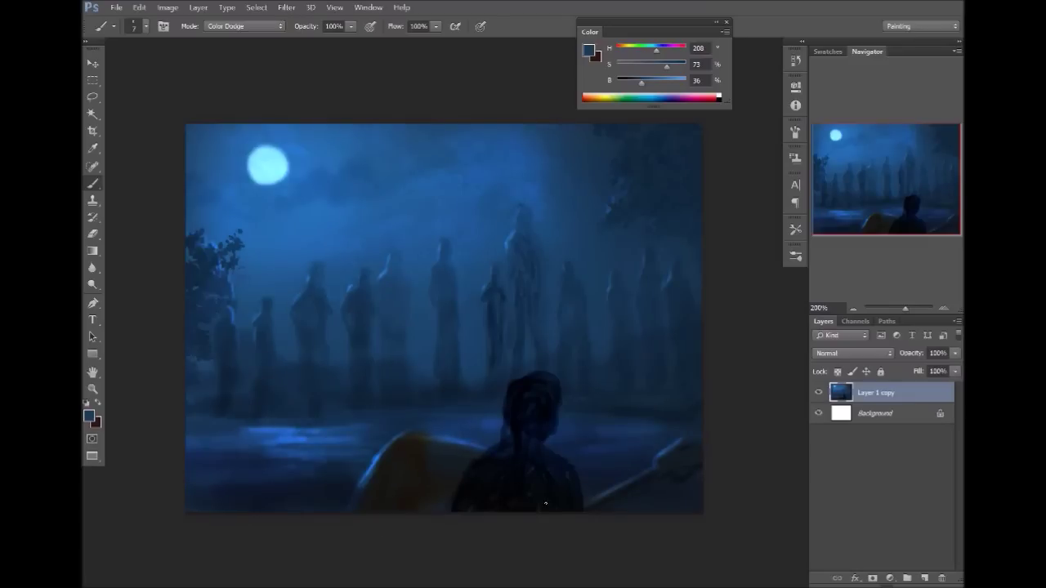
Fill the foreground silhouette's head with a sampled near-black (H 223, S 100, B 3), using the brush in Normal mode at 20 px.
{"action": "left_click", "coordinate": [243, 27]}
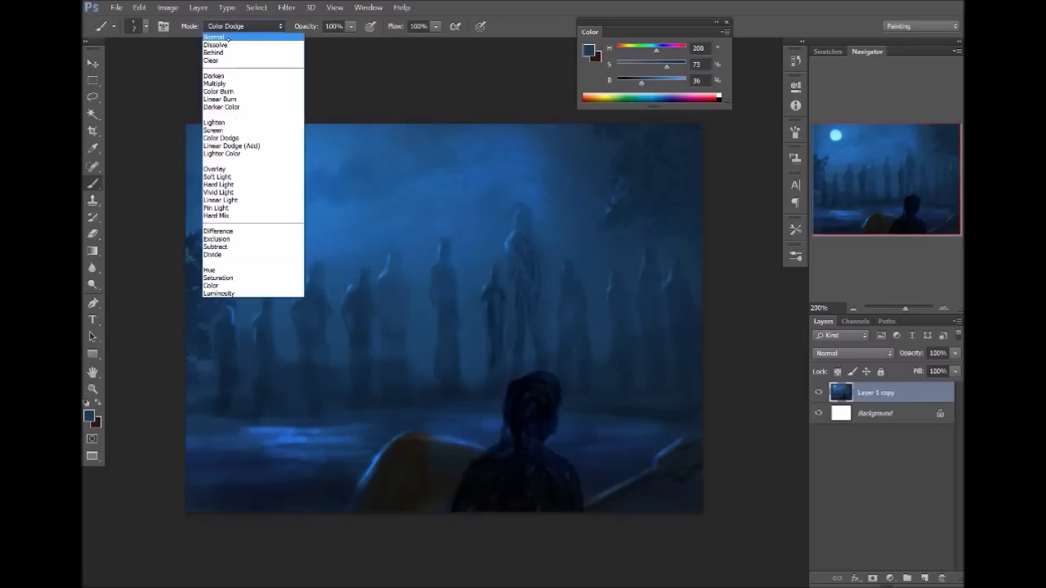
{"action": "left_click", "coordinate": [219, 47]}
{"action": "key", "text": "alt"}
{"action": "left_click", "coordinate": [246, 26]}
{"action": "left_click", "coordinate": [222, 36]}
{"action": "left_click", "coordinate": [241, 27]}
{"action": "left_click", "coordinate": [242, 26]}
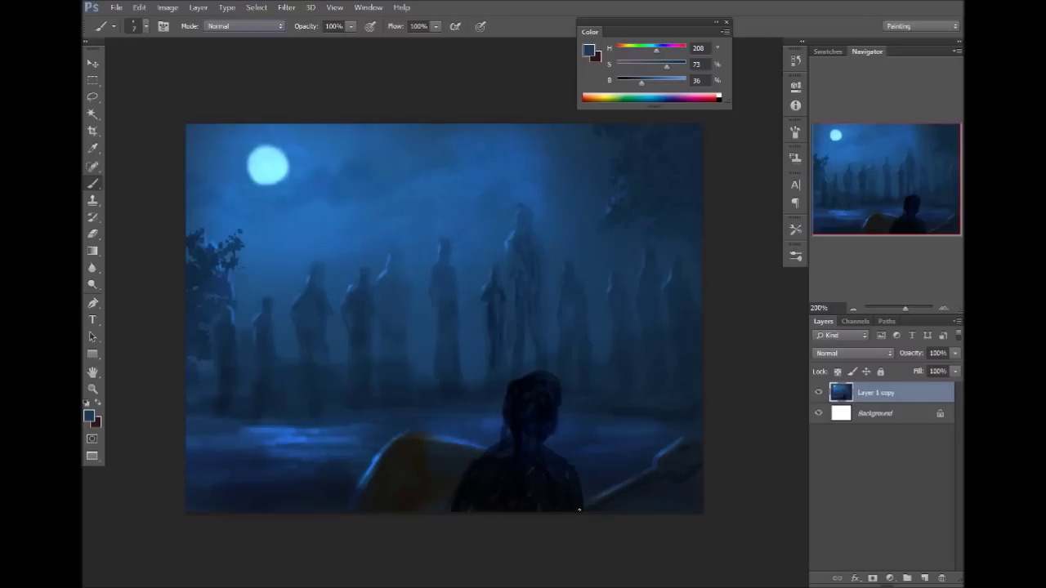
{"action": "left_click", "coordinate": [546, 406], "text": "alt"}
{"action": "left_click", "coordinate": [547, 406], "text": "alt"}
{"action": "key", "text": "bracketright"}
{"action": "key", "text": "bracketright"}
{"action": "key", "text": "bracketright"}
{"action": "key", "text": "bracketright"}
{"action": "key", "text": "bracketright"}
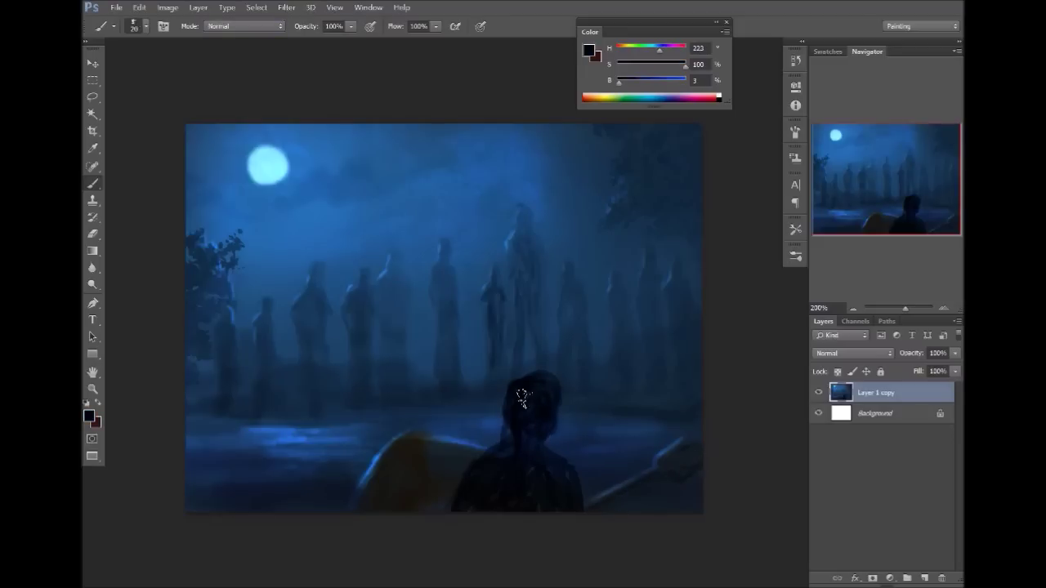
{"action": "left_click_drag", "start_coordinate": [531, 394], "coordinate": [537, 414]}
Reduce the brush to 8 px and paint loose strands of hair blowing off the right side of the silhouette's head.
{"action": "key", "text": "bracketleft"}
{"action": "key", "text": "bracketleft"}
{"action": "key", "text": "bracketleft"}
{"action": "key", "text": "bracketleft"}
{"action": "key", "text": "bracketleft"}
{"action": "left_click_drag", "start_coordinate": [564, 414], "coordinate": [566, 428]}
{"action": "left_click_drag", "start_coordinate": [553, 436], "coordinate": [574, 443]}
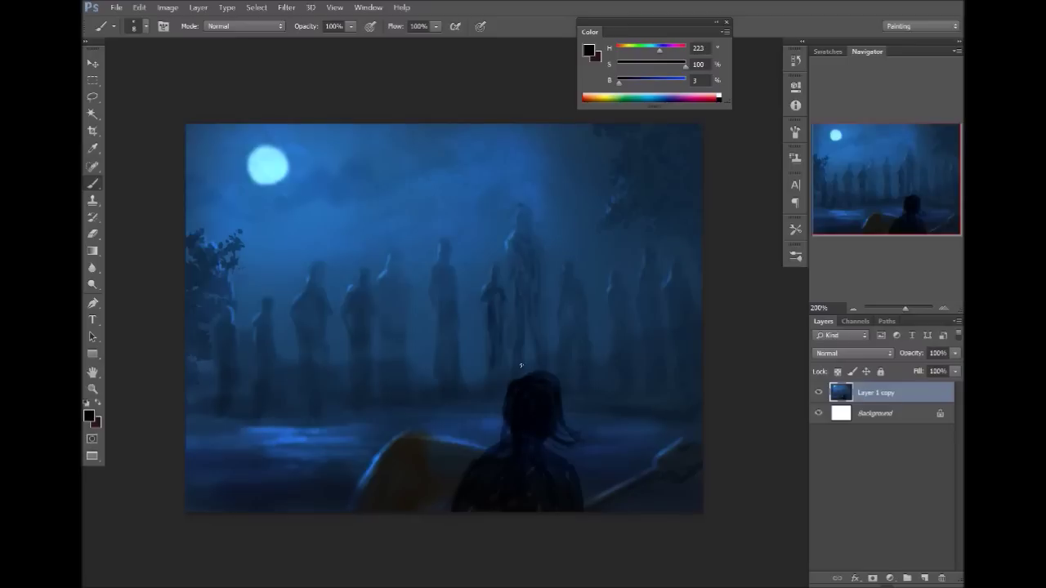
Reshape the silhouette's collar and left shoulder with a sampled near-black (H 217, S 100, B 3).
{"action": "left_click", "coordinate": [486, 446], "text": "alt"}
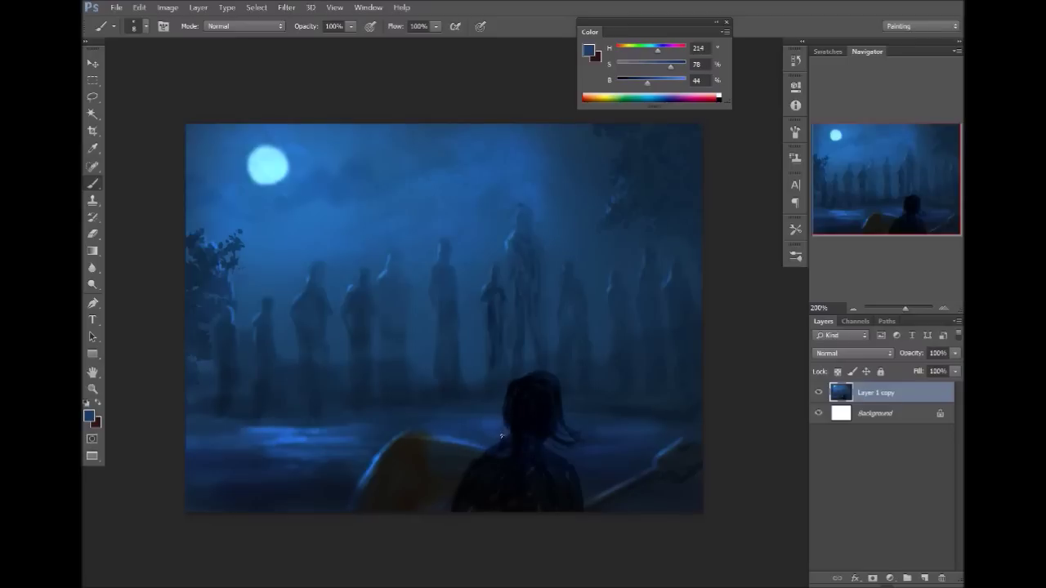
{"action": "left_click", "coordinate": [507, 449], "text": "alt"}
{"action": "left_click_drag", "start_coordinate": [490, 448], "coordinate": [465, 468]}
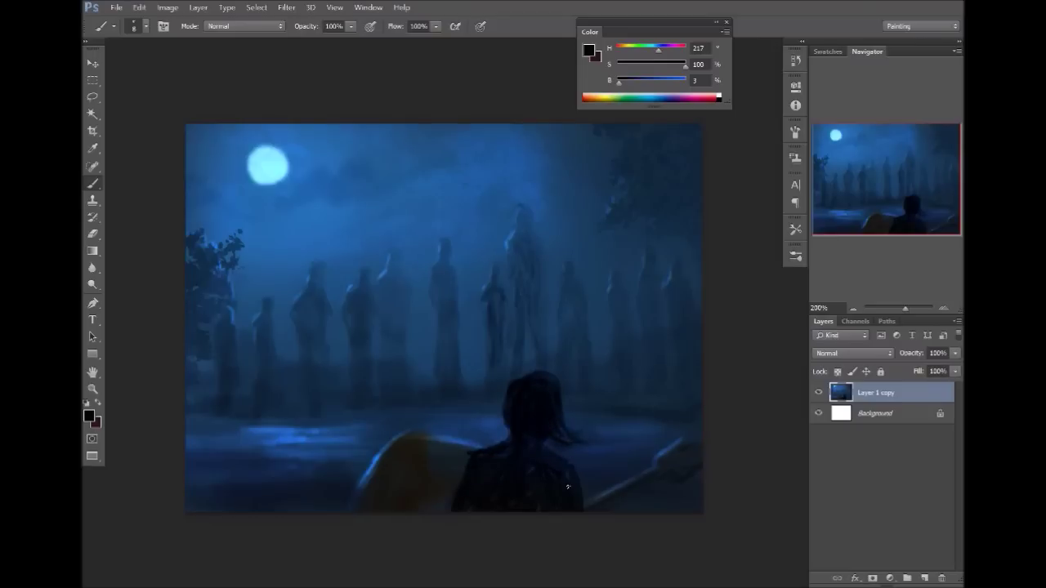
Refine the smaller figure left of the tallest one with a 15 px brush in sampled dark blue (H 211, S 76, B 31).
{"action": "left_click", "coordinate": [496, 311], "text": "alt"}
{"action": "left_click", "coordinate": [492, 289], "text": "alt"}
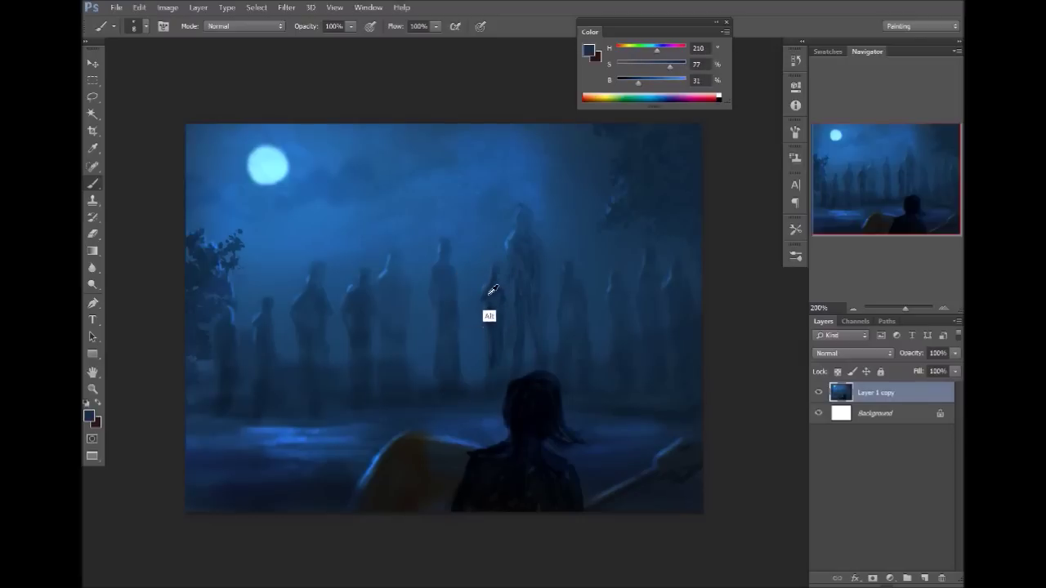
{"action": "left_click", "coordinate": [491, 288], "text": "alt"}
{"action": "left_click", "coordinate": [494, 289], "text": "alt"}
{"action": "key", "text": "super"}
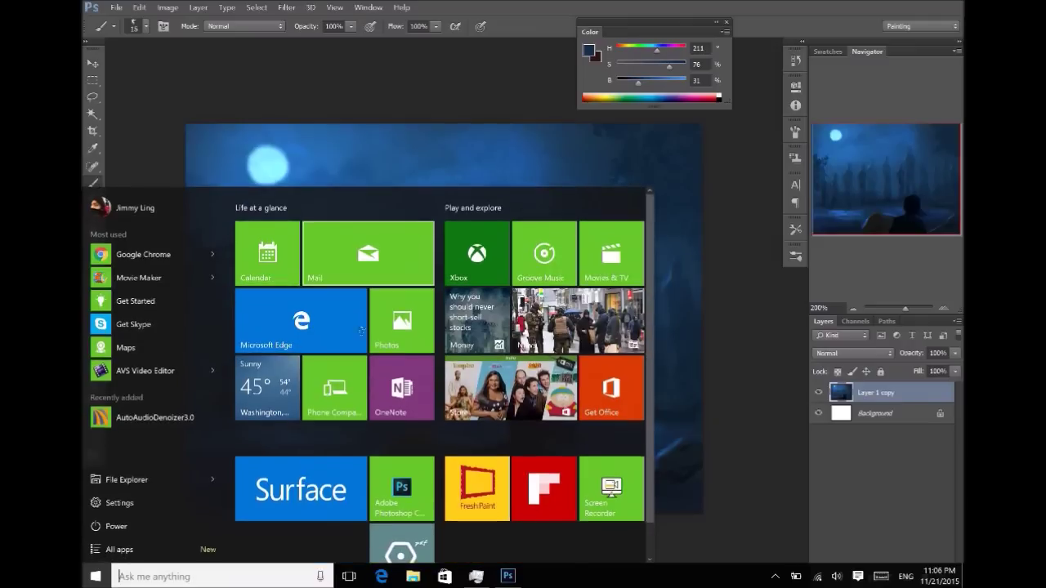
{"action": "key", "text": "super"}
Darken the fourth figure from the left and paint a dark shape at its side in sampled blue (H 207, S 72, B 26).
{"action": "left_click", "coordinate": [368, 361], "text": "alt"}
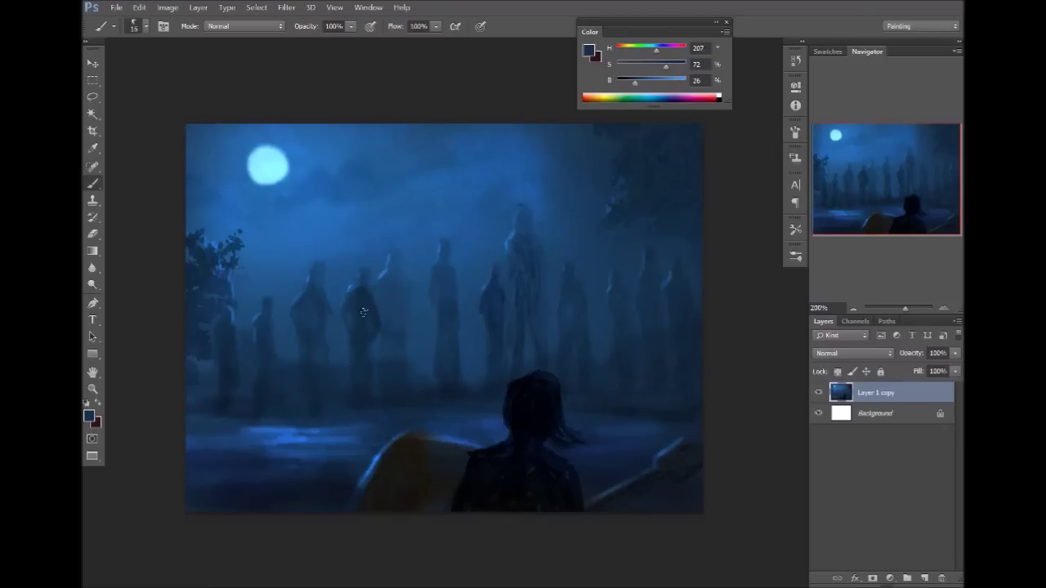
{"action": "left_click", "coordinate": [390, 367], "text": "alt"}
{"action": "left_click_drag", "start_coordinate": [366, 326], "coordinate": [367, 364]}
{"action": "left_click", "coordinate": [361, 351], "text": "alt"}
Darken the central robed figure and paint a slim figure on either side with the 25 px Hard Round brush (H 208, S 71, B 22).
{"action": "left_click", "coordinate": [796, 256]}
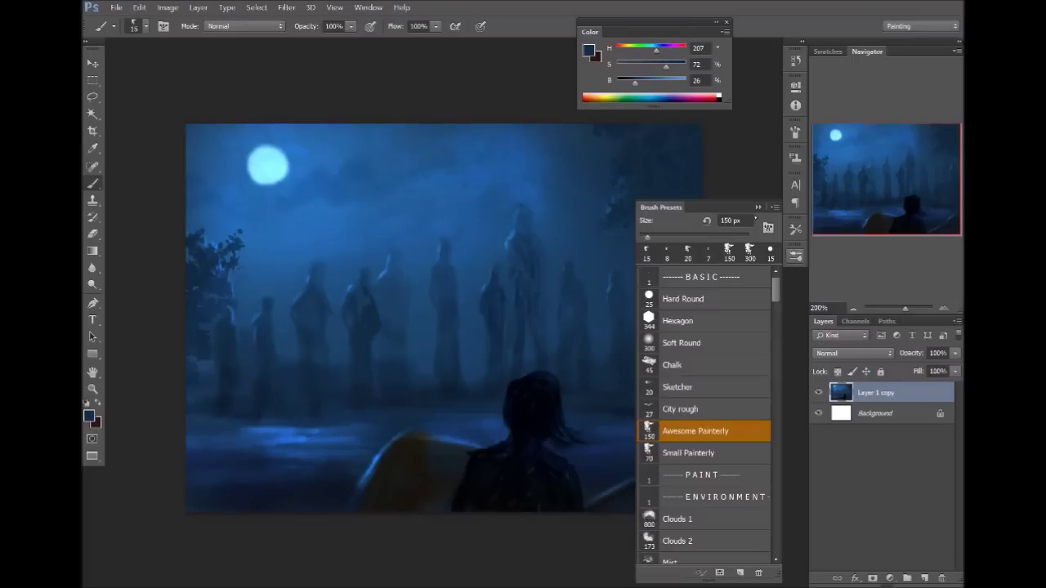
{"action": "left_click", "coordinate": [699, 342]}
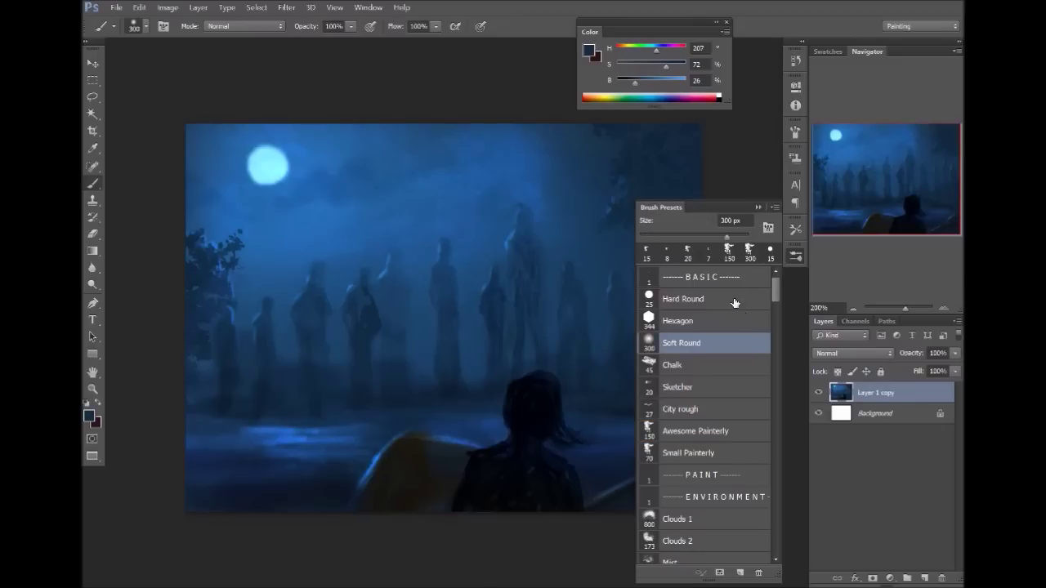
{"action": "left_click", "coordinate": [691, 299]}
{"action": "left_click", "coordinate": [451, 398], "text": "alt"}
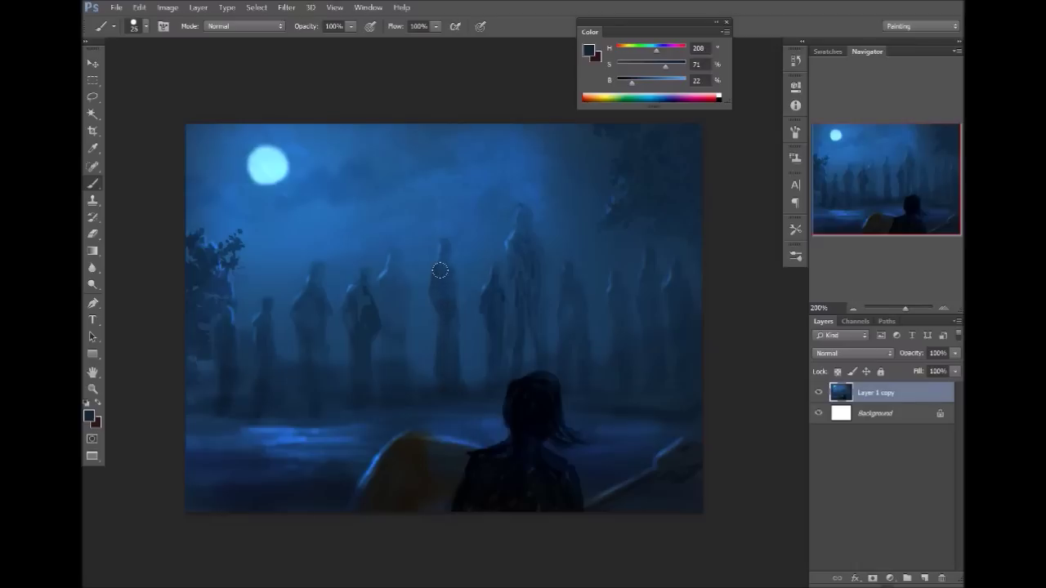
{"action": "mouse_move", "coordinate": [443, 252]}
{"action": "left_mouse_down"}
{"action": "mouse_move", "coordinate": [450, 312]}
{"action": "mouse_move", "coordinate": [414, 273]}
{"action": "mouse_move", "coordinate": [411, 310]}
{"action": "left_mouse_up"}
{"action": "left_click_drag", "start_coordinate": [419, 346], "coordinate": [413, 367]}
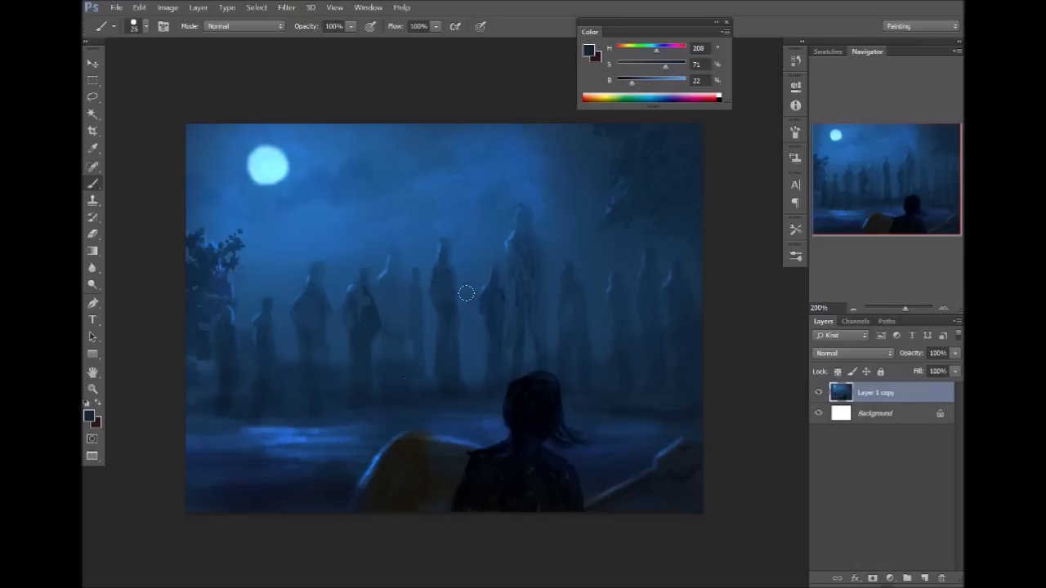
{"action": "mouse_move", "coordinate": [465, 287]}
{"action": "left_mouse_down"}
{"action": "mouse_move", "coordinate": [465, 278]}
{"action": "mouse_move", "coordinate": [469, 328]}
{"action": "mouse_move", "coordinate": [460, 345]}
{"action": "mouse_move", "coordinate": [479, 381]}
{"action": "left_mouse_up"}
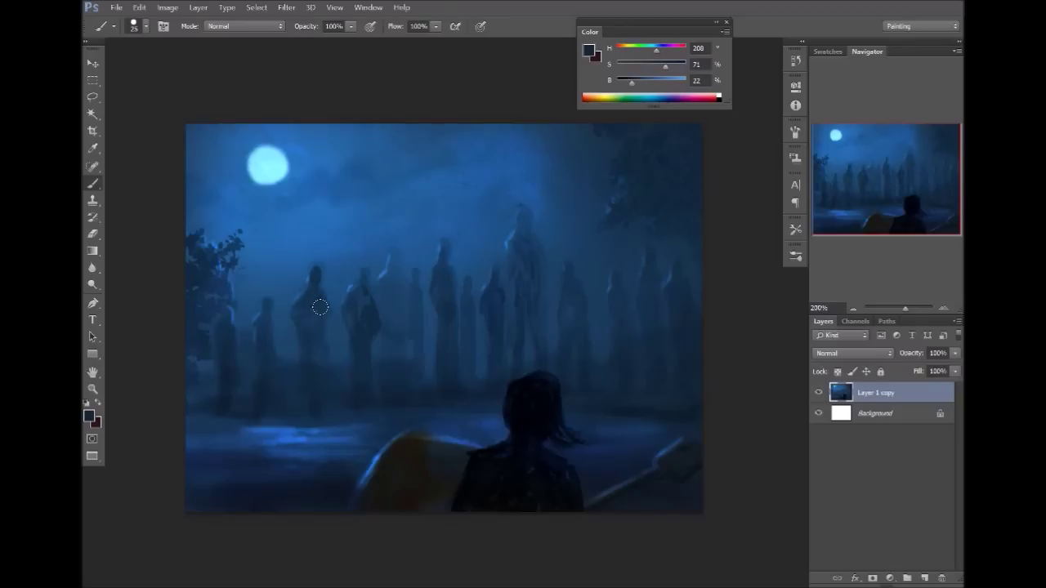
Tint the robe of the second figure from the right with a purplish blue.
{"action": "left_click", "coordinate": [270, 405], "text": "alt"}
{"action": "left_click", "coordinate": [661, 50]}
{"action": "left_click", "coordinate": [644, 296], "text": "alt"}
Shape the central figure's shoulders and robe with sampled blues (H 210, S 75, B 37 and H 209, S 72, B 26).
{"action": "left_click", "coordinate": [534, 288], "text": "ctrl"}
{"action": "left_click", "coordinate": [534, 350], "text": "ctrl"}
{"action": "left_click_drag", "start_coordinate": [540, 359], "coordinate": [684, 290]}
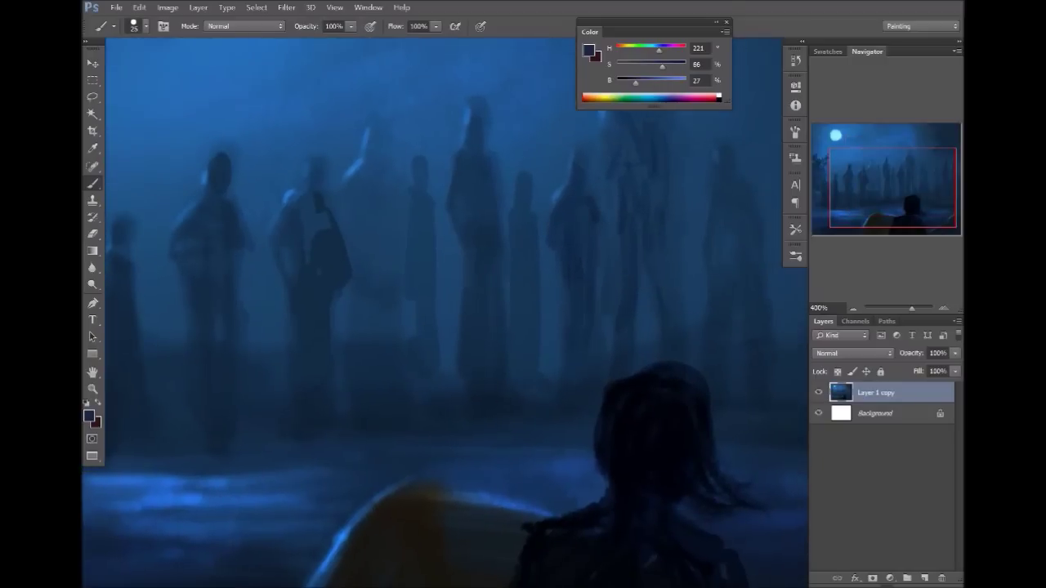
{"action": "left_click", "coordinate": [472, 151], "text": "alt"}
{"action": "mouse_move", "coordinate": [475, 112]}
{"action": "left_mouse_down"}
{"action": "mouse_move", "coordinate": [487, 167]}
{"action": "mouse_move", "coordinate": [480, 156]}
{"action": "mouse_move", "coordinate": [497, 185]}
{"action": "left_mouse_up"}
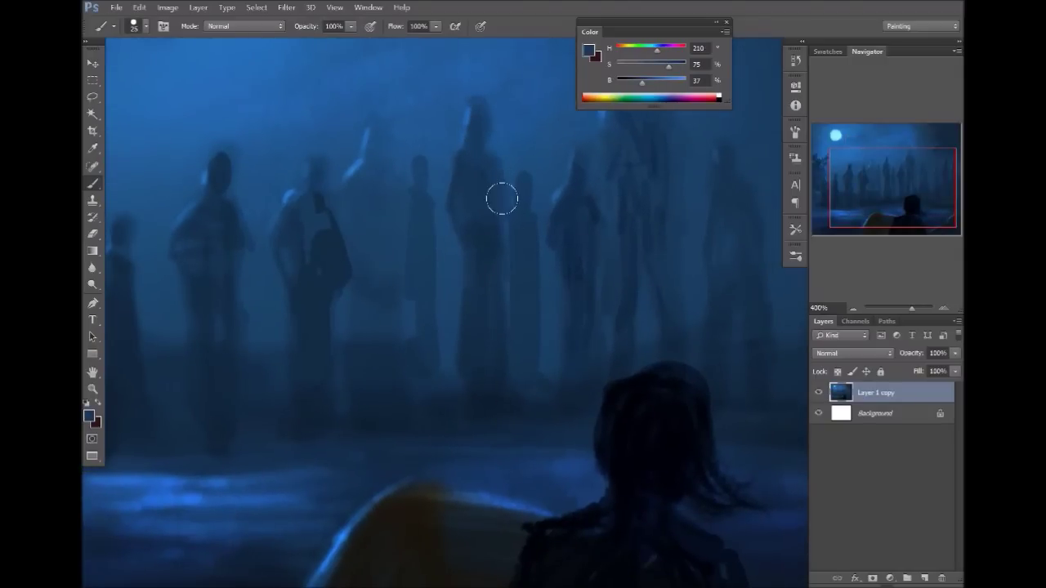
{"action": "left_click", "coordinate": [493, 238], "text": "alt"}
{"action": "left_click_drag", "start_coordinate": [486, 170], "coordinate": [492, 211]}
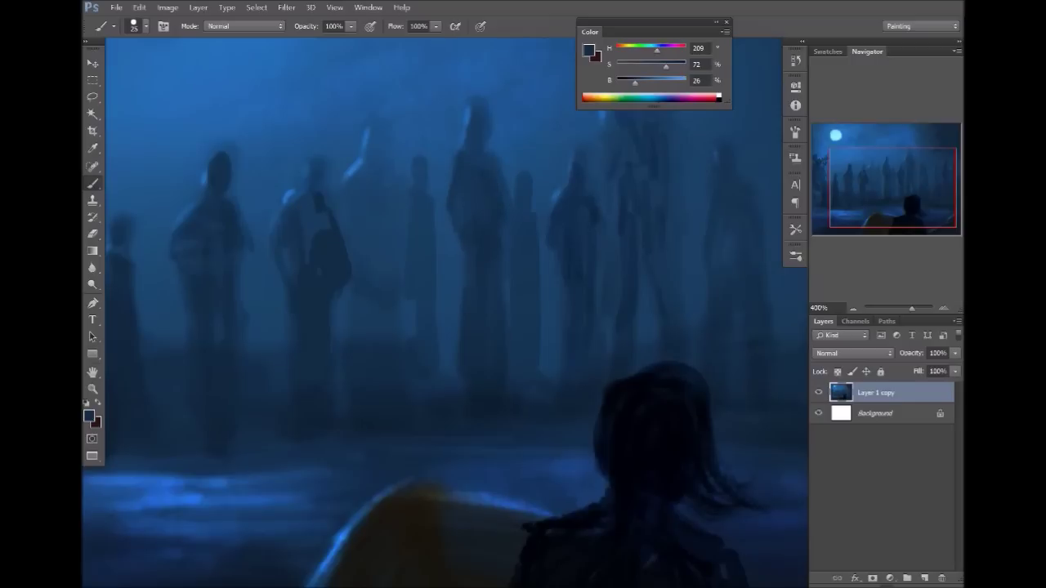
Paint the central figure's face and forearm and the tallest figure's face in light blue (H 209, S 50, B 61) at 9 px.
{"action": "left_click_drag", "start_coordinate": [638, 67], "coordinate": [650, 67]}
{"action": "left_click", "coordinate": [657, 81]}
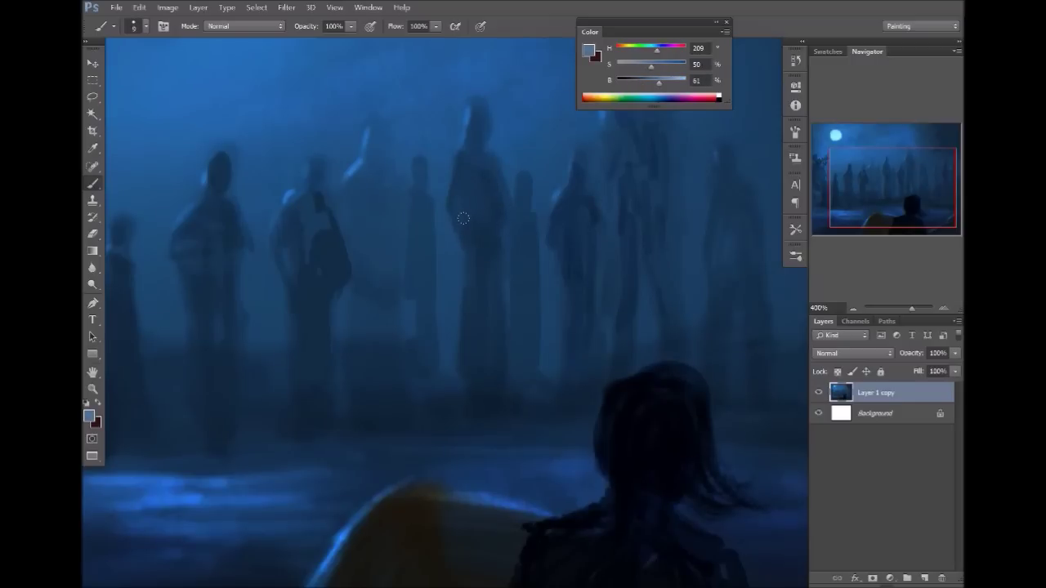
{"action": "mouse_move", "coordinate": [462, 217]}
{"action": "left_mouse_down"}
{"action": "mouse_move", "coordinate": [472, 232]}
{"action": "mouse_move", "coordinate": [465, 219]}
{"action": "left_mouse_up"}
{"action": "mouse_move", "coordinate": [474, 138]}
{"action": "left_mouse_down"}
{"action": "mouse_move", "coordinate": [479, 125]}
{"action": "mouse_move", "coordinate": [474, 143]}
{"action": "left_mouse_up"}
{"action": "left_click_drag", "start_coordinate": [618, 283], "coordinate": [459, 384]}
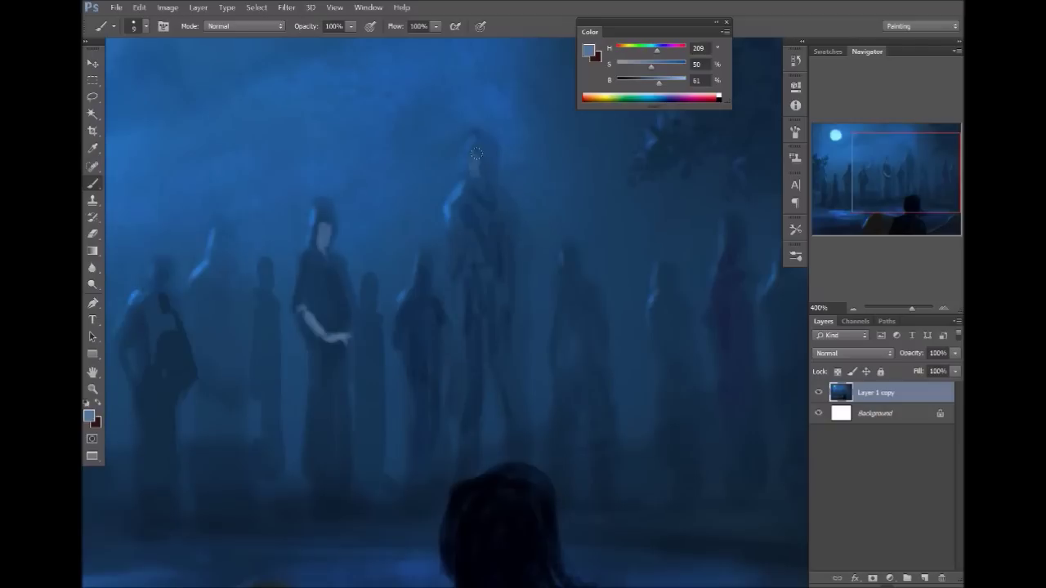
{"action": "left_click_drag", "start_coordinate": [477, 154], "coordinate": [474, 166]}
Paint the face and both arms of the dark-haired figure left of centre in a greenish grey (H 184, S 28, B 45).
{"action": "left_click_drag", "start_coordinate": [645, 316], "coordinate": [608, 237]}
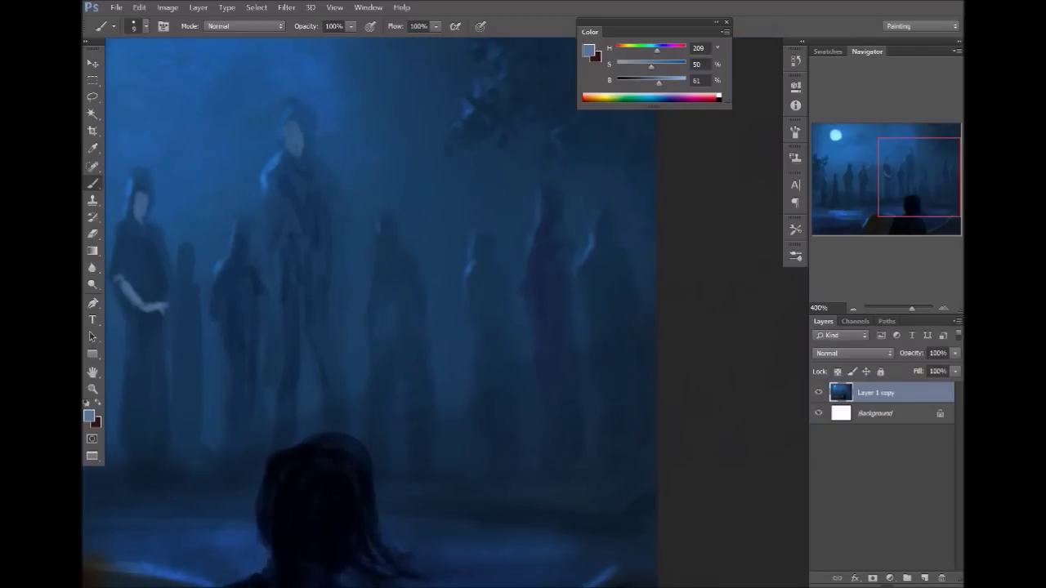
{"action": "left_click_drag", "start_coordinate": [449, 306], "coordinate": [752, 278]}
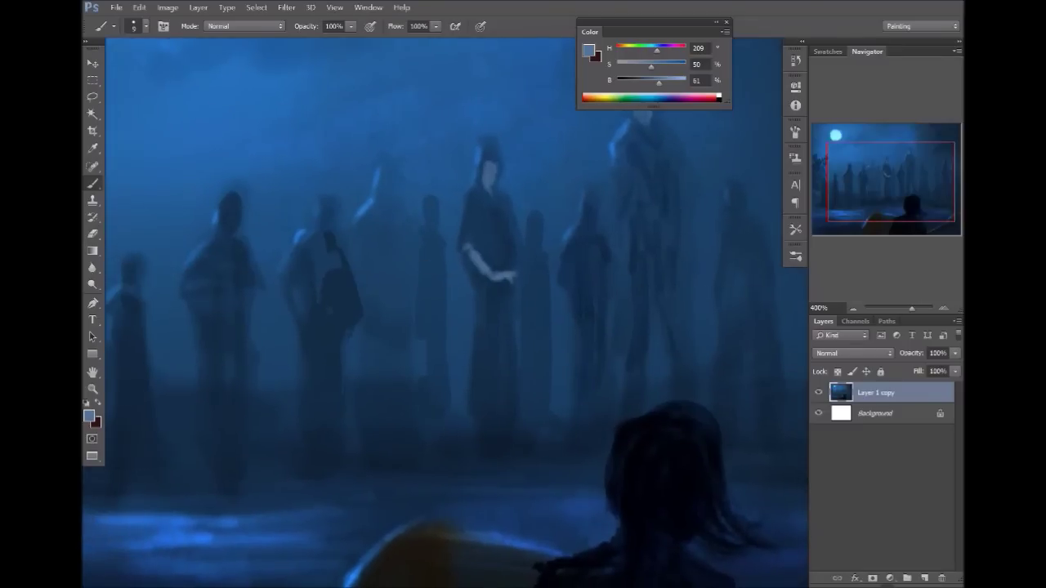
{"action": "left_click_drag", "start_coordinate": [226, 220], "coordinate": [229, 230]}
{"action": "left_click", "coordinate": [631, 46]}
{"action": "left_click", "coordinate": [225, 231], "text": "alt"}
{"action": "left_click_drag", "start_coordinate": [196, 308], "coordinate": [194, 320]}
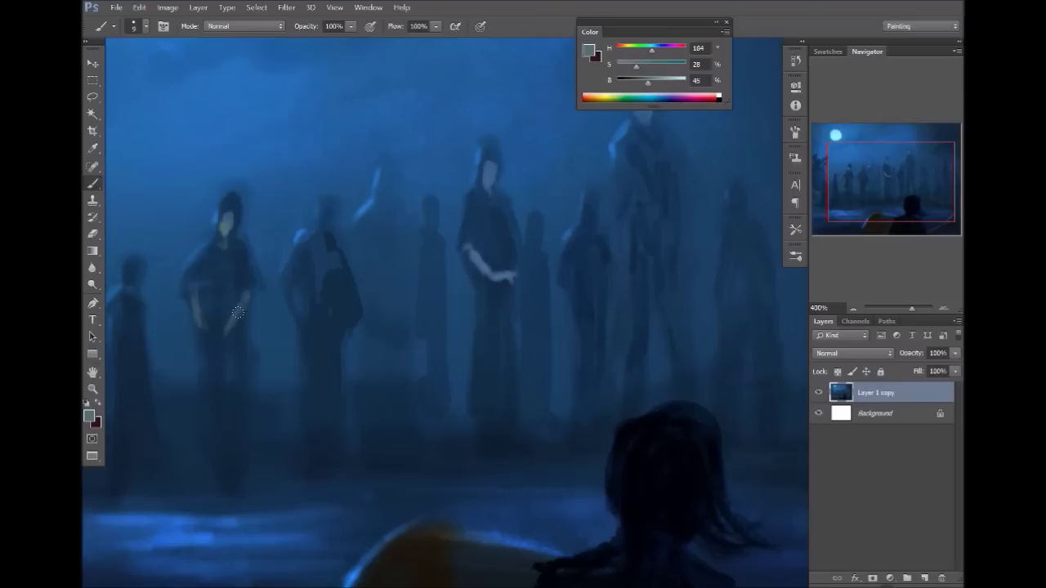
Define the small left figure's hair and robe and add another figure beside the foliage in dark blue (H 209, S 69, B 24).
{"action": "left_click_drag", "start_coordinate": [410, 297], "coordinate": [606, 299]}
{"action": "left_click", "coordinate": [450, 239], "text": "alt"}
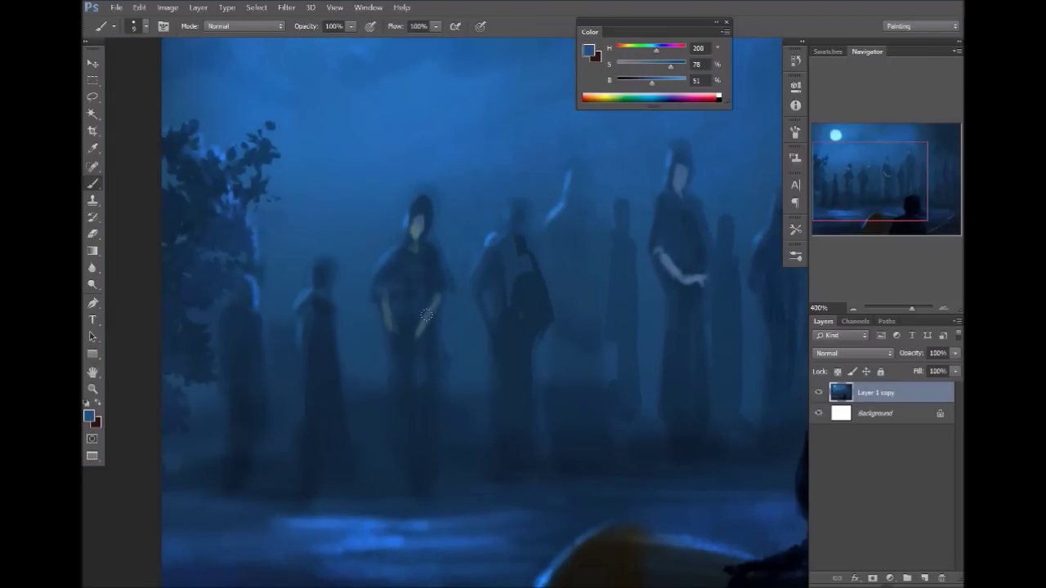
{"action": "left_click", "coordinate": [317, 286], "text": "alt"}
{"action": "left_click", "coordinate": [311, 362], "text": "alt"}
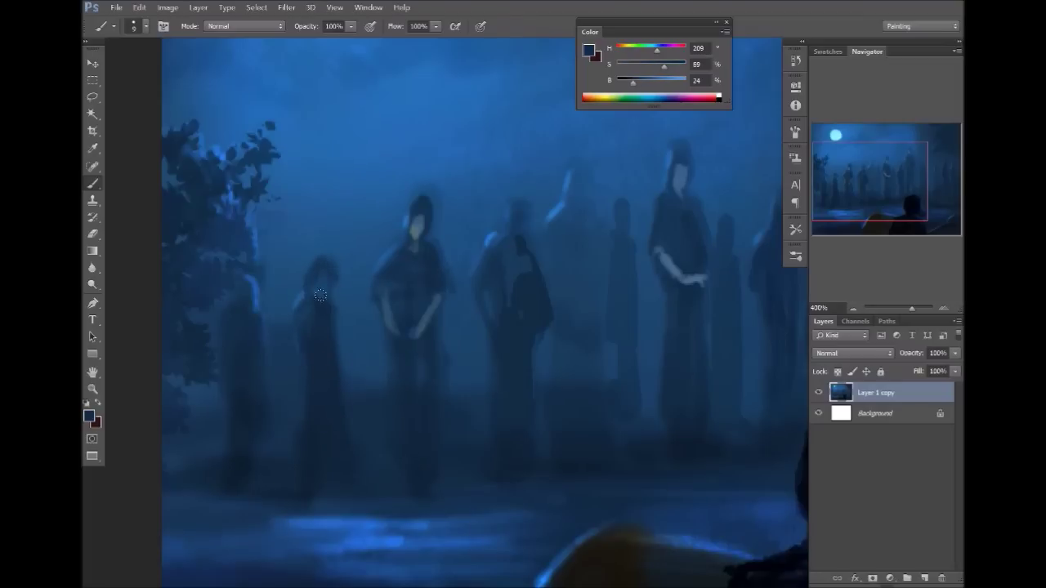
{"action": "mouse_move", "coordinate": [275, 243]}
{"action": "left_mouse_down"}
{"action": "mouse_move", "coordinate": [285, 274]}
{"action": "mouse_move", "coordinate": [273, 268]}
{"action": "mouse_move", "coordinate": [281, 325]}
{"action": "left_mouse_up"}
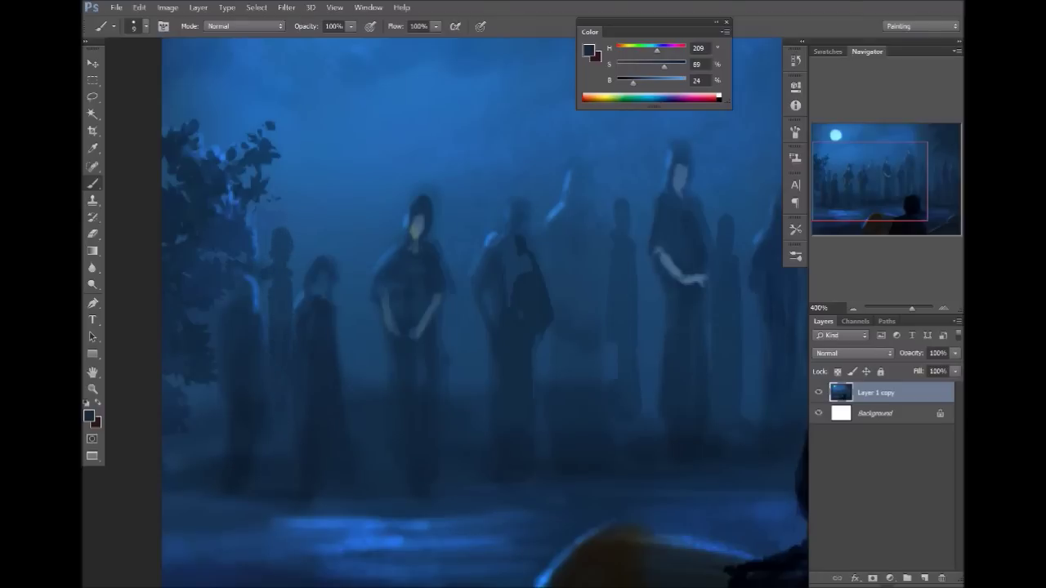
Smooth and fill the tallest figure's robe with a sampled blue (H 210, S 75, B 33).
{"action": "left_click_drag", "start_coordinate": [610, 331], "coordinate": [375, 312]}
{"action": "left_click", "coordinate": [626, 229], "text": "alt"}
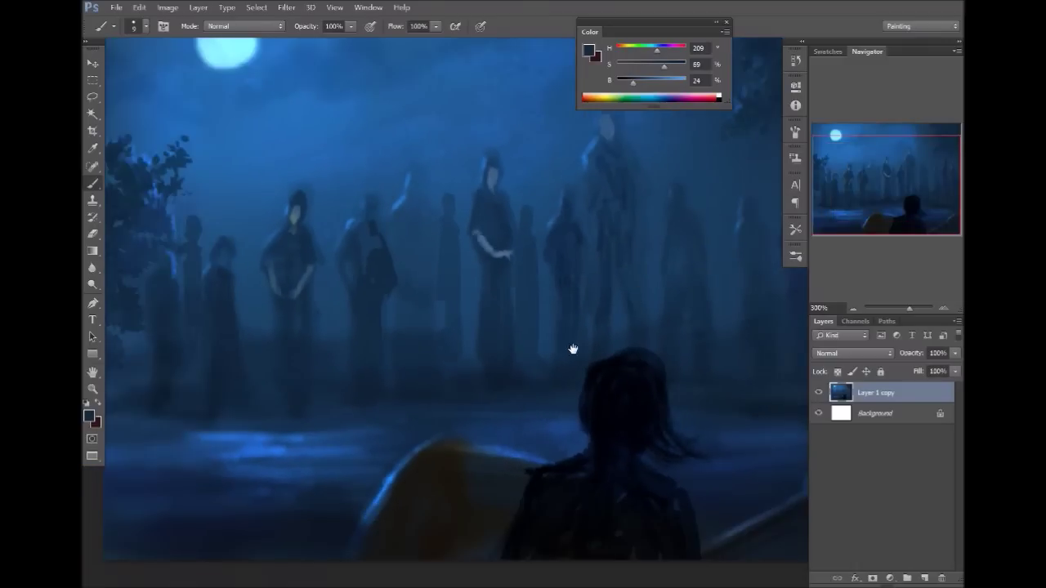
{"action": "left_click_drag", "start_coordinate": [581, 342], "coordinate": [474, 420]}
{"action": "left_click", "coordinate": [495, 258], "text": "alt"}
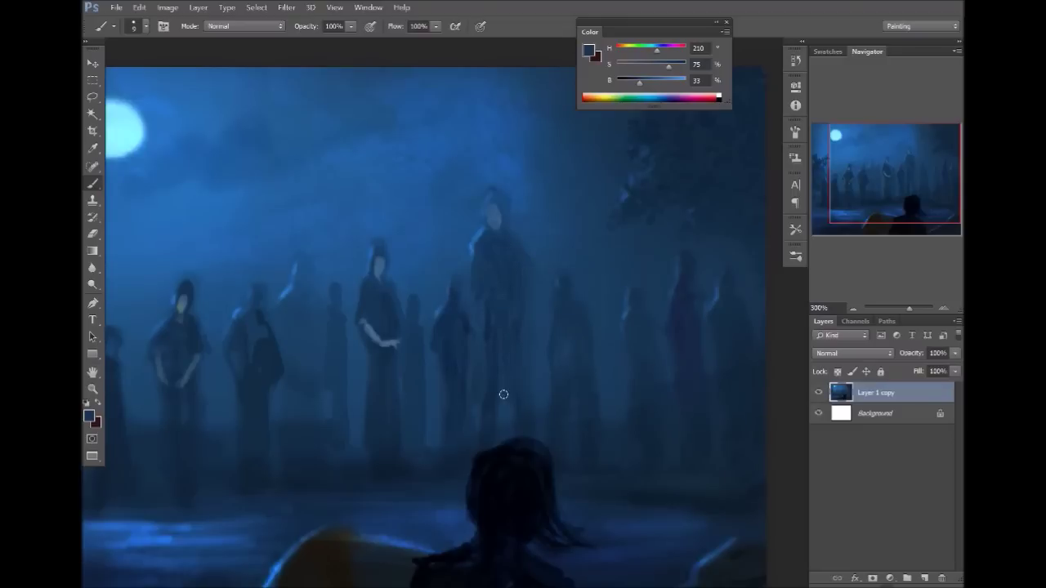
Outline the faint figure third from the right with the Lasso tool.
{"action": "left_click", "coordinate": [666, 367], "text": "ctrl+alt"}
{"action": "left_click", "coordinate": [671, 363], "text": "ctrl+alt"}
{"action": "left_click", "coordinate": [617, 393], "text": "ctrl"}
{"action": "left_click", "coordinate": [617, 393], "text": "ctrl"}
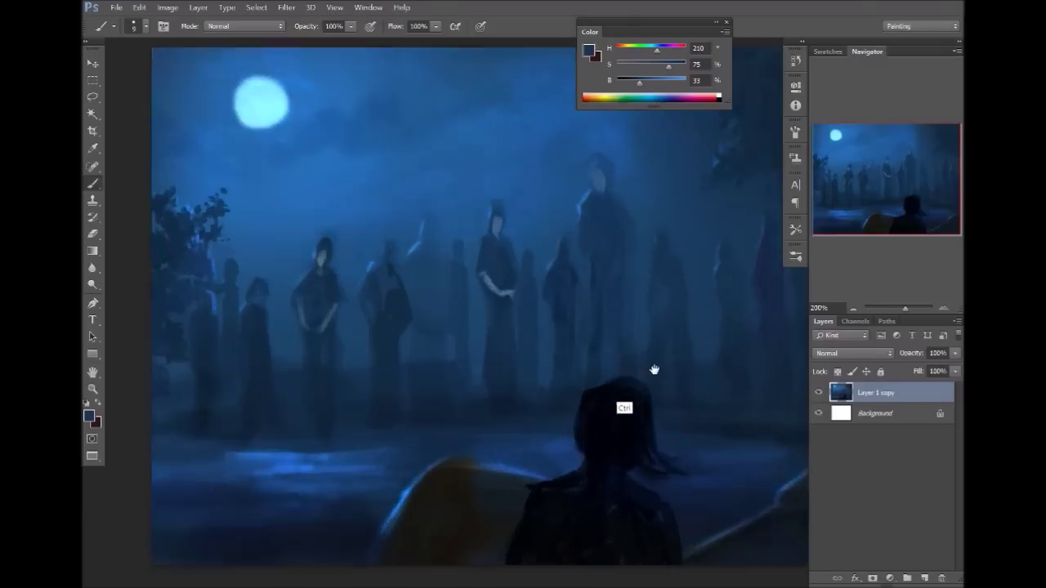
{"action": "left_click", "coordinate": [92, 95]}
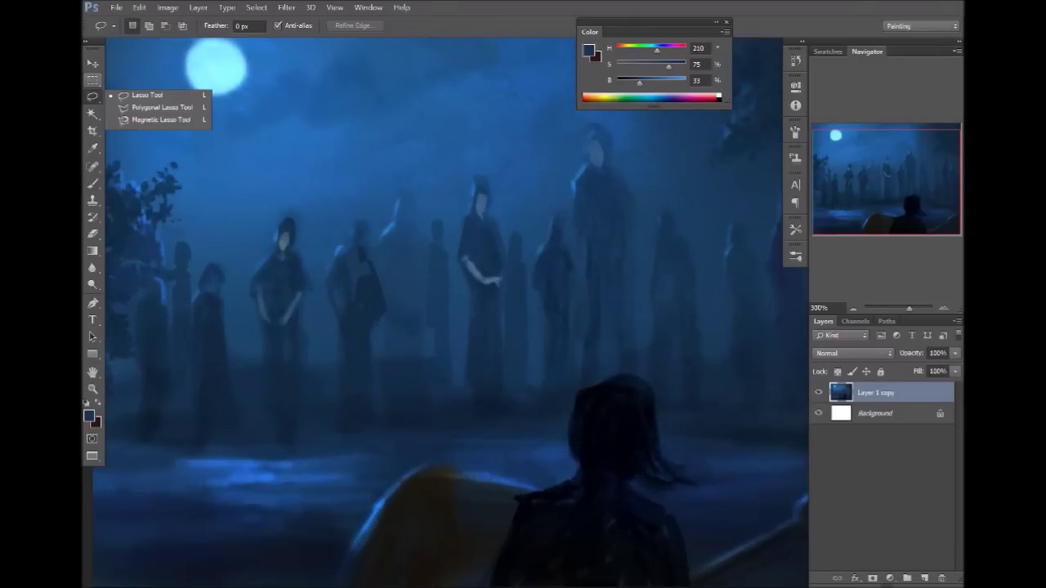
{"action": "left_click", "coordinate": [147, 95]}
{"action": "left_click_drag", "start_coordinate": [590, 334], "coordinate": [488, 335]}
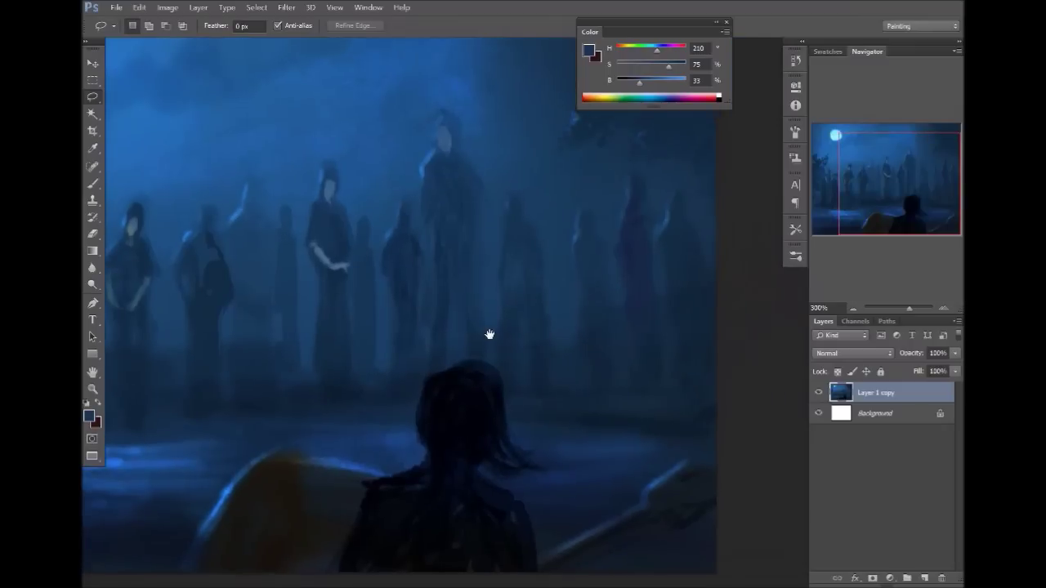
{"action": "left_click_drag", "start_coordinate": [567, 313], "coordinate": [495, 256]}
{"action": "left_click", "coordinate": [476, 262], "text": "ctrl"}
{"action": "left_click_drag", "start_coordinate": [561, 292], "coordinate": [640, 292]}
{"action": "mouse_move", "coordinate": [578, 228]}
{"action": "left_mouse_down"}
{"action": "mouse_move", "coordinate": [553, 197]}
{"action": "mouse_move", "coordinate": [535, 247]}
{"action": "mouse_move", "coordinate": [550, 429]}
{"action": "mouse_move", "coordinate": [586, 373]}
{"action": "mouse_move", "coordinate": [577, 231]}
{"action": "left_mouse_up"}
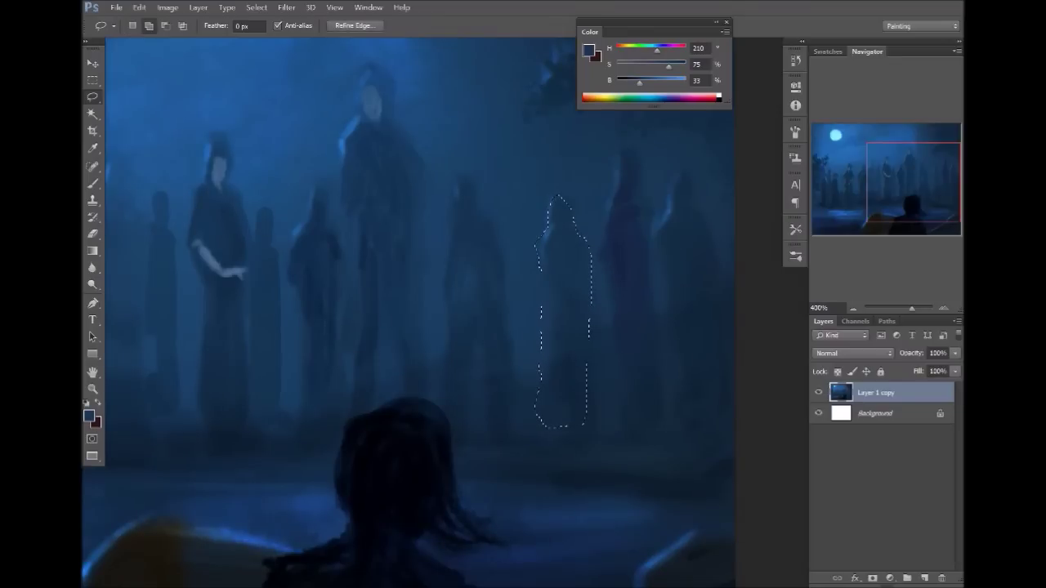
Add the fourth figure from the right and the smaller figure left of the tallest one to the lasso selection.
{"action": "key", "text": "shift"}
{"action": "mouse_move", "coordinate": [474, 188]}
{"action": "left_mouse_down"}
{"action": "mouse_move", "coordinate": [496, 242]}
{"action": "mouse_move", "coordinate": [497, 416]}
{"action": "mouse_move", "coordinate": [459, 392]}
{"action": "mouse_move", "coordinate": [451, 366]}
{"action": "mouse_move", "coordinate": [445, 267]}
{"action": "mouse_move", "coordinate": [457, 174]}
{"action": "left_mouse_up"}
{"action": "key", "text": "shift"}
{"action": "mouse_move", "coordinate": [499, 270]}
{"action": "left_mouse_down"}
{"action": "mouse_move", "coordinate": [518, 136]}
{"action": "mouse_move", "coordinate": [476, 382]}
{"action": "mouse_move", "coordinate": [658, 306]}
{"action": "mouse_move", "coordinate": [678, 308]}
{"action": "left_mouse_up"}
{"action": "key", "text": "shift"}
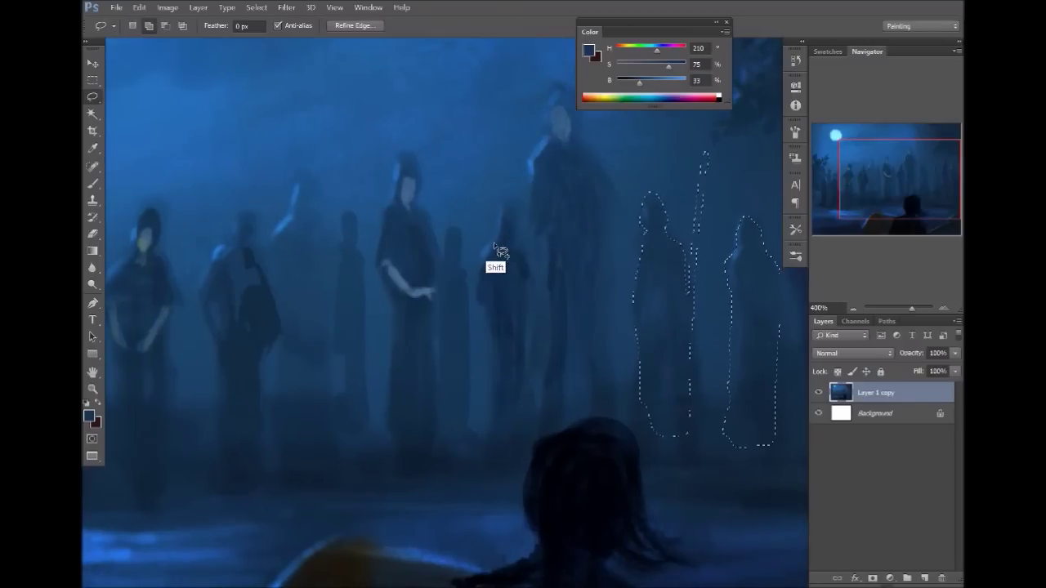
{"action": "mouse_move", "coordinate": [483, 249]}
{"action": "left_mouse_down"}
{"action": "mouse_move", "coordinate": [509, 210]}
{"action": "mouse_move", "coordinate": [532, 284]}
{"action": "mouse_move", "coordinate": [536, 347]}
{"action": "mouse_move", "coordinate": [523, 441]}
{"action": "mouse_move", "coordinate": [477, 449]}
{"action": "mouse_move", "coordinate": [487, 325]}
{"action": "mouse_move", "coordinate": [479, 296]}
{"action": "mouse_move", "coordinate": [491, 252]}
{"action": "left_mouse_up"}
Add the tallest figure's robe and the broad pale figure left of centre to the lasso selection.
{"action": "key", "text": "space"}
{"action": "left_click_drag", "start_coordinate": [619, 253], "coordinate": [492, 276]}
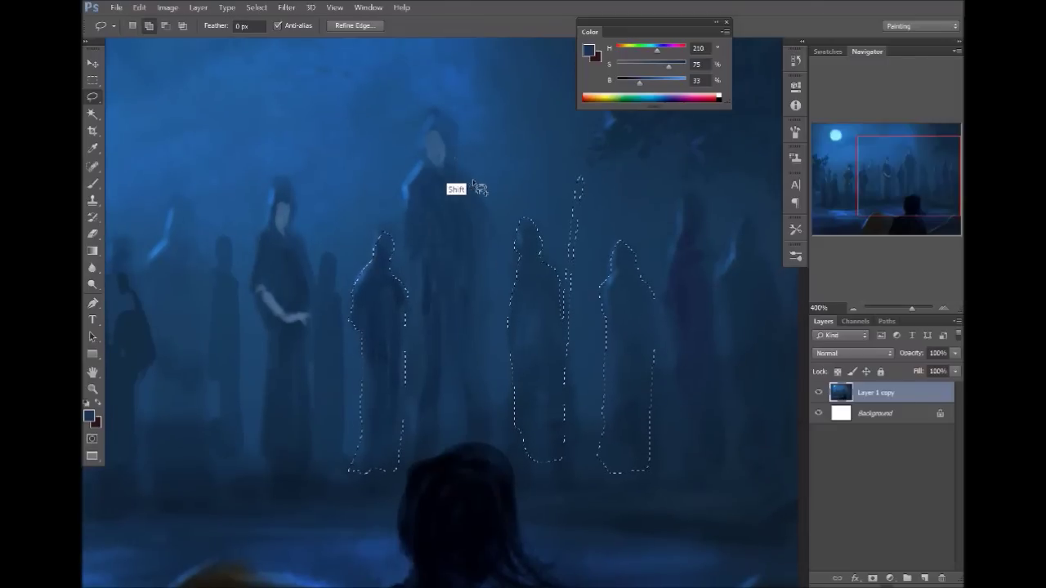
{"action": "mouse_move", "coordinate": [487, 196]}
{"action": "left_mouse_down"}
{"action": "mouse_move", "coordinate": [469, 395]}
{"action": "mouse_move", "coordinate": [431, 372]}
{"action": "mouse_move", "coordinate": [433, 315]}
{"action": "mouse_move", "coordinate": [409, 223]}
{"action": "mouse_move", "coordinate": [433, 163]}
{"action": "left_mouse_up"}
{"action": "left_click_drag", "start_coordinate": [344, 309], "coordinate": [586, 304]}
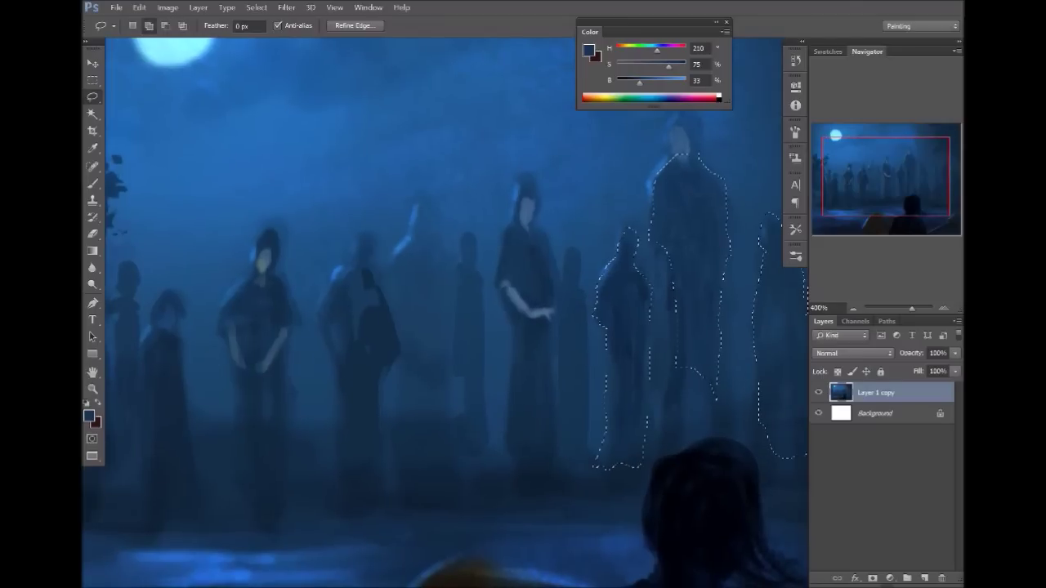
{"action": "left_click_drag", "start_coordinate": [434, 239], "coordinate": [458, 297]}
{"action": "mouse_move", "coordinate": [457, 352]}
{"action": "left_mouse_down"}
{"action": "mouse_move", "coordinate": [447, 424]}
{"action": "mouse_move", "coordinate": [454, 488]}
{"action": "mouse_move", "coordinate": [420, 482]}
{"action": "mouse_move", "coordinate": [396, 394]}
{"action": "mouse_move", "coordinate": [405, 233]}
{"action": "mouse_move", "coordinate": [424, 196]}
{"action": "left_mouse_up"}
{"action": "left_click_drag", "start_coordinate": [455, 315], "coordinate": [626, 285]}
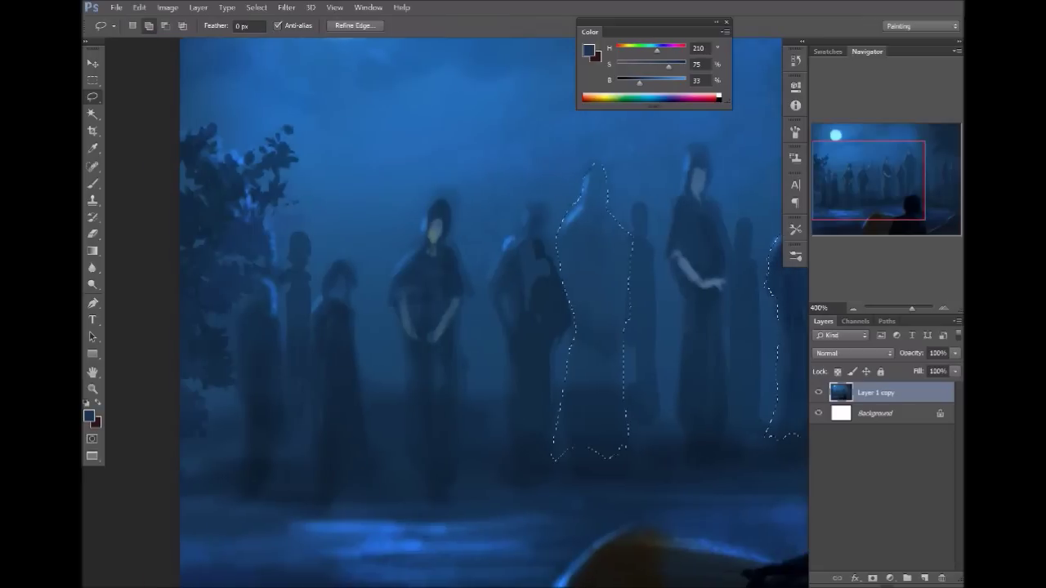
Add the narrow figures on both sides of the folded-hands figure and the one left of the broad pale figure to the lasso selection.
{"action": "mouse_move", "coordinate": [497, 243]}
{"action": "left_mouse_down"}
{"action": "mouse_move", "coordinate": [528, 210]}
{"action": "mouse_move", "coordinate": [547, 214]}
{"action": "mouse_move", "coordinate": [539, 235]}
{"action": "mouse_move", "coordinate": [557, 283]}
{"action": "mouse_move", "coordinate": [527, 374]}
{"action": "mouse_move", "coordinate": [502, 244]}
{"action": "mouse_move", "coordinate": [477, 235]}
{"action": "mouse_move", "coordinate": [479, 248]}
{"action": "mouse_move", "coordinate": [473, 223]}
{"action": "left_mouse_up"}
{"action": "mouse_move", "coordinate": [457, 275]}
{"action": "left_mouse_down"}
{"action": "mouse_move", "coordinate": [488, 272]}
{"action": "mouse_move", "coordinate": [492, 257]}
{"action": "mouse_move", "coordinate": [481, 278]}
{"action": "left_mouse_up"}
{"action": "left_click_drag", "start_coordinate": [369, 226], "coordinate": [391, 266]}
{"action": "mouse_move", "coordinate": [406, 316]}
{"action": "left_mouse_down"}
{"action": "mouse_move", "coordinate": [365, 418]}
{"action": "mouse_move", "coordinate": [347, 265]}
{"action": "mouse_move", "coordinate": [372, 229]}
{"action": "left_mouse_up"}
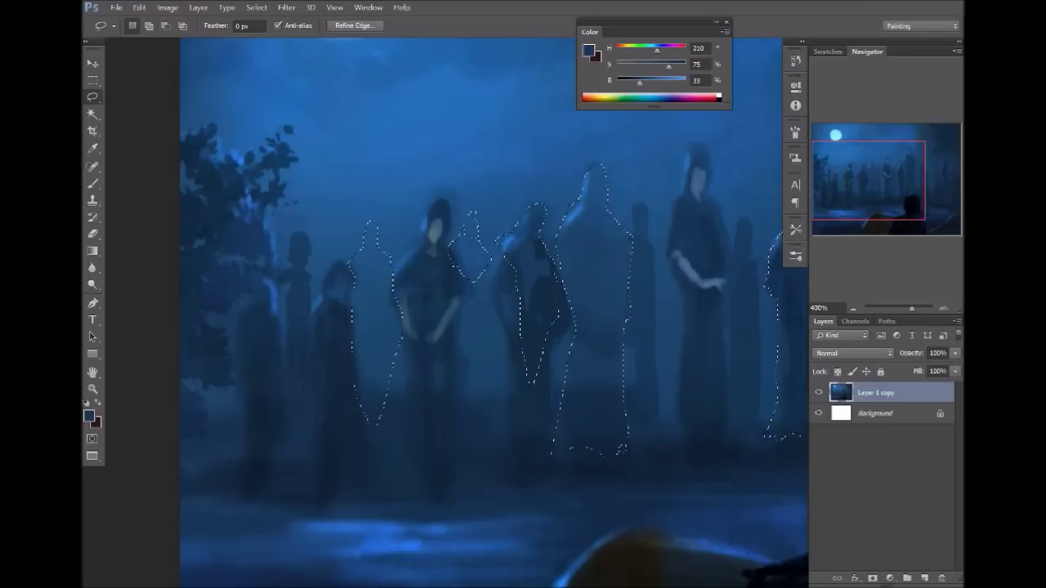
{"action": "left_click_drag", "start_coordinate": [490, 271], "coordinate": [474, 424]}
{"action": "left_click_drag", "start_coordinate": [466, 290], "coordinate": [482, 275]}
Add the figure overlapping the third from the right, the upright staff and the rightmost figure to the lasso selection.
{"action": "left_click_drag", "start_coordinate": [629, 376], "coordinate": [385, 364]}
{"action": "left_click_drag", "start_coordinate": [584, 365], "coordinate": [389, 390]}
{"action": "mouse_move", "coordinate": [608, 193]}
{"action": "left_mouse_down"}
{"action": "mouse_move", "coordinate": [631, 192]}
{"action": "mouse_move", "coordinate": [636, 217]}
{"action": "left_mouse_up"}
{"action": "mouse_move", "coordinate": [637, 274]}
{"action": "left_mouse_down"}
{"action": "mouse_move", "coordinate": [632, 376]}
{"action": "mouse_move", "coordinate": [624, 287]}
{"action": "mouse_move", "coordinate": [601, 242]}
{"action": "mouse_move", "coordinate": [609, 206]}
{"action": "left_mouse_up"}
{"action": "left_click_drag", "start_coordinate": [667, 310], "coordinate": [506, 310]}
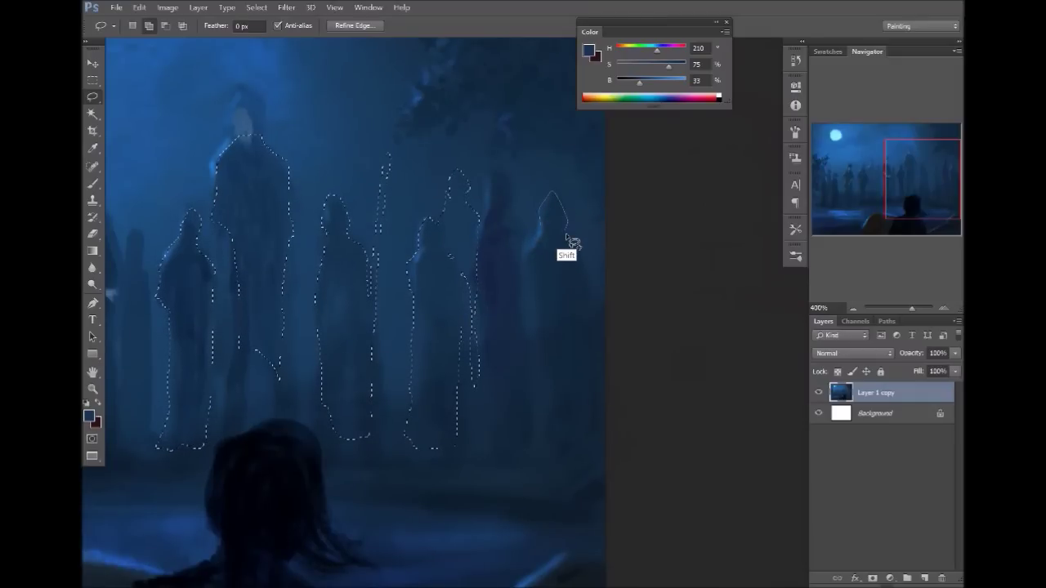
{"action": "mouse_move", "coordinate": [578, 319]}
{"action": "left_mouse_down"}
{"action": "mouse_move", "coordinate": [561, 445]}
{"action": "mouse_move", "coordinate": [518, 442]}
{"action": "mouse_move", "coordinate": [553, 194]}
{"action": "left_mouse_up"}
Set up the Awesome Painterly brush at 175 px for filling the selected silhouettes.
{"action": "left_click_drag", "start_coordinate": [429, 312], "coordinate": [702, 327]}
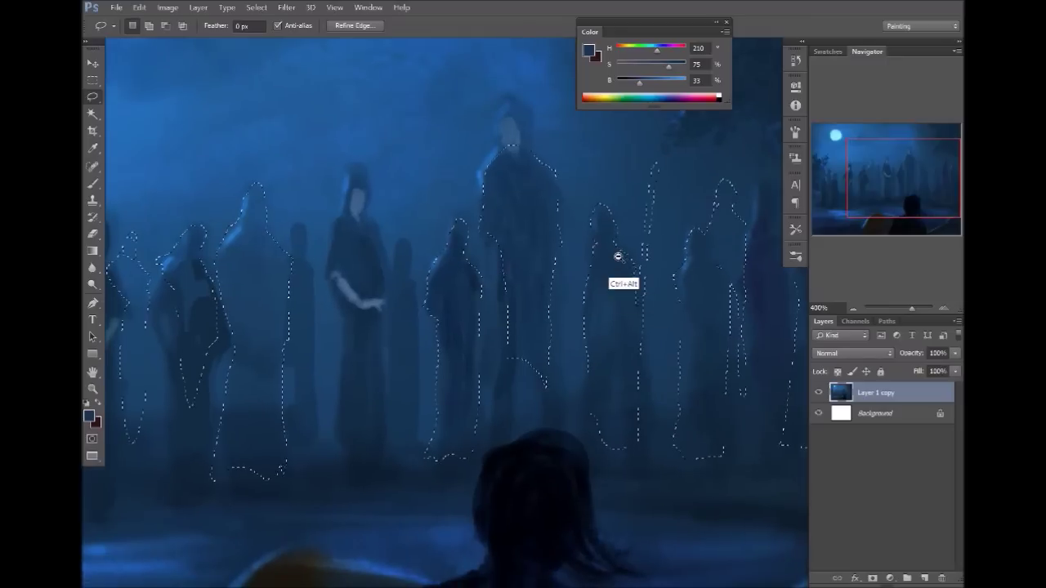
{"action": "left_click", "coordinate": [616, 256], "text": "alt"}
{"action": "scroll", "coordinate": [618, 249], "scroll_direction": "down", "scroll_amount": 1}
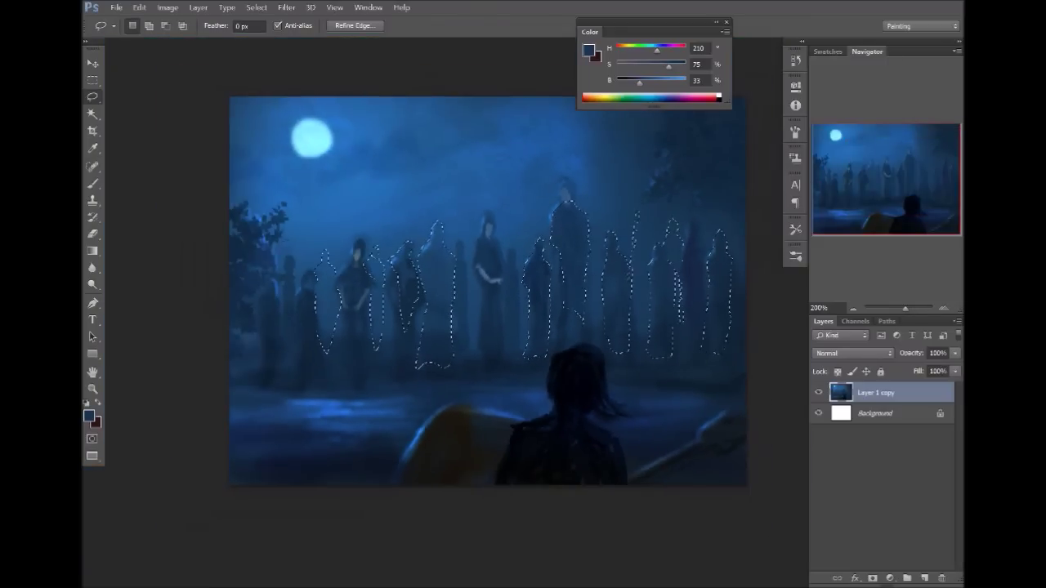
{"action": "key", "text": "b"}
{"action": "key", "text": "bracketright"}
{"action": "key", "text": "bracketright"}
{"action": "key", "text": "bracketright"}
{"action": "key", "text": "bracketright"}
{"action": "key", "text": "bracketright"}
{"action": "key", "text": "bracketright"}
{"action": "key", "text": "bracketright"}
{"action": "key", "text": "bracketright"}
{"action": "key", "text": "bracketright"}
{"action": "key", "text": "bracketright"}
{"action": "key", "text": "bracketright"}
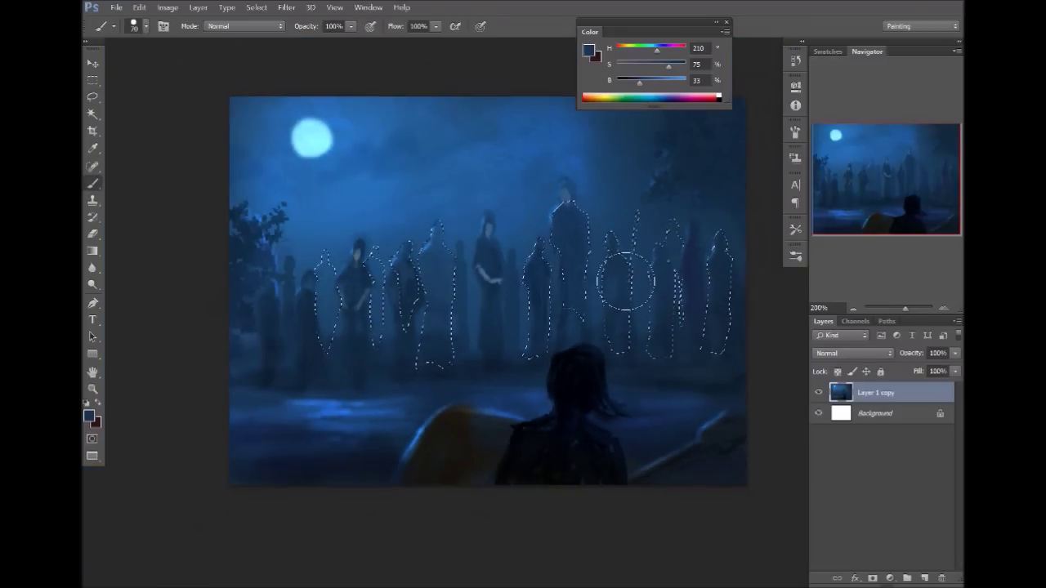
{"action": "left_click", "coordinate": [795, 256]}
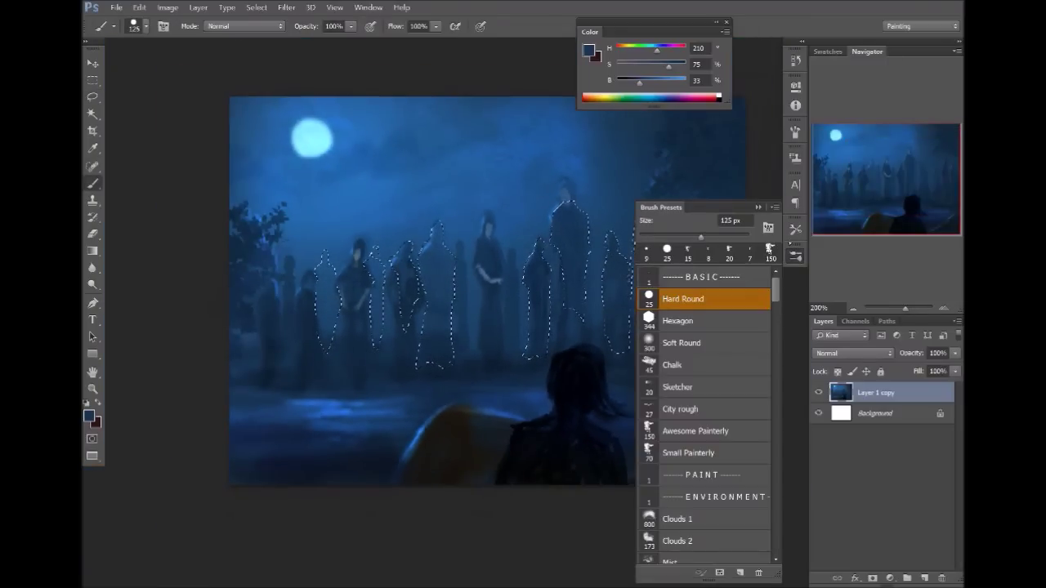
{"action": "left_click", "coordinate": [717, 433]}
{"action": "left_click", "coordinate": [796, 256]}
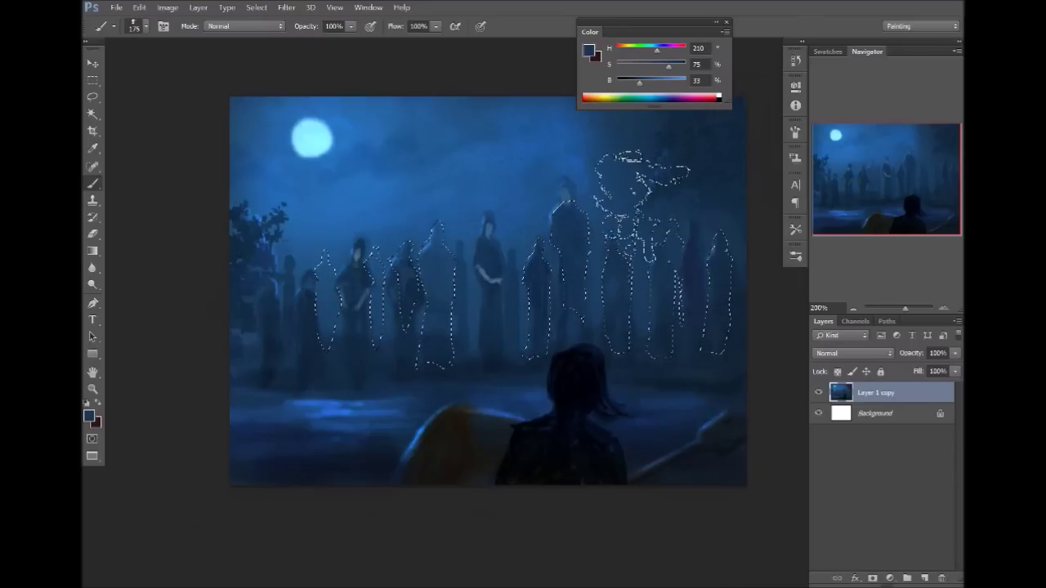
Hide the selection outlines and darken the selected figures with a near-black blue in Multiply mode.
{"action": "key", "text": "ctrl+d"}
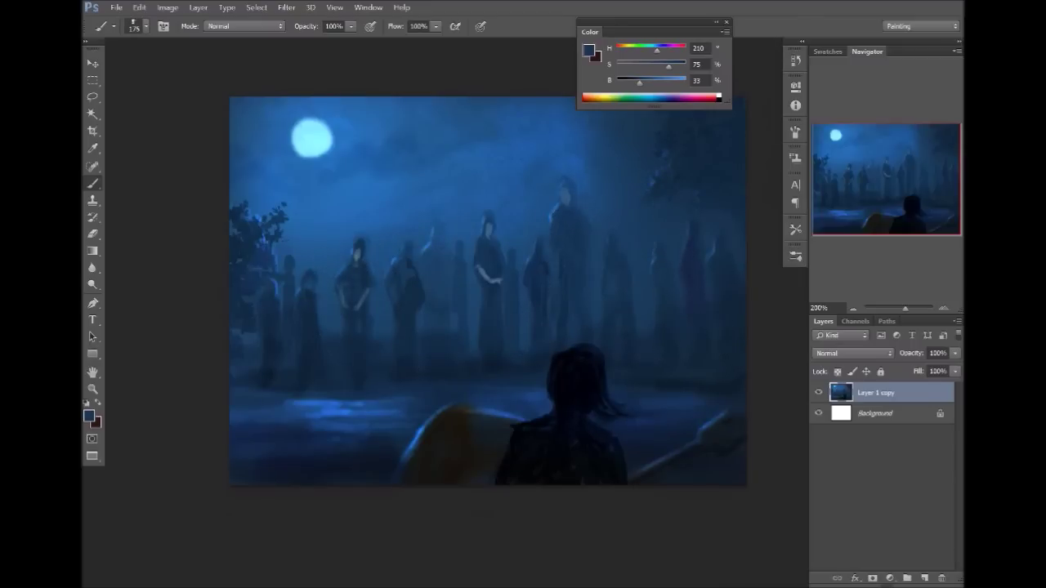
{"action": "left_click_drag", "start_coordinate": [626, 80], "coordinate": [622, 80]}
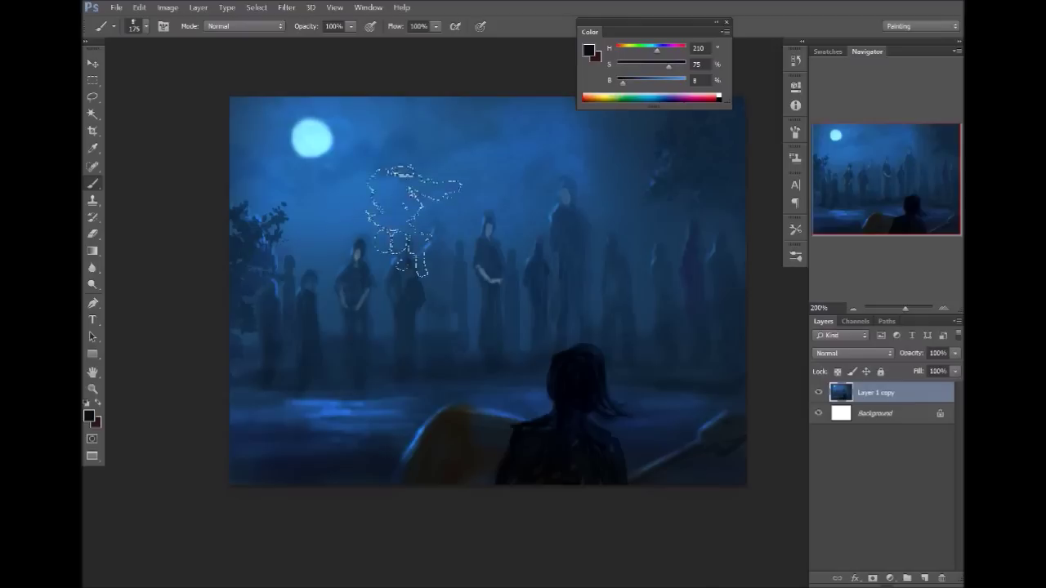
{"action": "left_click", "coordinate": [245, 26]}
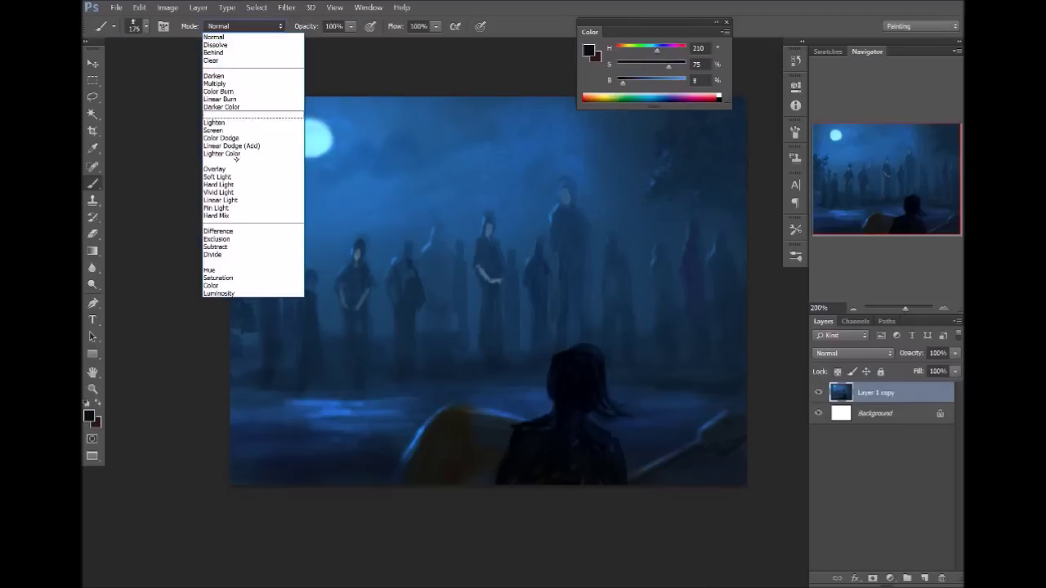
{"action": "left_click", "coordinate": [245, 84]}
{"action": "left_click", "coordinate": [378, 304]}
{"action": "left_click", "coordinate": [325, 288]}
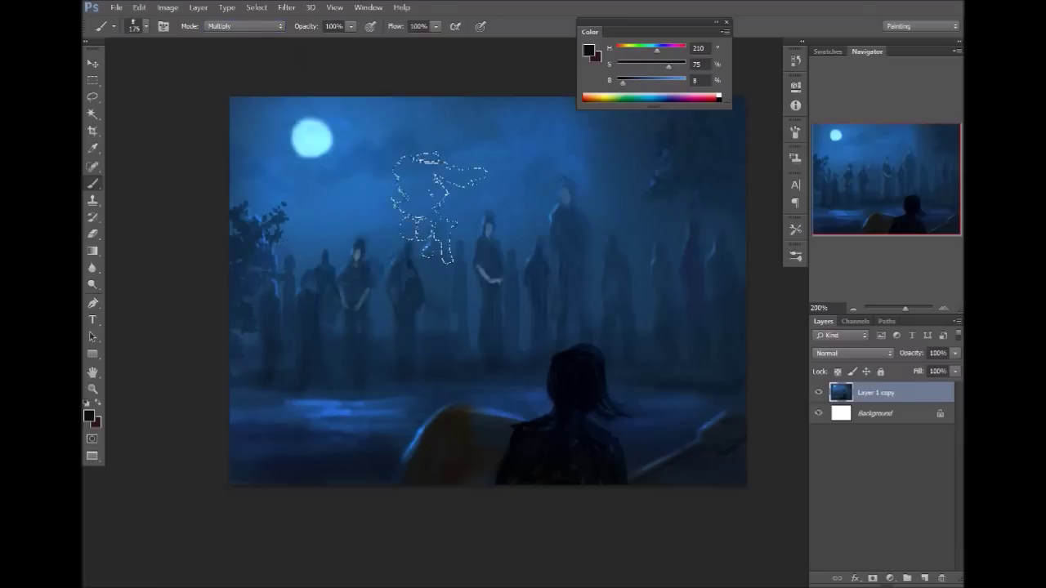
{"action": "left_click", "coordinate": [413, 286]}
{"action": "left_click", "coordinate": [435, 274]}
{"action": "mouse_move", "coordinate": [567, 204]}
{"action": "left_mouse_down"}
{"action": "mouse_move", "coordinate": [563, 273]}
{"action": "mouse_move", "coordinate": [588, 318]}
{"action": "left_mouse_up"}
{"action": "left_click_drag", "start_coordinate": [611, 254], "coordinate": [617, 315]}
{"action": "left_click_drag", "start_coordinate": [660, 311], "coordinate": [670, 246]}
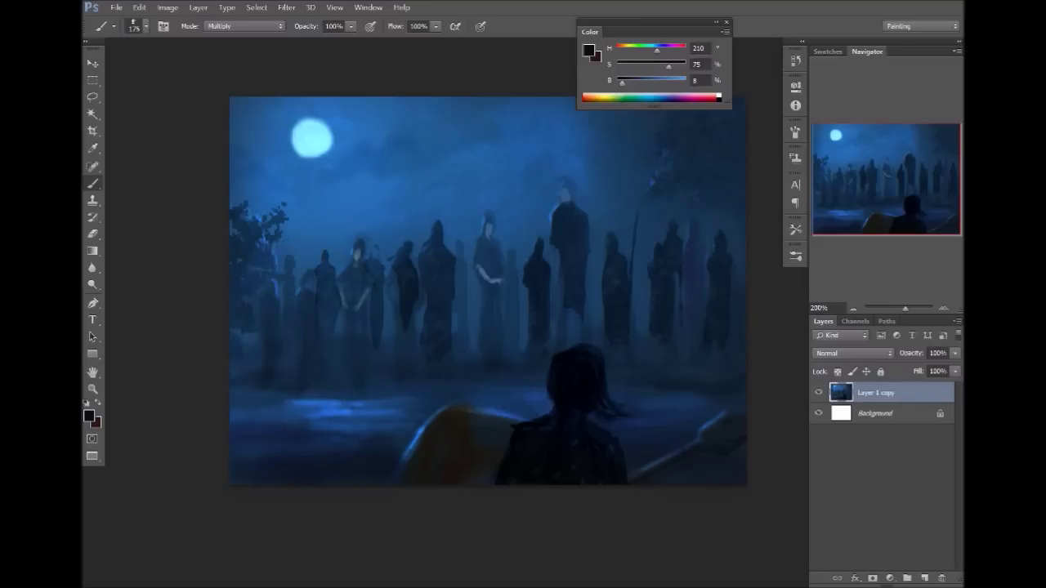
Paint the tallest figure's face in Normal mode with a 5 px brush in muted tan (H 34, S 19, B 64).
{"action": "left_click_drag", "start_coordinate": [617, 294], "coordinate": [534, 308]}
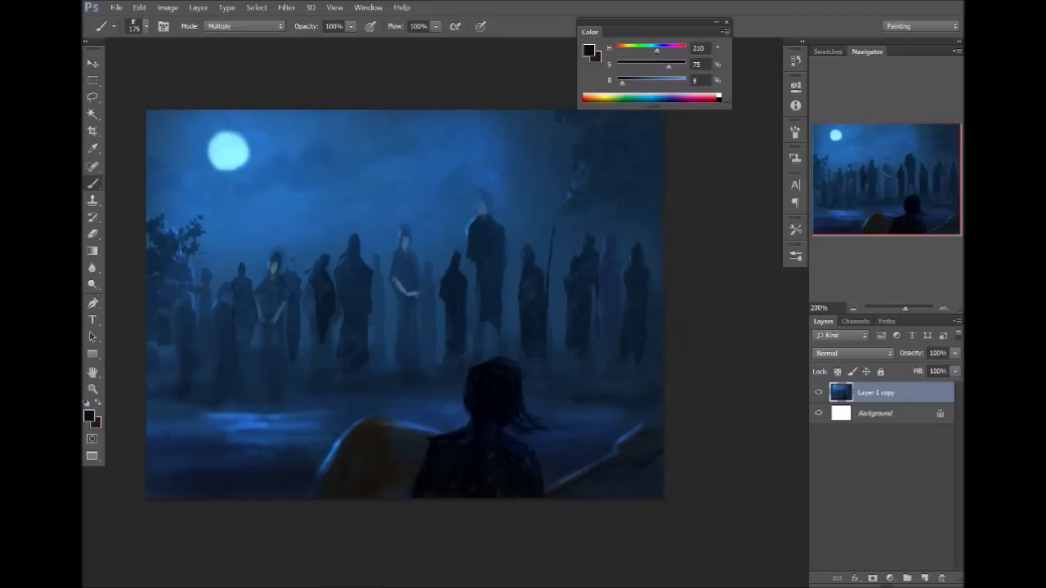
{"action": "left_click", "coordinate": [511, 274], "text": "ctrl"}
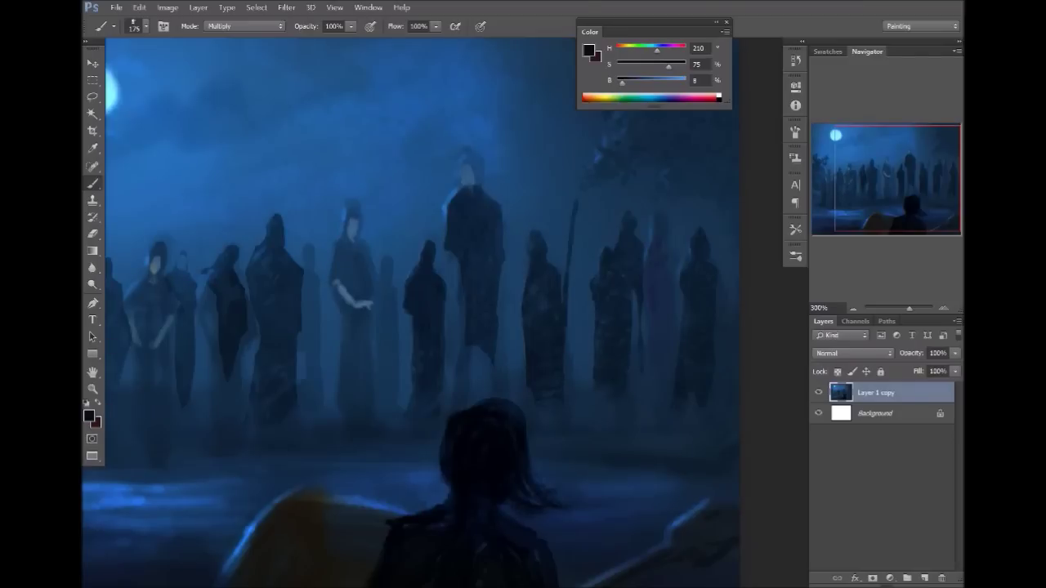
{"action": "left_click", "coordinate": [466, 189], "text": "ctrl"}
{"action": "left_click", "coordinate": [475, 163], "text": "alt"}
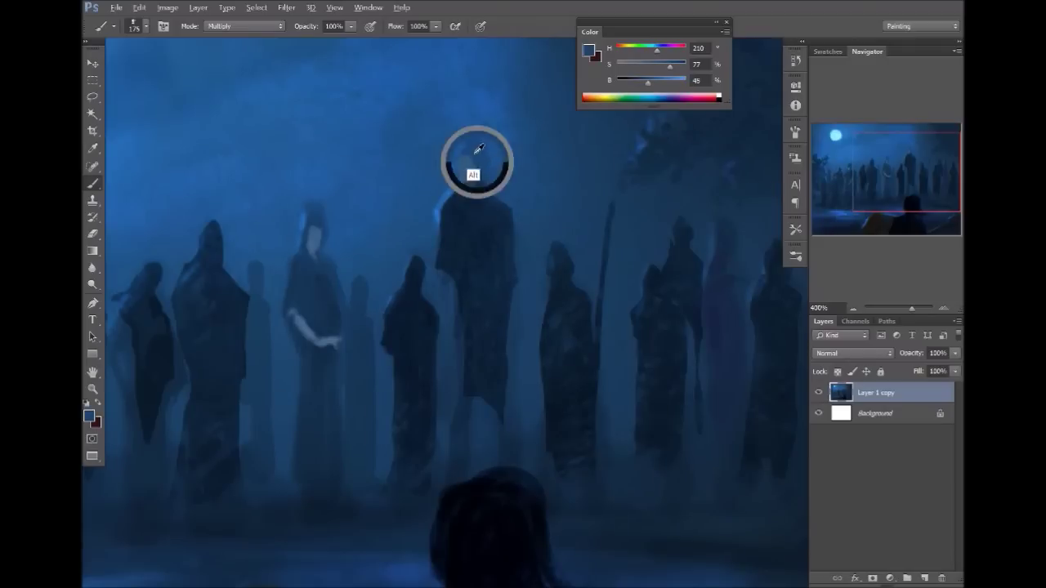
{"action": "left_click", "coordinate": [242, 26]}
{"action": "left_click", "coordinate": [221, 35]}
{"action": "left_click", "coordinate": [466, 187], "text": "alt"}
{"action": "left_click_drag", "start_coordinate": [660, 68], "coordinate": [646, 66]}
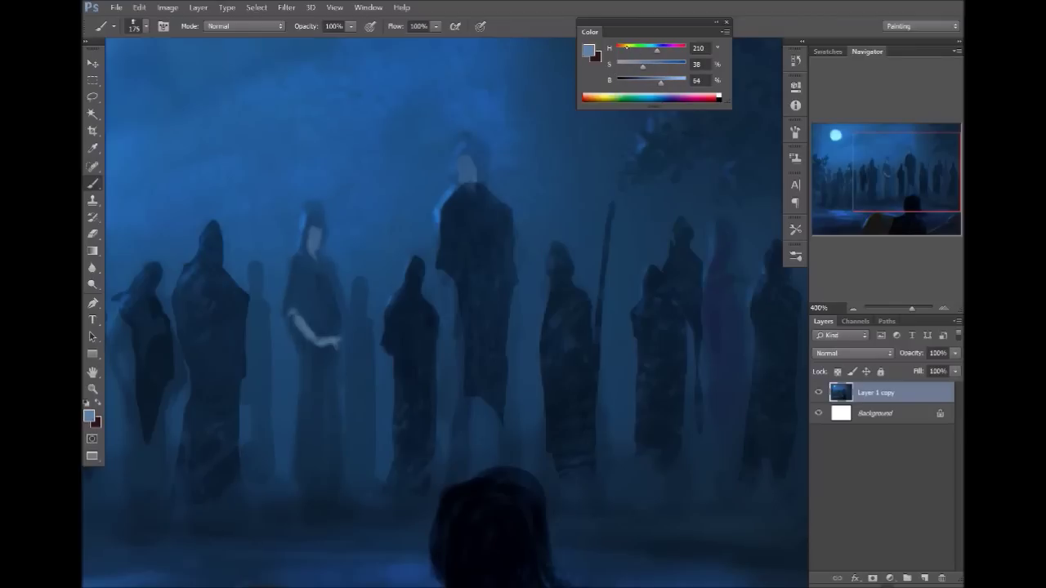
{"action": "left_click", "coordinate": [624, 49]}
{"action": "key", "text": "bracketleft"}
{"action": "key", "text": "bracketleft"}
{"action": "key", "text": "bracketleft"}
{"action": "key", "text": "bracketleft"}
{"action": "key", "text": "bracketleft"}
{"action": "key", "text": "bracketleft"}
{"action": "key", "text": "bracketleft"}
{"action": "key", "text": "bracketleft"}
{"action": "key", "text": "bracketleft"}
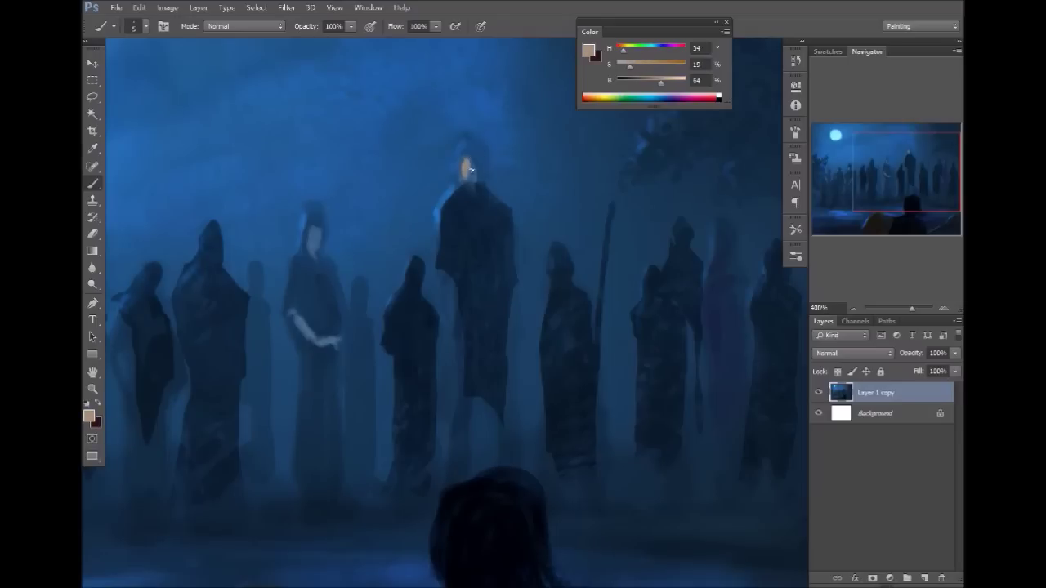
Paint a darker tan strip (B 44) down the tallest figure's robe and shape its hood in sampled dark blue (H 210, S 78, B 25).
{"action": "left_click_drag", "start_coordinate": [654, 83], "coordinate": [647, 82]}
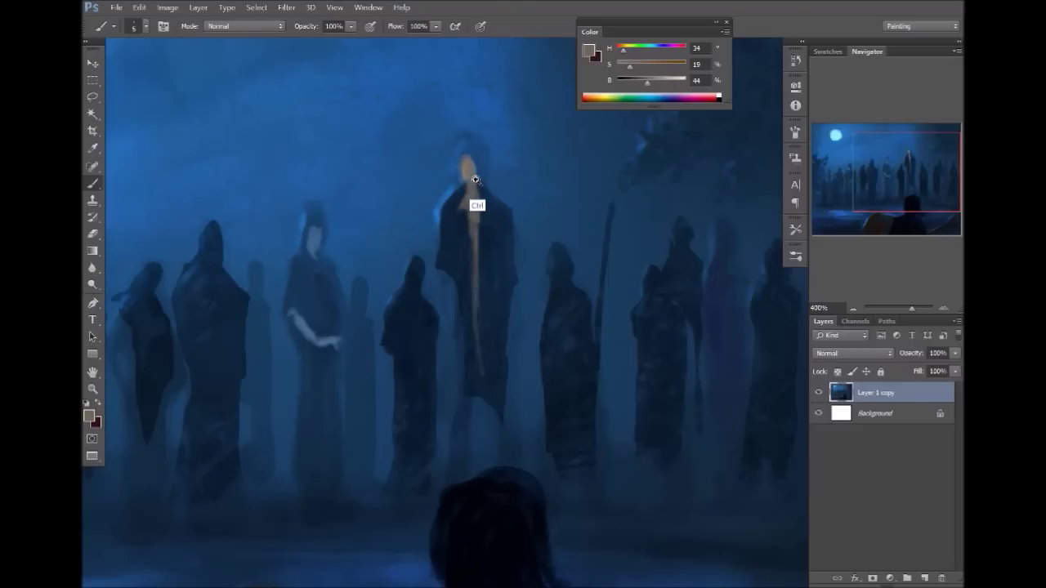
{"action": "scroll", "coordinate": [472, 183], "scroll_direction": "up", "scroll_amount": 1}
{"action": "left_click", "coordinate": [448, 217], "text": "alt"}
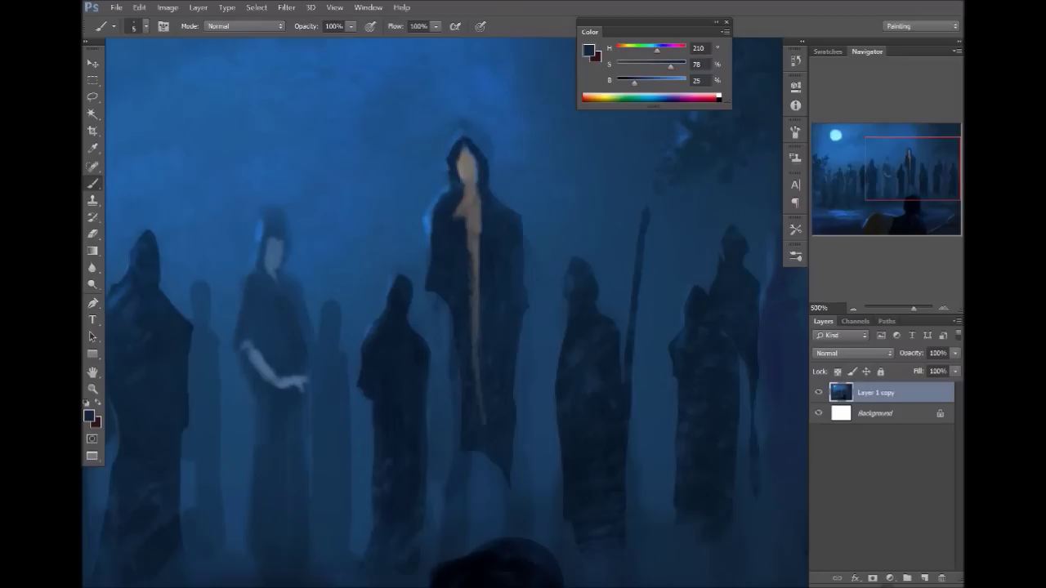
Mute the tallest figure's tan strip with a 20 px Soft Round brush in sampled blue and fill its lower robe with dark blue (B 20).
{"action": "left_click", "coordinate": [795, 256]}
{"action": "left_click", "coordinate": [681, 343]}
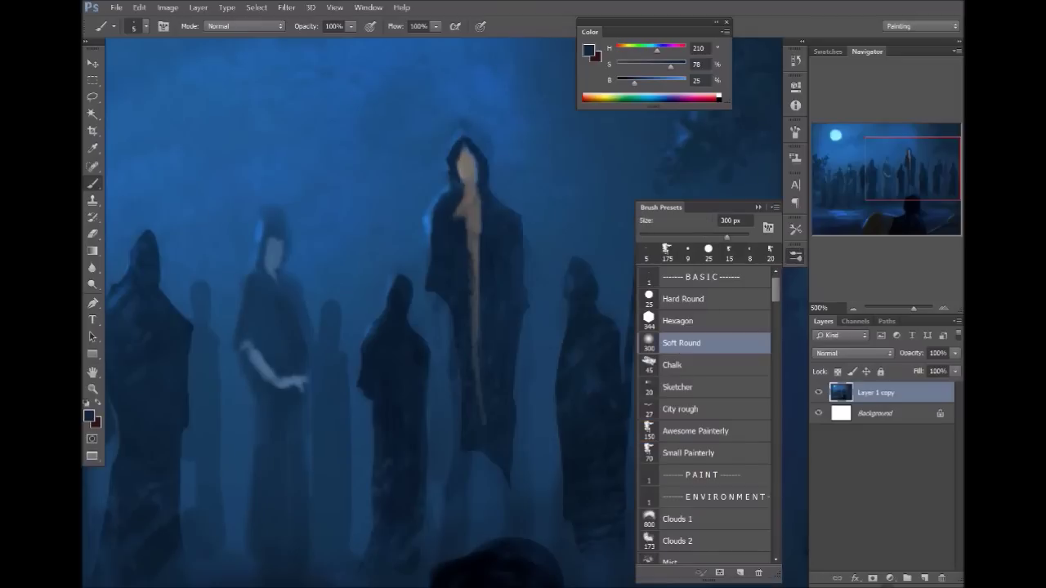
{"action": "left_click", "coordinate": [422, 181], "text": "alt"}
{"action": "key", "text": "bracketleft"}
{"action": "key", "text": "bracketleft"}
{"action": "key", "text": "bracketleft"}
{"action": "key", "text": "bracketleft"}
{"action": "key", "text": "bracketleft"}
{"action": "key", "text": "bracketleft"}
{"action": "key", "text": "bracketleft"}
{"action": "key", "text": "bracketleft"}
{"action": "key", "text": "bracketleft"}
{"action": "key", "text": "bracketleft"}
{"action": "key", "text": "bracketleft"}
{"action": "key", "text": "bracketleft"}
{"action": "key", "text": "bracketleft"}
{"action": "key", "text": "bracketleft"}
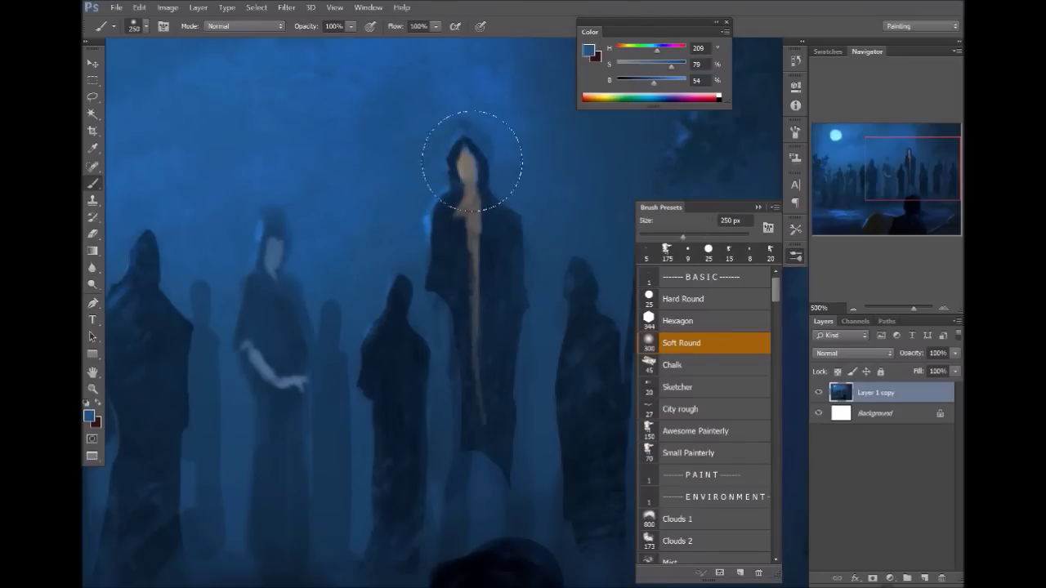
{"action": "left_click_drag", "start_coordinate": [467, 223], "coordinate": [473, 272]}
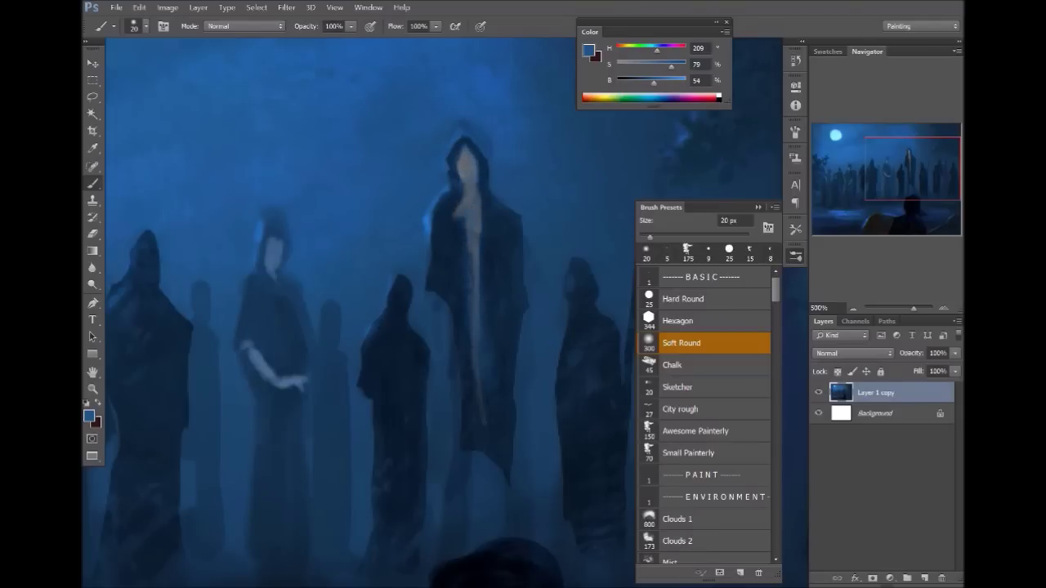
{"action": "left_click", "coordinate": [494, 400], "text": "alt"}
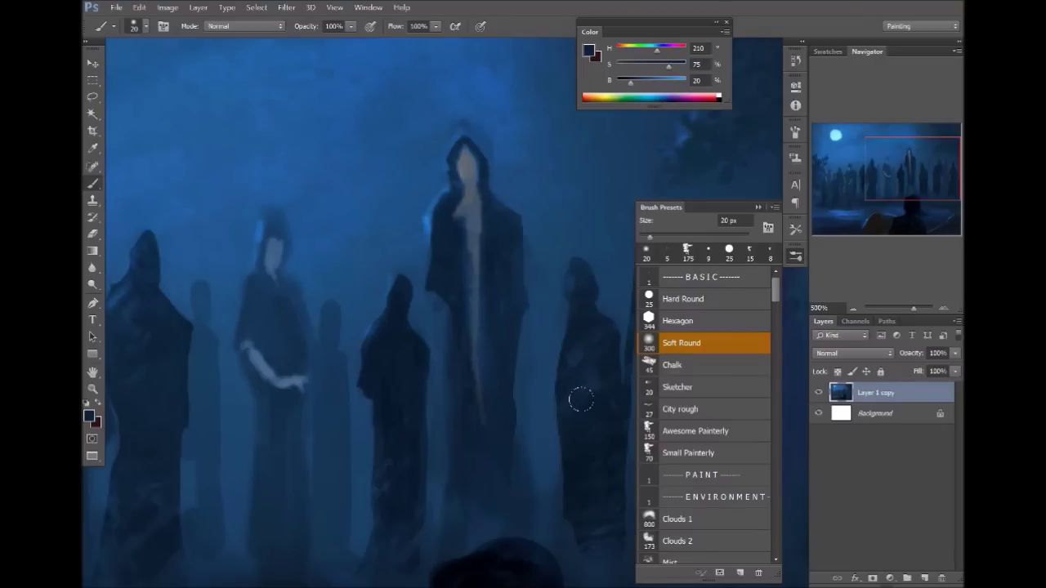
Outline long tattered strips flowing from the tallest figure's robe to the ground on both sides with the Lasso tool.
{"action": "scroll", "coordinate": [552, 307], "scroll_direction": "down", "scroll_amount": 2}
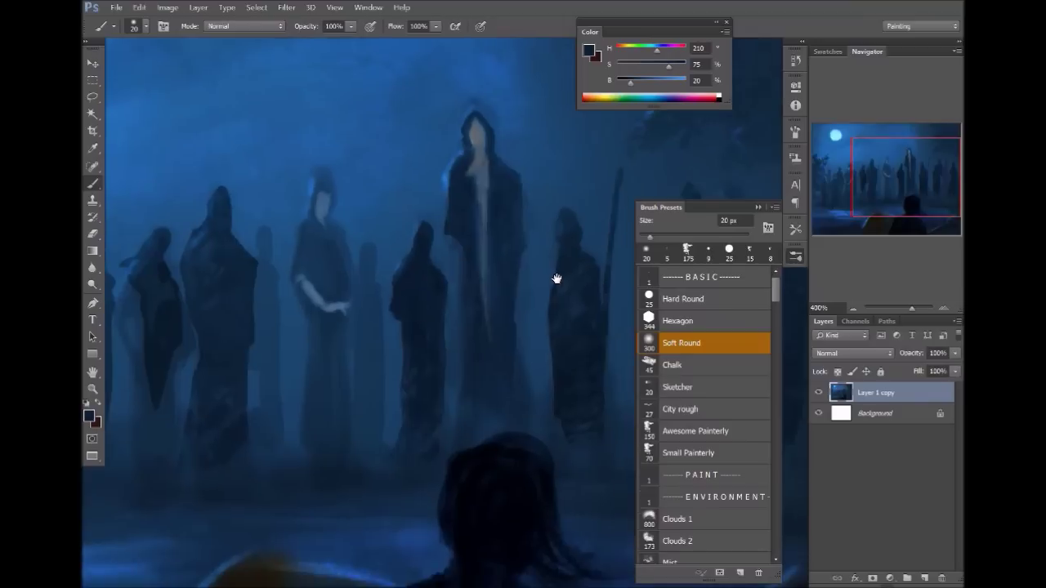
{"action": "key", "text": "l"}
{"action": "left_click_drag", "start_coordinate": [546, 225], "coordinate": [554, 200]}
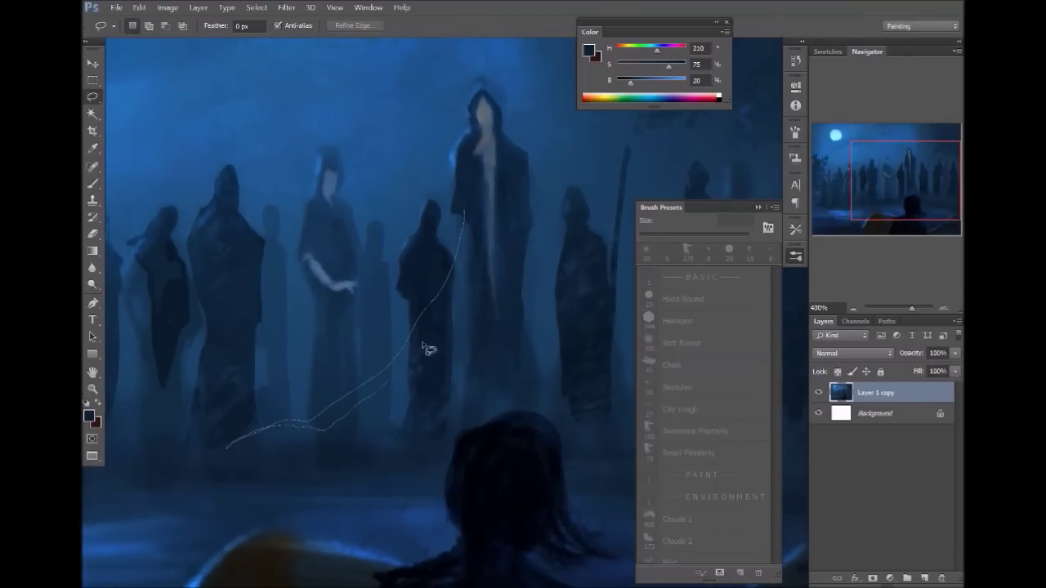
{"action": "left_click_drag", "start_coordinate": [475, 215], "coordinate": [467, 212]}
{"action": "mouse_move", "coordinate": [472, 223]}
{"action": "left_mouse_down"}
{"action": "mouse_move", "coordinate": [422, 387]}
{"action": "mouse_move", "coordinate": [365, 437]}
{"action": "mouse_move", "coordinate": [332, 444]}
{"action": "mouse_move", "coordinate": [393, 431]}
{"action": "mouse_move", "coordinate": [438, 385]}
{"action": "mouse_move", "coordinate": [481, 268]}
{"action": "mouse_move", "coordinate": [486, 188]}
{"action": "mouse_move", "coordinate": [559, 376]}
{"action": "mouse_move", "coordinate": [619, 436]}
{"action": "mouse_move", "coordinate": [535, 353]}
{"action": "mouse_move", "coordinate": [500, 185]}
{"action": "mouse_move", "coordinate": [579, 356]}
{"action": "mouse_move", "coordinate": [648, 417]}
{"action": "mouse_move", "coordinate": [577, 360]}
{"action": "mouse_move", "coordinate": [513, 233]}
{"action": "left_mouse_up"}
{"action": "mouse_move", "coordinate": [504, 306]}
{"action": "left_mouse_down"}
{"action": "mouse_move", "coordinate": [523, 360]}
{"action": "mouse_move", "coordinate": [590, 437]}
{"action": "mouse_move", "coordinate": [511, 356]}
{"action": "mouse_move", "coordinate": [503, 309]}
{"action": "left_mouse_up"}
{"action": "mouse_move", "coordinate": [495, 223]}
{"action": "left_mouse_down"}
{"action": "mouse_move", "coordinate": [469, 419]}
{"action": "mouse_move", "coordinate": [495, 222]}
{"action": "left_mouse_up"}
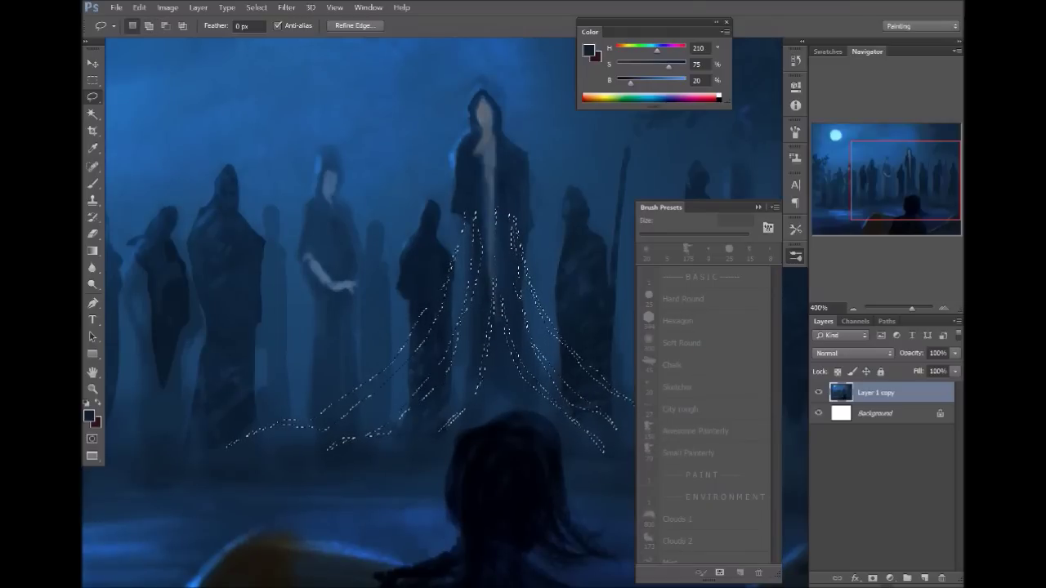
Add hanging strips on the lower robe of the dark figure right of the staff to the lasso selection.
{"action": "left_click_drag", "start_coordinate": [389, 346], "coordinate": [178, 321]}
{"action": "mouse_move", "coordinate": [484, 263]}
{"action": "left_mouse_down"}
{"action": "mouse_move", "coordinate": [489, 325]}
{"action": "mouse_move", "coordinate": [533, 443]}
{"action": "mouse_move", "coordinate": [484, 360]}
{"action": "mouse_move", "coordinate": [478, 300]}
{"action": "mouse_move", "coordinate": [498, 433]}
{"action": "mouse_move", "coordinate": [469, 414]}
{"action": "mouse_move", "coordinate": [468, 284]}
{"action": "left_mouse_up"}
{"action": "mouse_move", "coordinate": [456, 317]}
{"action": "left_mouse_down"}
{"action": "mouse_move", "coordinate": [452, 378]}
{"action": "mouse_move", "coordinate": [456, 321]}
{"action": "left_mouse_up"}
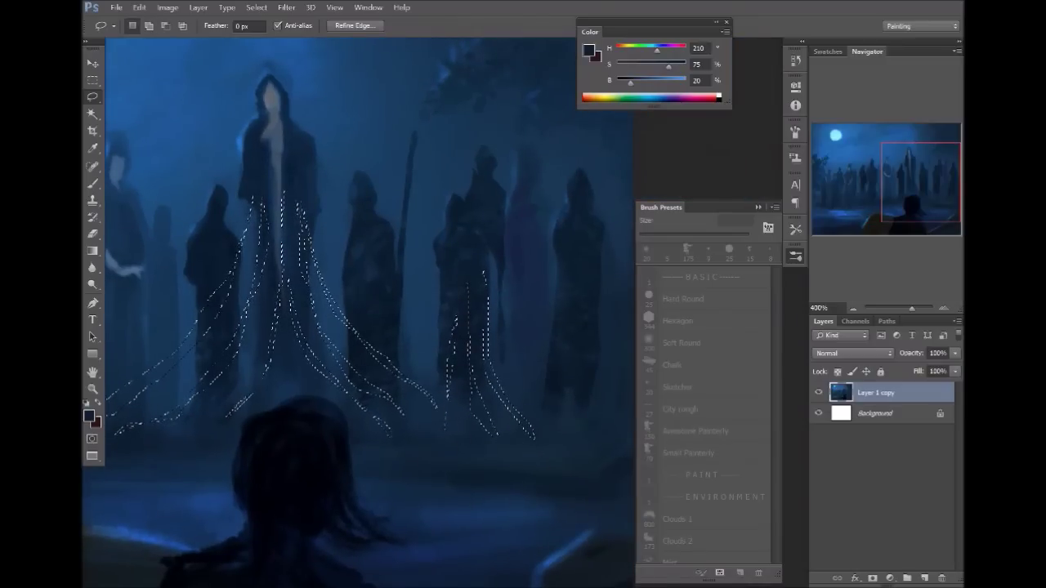
Try adding a trailing strip on the rightmost figure's robe to the selection, and undo the latest strip additions.
{"action": "mouse_move", "coordinate": [585, 243]}
{"action": "left_mouse_down"}
{"action": "mouse_move", "coordinate": [604, 394]}
{"action": "mouse_move", "coordinate": [622, 451]}
{"action": "mouse_move", "coordinate": [582, 270]}
{"action": "left_mouse_up"}
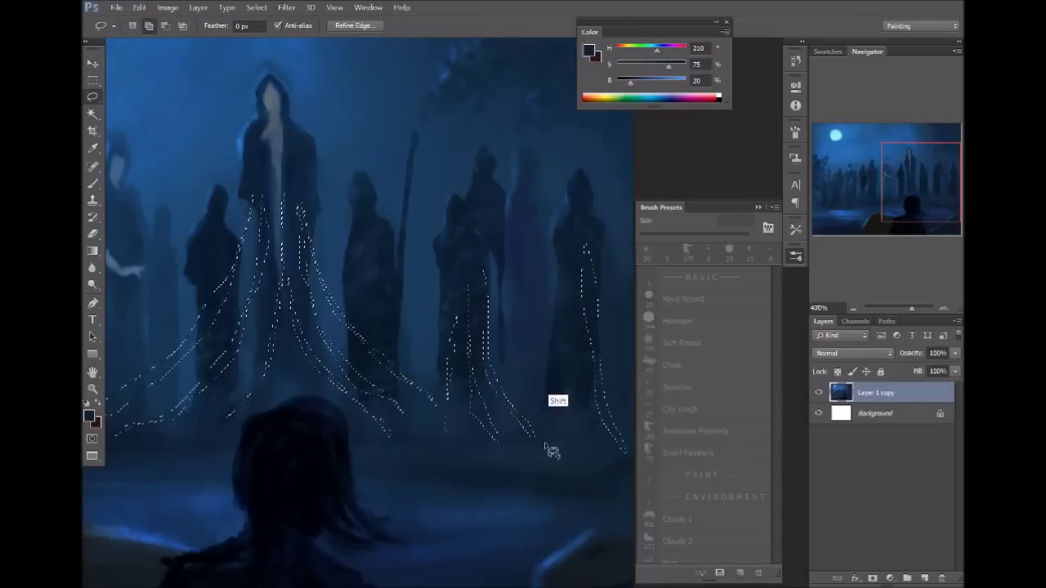
{"action": "key", "text": "ctrl+z"}
{"action": "left_click_drag", "start_coordinate": [544, 286], "coordinate": [635, 263]}
{"action": "key", "text": "ctrl+alt+z"}
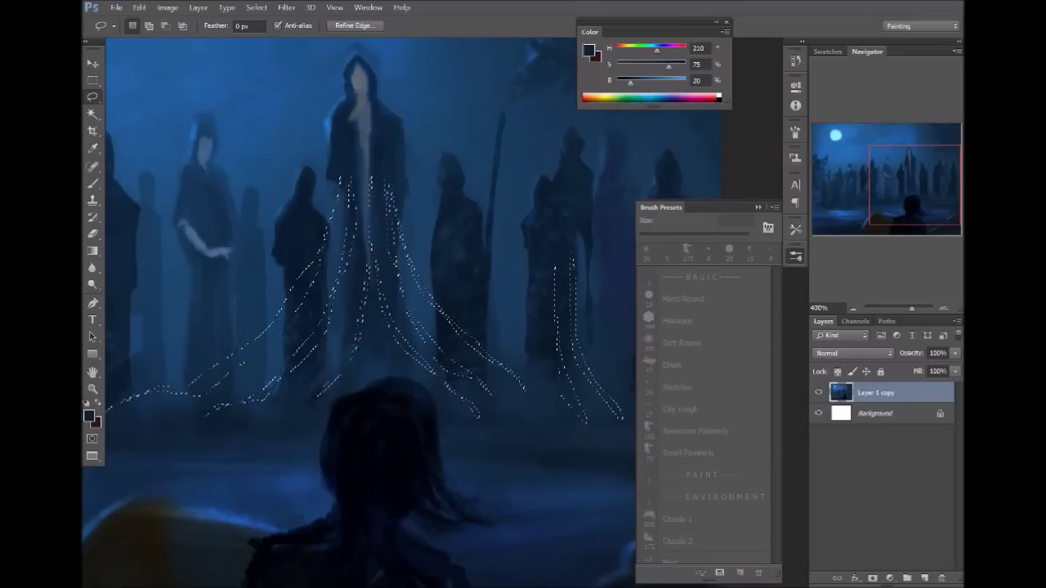
Paint the tallest figure's selected robe strips near-black with the Soft Round brush at 250 px.
{"action": "mouse_move", "coordinate": [537, 289]}
{"action": "left_mouse_down"}
{"action": "mouse_move", "coordinate": [490, 295]}
{"action": "mouse_move", "coordinate": [570, 347]}
{"action": "mouse_move", "coordinate": [659, 366]}
{"action": "left_mouse_up"}
{"action": "left_click", "coordinate": [469, 246], "text": "alt"}
{"action": "key", "text": "b"}
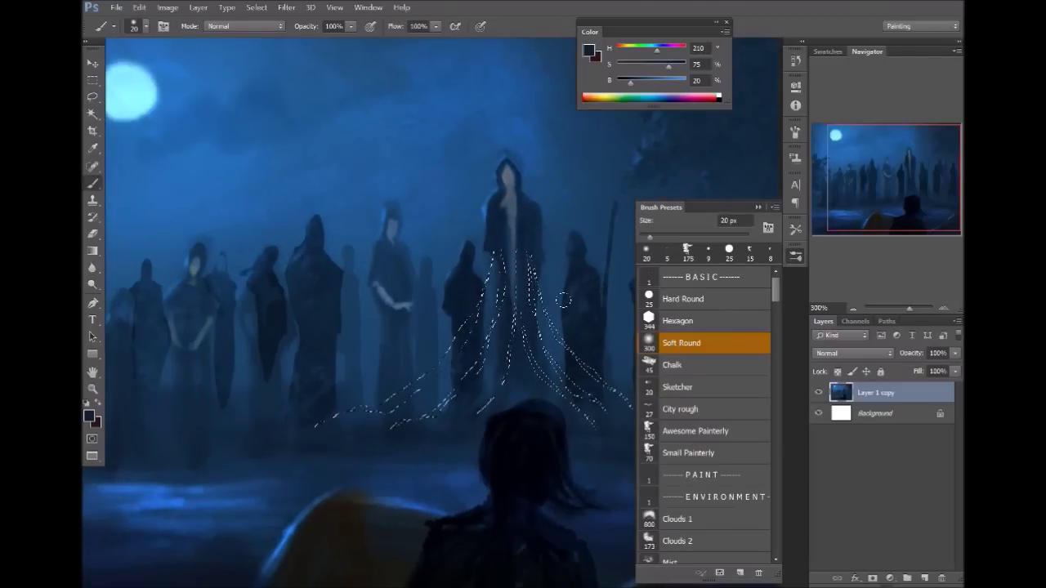
{"action": "key", "text": "bracketright"}
{"action": "key", "text": "bracketright"}
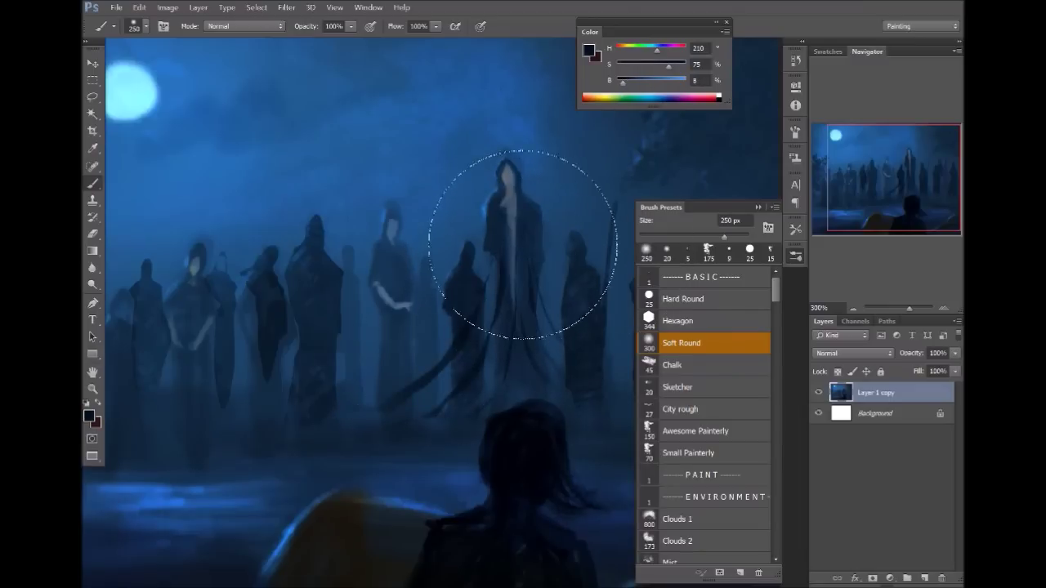
Fade the lower ends of the tallest figure's robe strips with a misty blue (H 210, S 75, B 35).
{"action": "left_click_drag", "start_coordinate": [572, 300], "coordinate": [447, 288]}
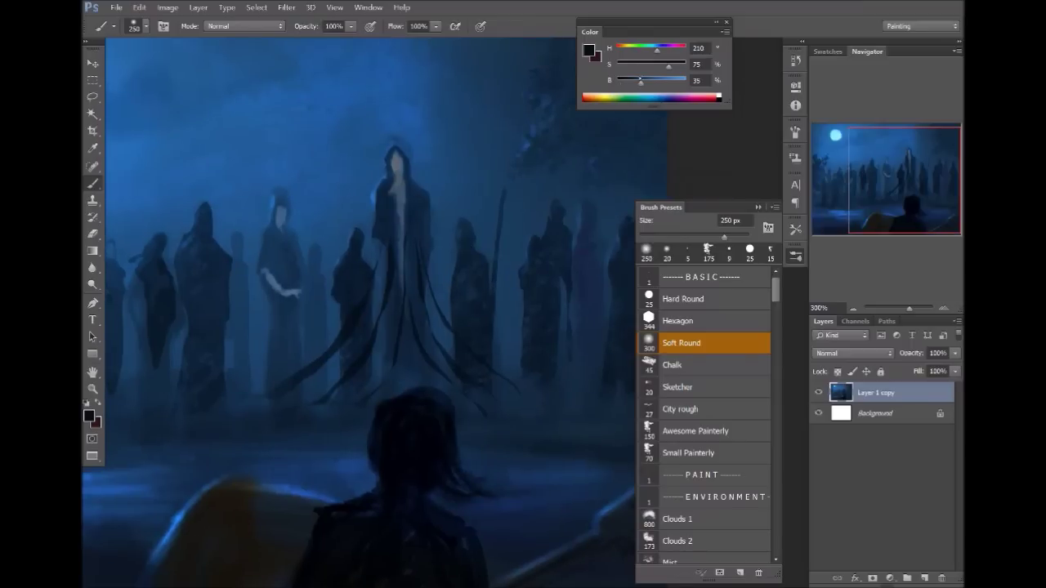
{"action": "left_click", "coordinate": [639, 79]}
{"action": "left_click_drag", "start_coordinate": [518, 381], "coordinate": [507, 395]}
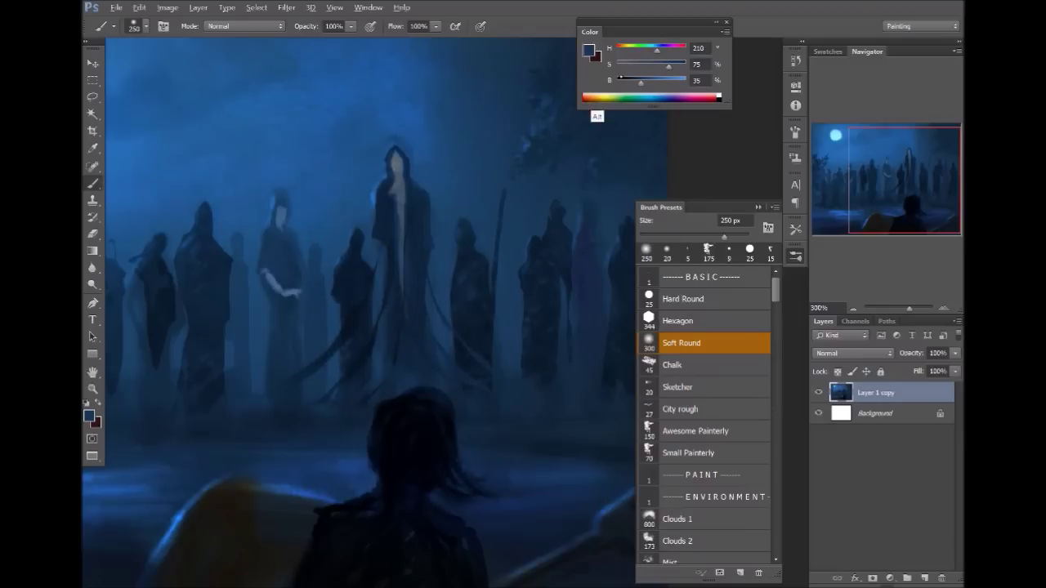
Darken the tallest figure's robe strips again with deeper blues, using brightness 15 and then 9.
{"action": "left_click", "coordinate": [627, 81]}
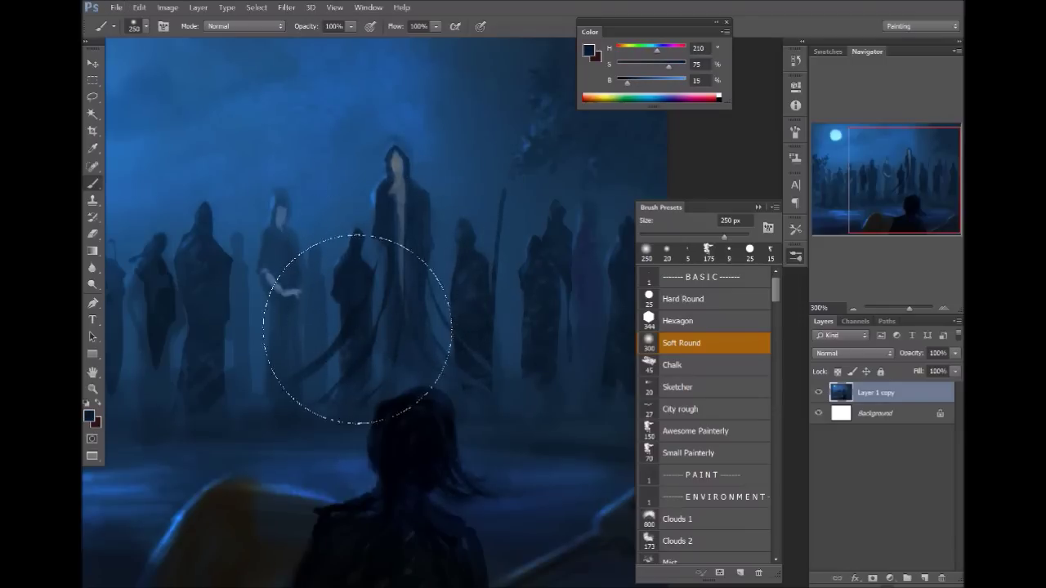
{"action": "key", "text": "ctrl+minus"}
{"action": "left_click_drag", "start_coordinate": [516, 365], "coordinate": [583, 409]}
{"action": "left_click", "coordinate": [544, 316], "text": "ctrl"}
{"action": "left_click", "coordinate": [623, 81]}
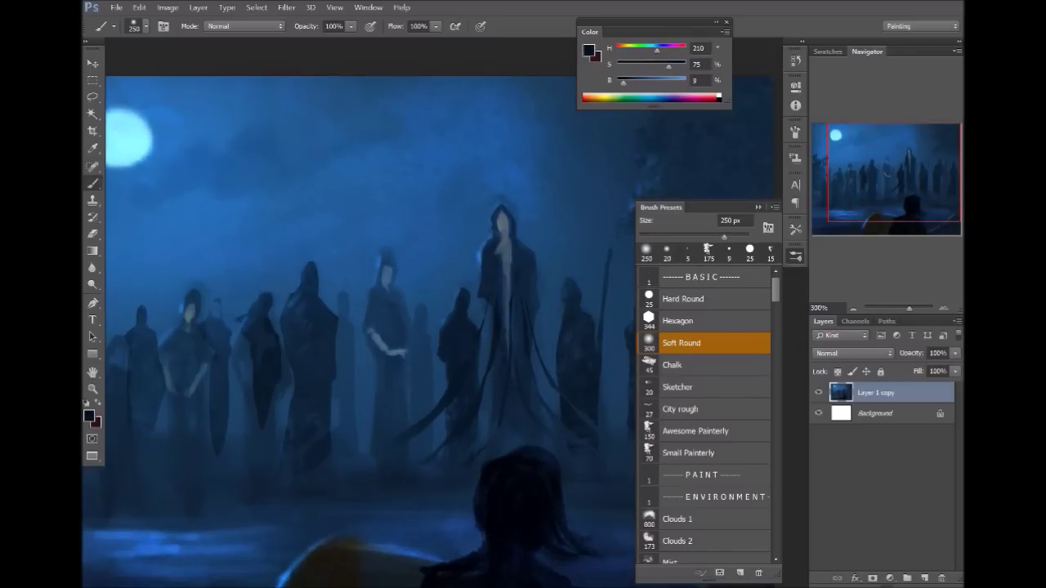
{"action": "left_click", "coordinate": [518, 225], "text": "ctrl"}
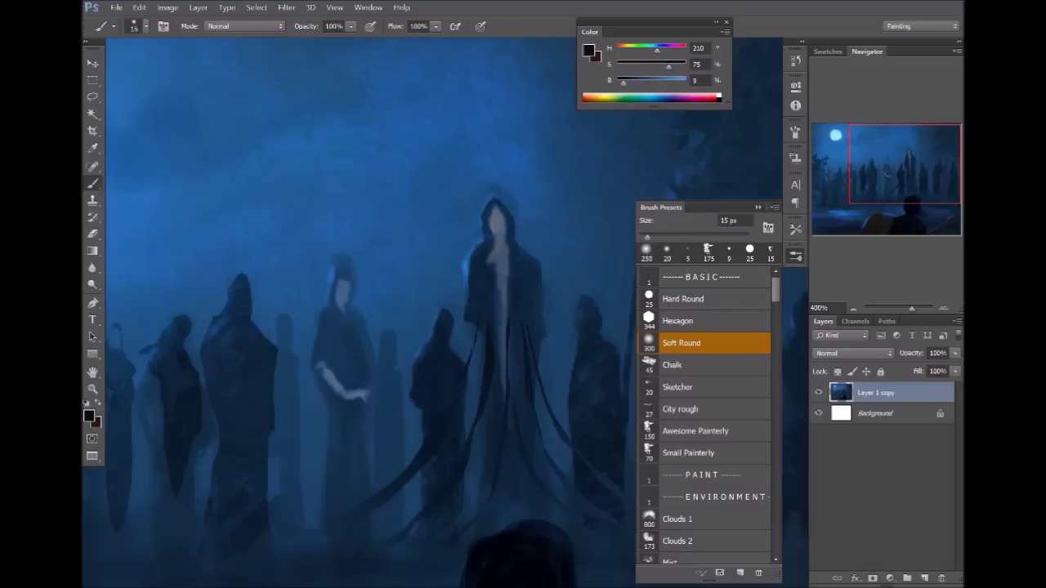
{"action": "key", "text": "alt+Tab"}
{"action": "left_click", "coordinate": [775, 576]}
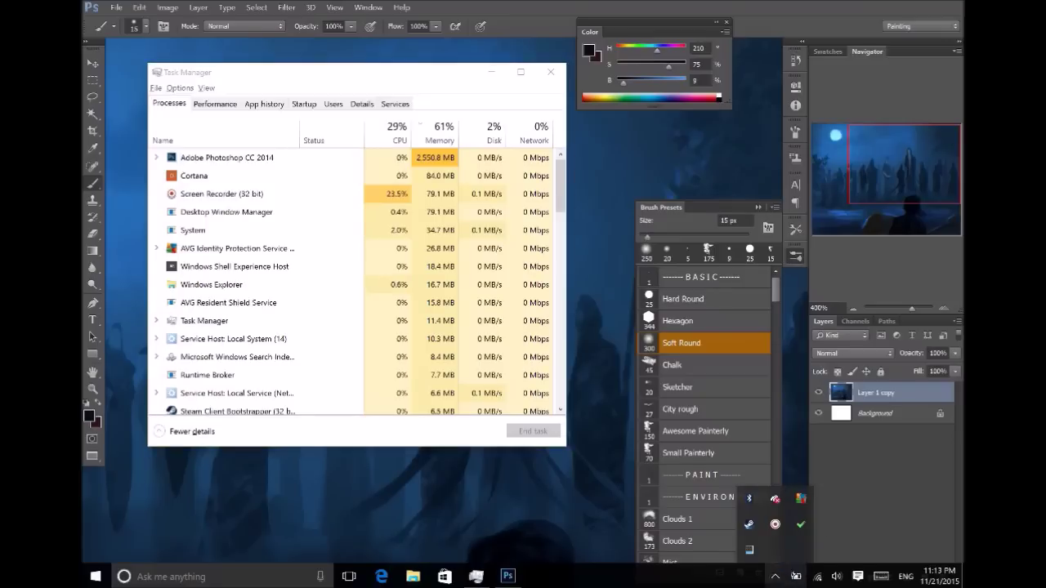
{"action": "left_click", "coordinate": [776, 524]}
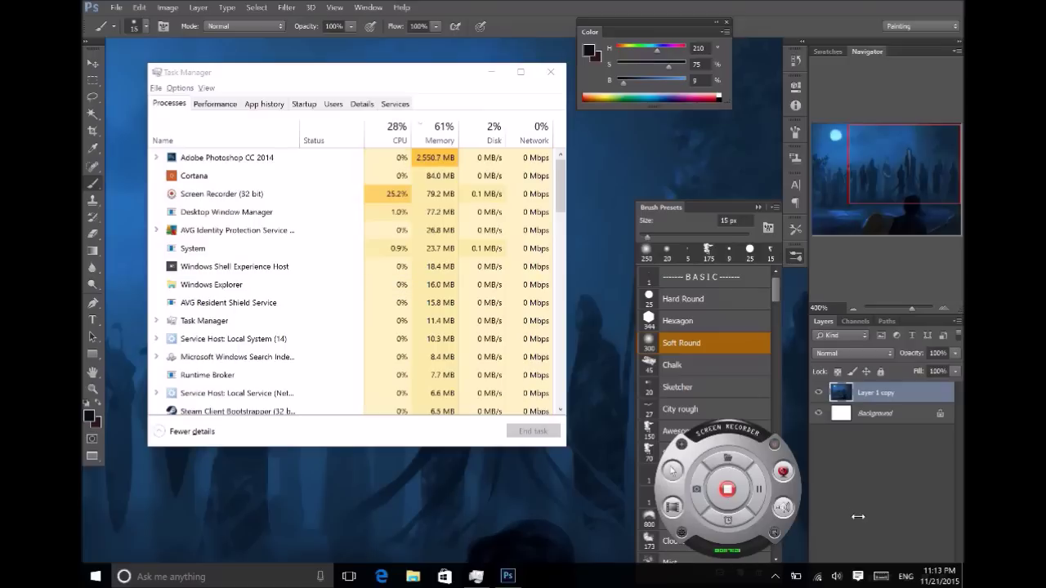
{"action": "key", "text": "alt+Tab"}
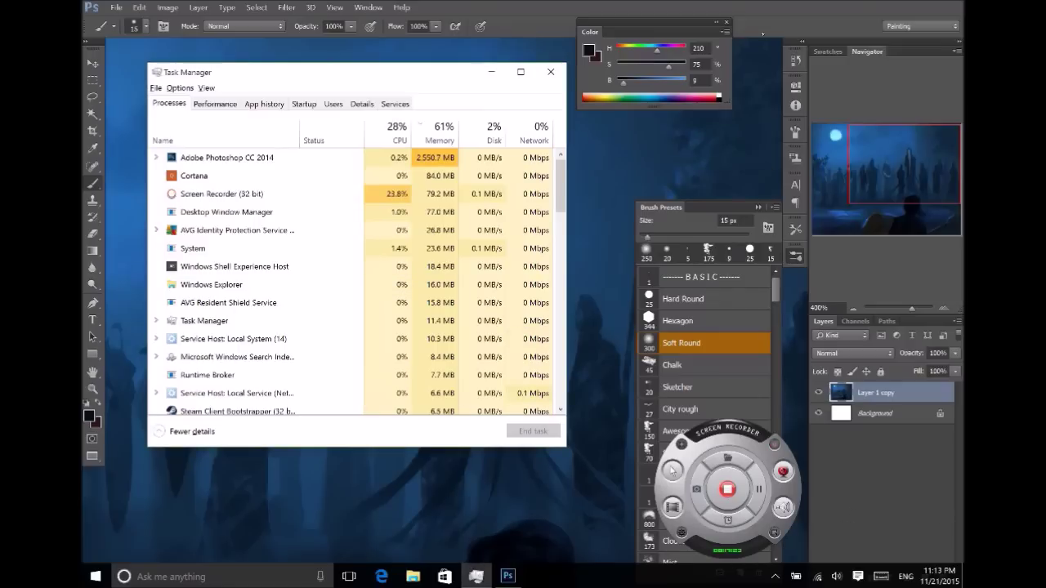
{"action": "left_click_drag", "start_coordinate": [599, 305], "coordinate": [549, 227]}
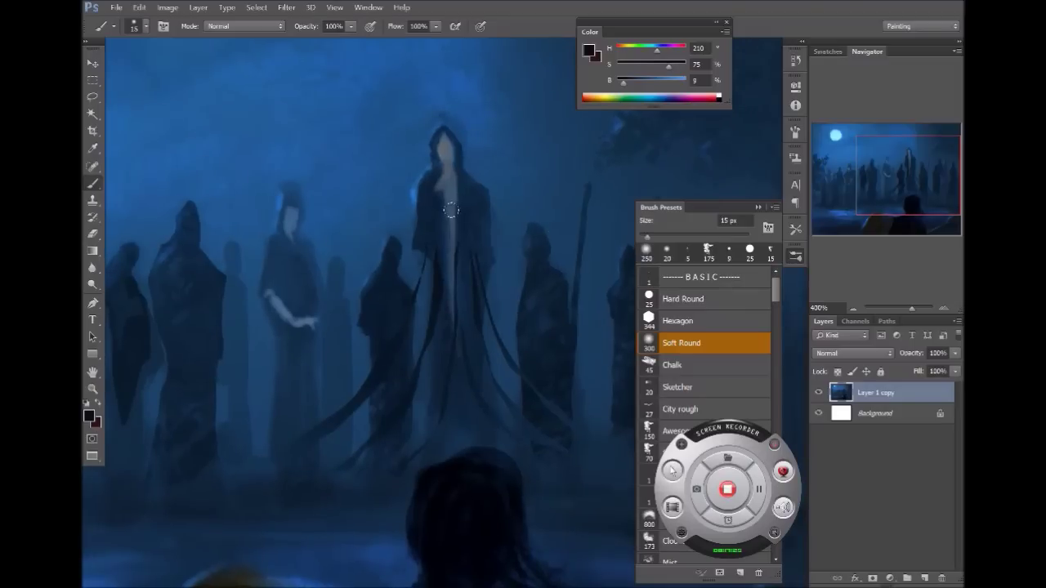
Try a dark stroke along the tallest figure's pale chest opening with the brush at 15 px, and undo it.
{"action": "left_click_drag", "start_coordinate": [449, 237], "coordinate": [435, 238]}
{"action": "key", "text": "ctrl+z"}
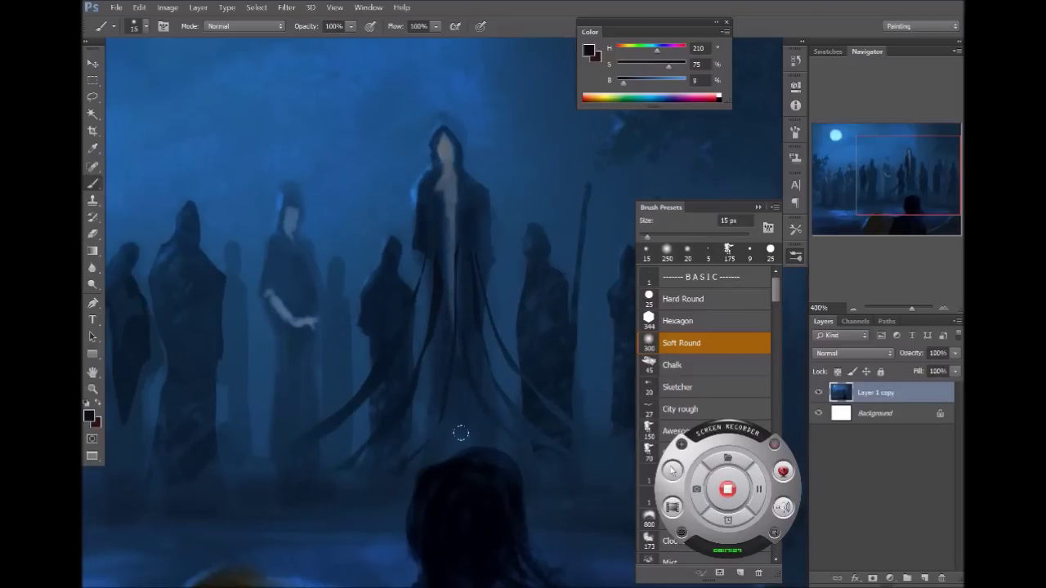
{"action": "left_click_drag", "start_coordinate": [530, 398], "coordinate": [554, 352]}
{"action": "key", "text": "ctrl+minus"}
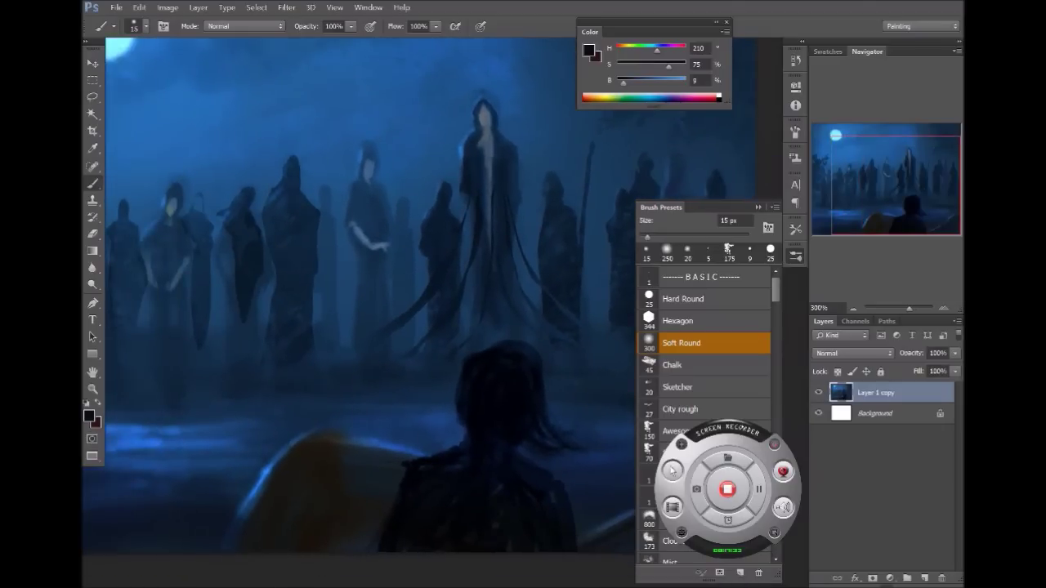
{"action": "left_click", "coordinate": [775, 536]}
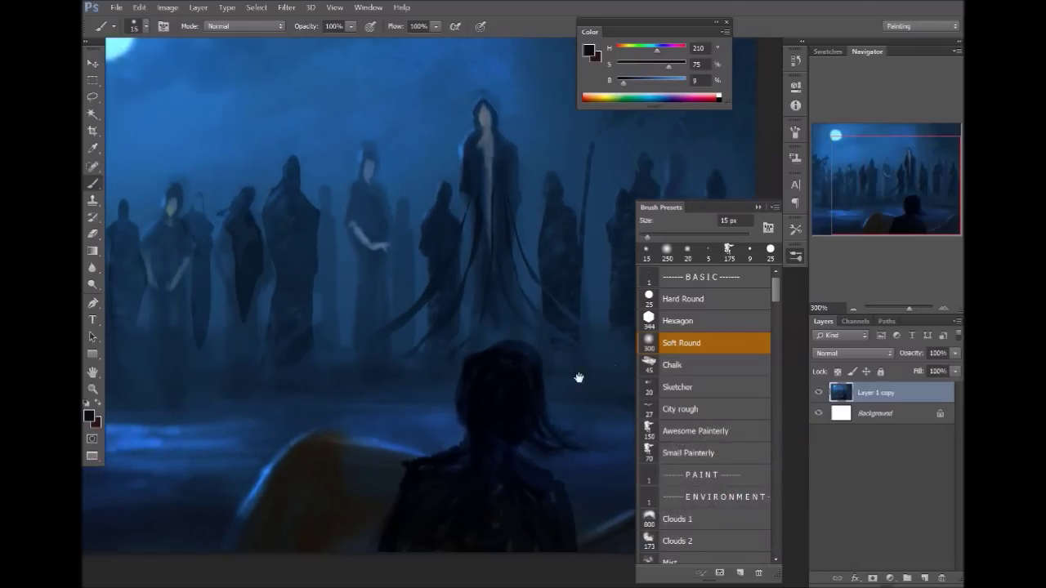
Choose the Clouds 2 brush and set its blending mode to Screen.
{"action": "left_click_drag", "start_coordinate": [580, 379], "coordinate": [513, 369]}
{"action": "left_click", "coordinate": [727, 520]}
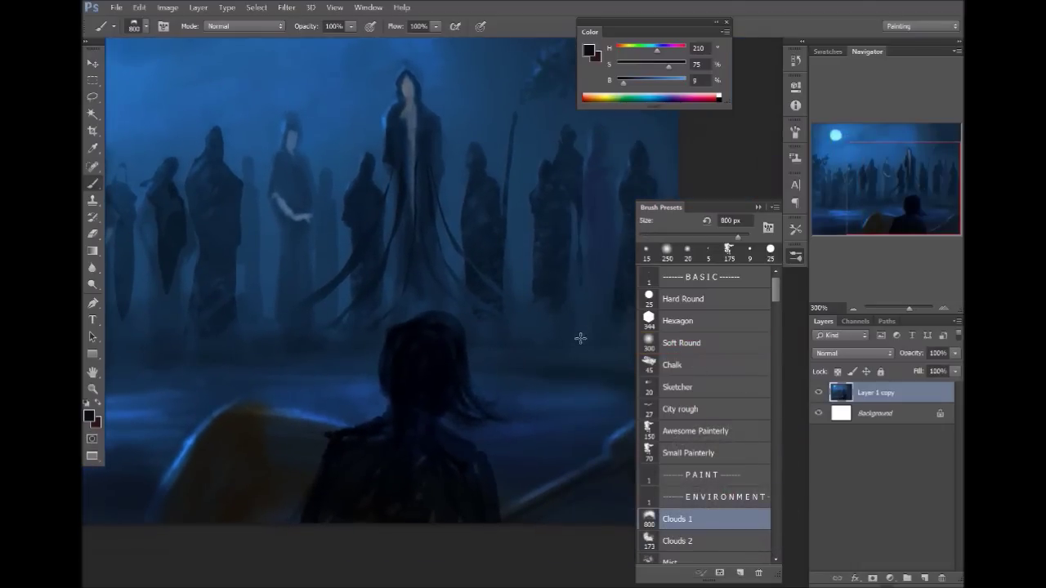
{"action": "left_click", "coordinate": [704, 543]}
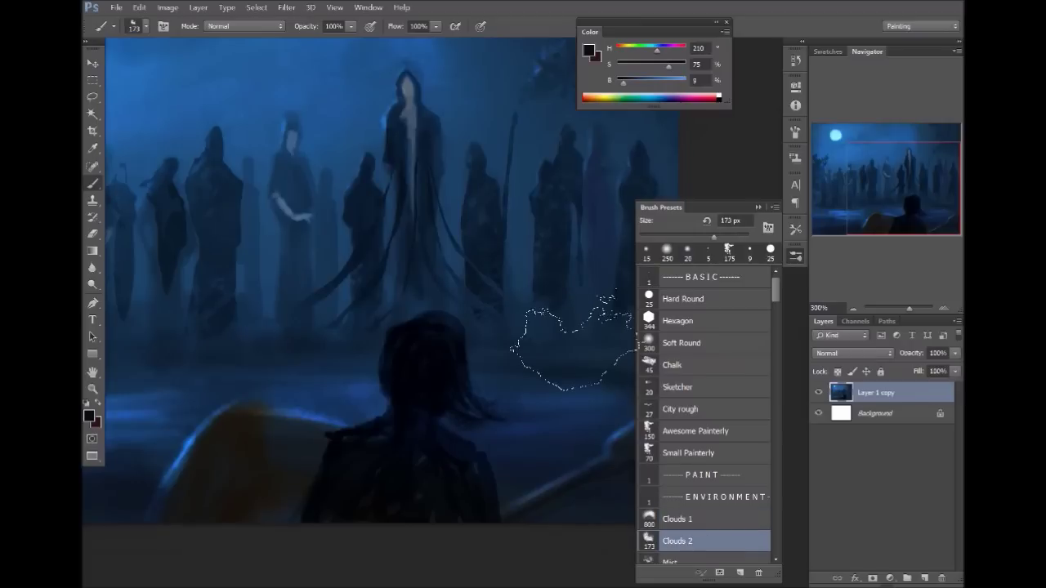
{"action": "left_click", "coordinate": [245, 26]}
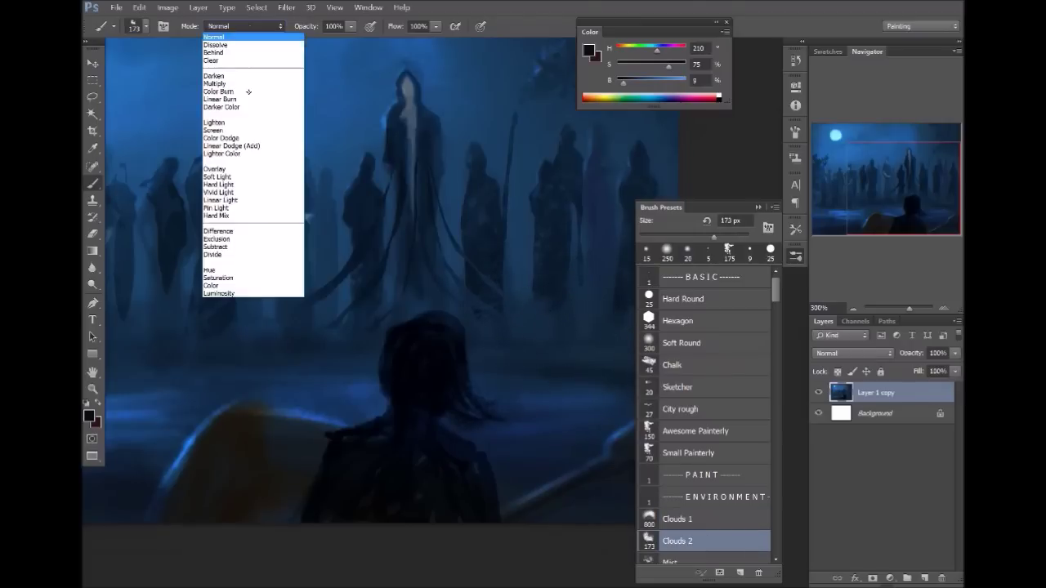
{"action": "left_click", "coordinate": [237, 136]}
{"action": "left_click_drag", "start_coordinate": [576, 310], "coordinate": [488, 341]}
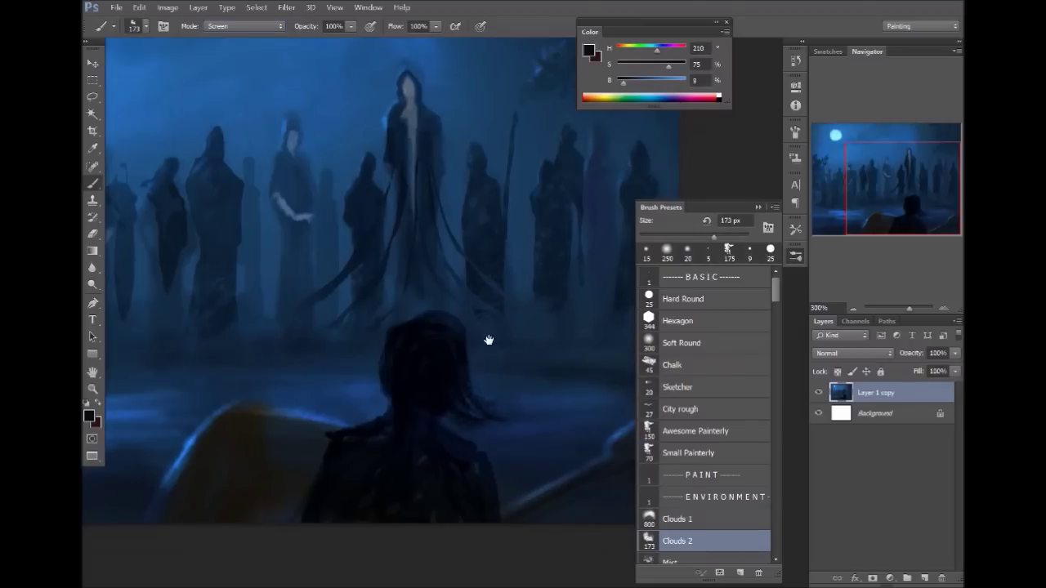
Paint mist at the feet of the tallest and right-hand figures at 125 px, in sampled blue and in teal (H 187, S 46, B 41).
{"action": "left_click", "coordinate": [495, 419], "text": "alt"}
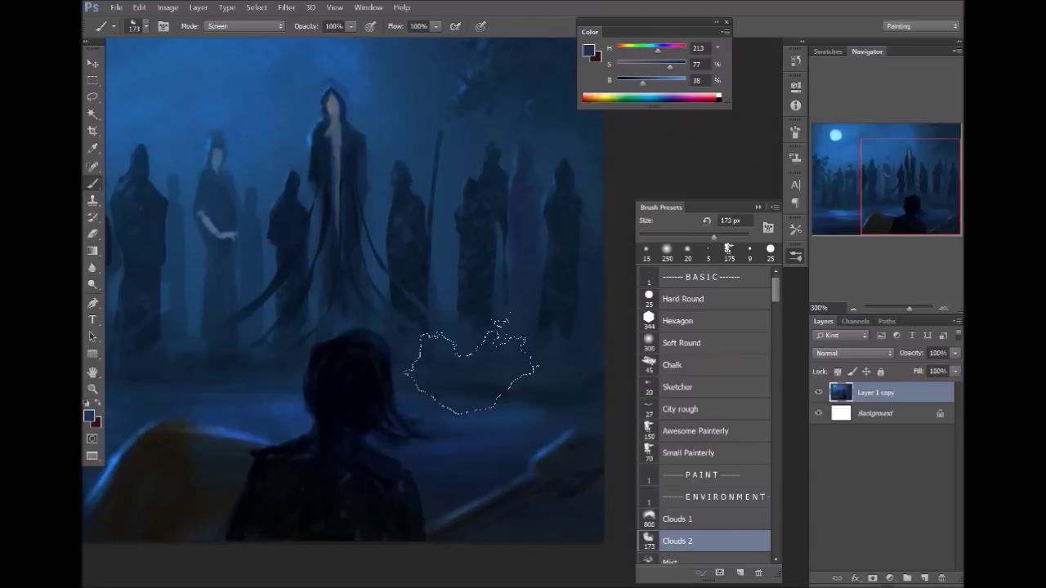
{"action": "key", "text": "["}
{"action": "key", "text": "["}
{"action": "mouse_move", "coordinate": [495, 306]}
{"action": "left_mouse_down"}
{"action": "mouse_move", "coordinate": [436, 351]}
{"action": "mouse_move", "coordinate": [417, 304]}
{"action": "mouse_move", "coordinate": [395, 319]}
{"action": "mouse_move", "coordinate": [364, 306]}
{"action": "mouse_move", "coordinate": [386, 346]}
{"action": "mouse_move", "coordinate": [410, 355]}
{"action": "mouse_move", "coordinate": [506, 355]}
{"action": "mouse_move", "coordinate": [505, 346]}
{"action": "mouse_move", "coordinate": [418, 362]}
{"action": "mouse_move", "coordinate": [400, 353]}
{"action": "mouse_move", "coordinate": [399, 365]}
{"action": "mouse_move", "coordinate": [482, 364]}
{"action": "mouse_move", "coordinate": [519, 341]}
{"action": "mouse_move", "coordinate": [484, 365]}
{"action": "mouse_move", "coordinate": [420, 369]}
{"action": "mouse_move", "coordinate": [518, 365]}
{"action": "mouse_move", "coordinate": [559, 377]}
{"action": "mouse_move", "coordinate": [438, 372]}
{"action": "left_mouse_up"}
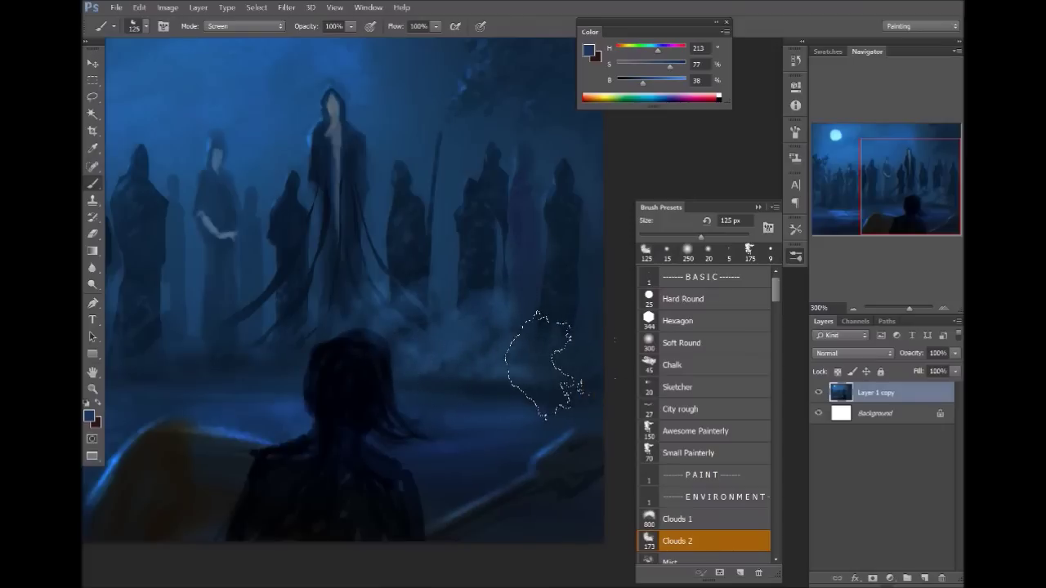
{"action": "left_click_drag", "start_coordinate": [657, 50], "coordinate": [653, 50]}
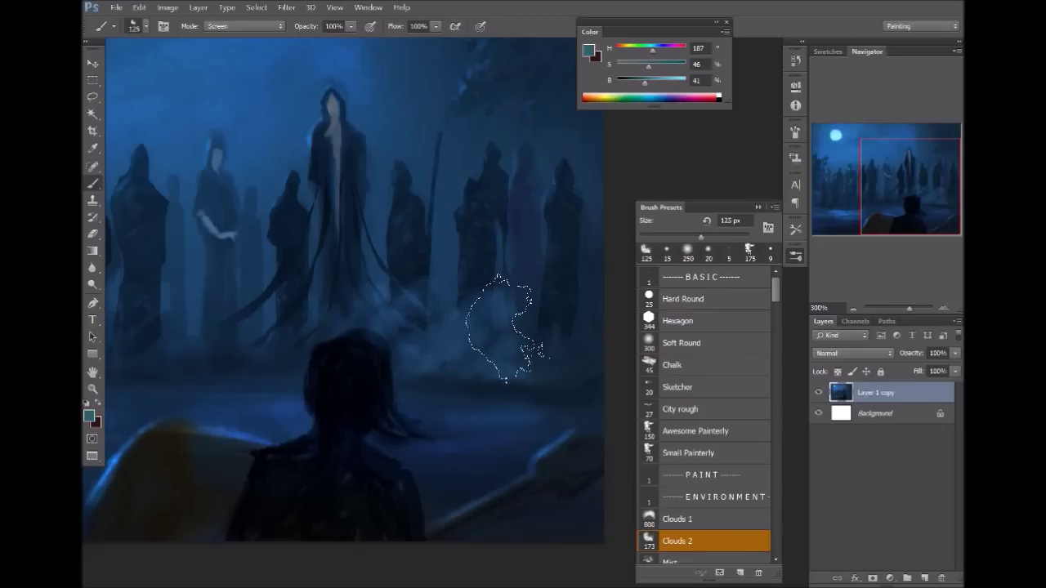
{"action": "left_click_drag", "start_coordinate": [464, 343], "coordinate": [494, 291]}
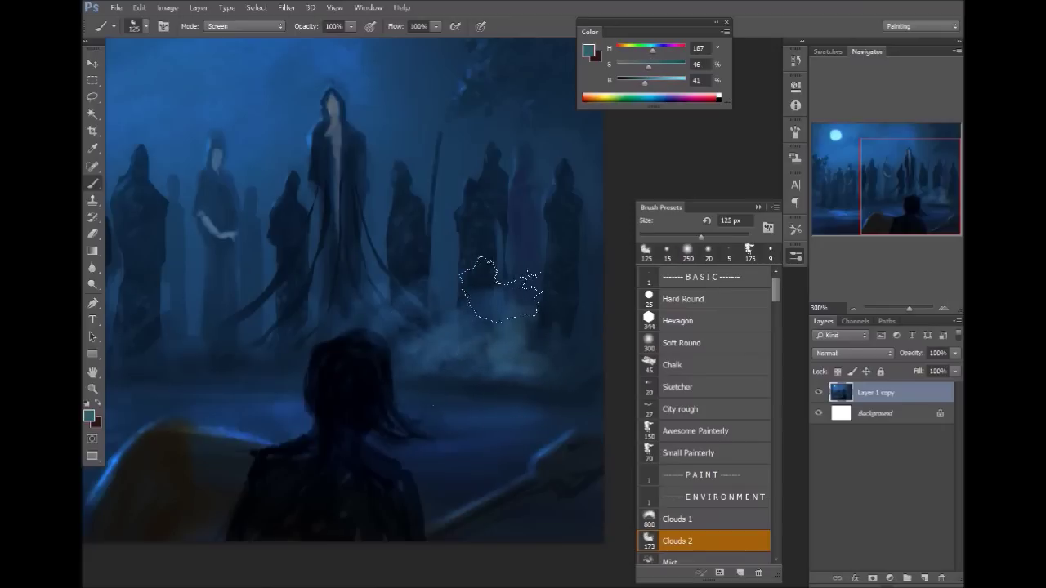
Extend the mist across the left-hand figures' feet at 30% opacity with hue 204, and undo the latest strokes.
{"action": "key", "text": "3"}
{"action": "left_click_drag", "start_coordinate": [354, 357], "coordinate": [608, 409]}
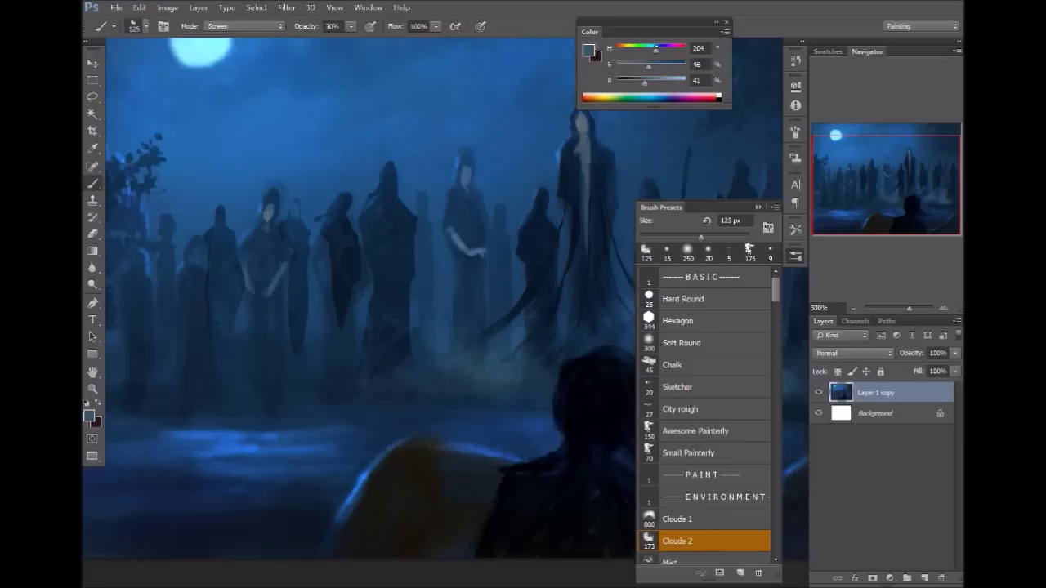
{"action": "mouse_move", "coordinate": [497, 322]}
{"action": "left_mouse_down"}
{"action": "mouse_move", "coordinate": [514, 369]}
{"action": "mouse_move", "coordinate": [530, 354]}
{"action": "mouse_move", "coordinate": [490, 351]}
{"action": "mouse_move", "coordinate": [568, 375]}
{"action": "mouse_move", "coordinate": [682, 374]}
{"action": "left_mouse_up"}
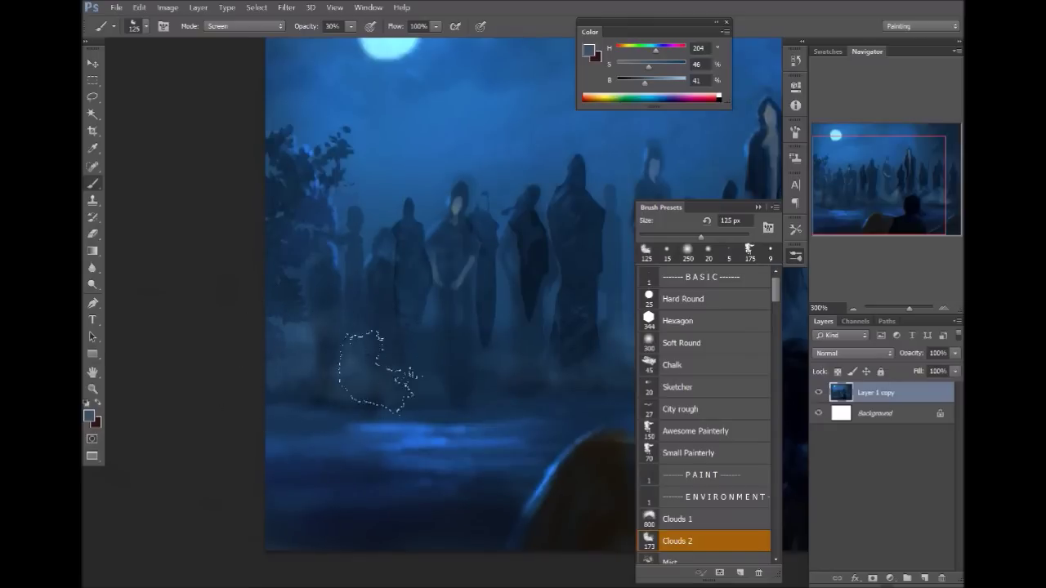
{"action": "mouse_move", "coordinate": [437, 392]}
{"action": "left_mouse_down"}
{"action": "mouse_move", "coordinate": [468, 404]}
{"action": "mouse_move", "coordinate": [278, 405]}
{"action": "left_mouse_up"}
{"action": "left_click", "coordinate": [537, 420], "text": "ctrl+alt"}
{"action": "mouse_move", "coordinate": [383, 490]}
{"action": "left_mouse_down"}
{"action": "mouse_move", "coordinate": [299, 474]}
{"action": "mouse_move", "coordinate": [121, 492]}
{"action": "left_mouse_up"}
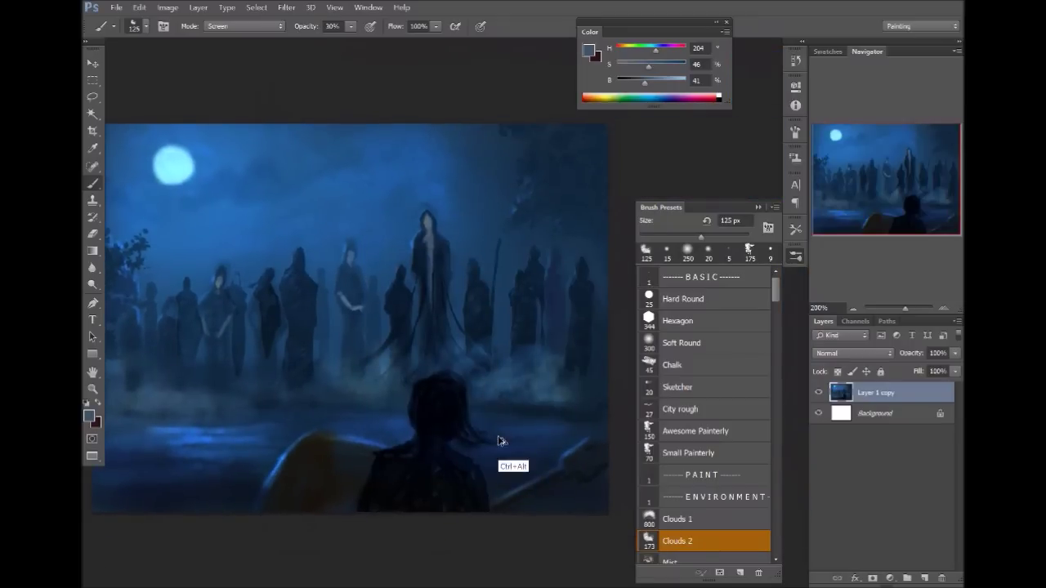
{"action": "key", "text": "ctrl+alt+z"}
{"action": "key", "text": "ctrl+alt+z"}
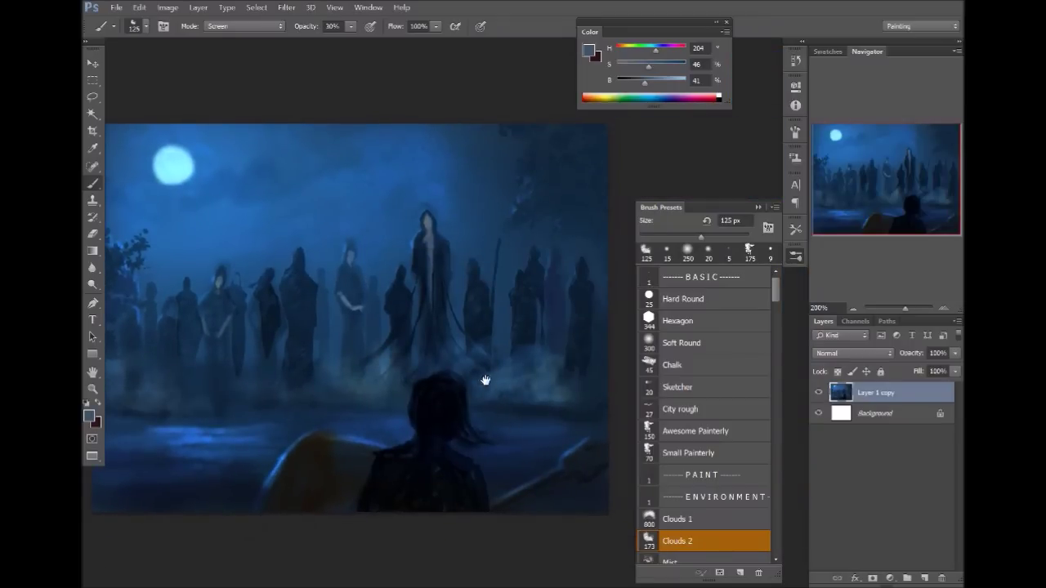
Switch to the Soft Round brush and set its blending mode back to Normal.
{"action": "left_click_drag", "start_coordinate": [491, 385], "coordinate": [557, 390]}
{"action": "left_click", "coordinate": [673, 340]}
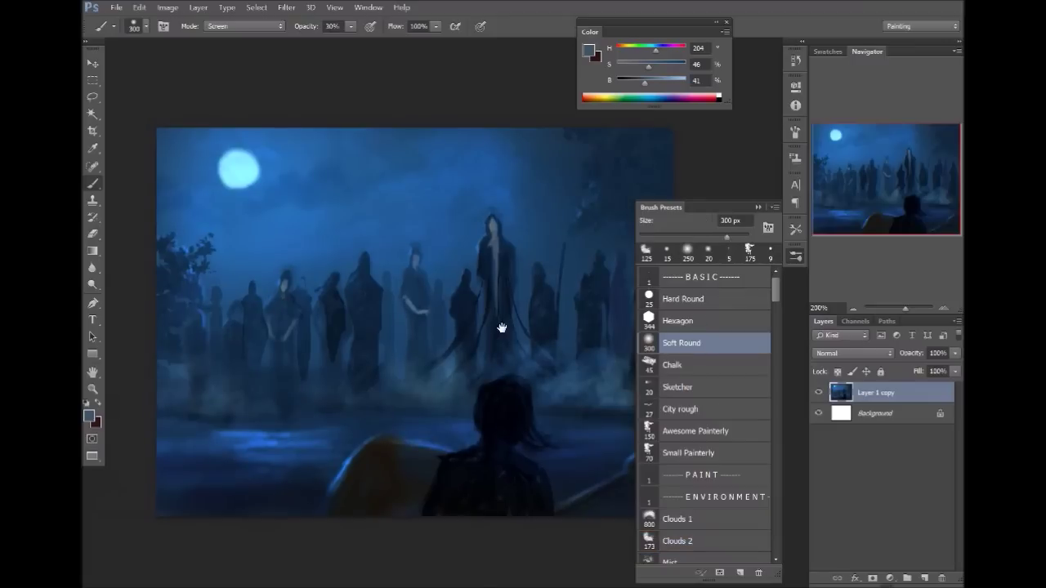
{"action": "left_click_drag", "start_coordinate": [502, 327], "coordinate": [398, 321]}
{"action": "left_click", "coordinate": [490, 237], "text": "alt"}
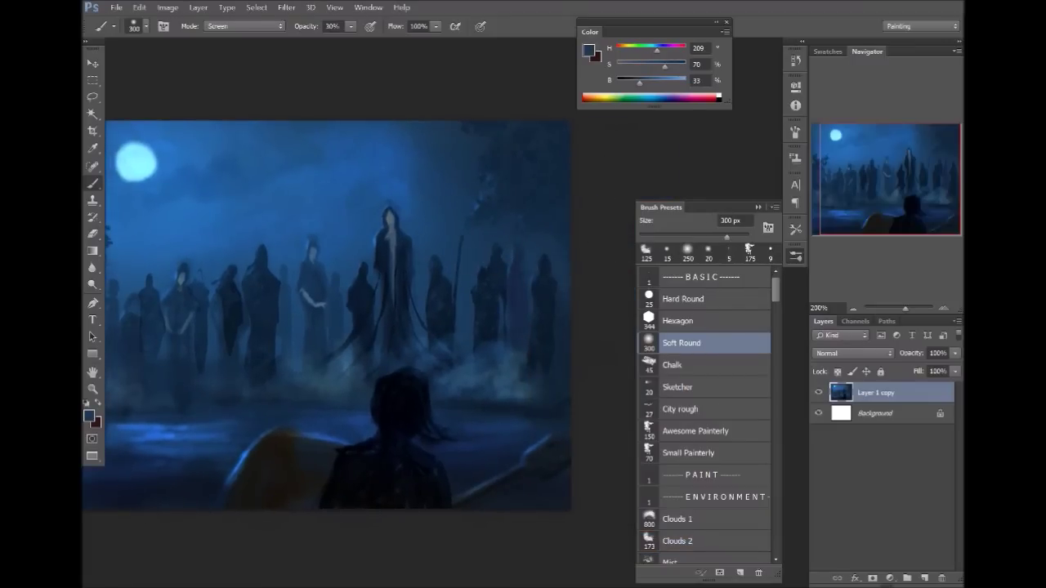
{"action": "left_click", "coordinate": [246, 25]}
{"action": "left_click", "coordinate": [225, 36]}
Fade the rightmost group of robed figures into the background with a sampled blue (H 208, S 71, B 33) at 80 px.
{"action": "left_click", "coordinate": [506, 223], "text": "alt"}
{"action": "key", "text": "bracketleft"}
{"action": "key", "text": "bracketleft"}
{"action": "key", "text": "bracketleft"}
{"action": "key", "text": "bracketleft"}
{"action": "key", "text": "bracketleft"}
{"action": "key", "text": "bracketleft"}
{"action": "key", "text": "bracketleft"}
{"action": "key", "text": "bracketleft"}
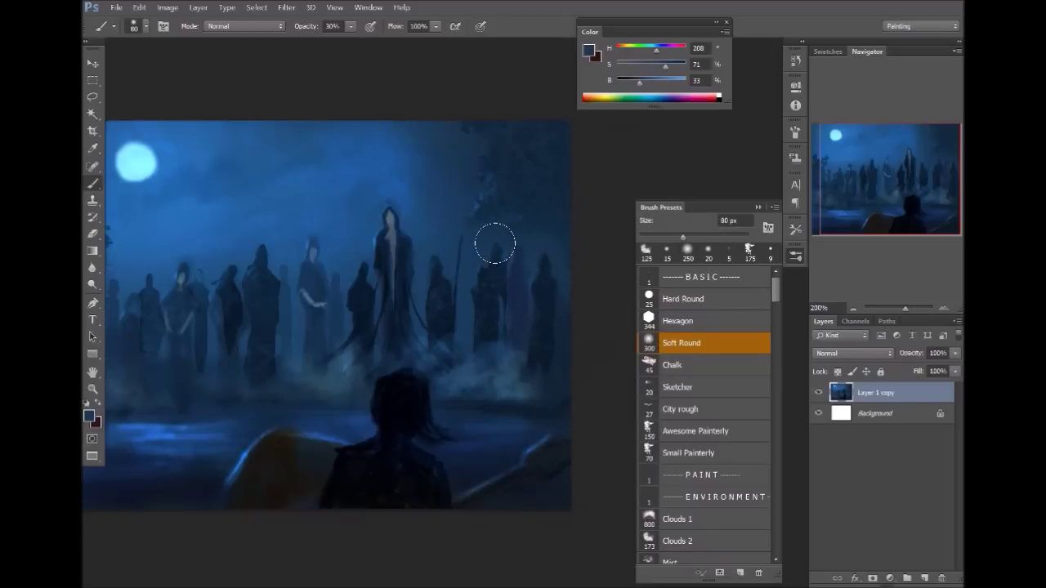
{"action": "left_click", "coordinate": [504, 258]}
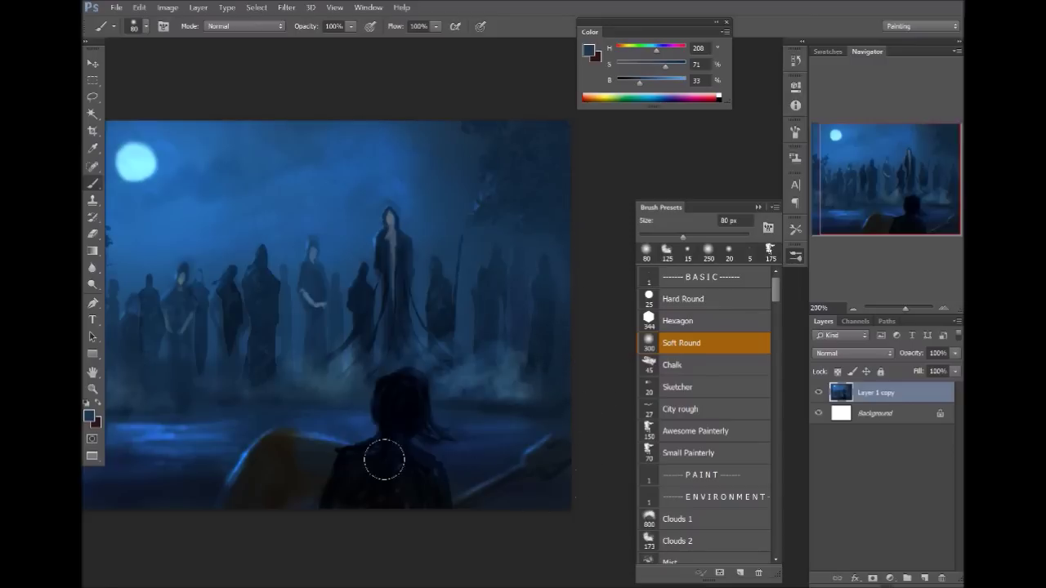
Fade the dark tapering cloaked figure left of the centre into the haze with sampled blues, reducing the brush to 40 px.
{"action": "mouse_move", "coordinate": [373, 285]}
{"action": "left_mouse_down"}
{"action": "mouse_move", "coordinate": [542, 287]}
{"action": "mouse_move", "coordinate": [401, 293]}
{"action": "mouse_move", "coordinate": [367, 271]}
{"action": "mouse_move", "coordinate": [556, 278]}
{"action": "left_mouse_up"}
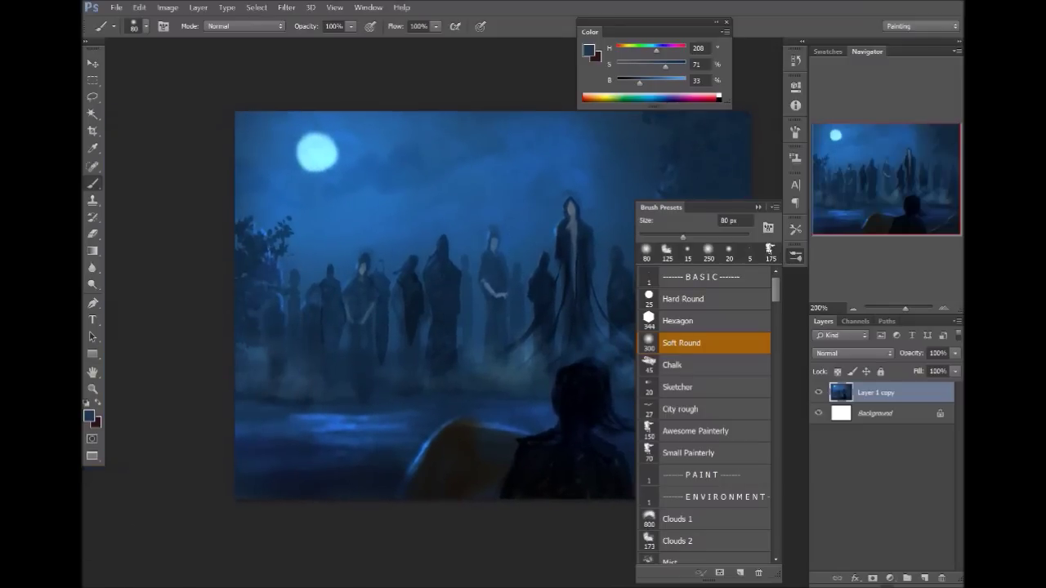
{"action": "left_click", "coordinate": [402, 266], "text": "alt"}
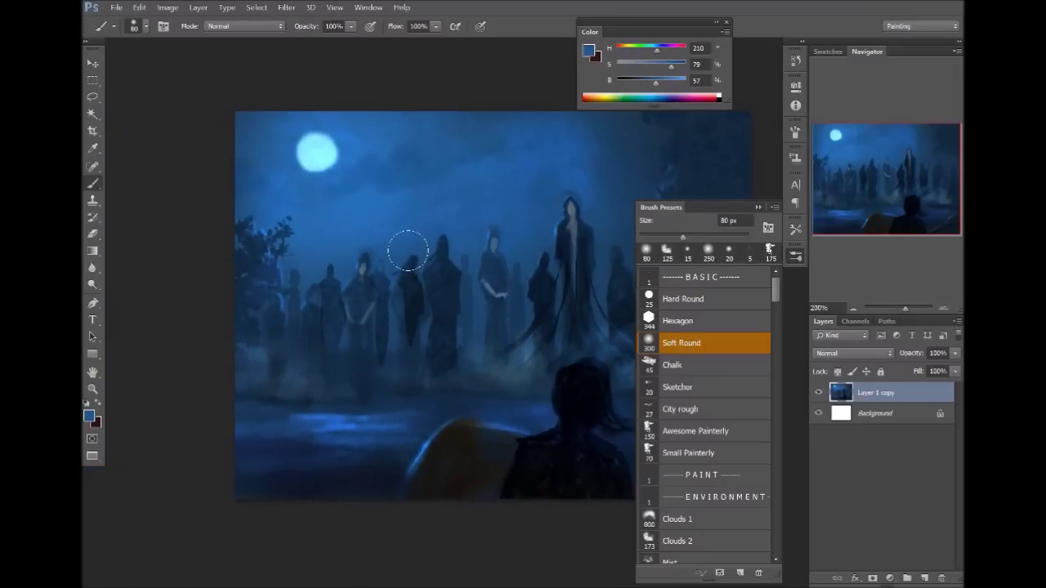
{"action": "left_click", "coordinate": [411, 321], "text": "alt"}
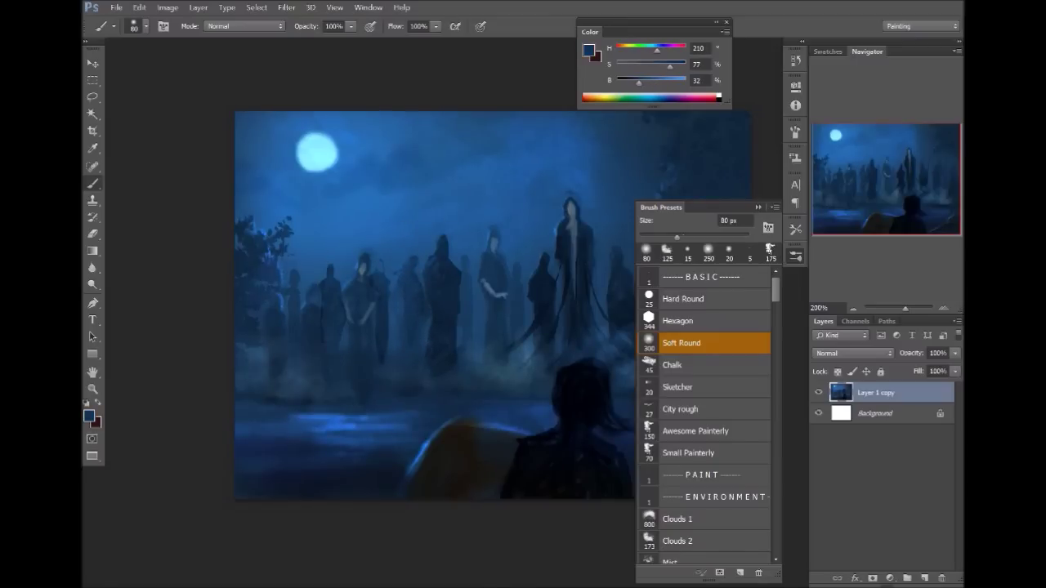
{"action": "left_click", "coordinate": [415, 302], "text": "alt"}
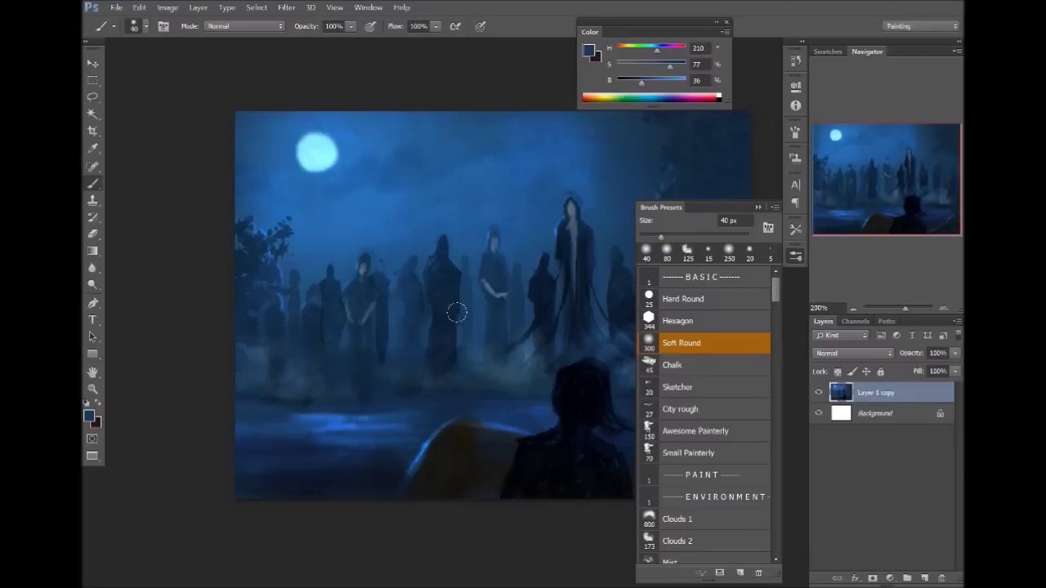
Soften the haze and ground around the right-hand figures with a sampled blue (H 213, S 75, B 36) at 40 px.
{"action": "left_click_drag", "start_coordinate": [544, 344], "coordinate": [410, 332]}
{"action": "mouse_move", "coordinate": [353, 358]}
{"action": "left_mouse_down"}
{"action": "mouse_move", "coordinate": [539, 334]}
{"action": "mouse_move", "coordinate": [368, 324]}
{"action": "mouse_move", "coordinate": [381, 308]}
{"action": "left_mouse_up"}
{"action": "mouse_move", "coordinate": [578, 272]}
{"action": "left_mouse_down"}
{"action": "mouse_move", "coordinate": [445, 277]}
{"action": "mouse_move", "coordinate": [381, 260]}
{"action": "left_mouse_up"}
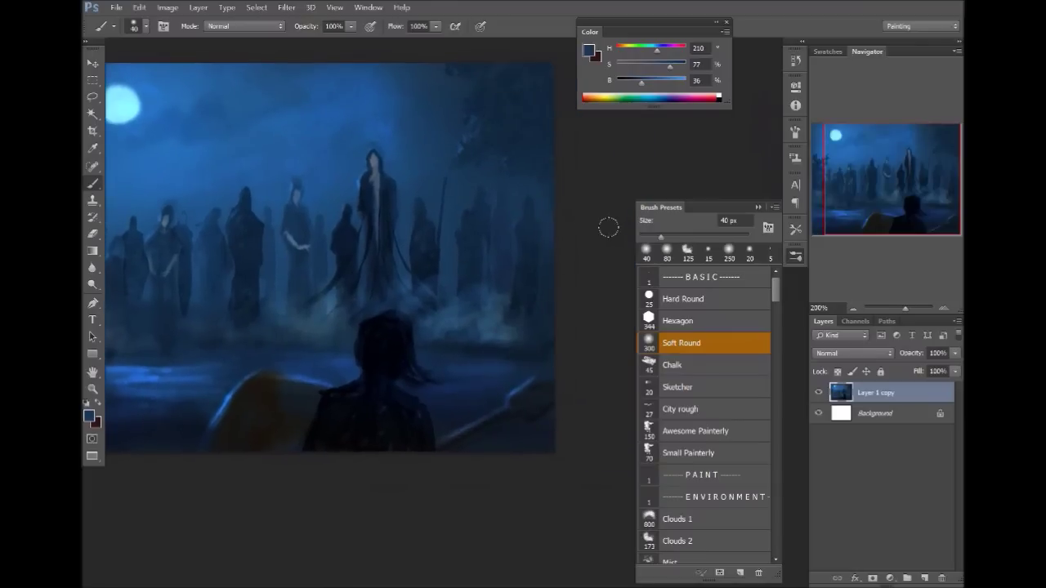
{"action": "left_click_drag", "start_coordinate": [363, 285], "coordinate": [458, 288]}
{"action": "left_click", "coordinate": [579, 371], "text": "alt"}
{"action": "mouse_move", "coordinate": [573, 384]}
{"action": "left_mouse_down"}
{"action": "mouse_move", "coordinate": [476, 378]}
{"action": "mouse_move", "coordinate": [486, 386]}
{"action": "left_mouse_up"}
{"action": "left_click", "coordinate": [486, 368], "text": "alt"}
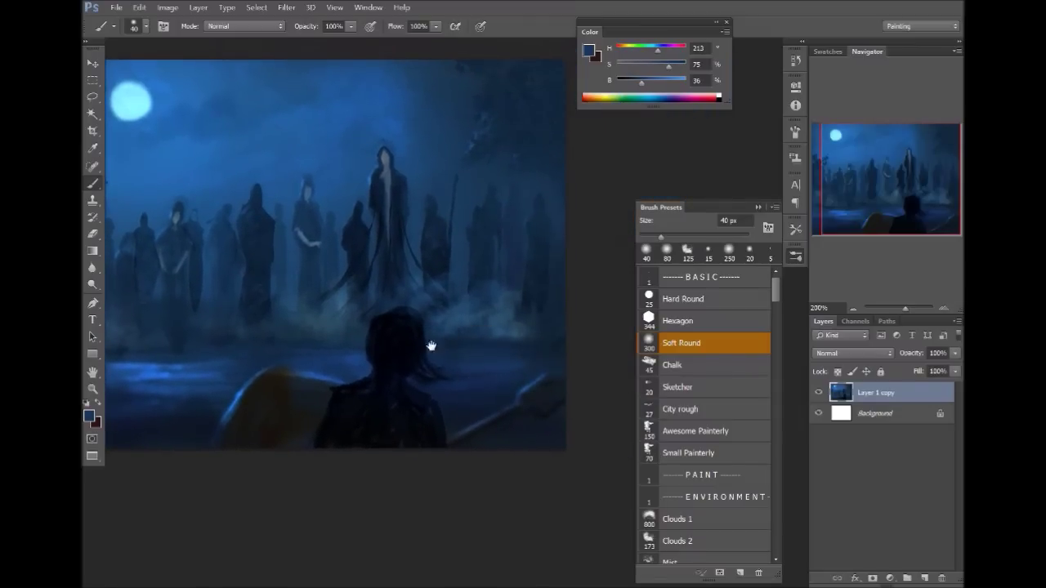
Fade the dark figure beside the left pale-faced figure into the background with a sampled sky blue (H 208, S 77, B 59).
{"action": "left_click_drag", "start_coordinate": [431, 345], "coordinate": [532, 305]}
{"action": "left_click", "coordinate": [454, 354], "text": "alt"}
{"action": "left_click", "coordinate": [409, 197], "text": "alt"}
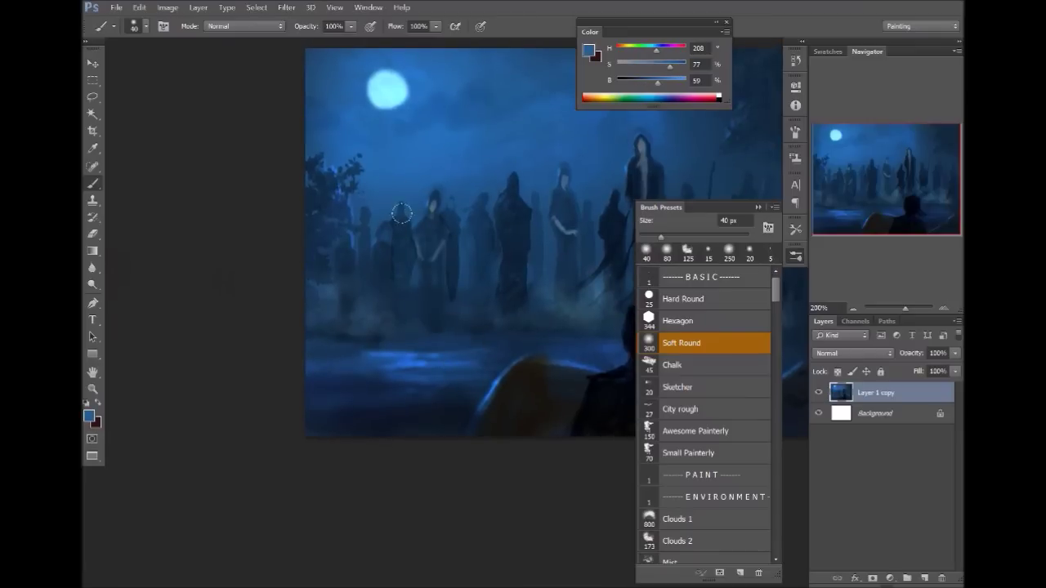
{"action": "left_click_drag", "start_coordinate": [406, 234], "coordinate": [405, 260]}
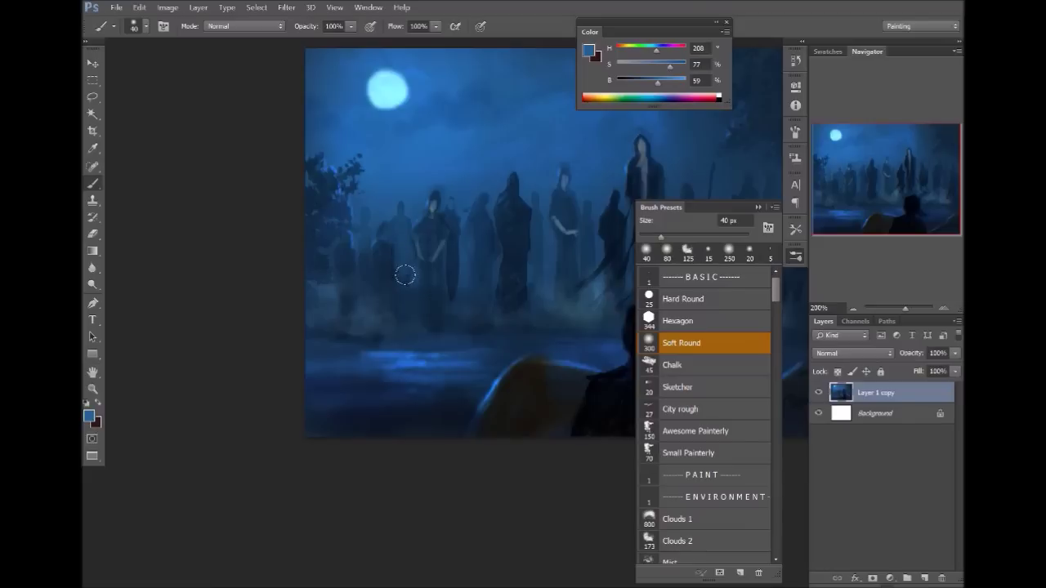
Set the brush's blending mode to Color Dodge.
{"action": "left_click_drag", "start_coordinate": [621, 336], "coordinate": [586, 359]}
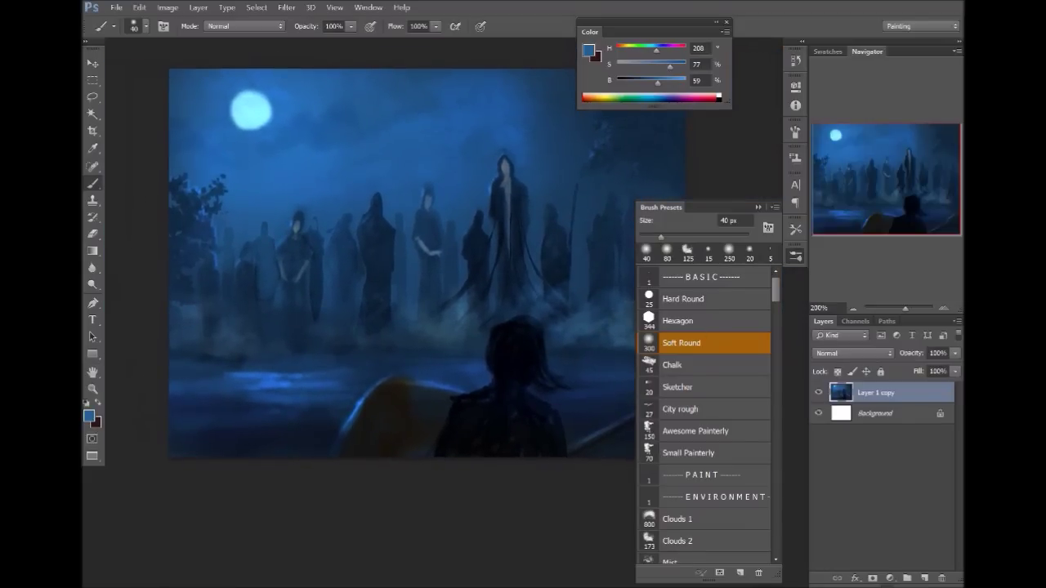
{"action": "left_click", "coordinate": [245, 26]}
{"action": "left_click", "coordinate": [270, 146]}
{"action": "key", "text": "ctrl+shift+Escape"}
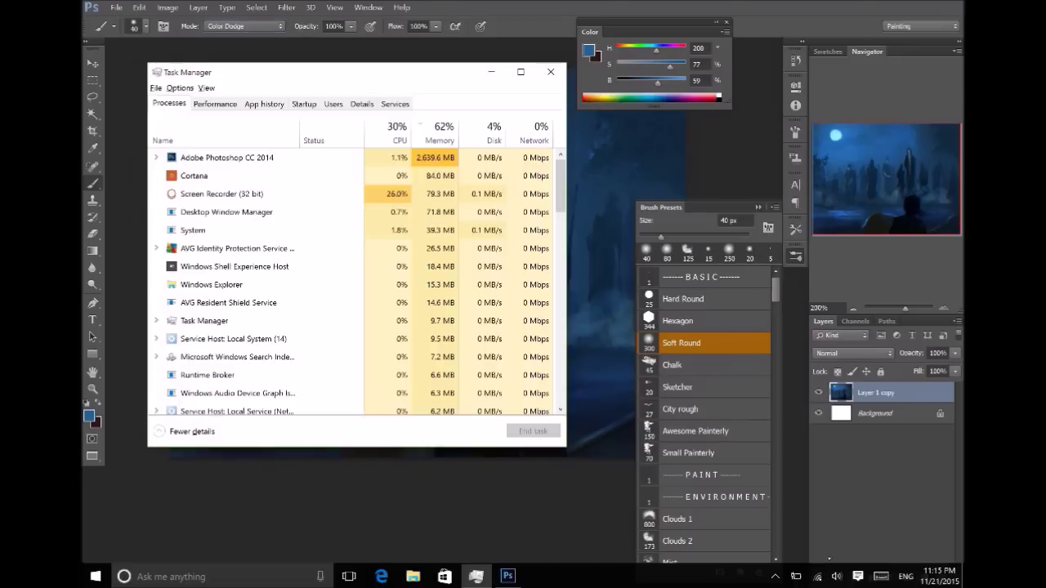
{"action": "left_click", "coordinate": [774, 577]}
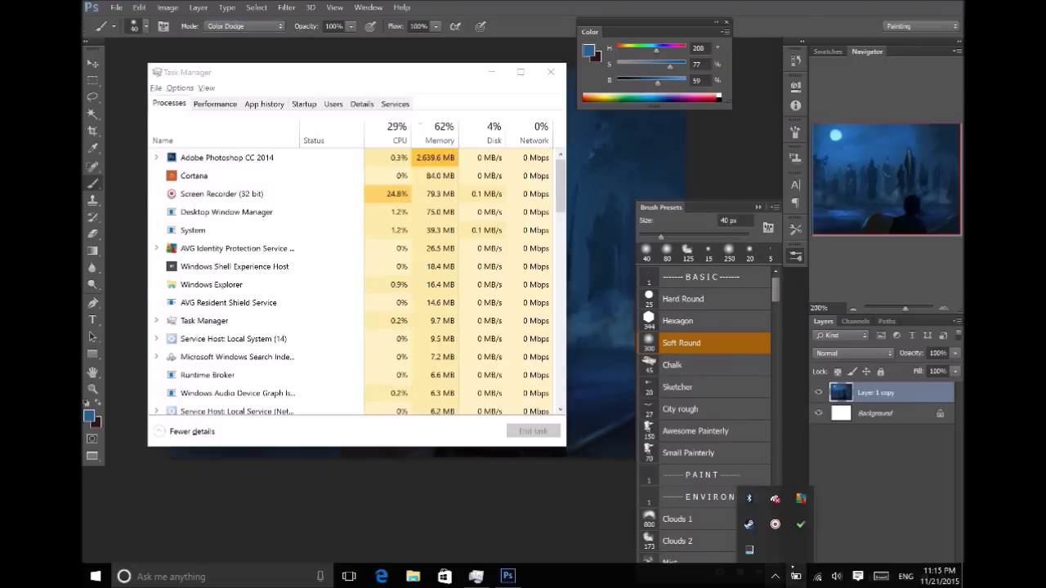
Hide the Task Manager window to return to the painting in Photoshop.
{"action": "left_click", "coordinate": [775, 524]}
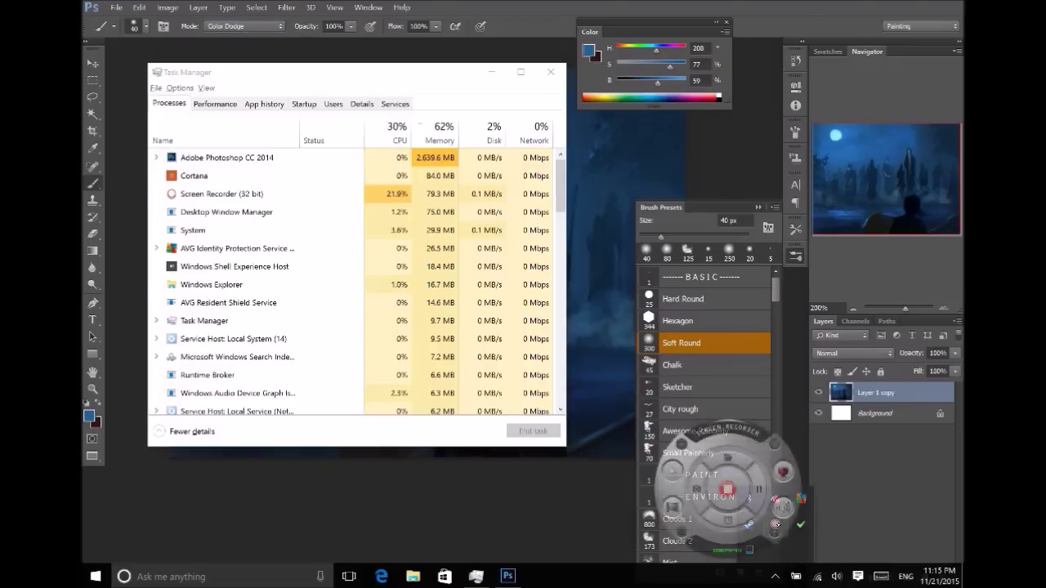
{"action": "left_click", "coordinate": [775, 534]}
{"action": "left_click", "coordinate": [477, 576]}
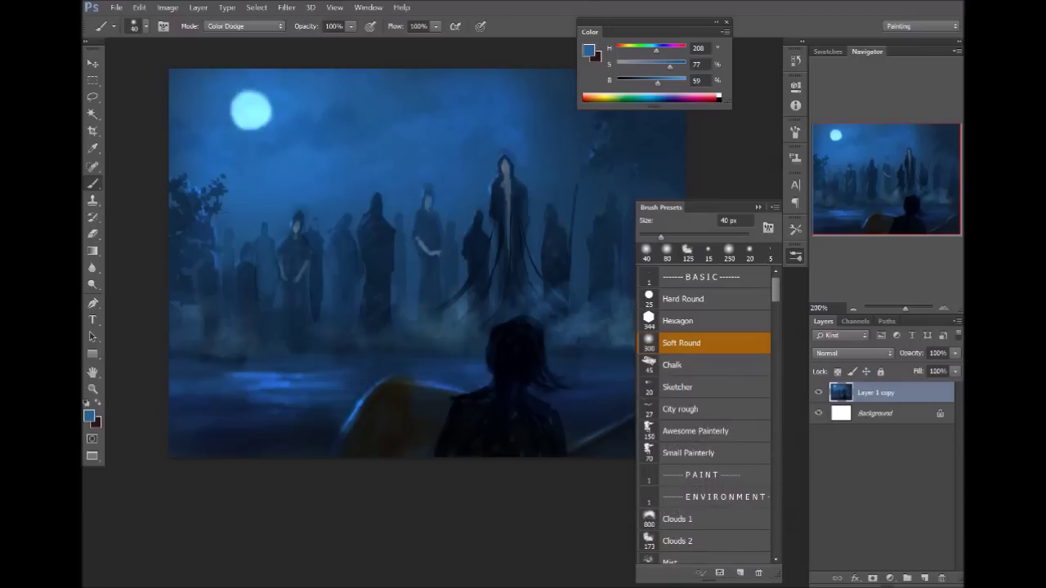
Brighten the mist around the tallest hooded figure's feet with a blue (H 214, S 48, B 67) at 200 px.
{"action": "left_click", "coordinate": [663, 83]}
{"action": "left_click", "coordinate": [653, 64]}
{"action": "key", "text": "bracketright"}
{"action": "key", "text": "bracketright"}
{"action": "key", "text": "bracketright"}
{"action": "key", "text": "bracketright"}
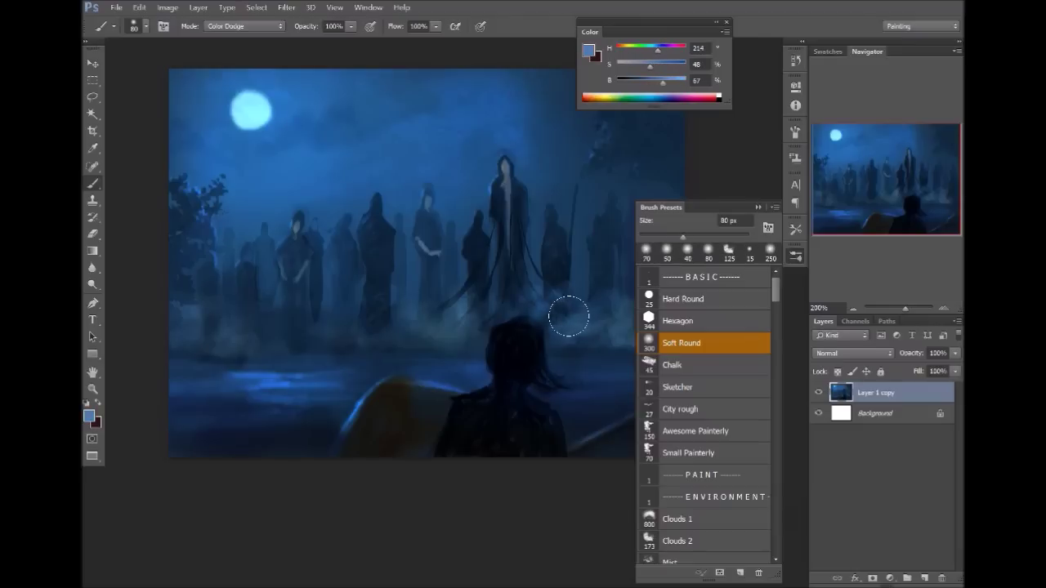
{"action": "key", "text": "bracketright"}
{"action": "mouse_move", "coordinate": [370, 335]}
{"action": "left_mouse_down"}
{"action": "mouse_move", "coordinate": [425, 330]}
{"action": "mouse_move", "coordinate": [516, 295]}
{"action": "mouse_move", "coordinate": [500, 323]}
{"action": "mouse_move", "coordinate": [513, 264]}
{"action": "left_mouse_up"}
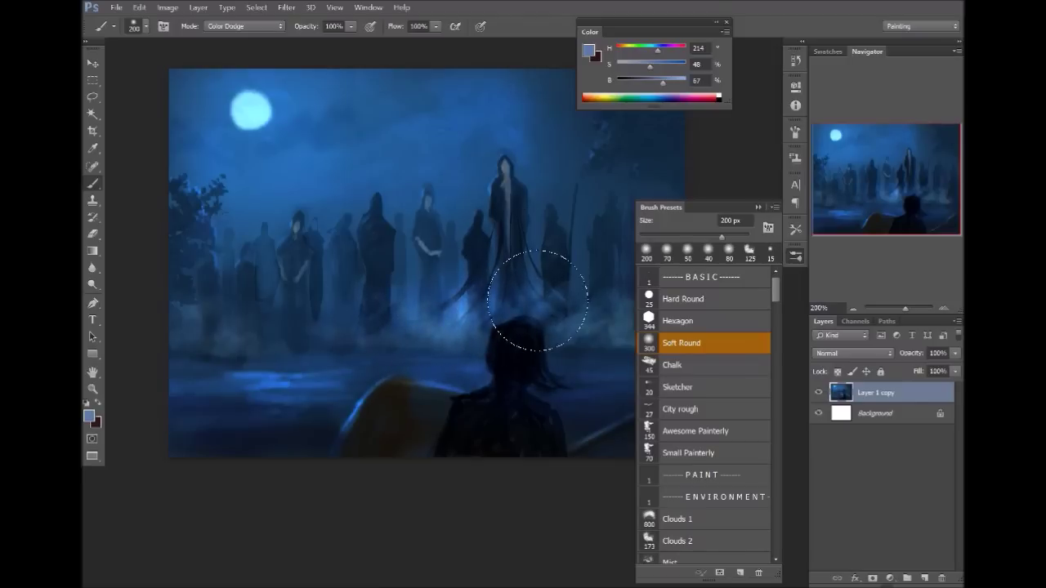
{"action": "left_click_drag", "start_coordinate": [386, 327], "coordinate": [384, 324]}
Extend the glowing blue mist under the right-hand figures, reducing the brush from 200 to 100 px.
{"action": "mouse_move", "coordinate": [516, 375]}
{"action": "left_mouse_down"}
{"action": "mouse_move", "coordinate": [445, 361]}
{"action": "mouse_move", "coordinate": [331, 363]}
{"action": "left_mouse_up"}
{"action": "mouse_move", "coordinate": [379, 263]}
{"action": "left_mouse_down"}
{"action": "mouse_move", "coordinate": [409, 304]}
{"action": "mouse_move", "coordinate": [444, 316]}
{"action": "mouse_move", "coordinate": [405, 295]}
{"action": "left_mouse_up"}
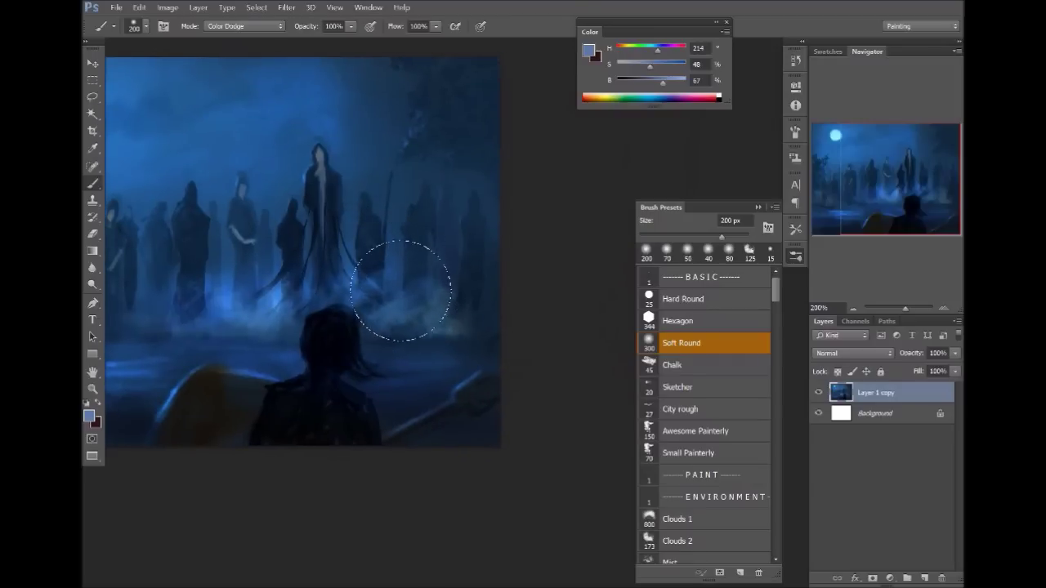
{"action": "mouse_move", "coordinate": [365, 327]}
{"action": "left_mouse_down"}
{"action": "mouse_move", "coordinate": [440, 258]}
{"action": "mouse_move", "coordinate": [460, 302]}
{"action": "left_mouse_up"}
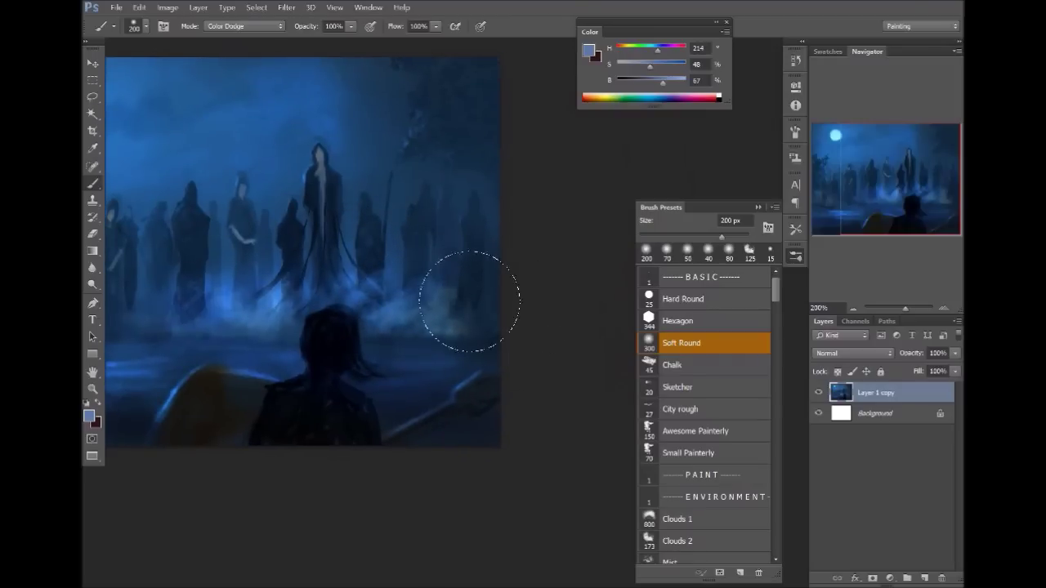
{"action": "left_click_drag", "start_coordinate": [447, 375], "coordinate": [448, 371]}
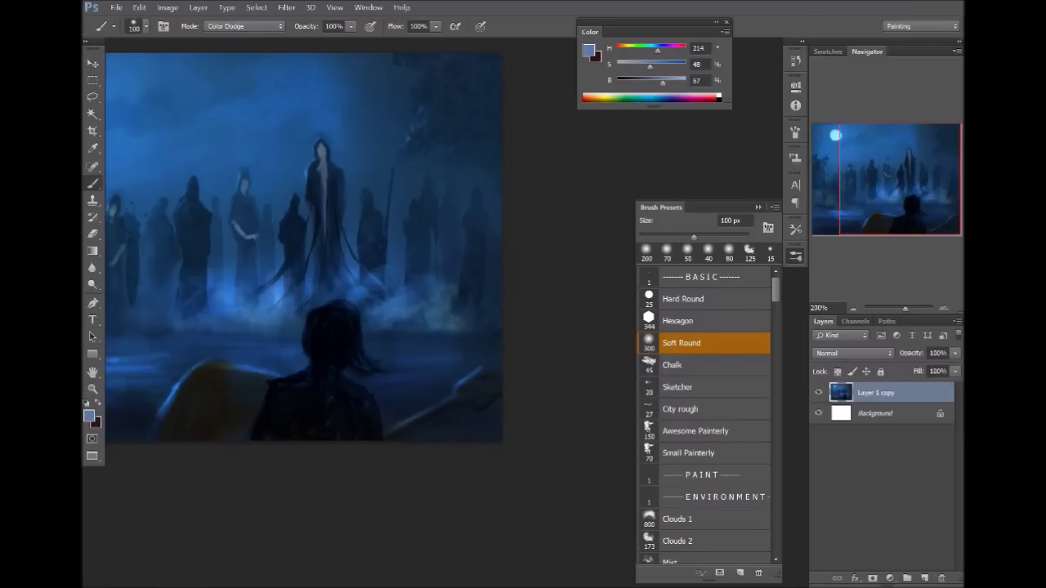
{"action": "mouse_move", "coordinate": [420, 319]}
{"action": "left_mouse_down"}
{"action": "mouse_move", "coordinate": [398, 295]}
{"action": "mouse_move", "coordinate": [348, 293]}
{"action": "mouse_move", "coordinate": [375, 309]}
{"action": "mouse_move", "coordinate": [374, 279]}
{"action": "mouse_move", "coordinate": [338, 312]}
{"action": "left_mouse_up"}
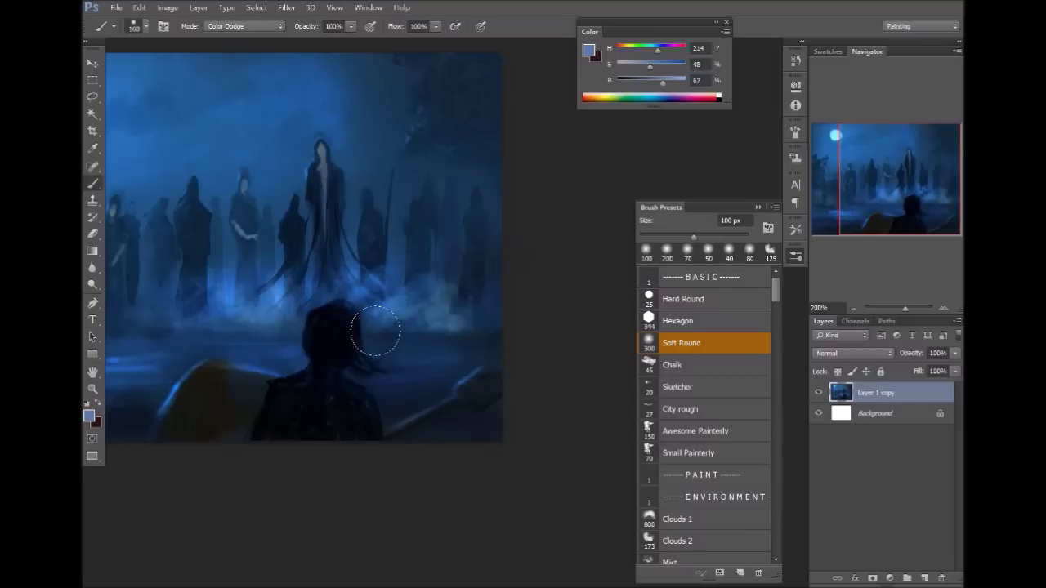
Paint a red glow (H 0, S 48, B 67) at the base of the brown rounded shape beside the foreground figure.
{"action": "left_click_drag", "start_coordinate": [504, 428], "coordinate": [636, 407]}
{"action": "left_click", "coordinate": [243, 25]}
{"action": "left_click", "coordinate": [237, 122]}
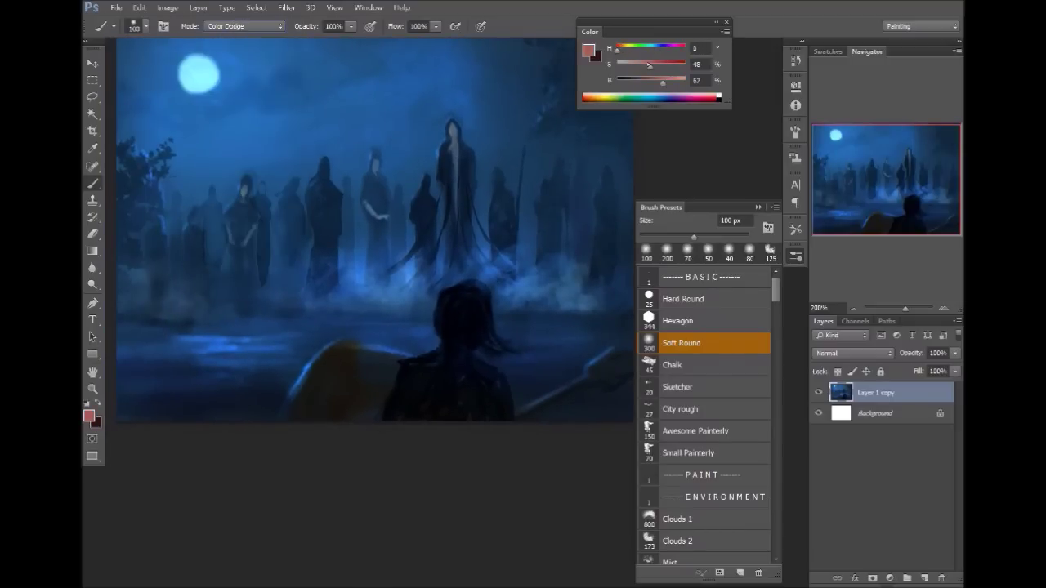
{"action": "left_click_drag", "start_coordinate": [353, 411], "coordinate": [343, 401]}
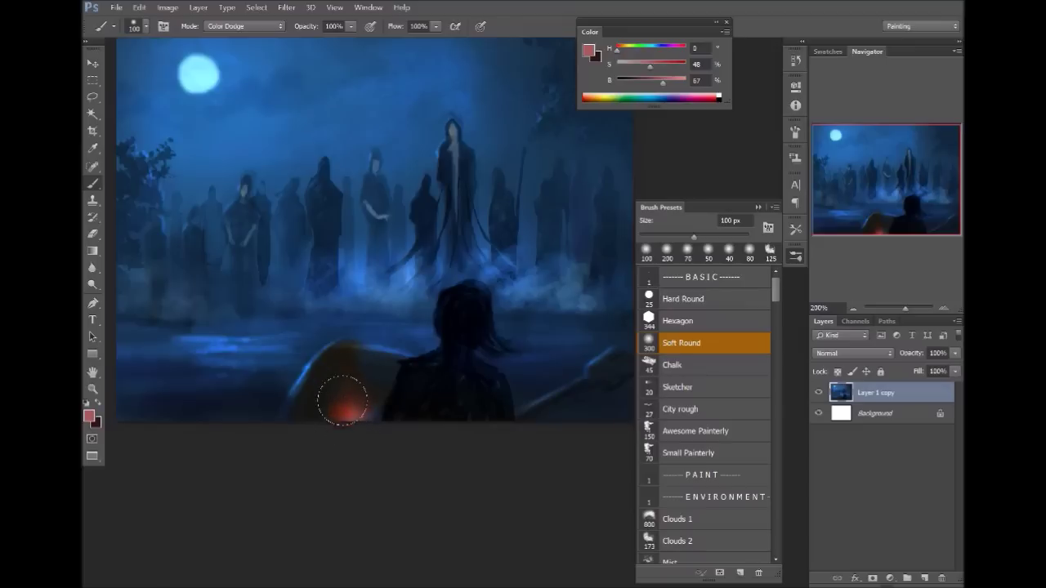
Warm the glow's core with a pale orange (H 31, S 50, B 83) at 100 px.
{"action": "left_click", "coordinate": [675, 82]}
{"action": "left_click_drag", "start_coordinate": [619, 49], "coordinate": [623, 49]}
{"action": "mouse_move", "coordinate": [368, 411]}
{"action": "left_mouse_down"}
{"action": "mouse_move", "coordinate": [343, 432]}
{"action": "mouse_move", "coordinate": [373, 415]}
{"action": "left_mouse_up"}
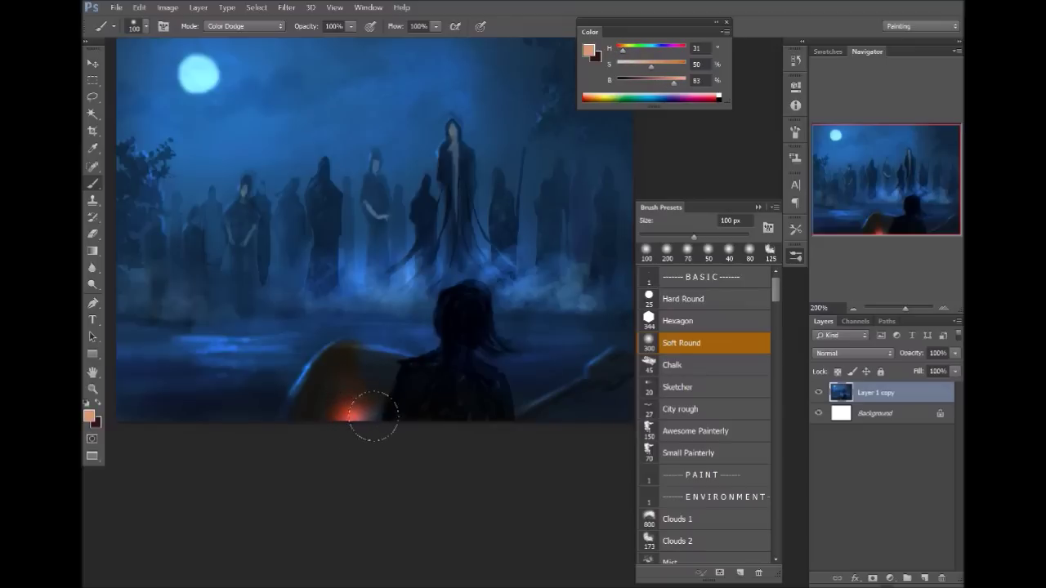
Intensify the centre of the glow with a saturated orange (H 37, S 76, B 90) at 40 px.
{"action": "left_click", "coordinate": [380, 414], "text": "ctrl"}
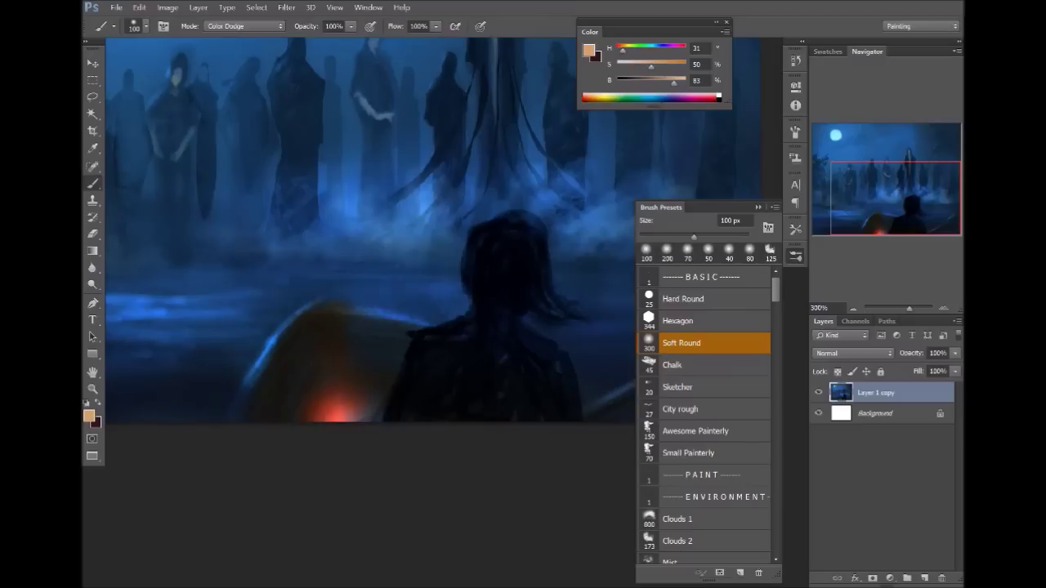
{"action": "left_click", "coordinate": [670, 63]}
{"action": "left_click_drag", "start_coordinate": [623, 47], "coordinate": [626, 46]}
{"action": "left_click", "coordinate": [344, 415]}
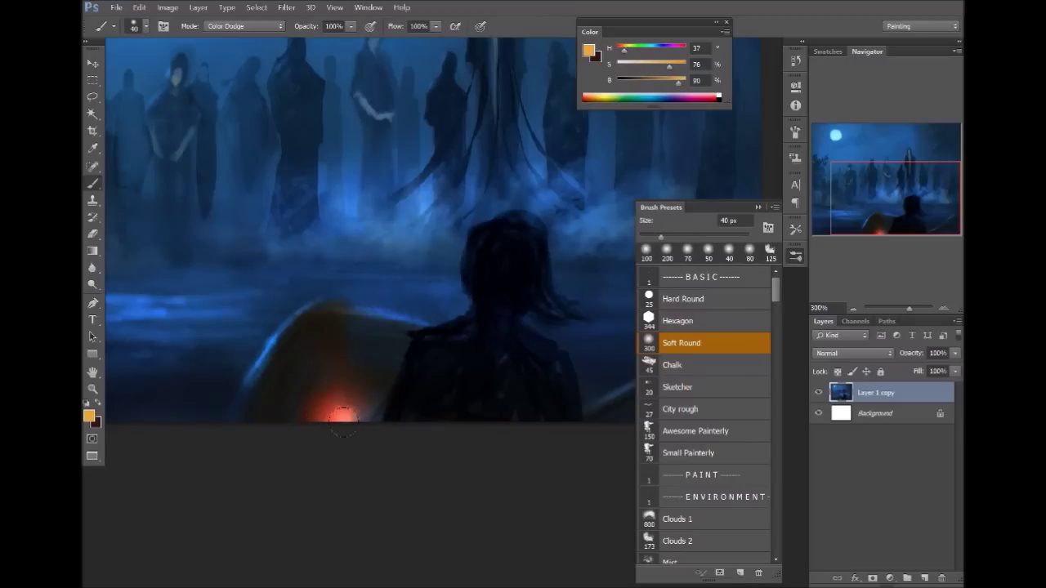
{"action": "left_click", "coordinate": [348, 420]}
Paint a warm rim light along the foreground figure's left arm and head edge with salmon (H 10, S 52, B 85) at 8 px.
{"action": "scroll", "coordinate": [425, 376], "scroll_direction": "up", "scroll_amount": 1}
{"action": "left_click_drag", "start_coordinate": [637, 46], "coordinate": [621, 46]}
{"action": "left_click", "coordinate": [672, 79]}
{"action": "left_click", "coordinate": [652, 64]}
{"action": "left_click", "coordinate": [675, 79]}
{"action": "key", "text": "bracketleft"}
{"action": "key", "text": "bracketleft"}
{"action": "key", "text": "bracketleft"}
{"action": "key", "text": "bracketleft"}
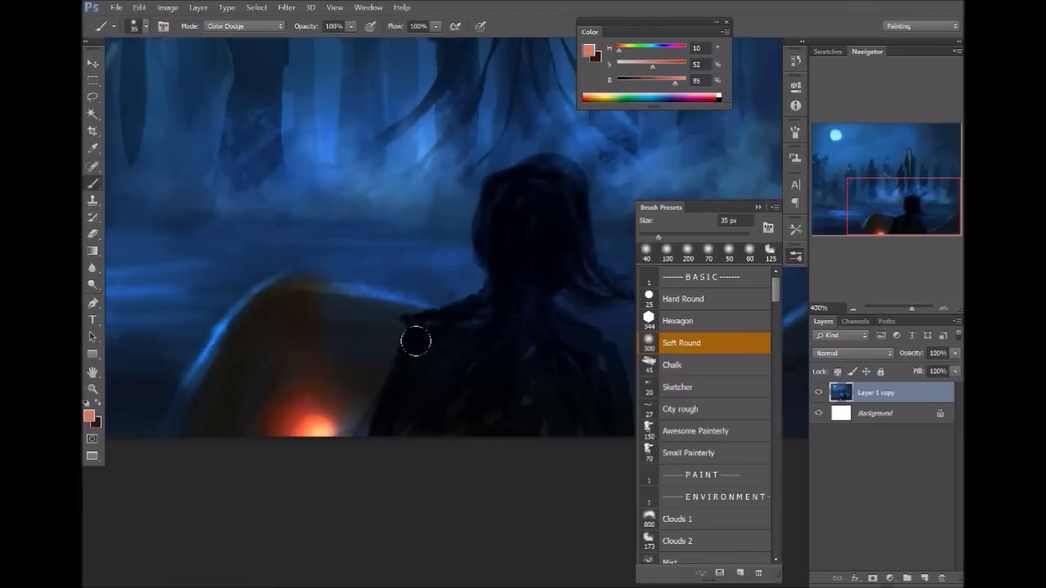
{"action": "left_click_drag", "start_coordinate": [392, 360], "coordinate": [398, 324]}
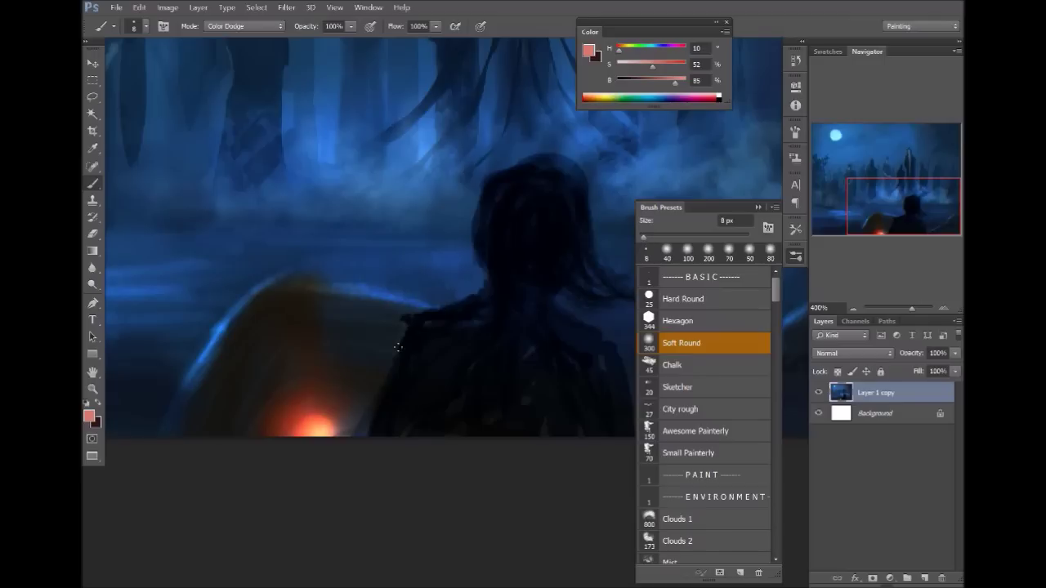
{"action": "mouse_move", "coordinate": [390, 366]}
{"action": "left_mouse_down"}
{"action": "mouse_move", "coordinate": [401, 324]}
{"action": "mouse_move", "coordinate": [376, 408]}
{"action": "mouse_move", "coordinate": [398, 344]}
{"action": "left_mouse_up"}
{"action": "left_click_drag", "start_coordinate": [389, 380], "coordinate": [401, 327]}
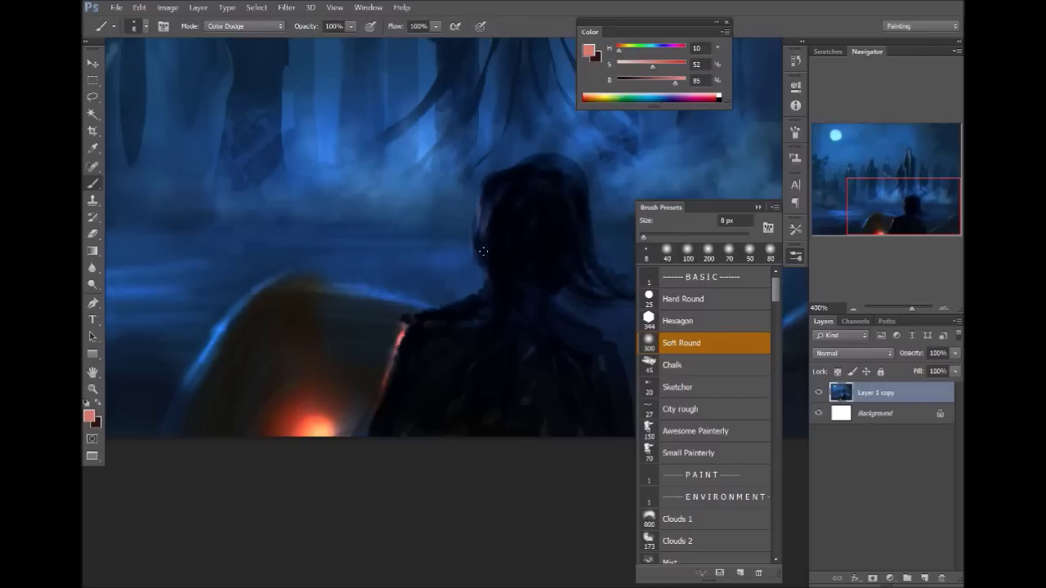
{"action": "left_click_drag", "start_coordinate": [480, 213], "coordinate": [484, 240]}
Paint faint salmon streaks across the brown rounded shape above the glow, using the brush at 25 and 10 px.
{"action": "key", "text": "bracketright"}
{"action": "key", "text": "bracketright"}
{"action": "left_click_drag", "start_coordinate": [216, 448], "coordinate": [269, 353]}
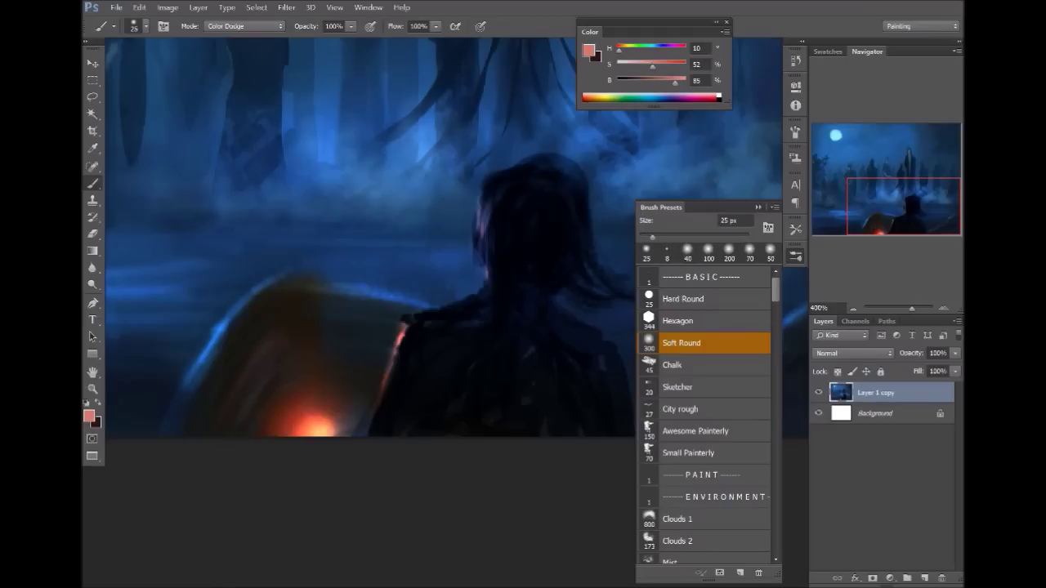
{"action": "left_click_drag", "start_coordinate": [222, 378], "coordinate": [197, 416]}
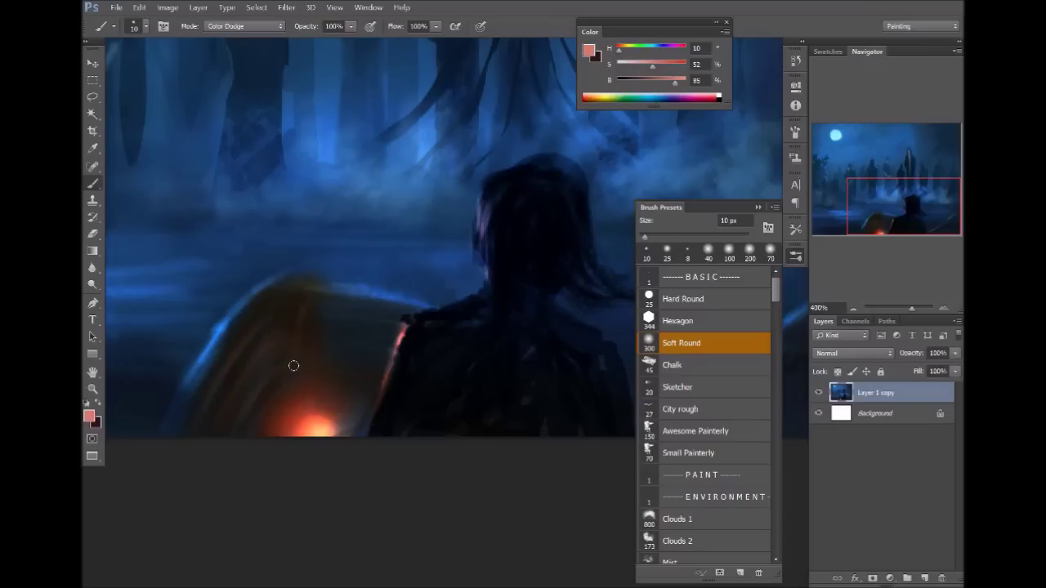
{"action": "left_click_drag", "start_coordinate": [280, 360], "coordinate": [270, 301]}
{"action": "left_click_drag", "start_coordinate": [306, 299], "coordinate": [295, 360]}
Strengthen the firelight on the brown rounded shape with a saturated red (H 10, S 88, B 85), finishing at 90 px.
{"action": "left_click_drag", "start_coordinate": [652, 66], "coordinate": [677, 65]}
{"action": "key", "text": "bracketright"}
{"action": "key", "text": "bracketright"}
{"action": "key", "text": "bracketright"}
{"action": "key", "text": "bracketright"}
{"action": "key", "text": "bracketright"}
{"action": "key", "text": "bracketright"}
{"action": "key", "text": "bracketright"}
{"action": "key", "text": "bracketright"}
{"action": "key", "text": "bracketright"}
{"action": "key", "text": "bracketright"}
{"action": "key", "text": "bracketright"}
{"action": "key", "text": "bracketright"}
{"action": "key", "text": "bracketright"}
{"action": "key", "text": "bracketright"}
{"action": "key", "text": "bracketleft"}
{"action": "key", "text": "bracketleft"}
{"action": "key", "text": "bracketleft"}
{"action": "left_click_drag", "start_coordinate": [275, 346], "coordinate": [256, 432]}
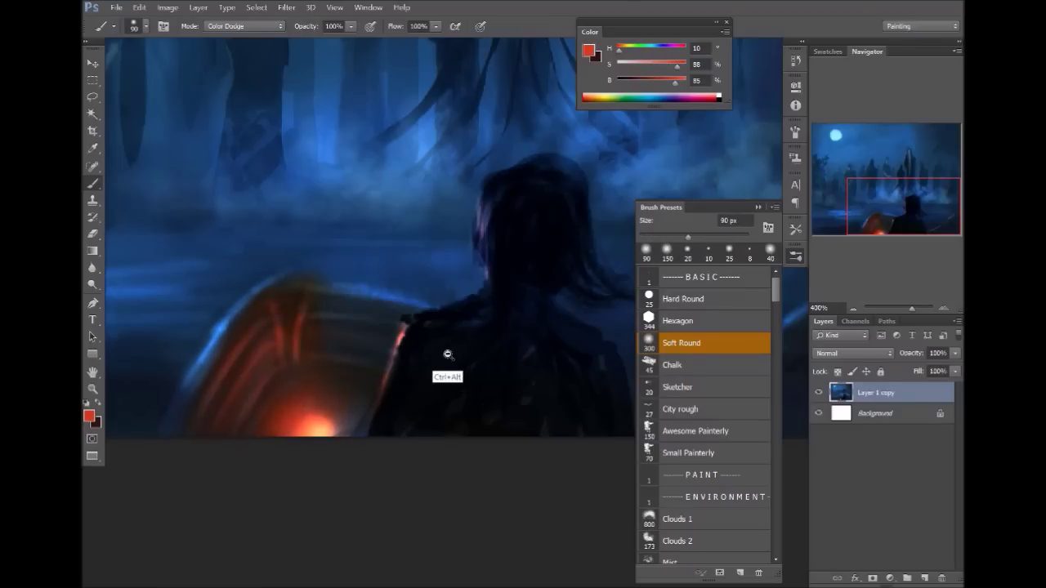
Darken the long diagonal shape right of the foreground figure with a sampled near-black (H 200, S 46, B 5) in Multiply mode at 8 px.
{"action": "left_click", "coordinate": [449, 356], "text": "ctrl+alt"}
{"action": "left_click", "coordinate": [482, 351], "text": "ctrl+alt"}
{"action": "left_click_drag", "start_coordinate": [535, 413], "coordinate": [441, 407]}
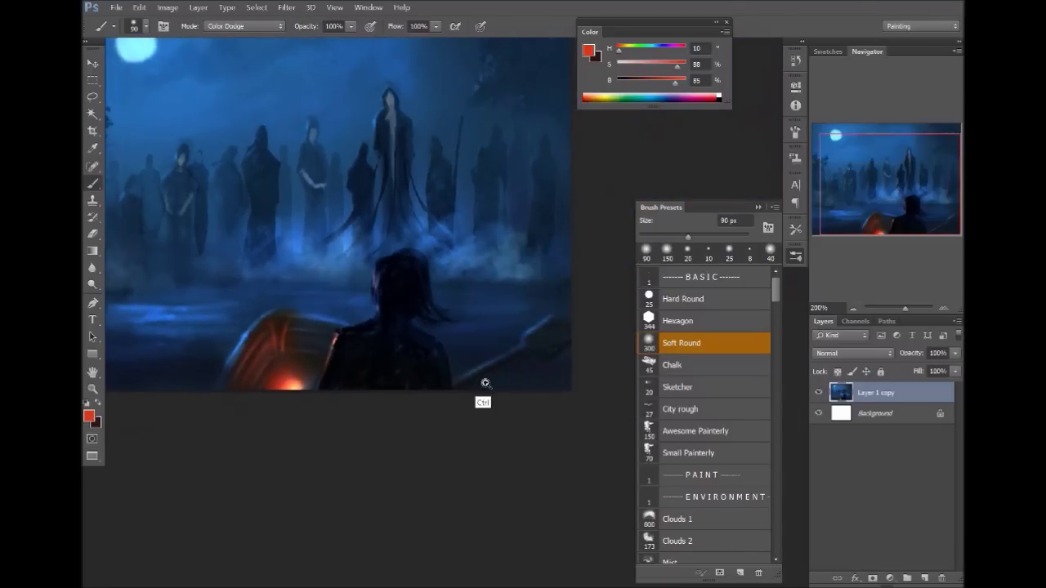
{"action": "left_click", "coordinate": [487, 397], "text": "ctrl"}
{"action": "key", "text": "bracketleft"}
{"action": "key", "text": "bracketleft"}
{"action": "key", "text": "bracketleft"}
{"action": "key", "text": "bracketleft"}
{"action": "key", "text": "bracketleft"}
{"action": "key", "text": "bracketleft"}
{"action": "key", "text": "bracketleft"}
{"action": "key", "text": "bracketleft"}
{"action": "key", "text": "bracketleft"}
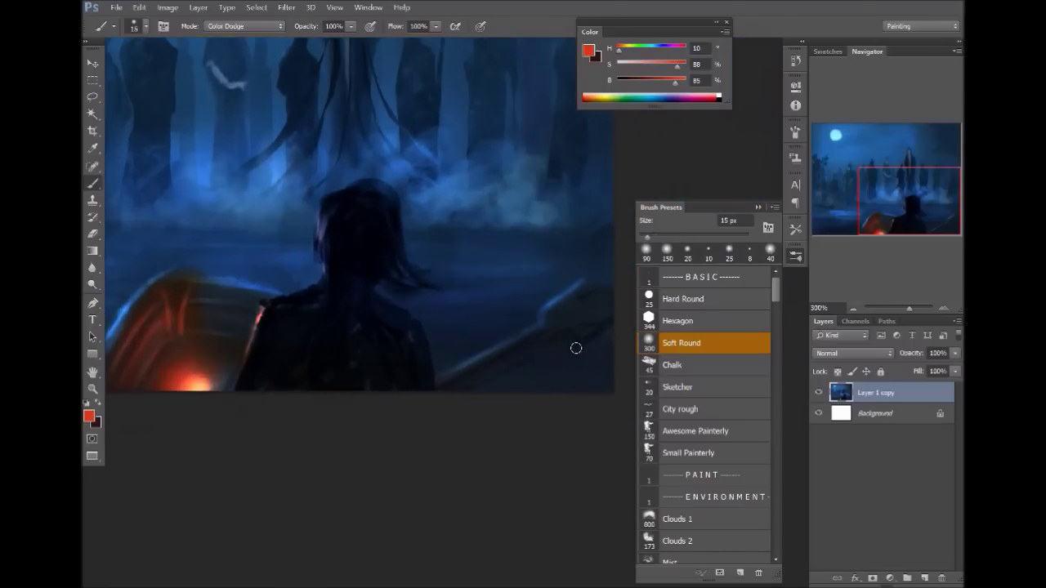
{"action": "left_click", "coordinate": [241, 26]}
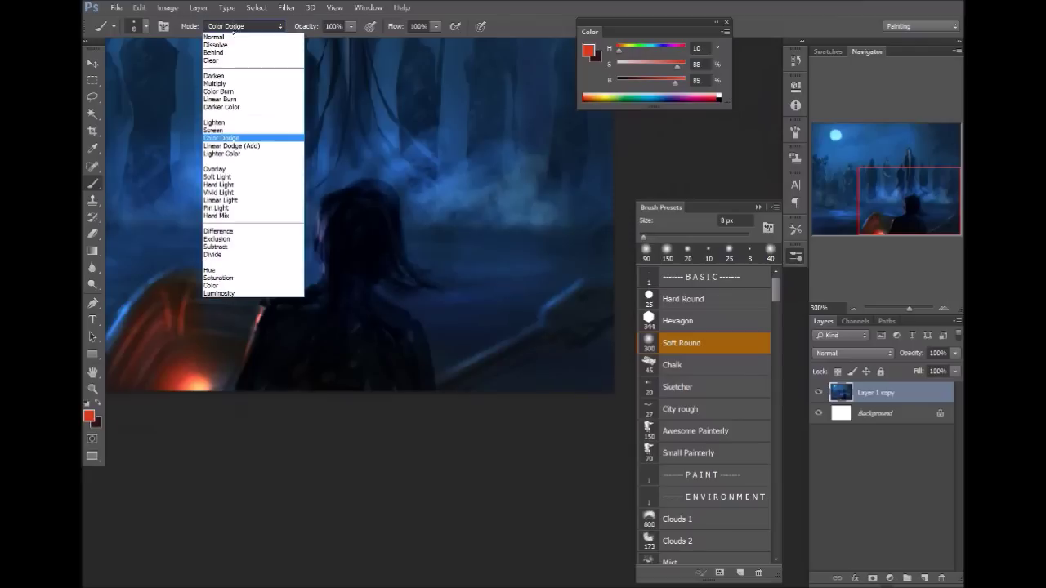
{"action": "left_click", "coordinate": [233, 70]}
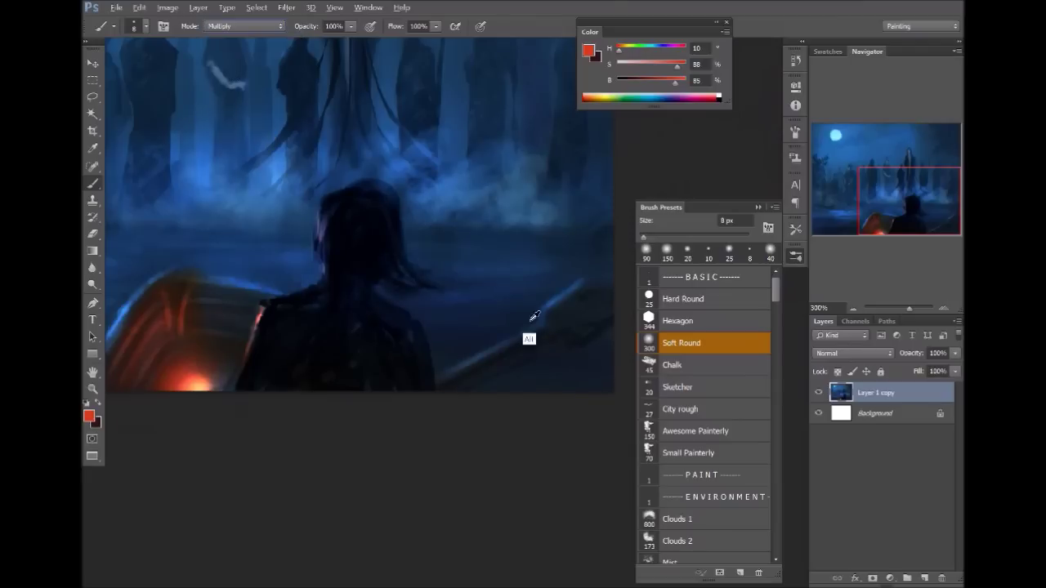
{"action": "left_click", "coordinate": [401, 390], "text": "alt"}
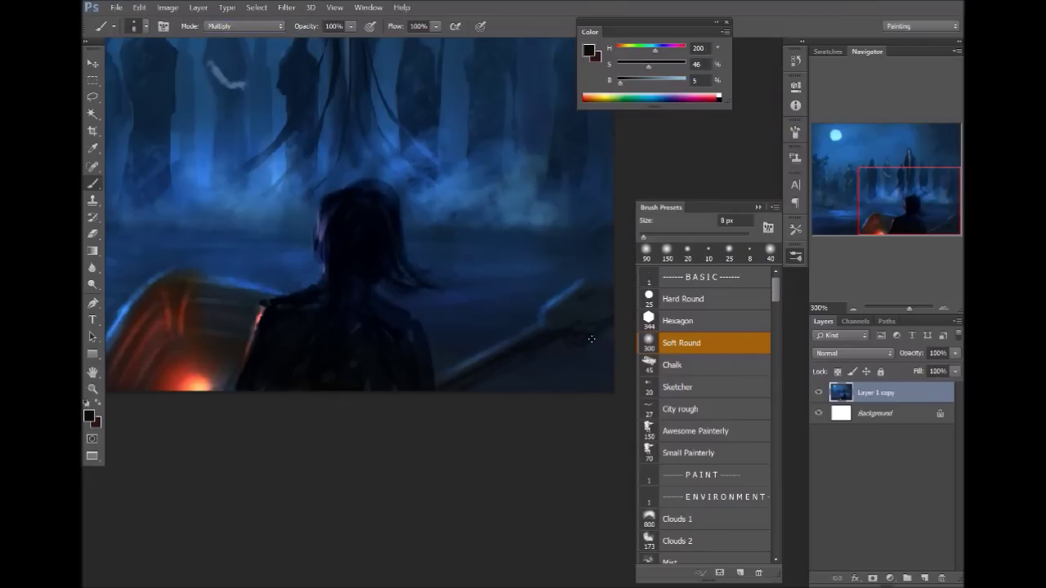
{"action": "left_click_drag", "start_coordinate": [639, 297], "coordinate": [634, 319]}
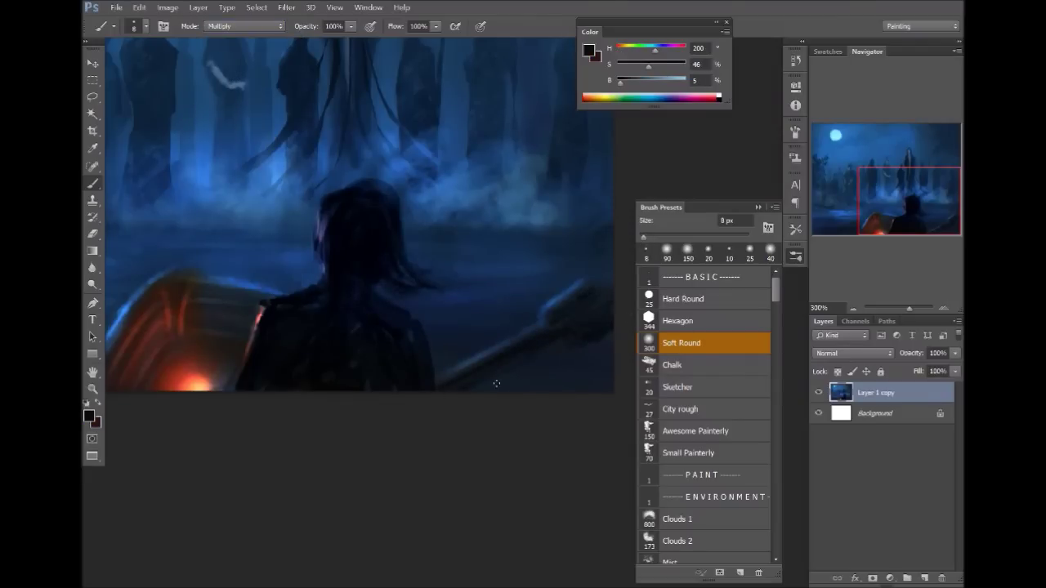
{"action": "left_click_drag", "start_coordinate": [515, 413], "coordinate": [475, 411]}
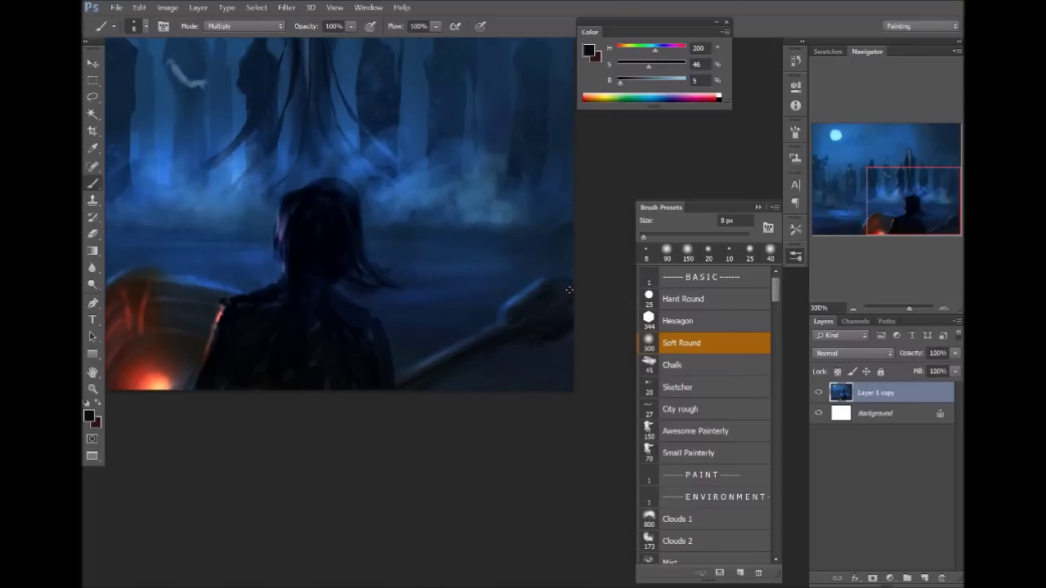
Outline a cluster of pointed grass blades in the painting's lower-right corner with the Lasso tool.
{"action": "left_click_drag", "start_coordinate": [397, 402], "coordinate": [538, 381]}
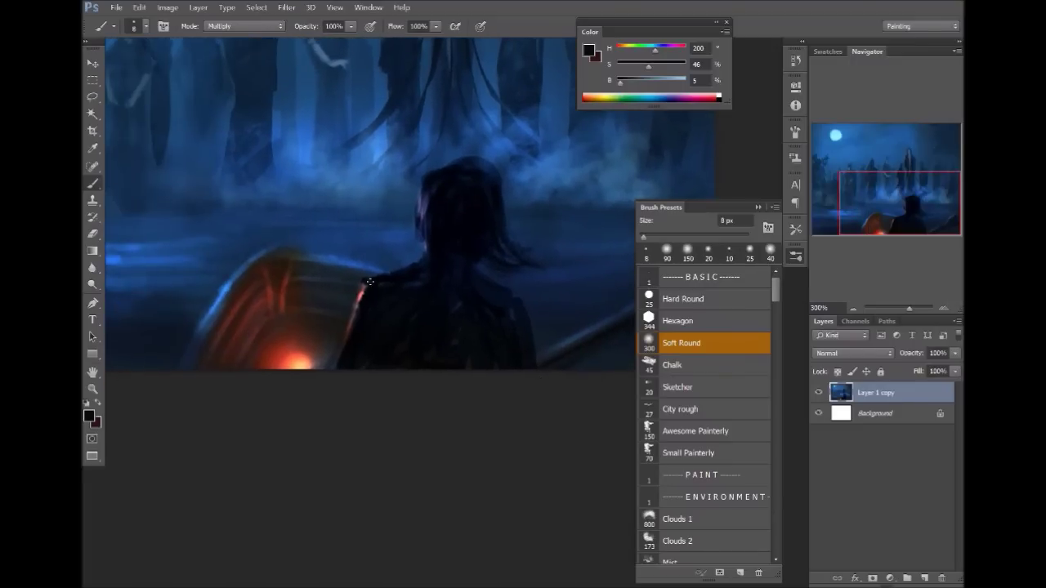
{"action": "scroll", "coordinate": [369, 364], "scroll_direction": "left", "scroll_amount": 6}
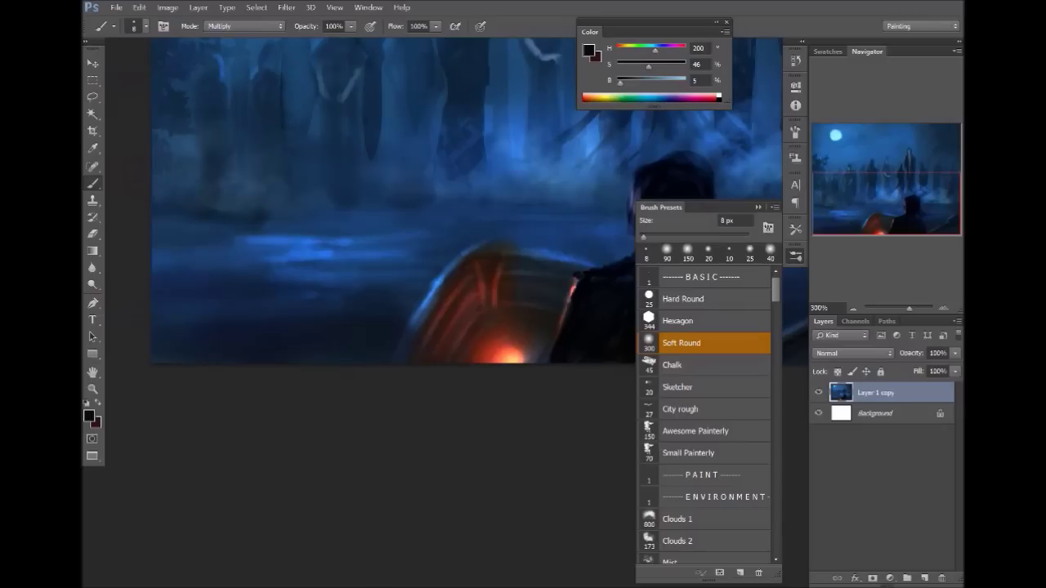
{"action": "right_click", "coordinate": [92, 96]}
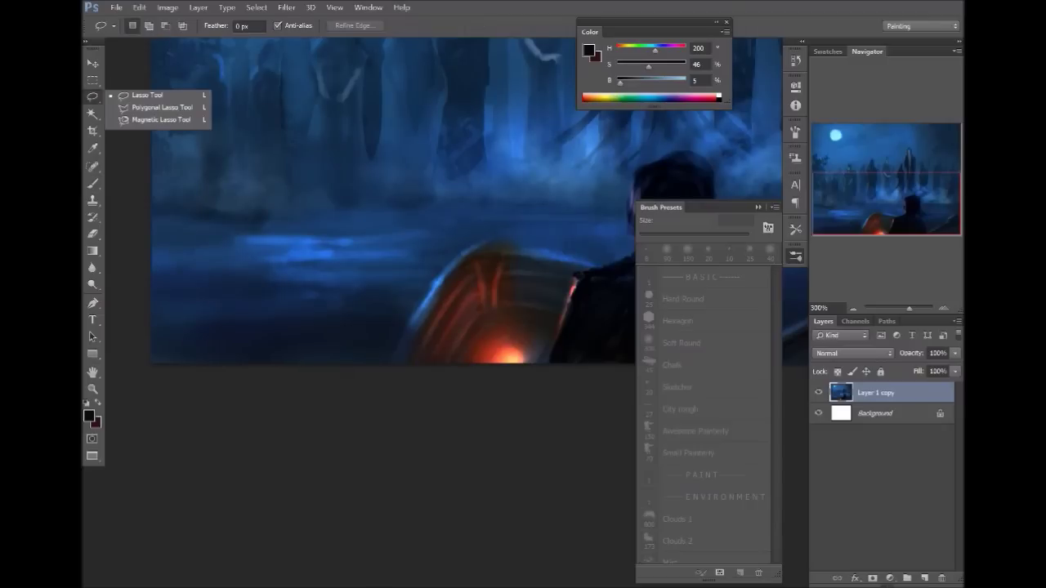
{"action": "left_click", "coordinate": [151, 96]}
{"action": "mouse_move", "coordinate": [147, 321]}
{"action": "left_mouse_down"}
{"action": "mouse_move", "coordinate": [216, 245]}
{"action": "mouse_move", "coordinate": [180, 304]}
{"action": "mouse_move", "coordinate": [273, 237]}
{"action": "mouse_move", "coordinate": [195, 360]}
{"action": "mouse_move", "coordinate": [224, 351]}
{"action": "mouse_move", "coordinate": [290, 270]}
{"action": "mouse_move", "coordinate": [295, 343]}
{"action": "mouse_move", "coordinate": [214, 400]}
{"action": "mouse_move", "coordinate": [147, 368]}
{"action": "mouse_move", "coordinate": [170, 243]}
{"action": "mouse_move", "coordinate": [188, 394]}
{"action": "left_mouse_up"}
{"action": "left_click_drag", "start_coordinate": [457, 472], "coordinate": [122, 527]}
{"action": "left_click_drag", "start_coordinate": [529, 383], "coordinate": [552, 422]}
{"action": "mouse_move", "coordinate": [526, 285]}
{"action": "left_mouse_down"}
{"action": "mouse_move", "coordinate": [568, 414]}
{"action": "mouse_move", "coordinate": [590, 458]}
{"action": "left_mouse_up"}
{"action": "mouse_move", "coordinate": [569, 413]}
{"action": "left_mouse_down"}
{"action": "mouse_move", "coordinate": [554, 296]}
{"action": "mouse_move", "coordinate": [590, 366]}
{"action": "mouse_move", "coordinate": [588, 406]}
{"action": "mouse_move", "coordinate": [577, 281]}
{"action": "mouse_move", "coordinate": [596, 370]}
{"action": "mouse_move", "coordinate": [582, 427]}
{"action": "left_mouse_up"}
{"action": "mouse_move", "coordinate": [557, 420]}
{"action": "left_mouse_down"}
{"action": "mouse_move", "coordinate": [570, 381]}
{"action": "mouse_move", "coordinate": [561, 420]}
{"action": "mouse_move", "coordinate": [487, 420]}
{"action": "mouse_move", "coordinate": [502, 434]}
{"action": "left_mouse_up"}
Fill the selected grass blades with a near-black green (H 143, S 47, B 5) using the brush at 200 px.
{"action": "key", "text": "b"}
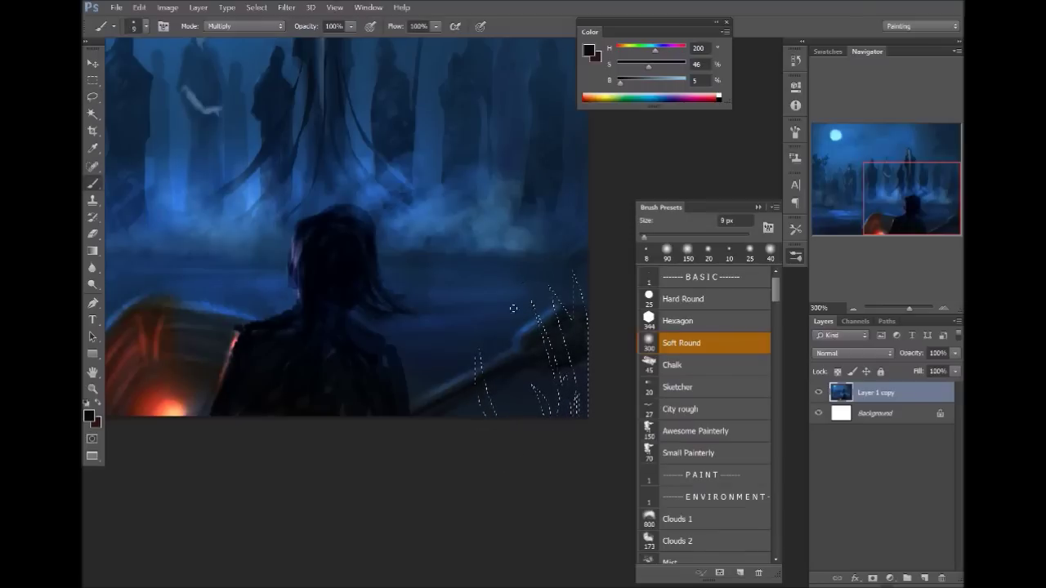
{"action": "key", "text": "]"}
{"action": "key", "text": "]"}
{"action": "key", "text": "]"}
{"action": "key", "text": "]"}
{"action": "key", "text": "]"}
{"action": "key", "text": "]"}
{"action": "key", "text": "]"}
{"action": "mouse_move", "coordinate": [656, 49]}
{"action": "left_mouse_down"}
{"action": "mouse_move", "coordinate": [623, 77]}
{"action": "mouse_move", "coordinate": [649, 65]}
{"action": "left_mouse_up"}
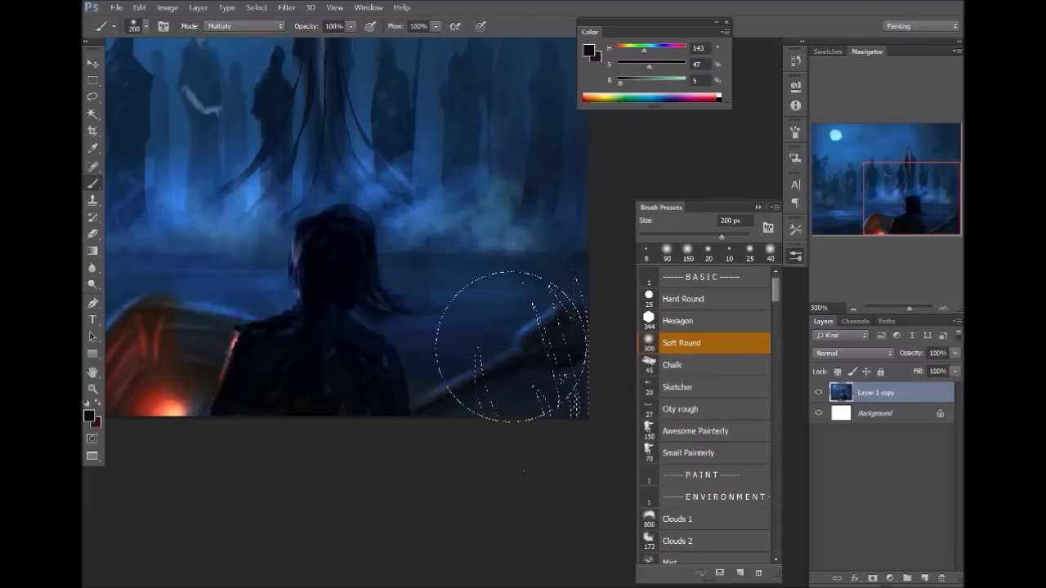
{"action": "mouse_move", "coordinate": [502, 338]}
{"action": "left_mouse_down"}
{"action": "mouse_move", "coordinate": [553, 318]}
{"action": "mouse_move", "coordinate": [560, 295]}
{"action": "left_mouse_up"}
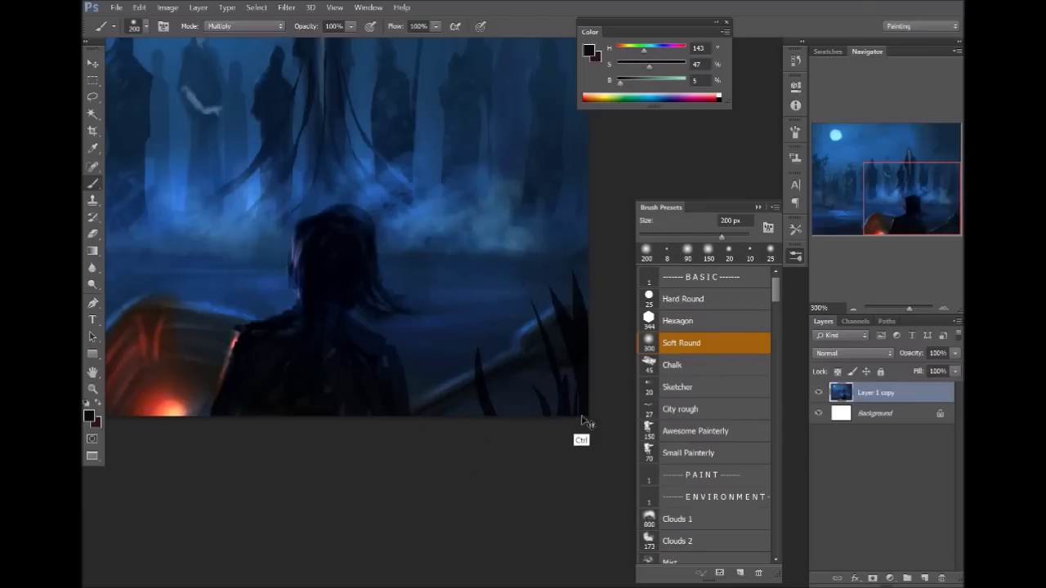
Reduce the brush to 10 px and set its blending mode to Color Dodge for work on the tallest hooded figure.
{"action": "left_click_drag", "start_coordinate": [273, 434], "coordinate": [686, 433]}
{"action": "mouse_move", "coordinate": [176, 398]}
{"action": "left_mouse_down"}
{"action": "mouse_move", "coordinate": [163, 367]}
{"action": "mouse_move", "coordinate": [350, 392]}
{"action": "left_mouse_up"}
{"action": "left_click_drag", "start_coordinate": [295, 229], "coordinate": [211, 482]}
{"action": "left_click_drag", "start_coordinate": [283, 203], "coordinate": [212, 499]}
{"action": "left_click", "coordinate": [532, 296], "text": "ctrl+alt"}
{"action": "left_click", "coordinate": [532, 296], "text": "ctrl+alt"}
{"action": "left_click_drag", "start_coordinate": [621, 364], "coordinate": [471, 419]}
{"action": "left_click_drag", "start_coordinate": [525, 235], "coordinate": [528, 359]}
{"action": "left_click", "coordinate": [497, 296], "text": "ctrl"}
{"action": "left_click", "coordinate": [491, 273], "text": "ctrl"}
{"action": "key", "text": "["}
{"action": "key", "text": "["}
{"action": "key", "text": "["}
{"action": "key", "text": "["}
{"action": "key", "text": "["}
{"action": "key", "text": "["}
{"action": "key", "text": "["}
{"action": "key", "text": "["}
{"action": "key", "text": "["}
{"action": "key", "text": "["}
{"action": "key", "text": "["}
{"action": "key", "text": "["}
{"action": "key", "text": "["}
{"action": "key", "text": "["}
{"action": "key", "text": "["}
{"action": "key", "text": "["}
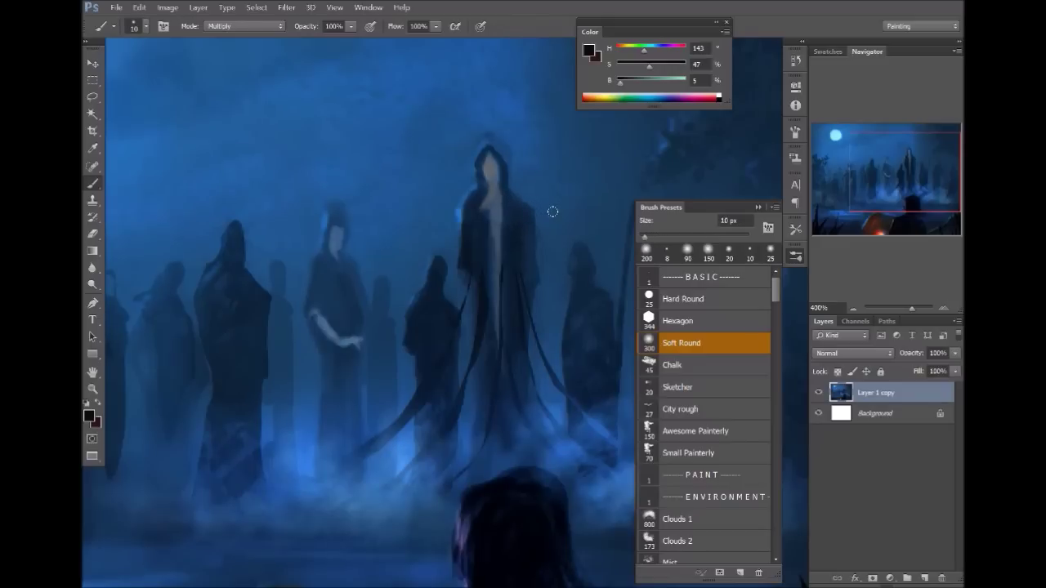
{"action": "left_click", "coordinate": [258, 27]}
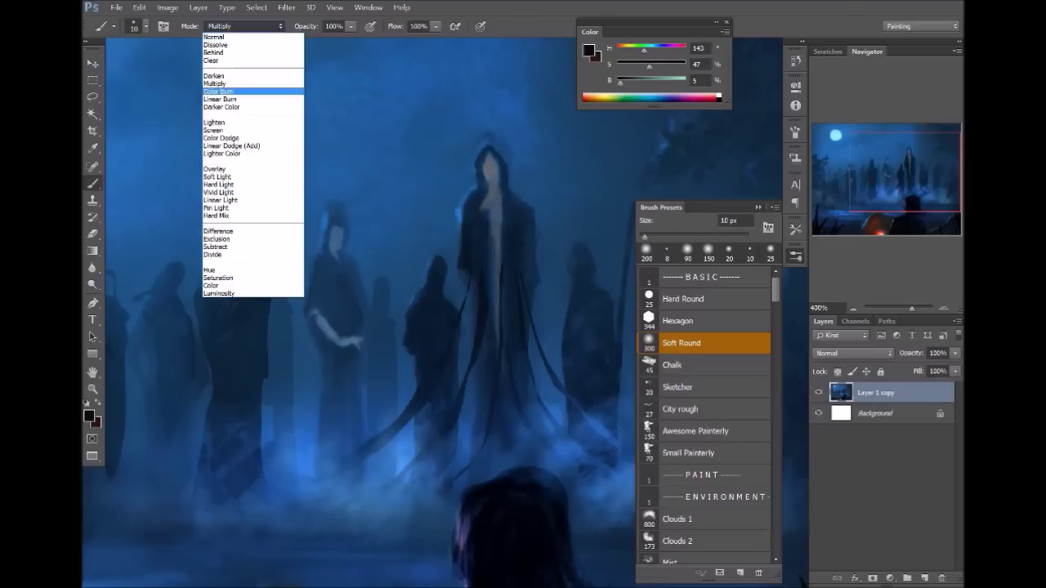
{"action": "left_click", "coordinate": [243, 136]}
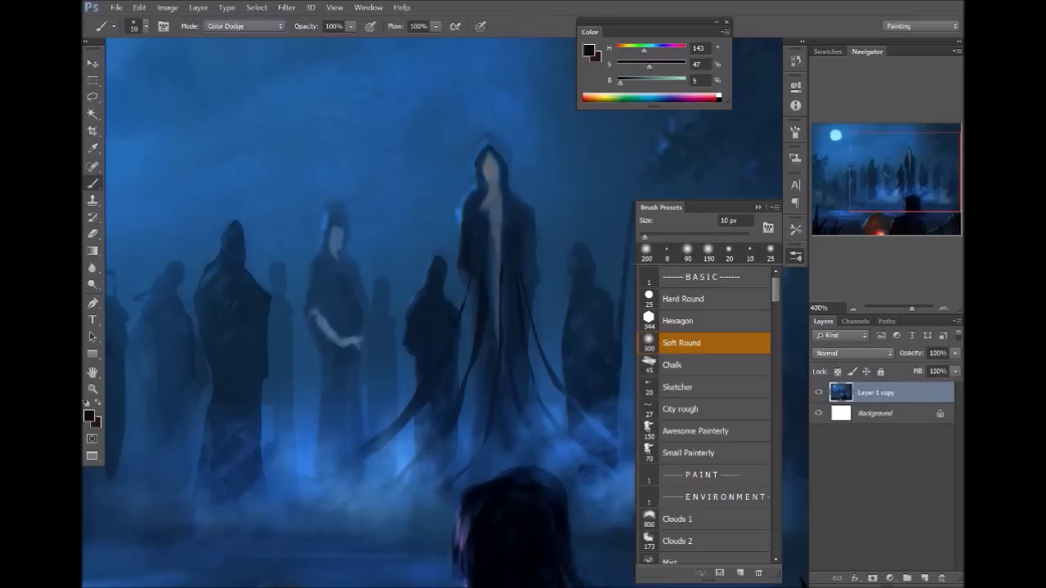
Paint the tallest hooded figure's pale forearms and hands with a sampled grey-blue (H 208, S 45, B 44) in Normal mode at 8 px.
{"action": "left_click", "coordinate": [500, 211], "text": "alt"}
{"action": "left_click", "coordinate": [450, 322]}
{"action": "key", "text": "ctrl"}
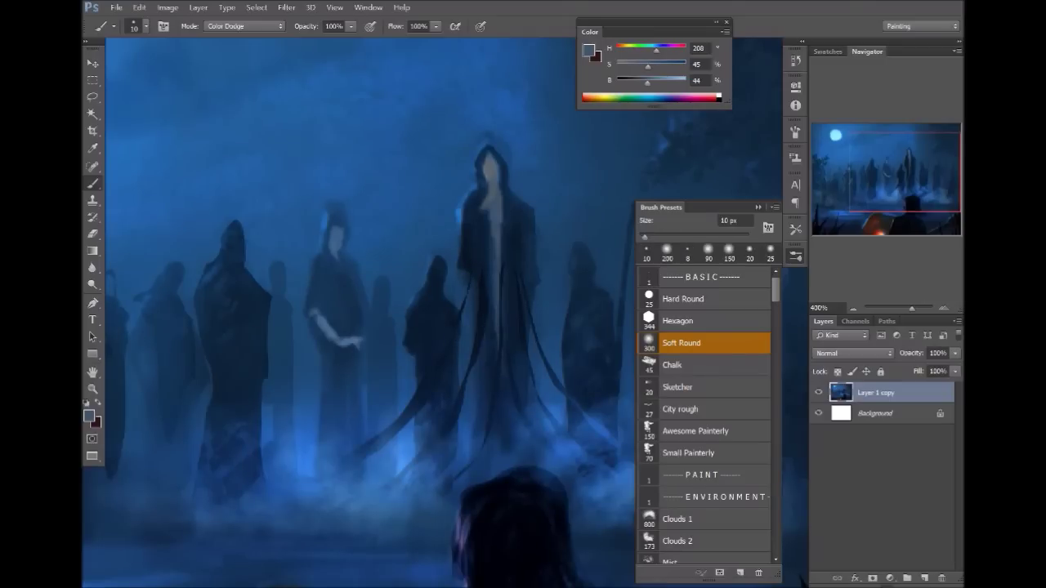
{"action": "left_click", "coordinate": [244, 26]}
{"action": "left_click", "coordinate": [237, 33]}
{"action": "key", "text": "bracketleft"}
{"action": "key", "text": "bracketleft"}
{"action": "left_click_drag", "start_coordinate": [462, 291], "coordinate": [465, 266]}
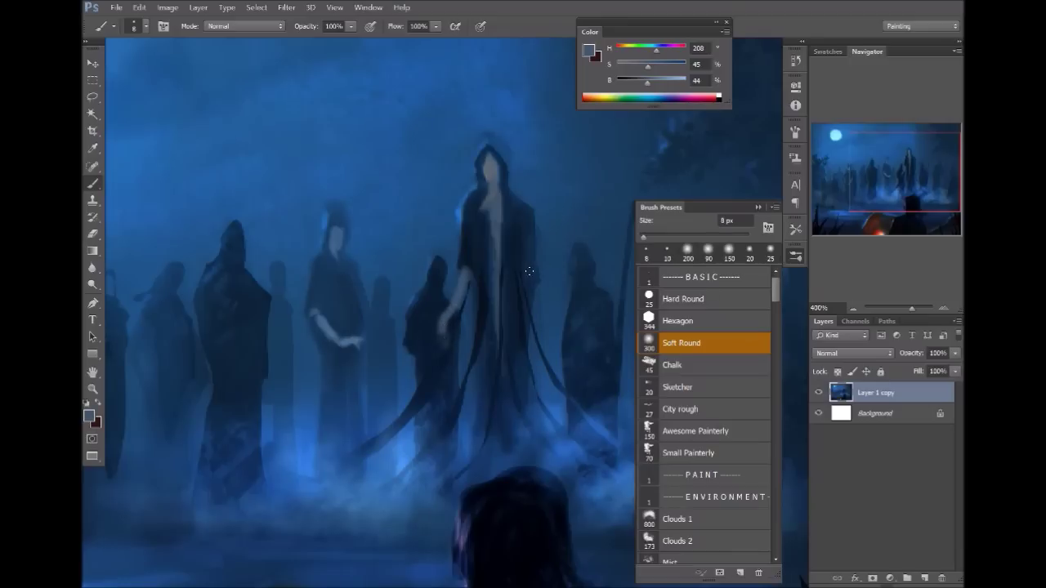
{"action": "left_click_drag", "start_coordinate": [530, 264], "coordinate": [541, 308]}
{"action": "left_click", "coordinate": [482, 209], "text": "alt"}
{"action": "left_click", "coordinate": [503, 270], "text": "ctrl+alt"}
{"action": "left_click", "coordinate": [503, 271], "text": "ctrl+alt"}
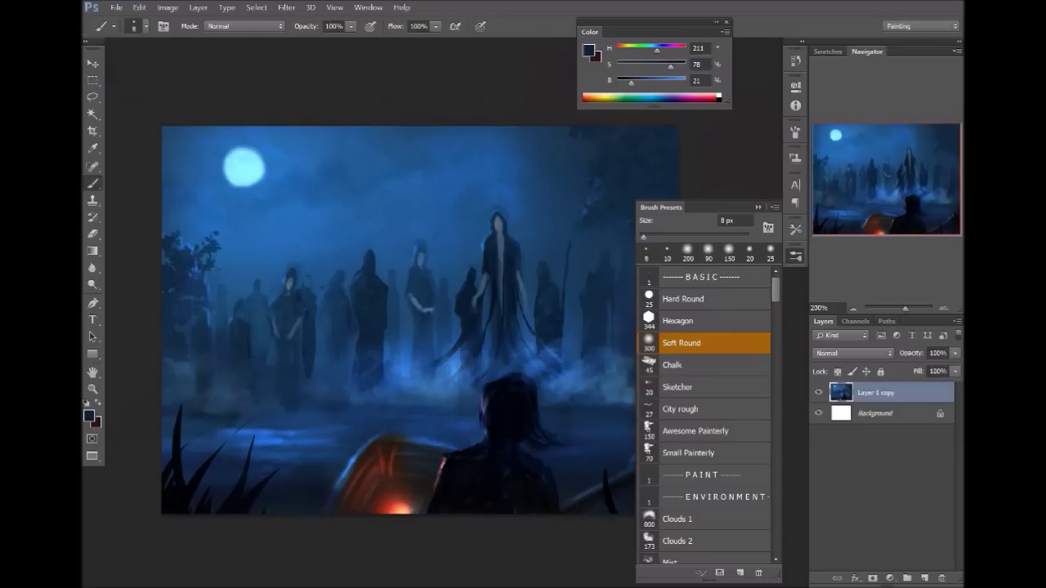
Dismiss the error message and reselect Layer 1 copy for painting.
{"action": "key", "text": "ctrl+shift+Escape"}
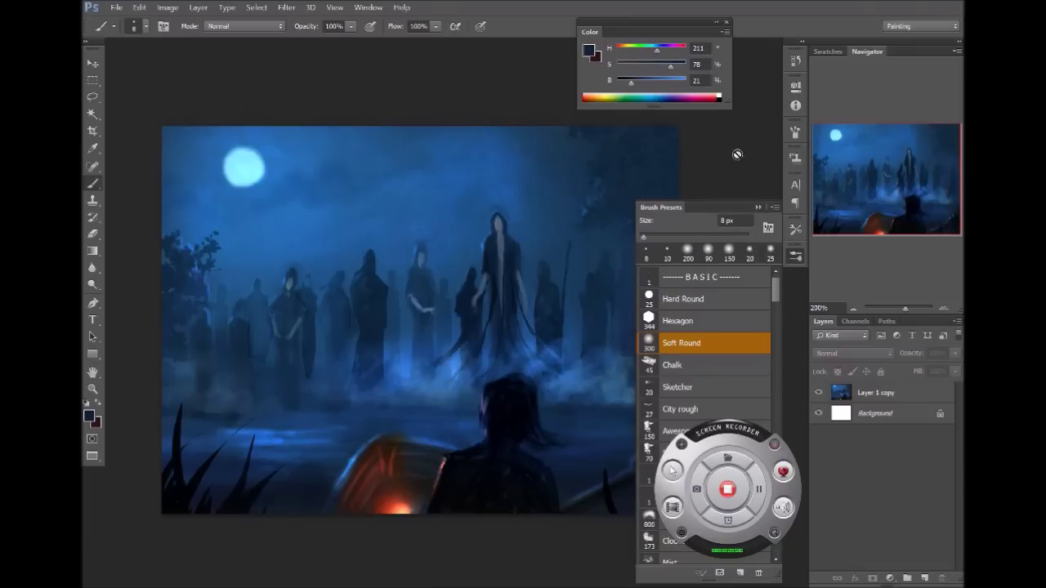
{"action": "left_click", "coordinate": [737, 154]}
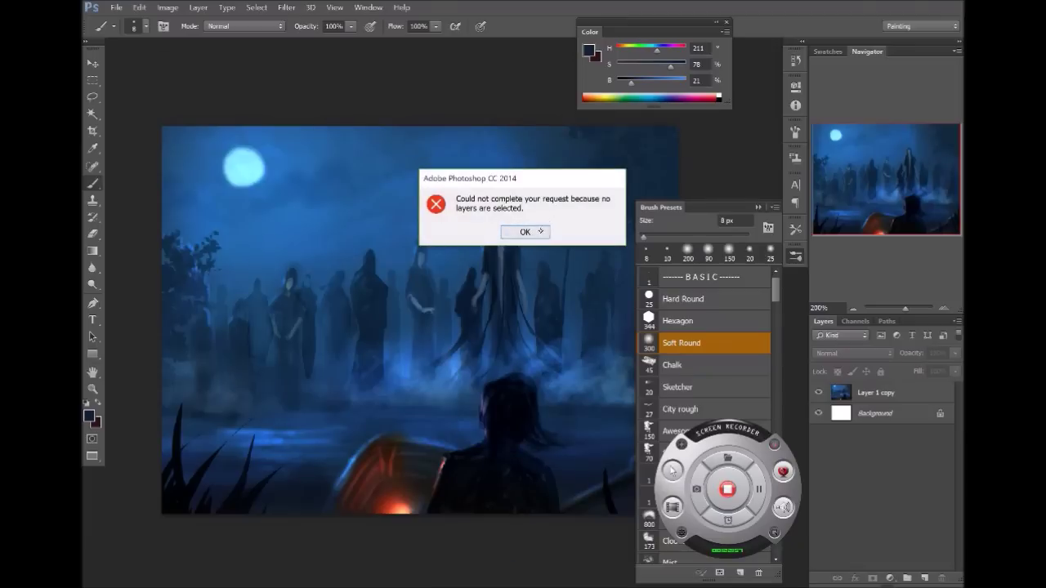
{"action": "left_click", "coordinate": [523, 231]}
{"action": "mouse_move", "coordinate": [564, 335]}
{"action": "left_mouse_down"}
{"action": "mouse_move", "coordinate": [489, 304]}
{"action": "mouse_move", "coordinate": [585, 250]}
{"action": "left_mouse_up"}
{"action": "left_click", "coordinate": [878, 394]}
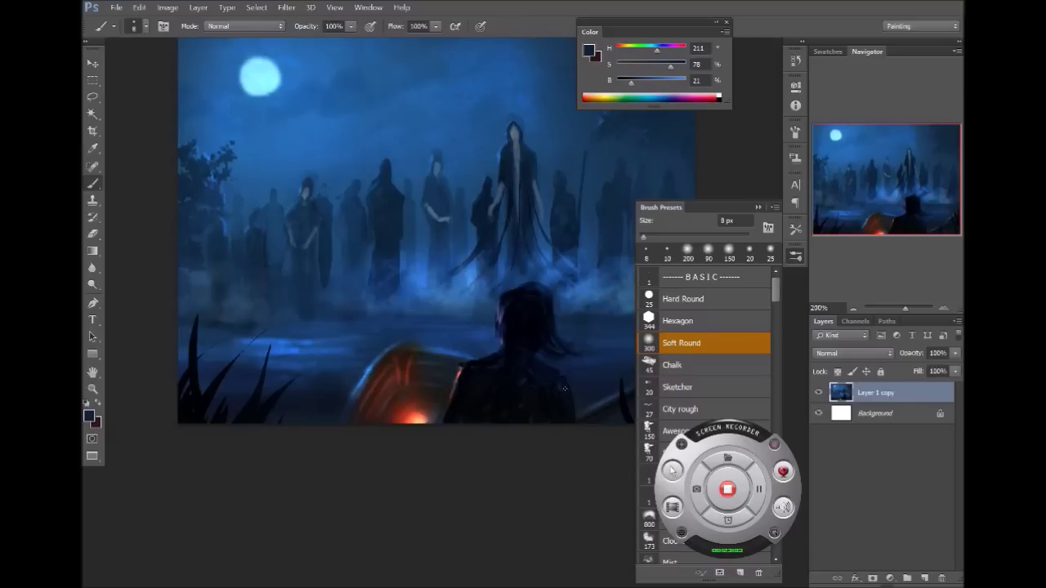
Try a sampled blue highlight (H 210, S 71, B 65) across the foreground figure's shoulder, and undo the stroke.
{"action": "left_click", "coordinate": [577, 313], "text": "alt"}
{"action": "key", "text": "bracketright"}
{"action": "key", "text": "bracketright"}
{"action": "key", "text": "bracketright"}
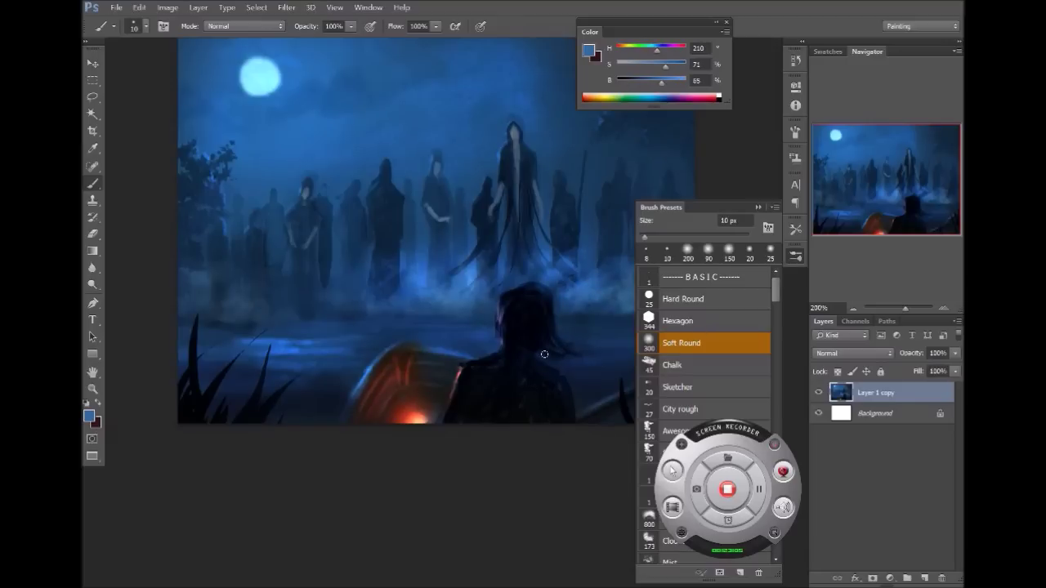
{"action": "left_click_drag", "start_coordinate": [531, 371], "coordinate": [553, 367]}
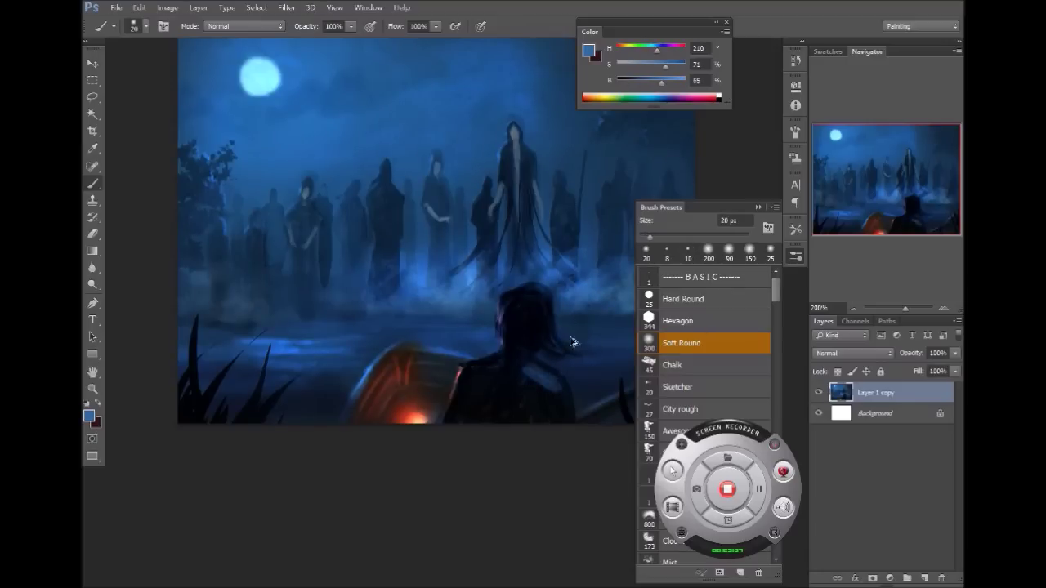
{"action": "key", "text": "ctrl+z"}
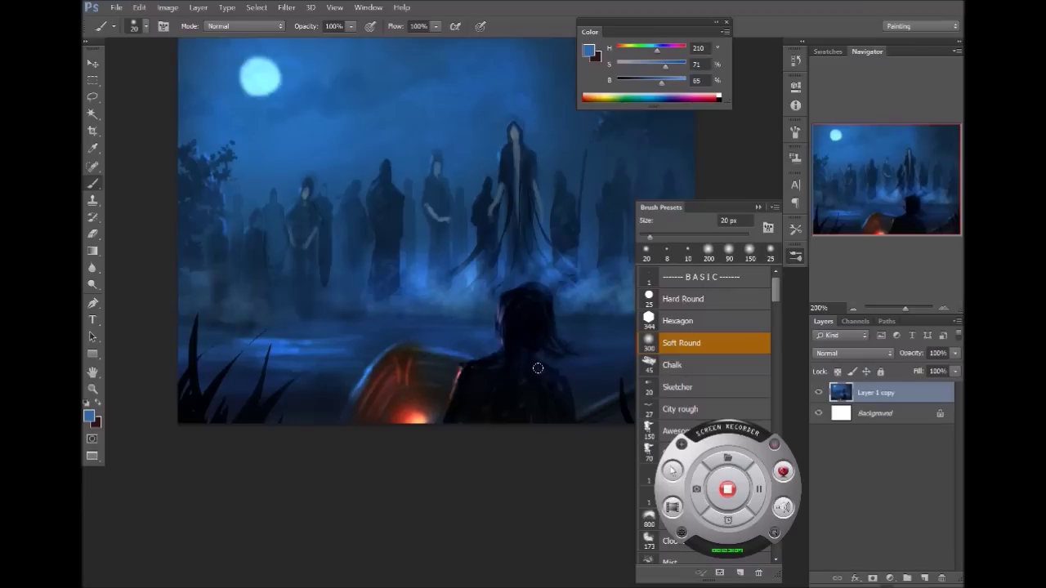
Shade the foreground figure's shoulders and back at 20 px with sampled dark blue (H 214, S 76, B 26) and near-black (H 203, S 62, B 5).
{"action": "left_click", "coordinate": [549, 394], "text": "alt"}
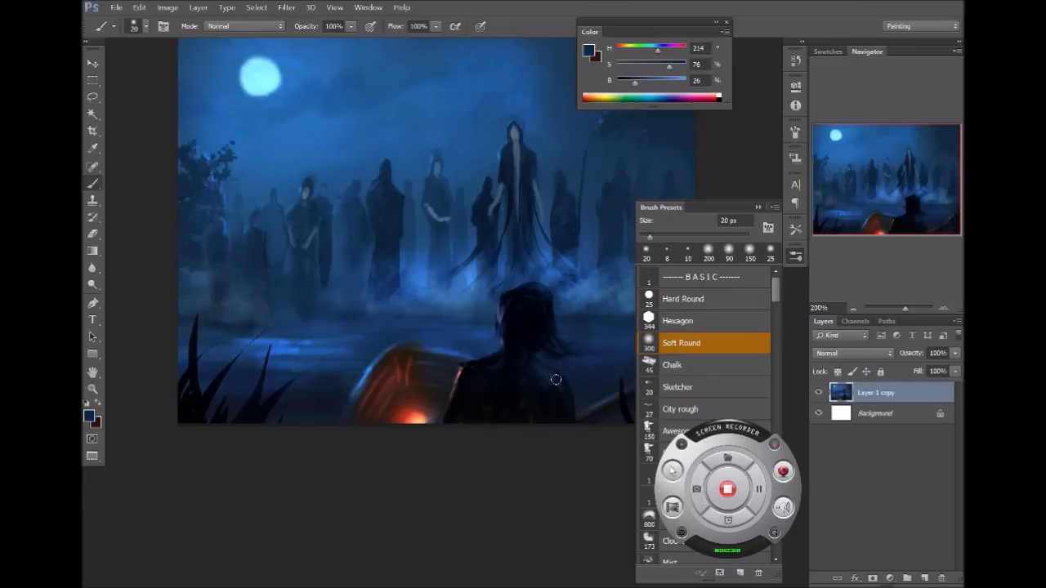
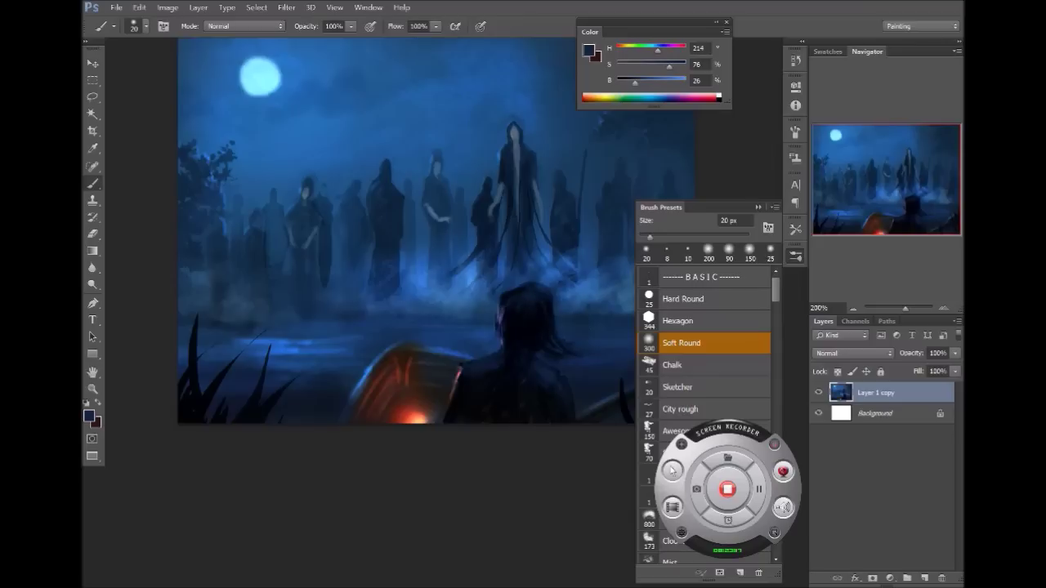
{"action": "left_click", "coordinate": [474, 417], "text": "alt"}
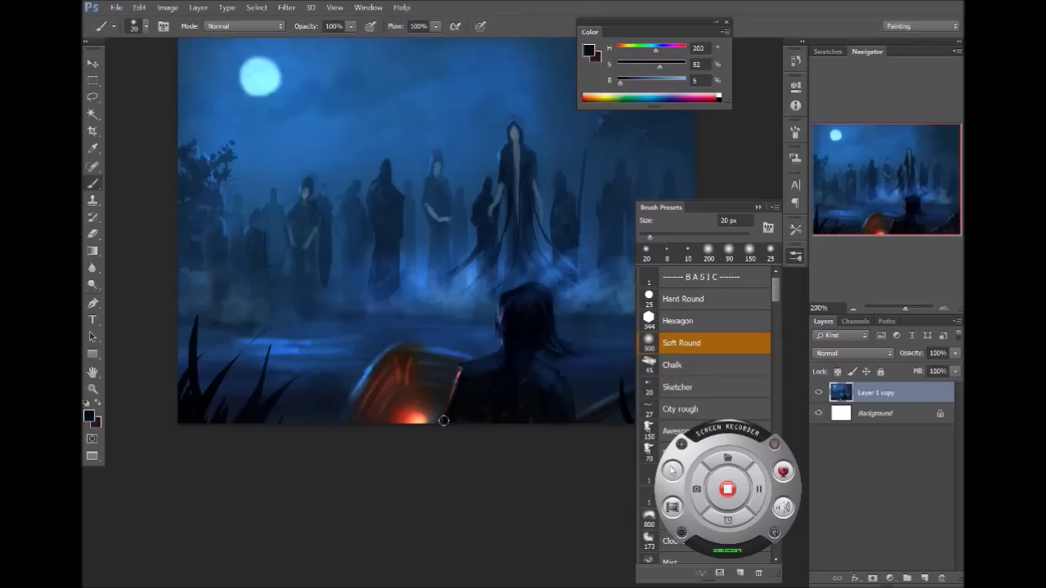
Flip the whole canvas horizontally to check the composition.
{"action": "left_click_drag", "start_coordinate": [568, 281], "coordinate": [510, 323]}
{"action": "left_click", "coordinate": [168, 8]}
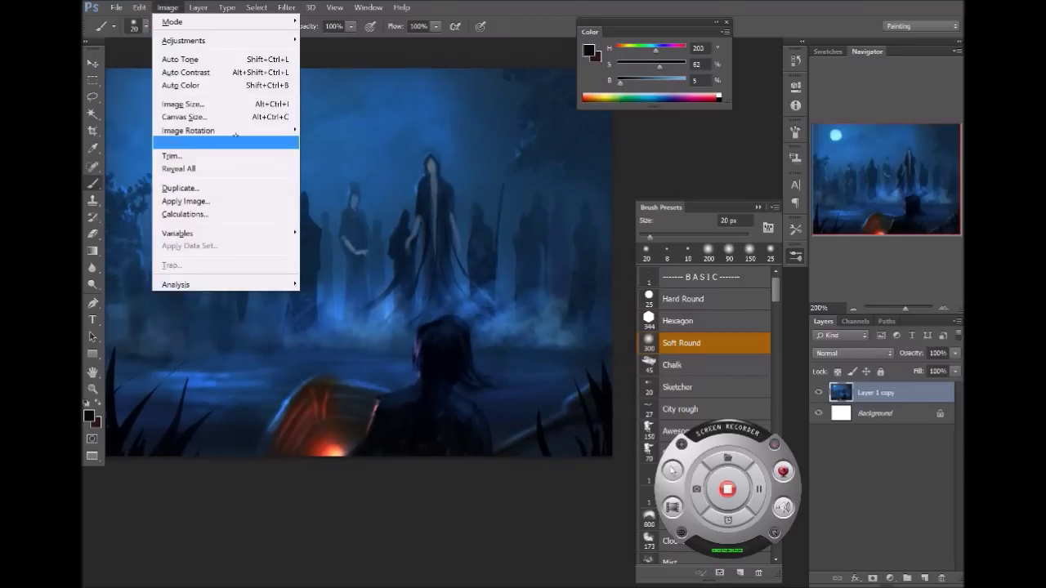
{"action": "mouse_move", "coordinate": [286, 130]}
{"action": "left_click", "coordinate": [345, 187]}
{"action": "left_click_drag", "start_coordinate": [528, 285], "coordinate": [643, 255]}
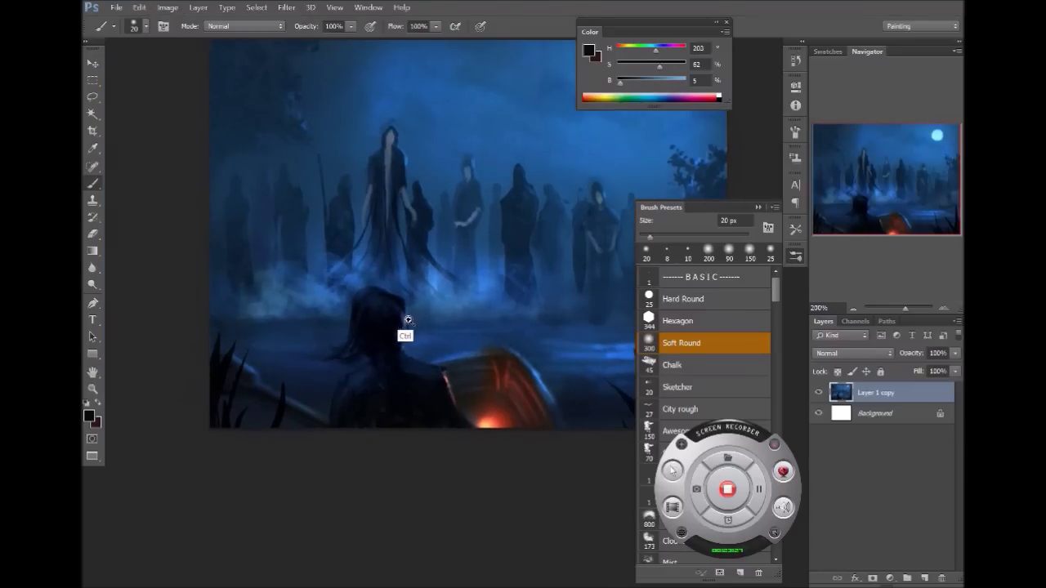
Refine the top of the foreground figure's head with a sampled near-black blue (H 225, S 100, B 3) at 8 px.
{"action": "left_click", "coordinate": [408, 318], "text": "ctrl"}
{"action": "left_click", "coordinate": [365, 326], "text": "alt"}
{"action": "key", "text": "bracketleft"}
{"action": "key", "text": "bracketleft"}
{"action": "key", "text": "bracketleft"}
{"action": "left_click_drag", "start_coordinate": [366, 272], "coordinate": [383, 279]}
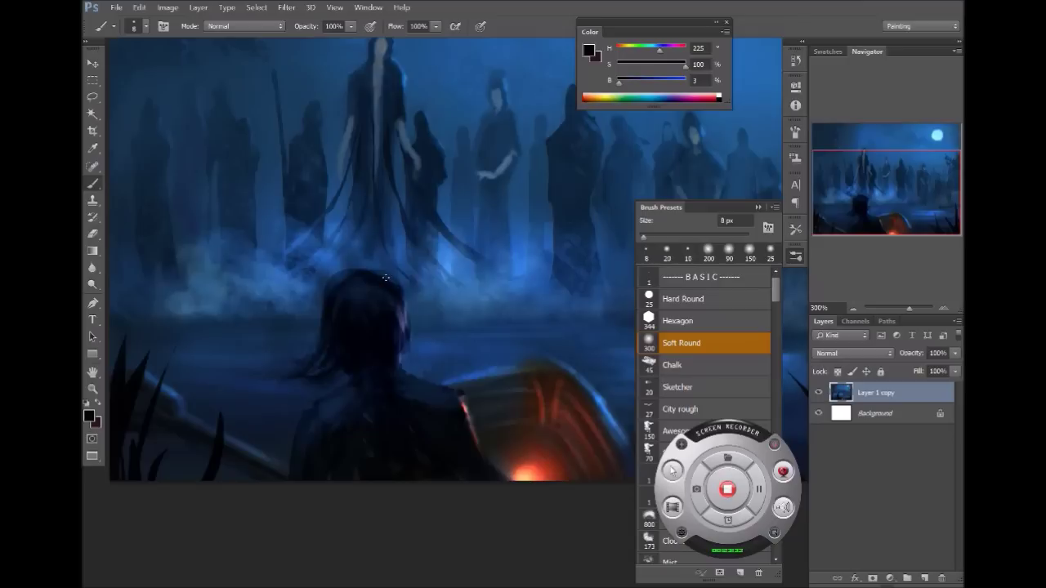
Darken the tallest figure's hood and give it a pointed tip with a sampled dark blue (H 211, S 78, B 25) in Multiply mode at 6 px.
{"action": "left_click", "coordinate": [527, 253], "text": "ctrl+alt"}
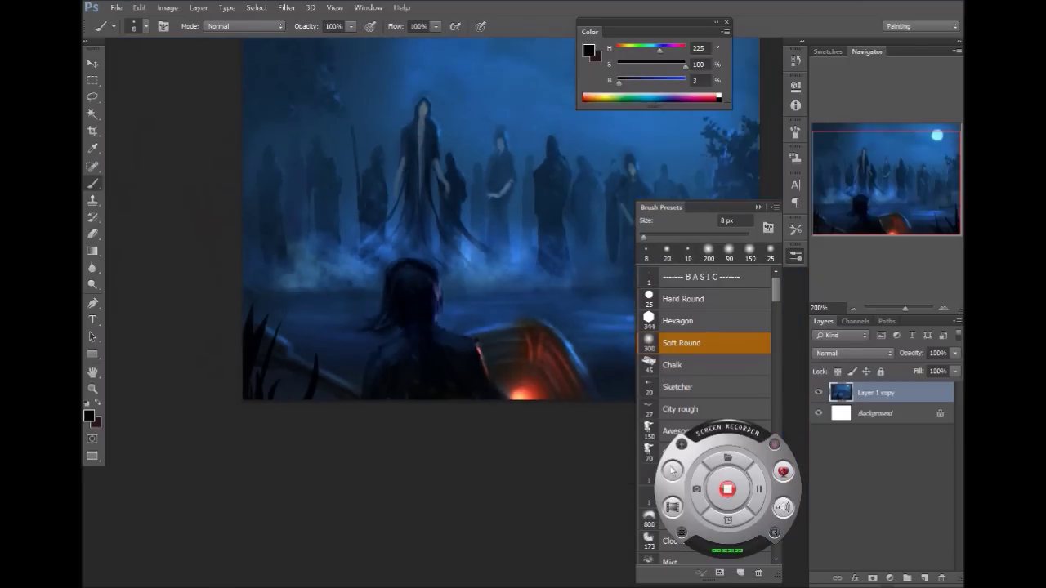
{"action": "mouse_move", "coordinate": [524, 204]}
{"action": "left_mouse_down"}
{"action": "mouse_move", "coordinate": [359, 208]}
{"action": "mouse_move", "coordinate": [370, 204]}
{"action": "left_mouse_up"}
{"action": "left_click", "coordinate": [268, 175], "text": "ctrl"}
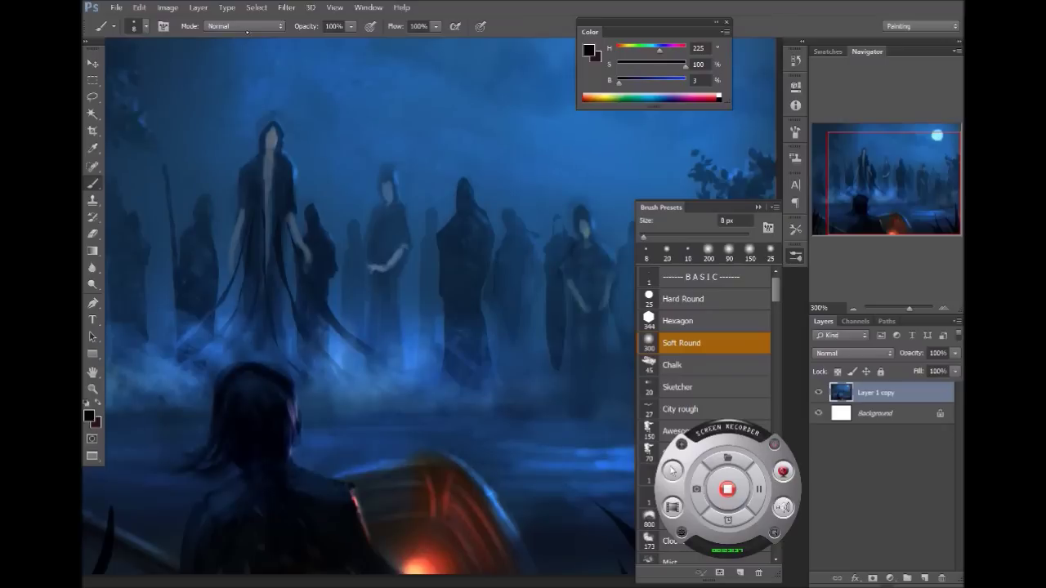
{"action": "left_click", "coordinate": [253, 26]}
{"action": "key", "text": "alt"}
{"action": "left_click", "coordinate": [266, 130], "text": "alt"}
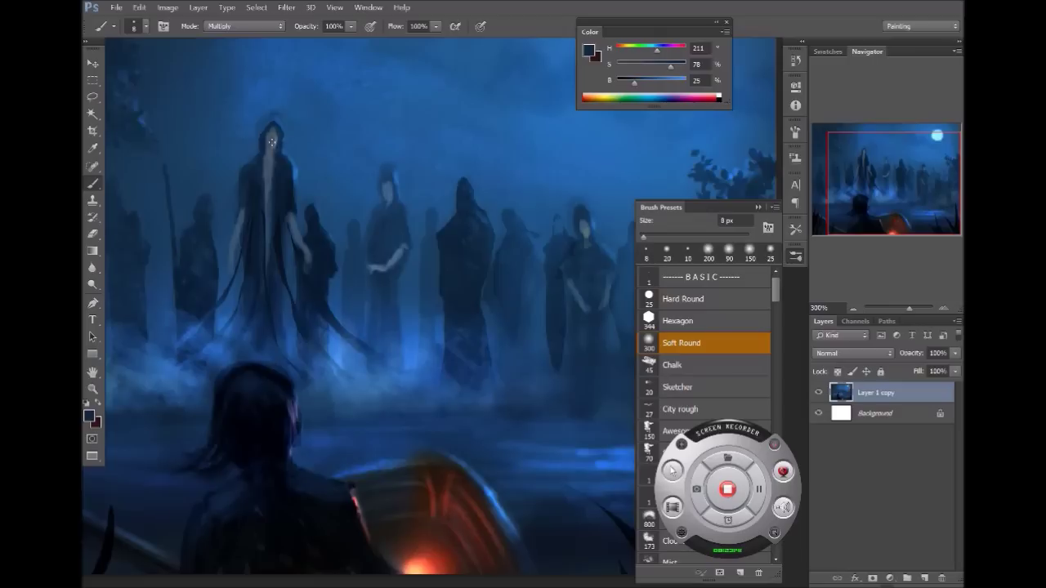
{"action": "left_click_drag", "start_coordinate": [264, 173], "coordinate": [268, 188]}
{"action": "left_click_drag", "start_coordinate": [273, 147], "coordinate": [538, 198]}
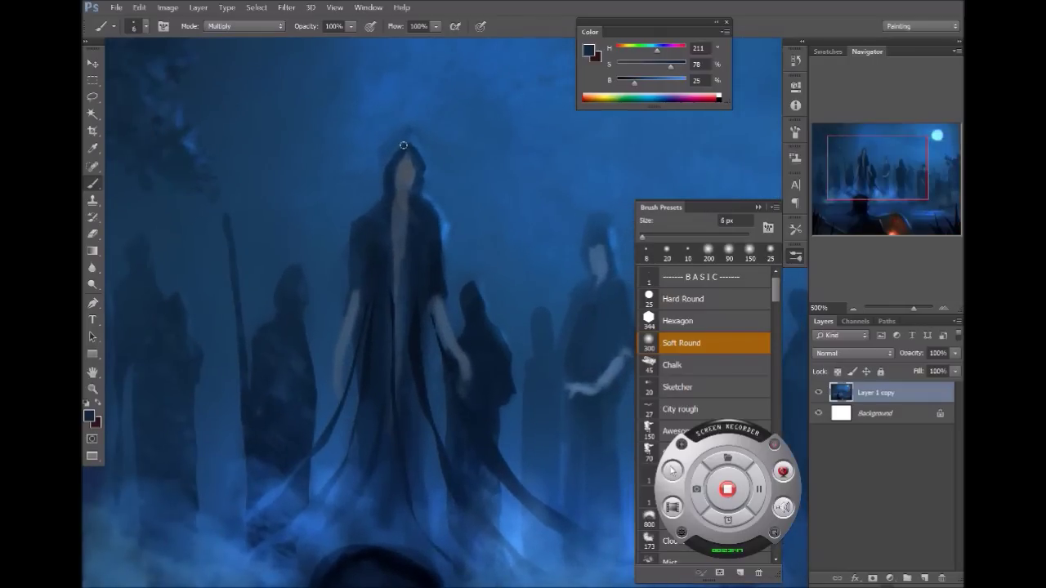
{"action": "mouse_move", "coordinate": [389, 158]}
{"action": "left_mouse_down"}
{"action": "mouse_move", "coordinate": [402, 139]}
{"action": "mouse_move", "coordinate": [382, 174]}
{"action": "left_mouse_up"}
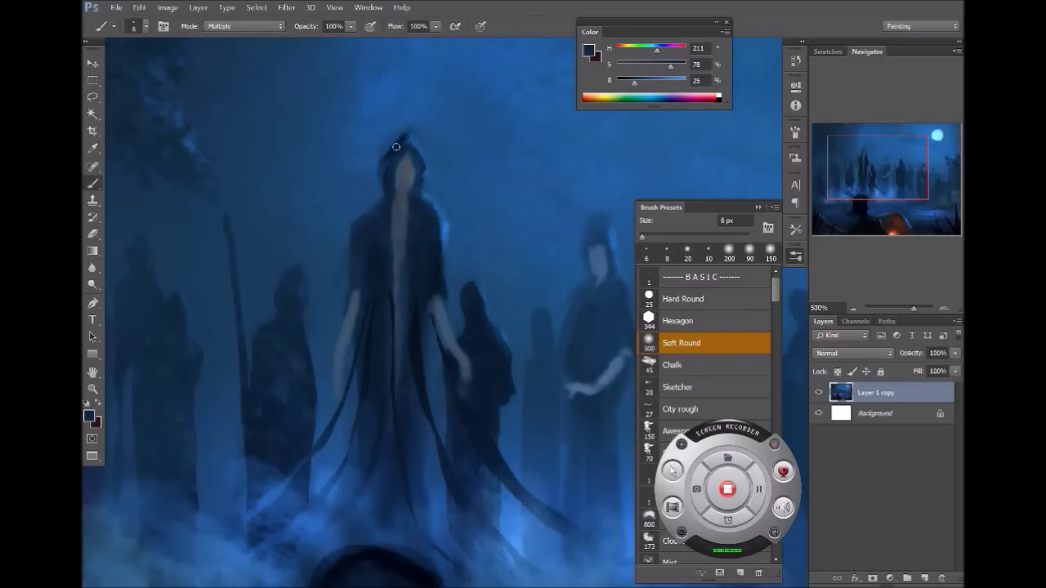
Paint glowing eyes on the tallest hooded figure with pale cream (H 34, S 18, B 100) in Color Dodge mode at 2 px.
{"action": "left_click", "coordinate": [247, 26]}
{"action": "left_click_drag", "start_coordinate": [677, 80], "coordinate": [686, 80]}
{"action": "left_click", "coordinate": [624, 48]}
{"action": "left_click", "coordinate": [631, 64]}
{"action": "left_click_drag", "start_coordinate": [626, 49], "coordinate": [623, 49]}
{"action": "key", "text": "bracketleft"}
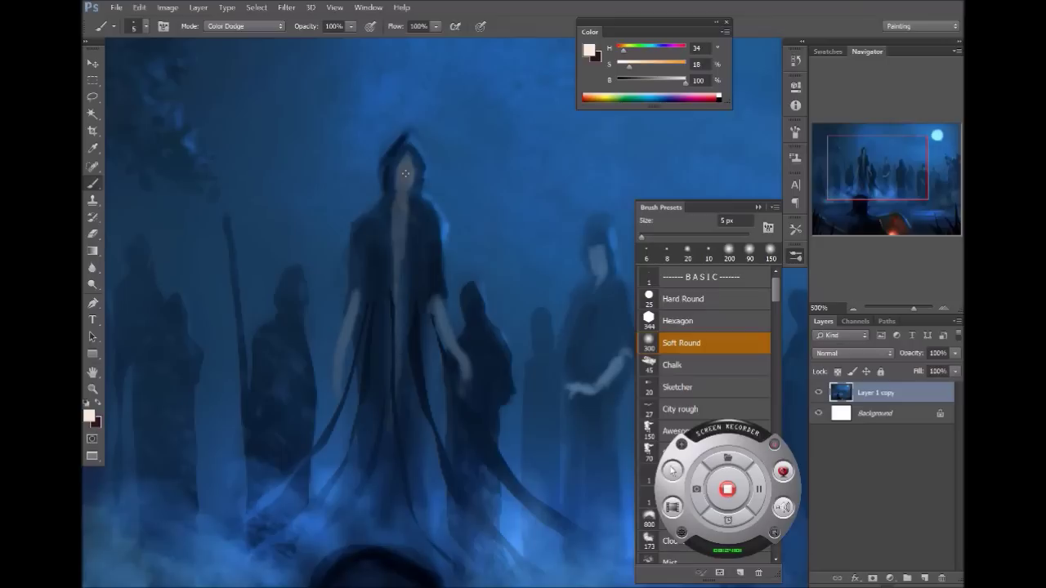
{"action": "key", "text": "bracketleft"}
{"action": "key", "text": "bracketleft"}
Add glowing eyes to the pale-faced figure with clasped arms beside the tallest one, using a 3 px brush.
{"action": "left_click", "coordinate": [555, 316], "text": "ctrl+alt"}
{"action": "left_click_drag", "start_coordinate": [588, 363], "coordinate": [459, 357]}
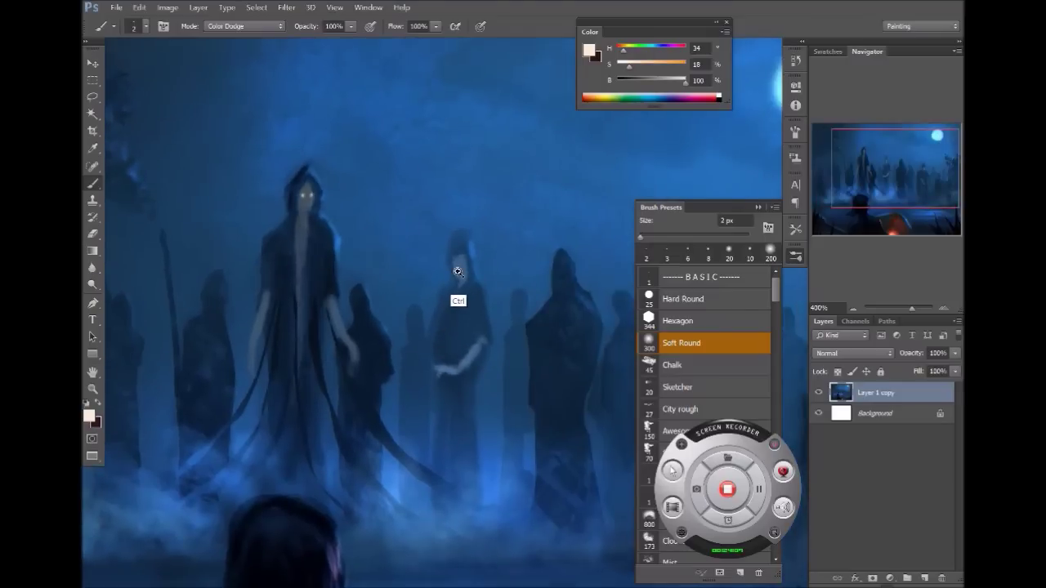
{"action": "left_click", "coordinate": [458, 272], "text": "ctrl"}
{"action": "left_click_drag", "start_coordinate": [458, 272], "coordinate": [470, 259]}
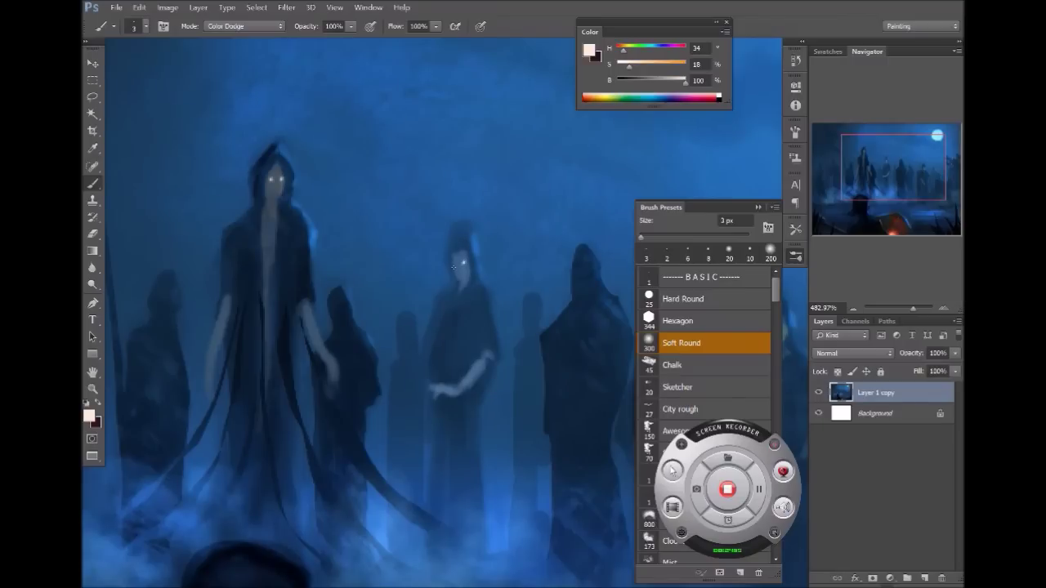
Paint a dim face inside the dark central figure's hood with a sampled grey-blue (H 206, S 29, B 38) in Normal mode at 5 px.
{"action": "left_click", "coordinate": [564, 327], "text": "ctrl+alt"}
{"action": "left_click", "coordinate": [586, 340], "text": "ctrl+alt"}
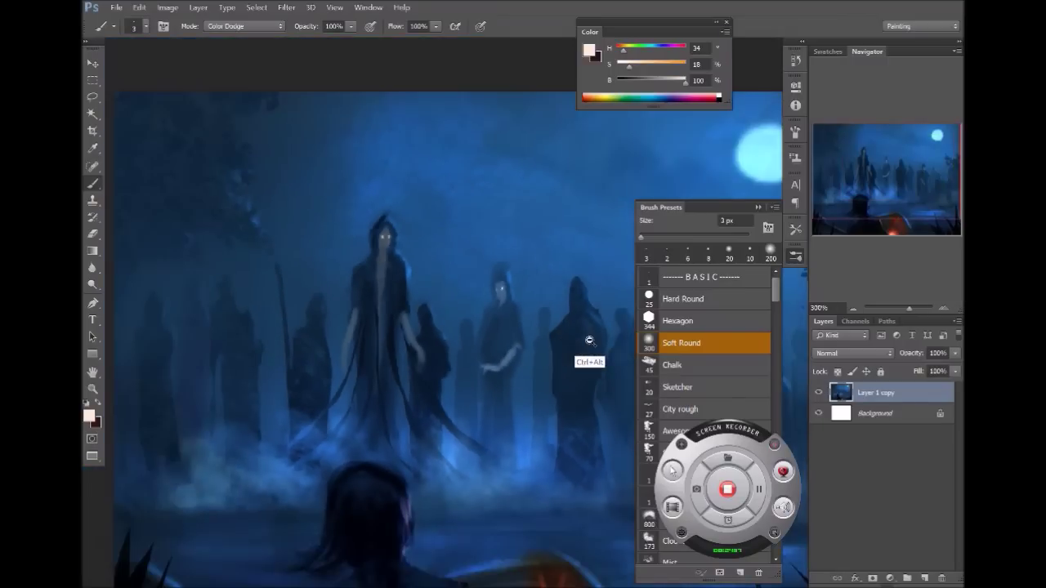
{"action": "left_click", "coordinate": [593, 350], "text": "ctrl+alt"}
{"action": "left_click_drag", "start_coordinate": [593, 379], "coordinate": [476, 352]}
{"action": "left_click", "coordinate": [479, 364], "text": "ctrl"}
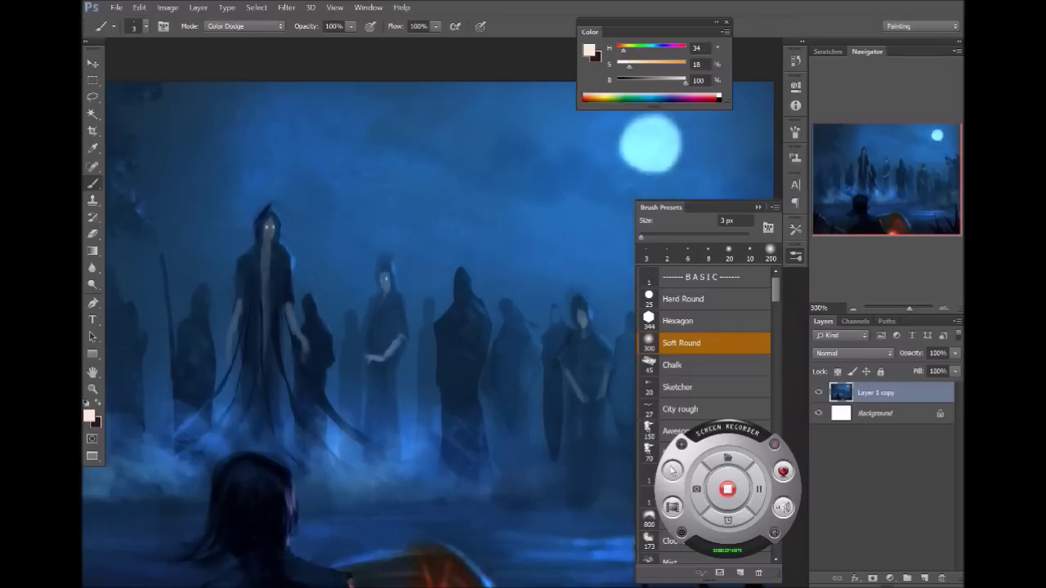
{"action": "left_click", "coordinate": [245, 25]}
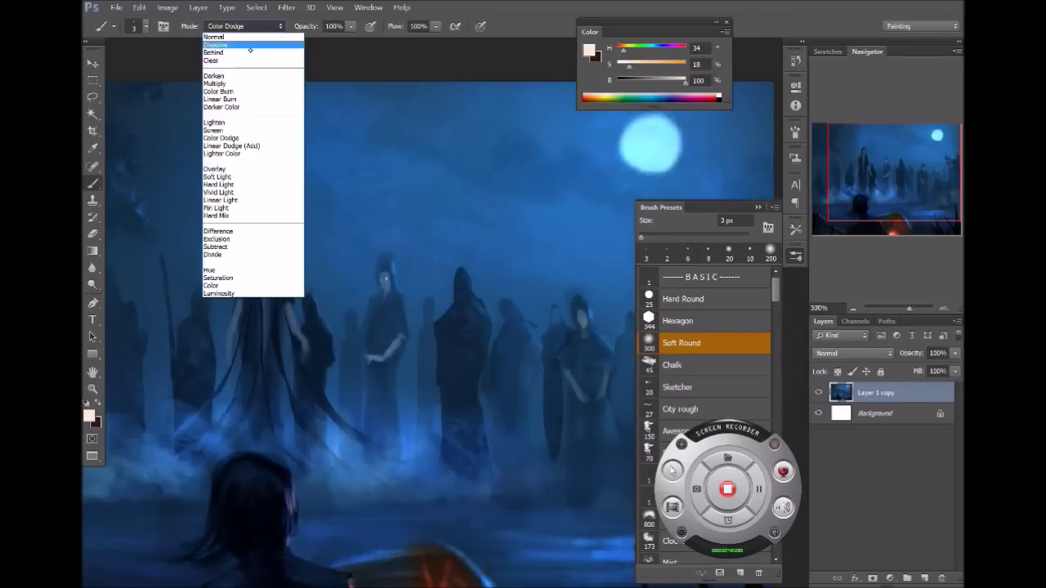
{"action": "left_click", "coordinate": [237, 37]}
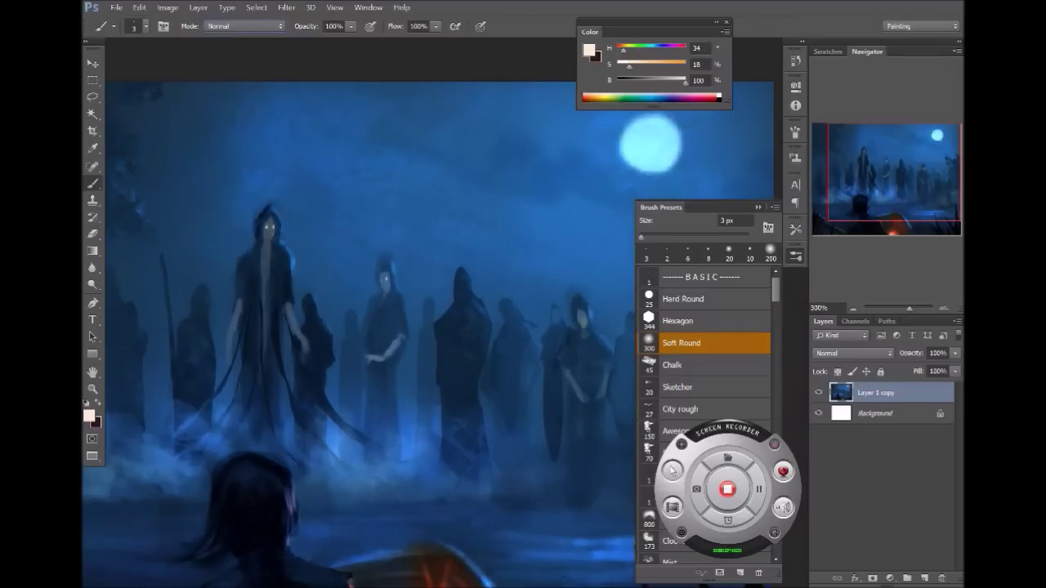
{"action": "left_click", "coordinate": [272, 249], "text": "alt"}
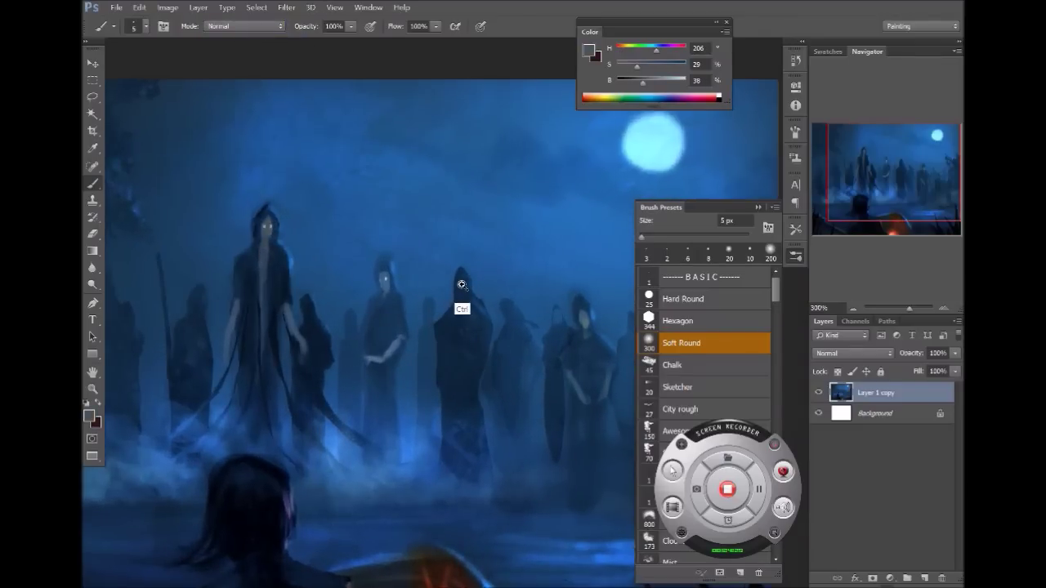
{"action": "scroll", "coordinate": [462, 285], "scroll_direction": "up", "scroll_amount": 3}
{"action": "left_click_drag", "start_coordinate": [458, 280], "coordinate": [464, 277]}
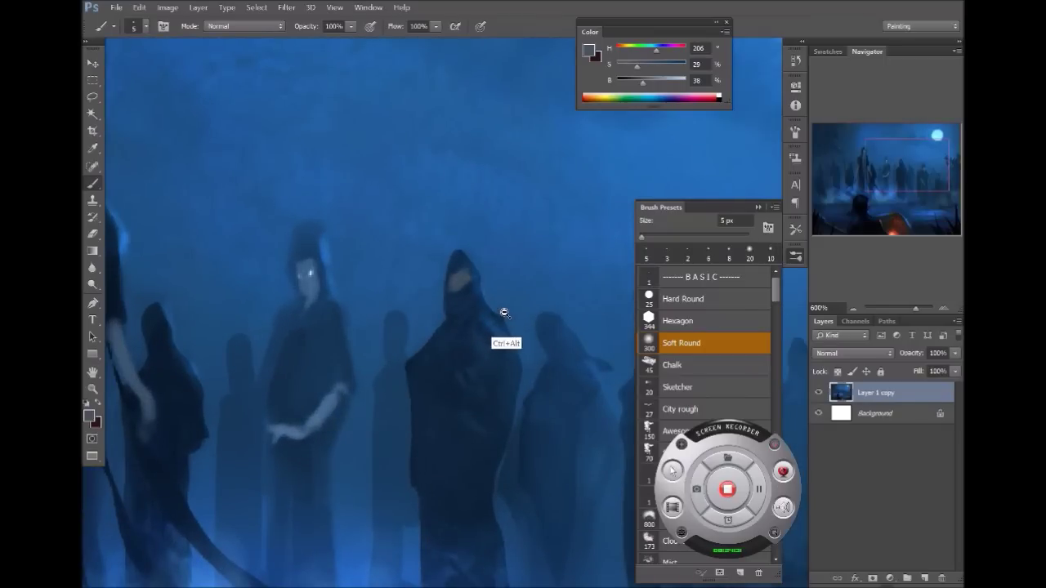
Add uniform noise at 2.46% to the whole painting.
{"action": "scroll", "coordinate": [503, 315], "scroll_direction": "down", "scroll_amount": 3}
{"action": "scroll", "coordinate": [576, 328], "scroll_direction": "down", "scroll_amount": 2}
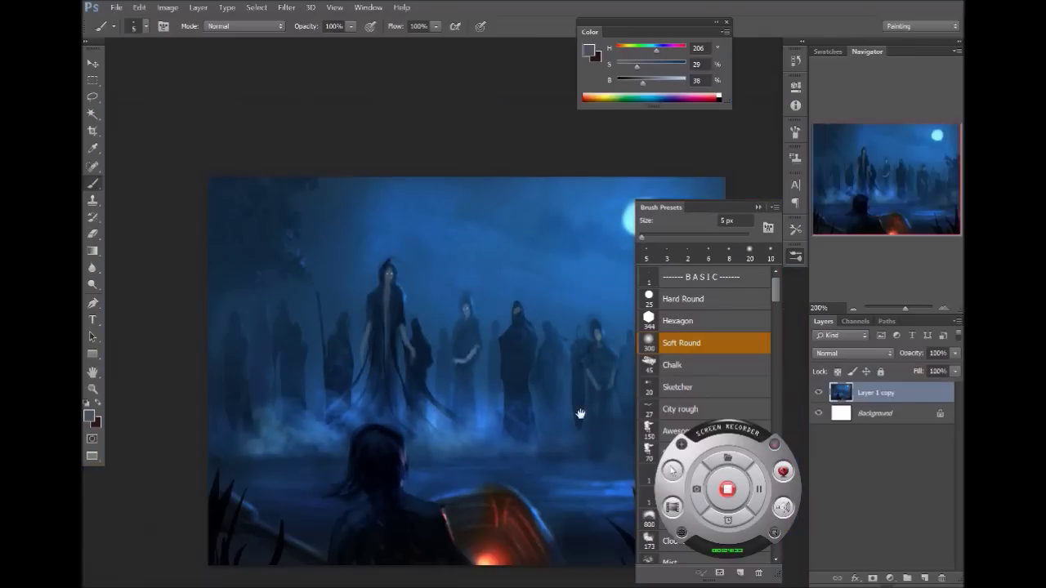
{"action": "scroll", "coordinate": [408, 367], "scroll_direction": "down", "scroll_amount": 1}
{"action": "scroll", "coordinate": [465, 372], "scroll_direction": "down", "scroll_amount": 2}
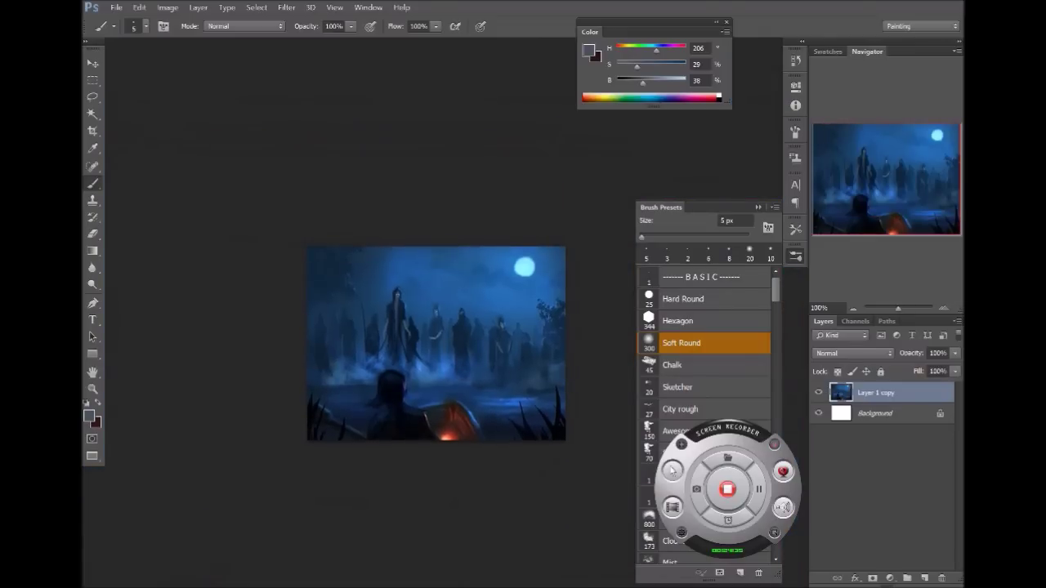
{"action": "left_click", "coordinate": [286, 7]}
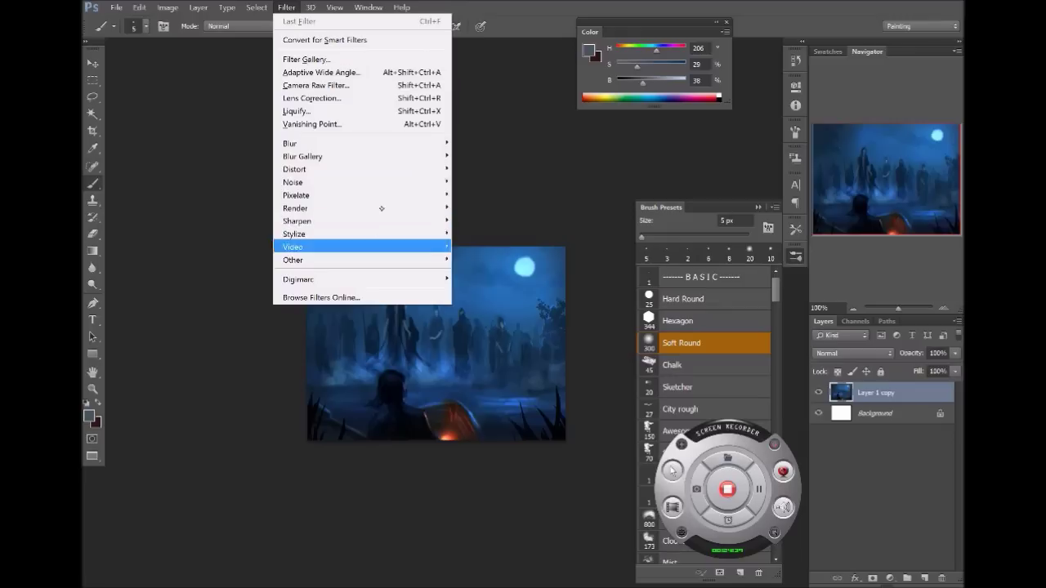
{"action": "mouse_move", "coordinate": [360, 180]}
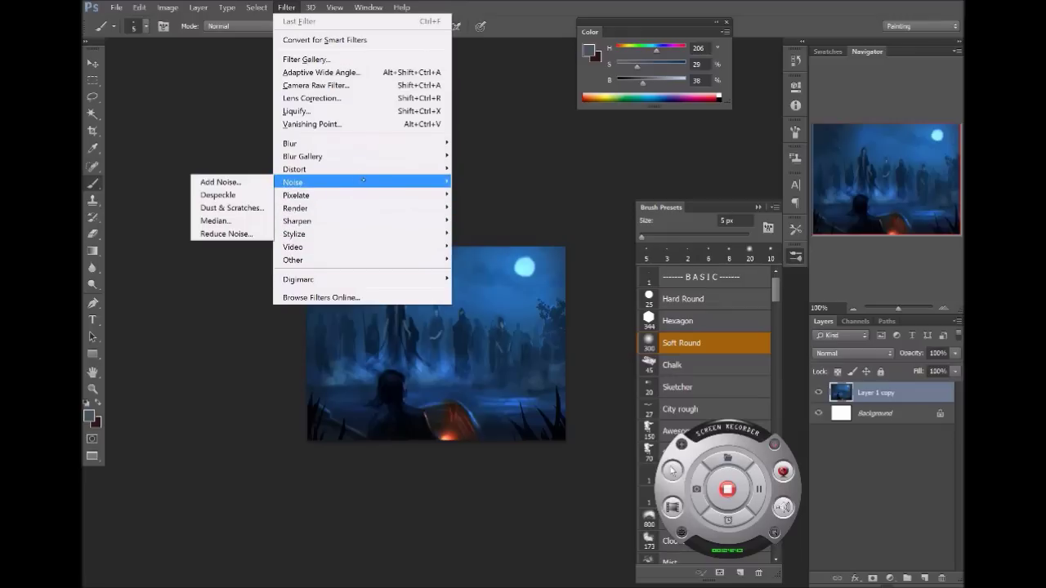
{"action": "left_click", "coordinate": [221, 181]}
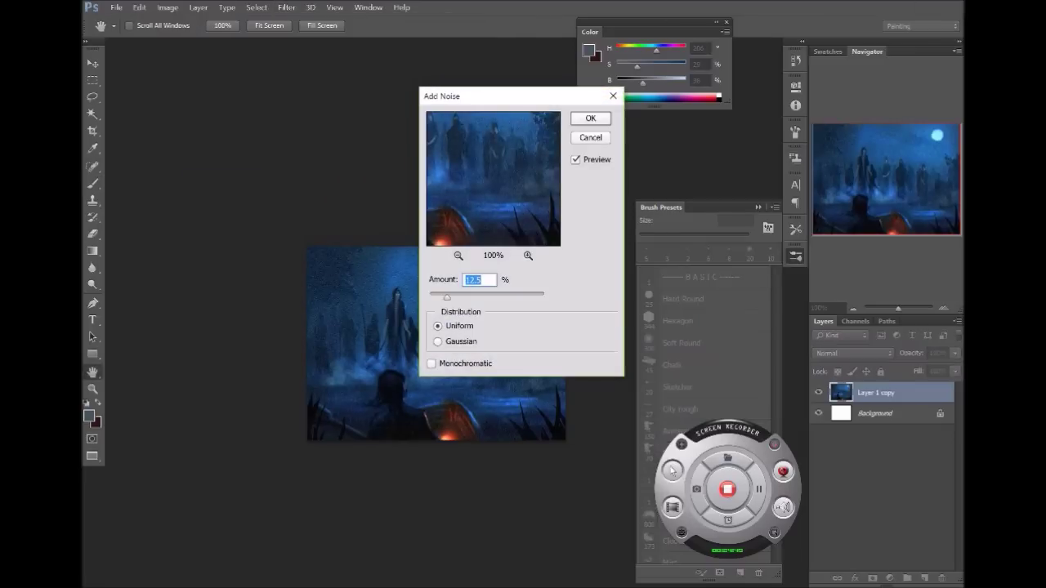
{"action": "left_click_drag", "start_coordinate": [531, 98], "coordinate": [700, 94]}
{"action": "mouse_move", "coordinate": [616, 278]}
{"action": "left_mouse_down"}
{"action": "mouse_move", "coordinate": [596, 309]}
{"action": "mouse_move", "coordinate": [604, 292]}
{"action": "left_mouse_up"}
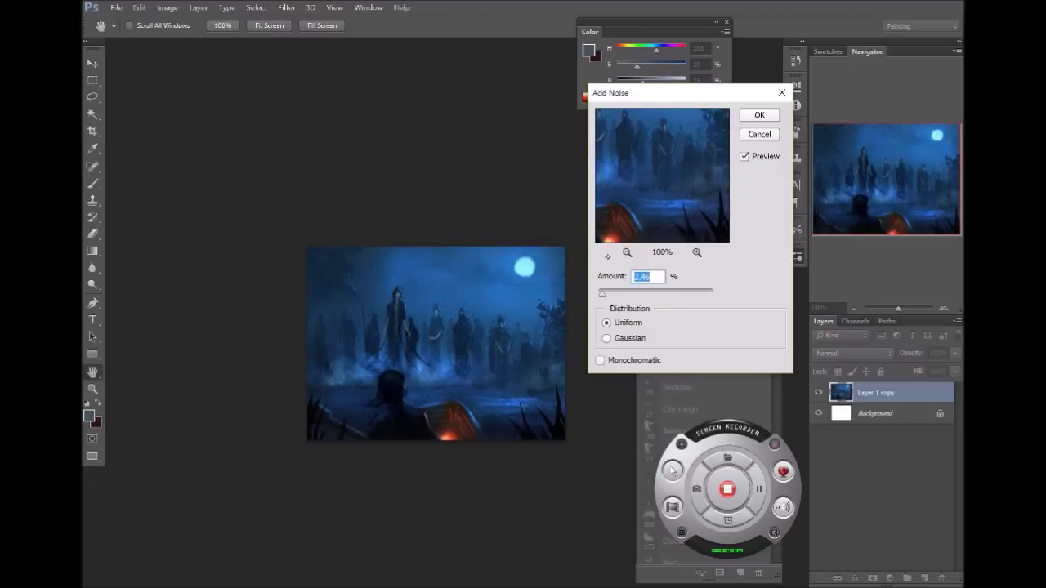
{"action": "left_click", "coordinate": [758, 114]}
Start an Unsharp Mask on the painting with the amount at 74% and the threshold at 14 levels.
{"action": "left_click", "coordinate": [287, 8]}
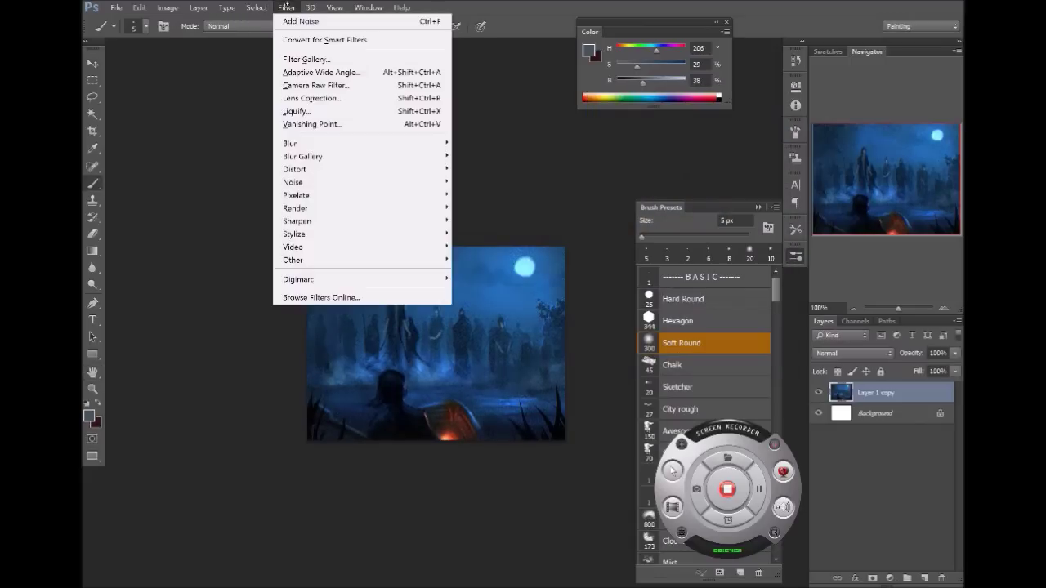
{"action": "mouse_move", "coordinate": [343, 219]}
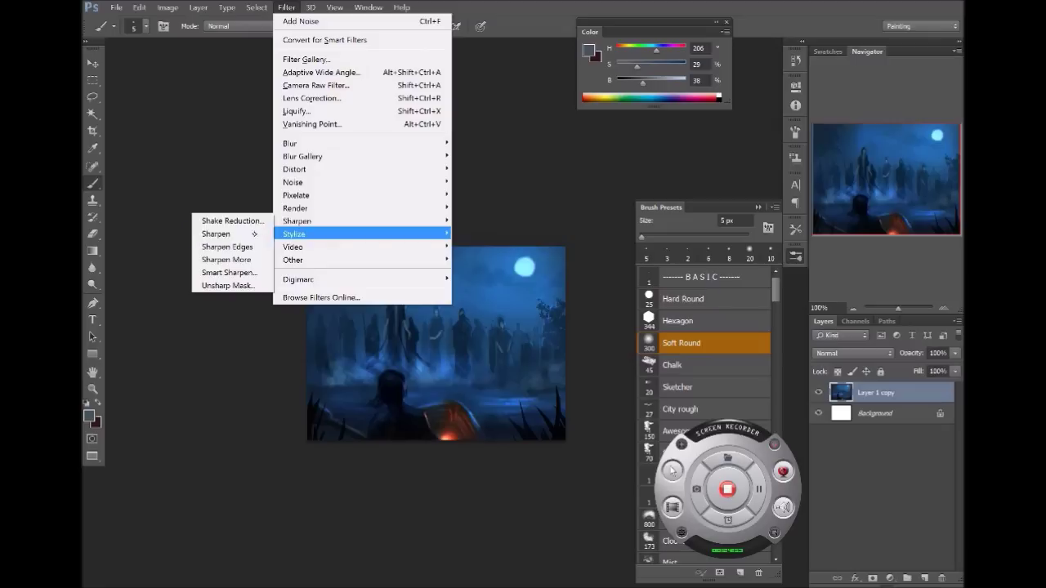
{"action": "left_click", "coordinate": [238, 283]}
{"action": "left_click_drag", "start_coordinate": [511, 92], "coordinate": [728, 89]}
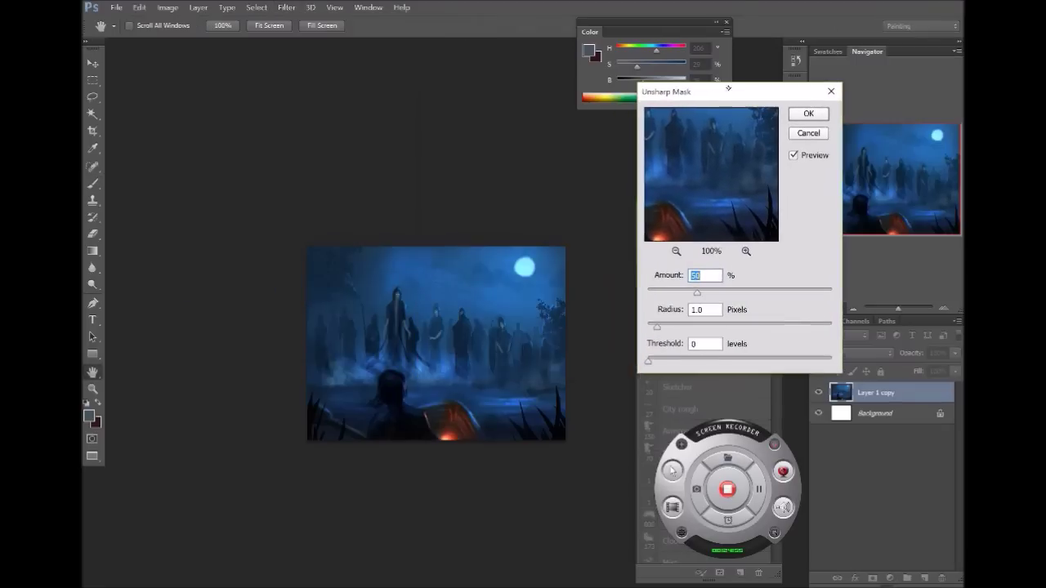
{"action": "left_click_drag", "start_coordinate": [657, 326], "coordinate": [699, 293]}
{"action": "left_click_drag", "start_coordinate": [683, 360], "coordinate": [662, 360]}
{"action": "left_click_drag", "start_coordinate": [675, 325], "coordinate": [686, 325]}
{"action": "mouse_move", "coordinate": [717, 291]}
{"action": "left_mouse_down"}
{"action": "mouse_move", "coordinate": [756, 291]}
{"action": "mouse_move", "coordinate": [721, 291]}
{"action": "left_mouse_up"}
{"action": "left_click_drag", "start_coordinate": [686, 325], "coordinate": [708, 322]}
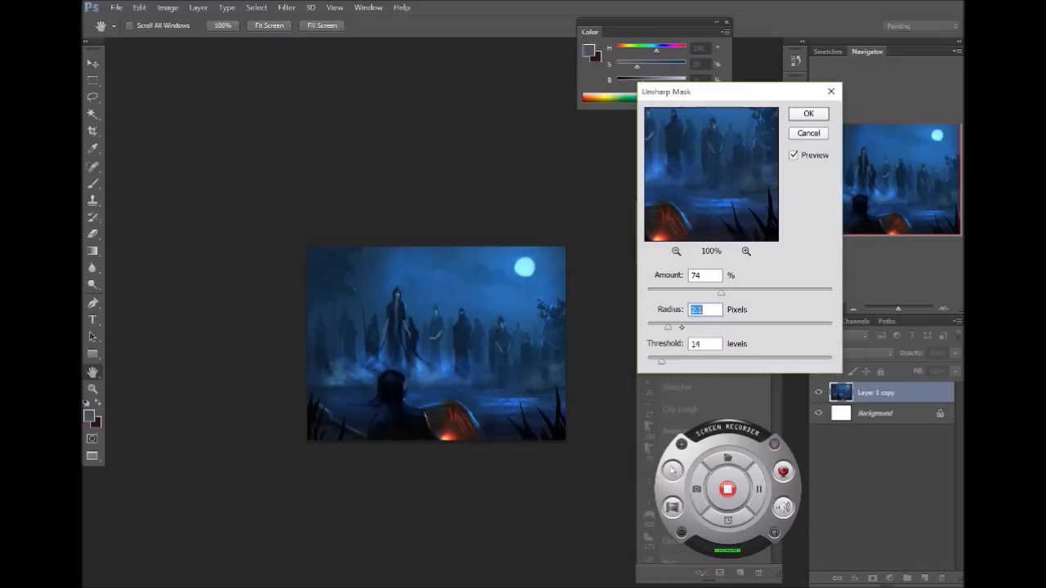
Set the Unsharp Mask radius to 7.8 pixels and the amount to 84%, and apply the sharpening.
{"action": "left_click", "coordinate": [761, 324]}
{"action": "left_click", "coordinate": [674, 324]}
{"action": "left_click", "coordinate": [765, 324]}
{"action": "left_click", "coordinate": [693, 327]}
{"action": "left_click", "coordinate": [673, 325]}
{"action": "left_click", "coordinate": [742, 327]}
{"action": "left_click", "coordinate": [708, 326]}
{"action": "left_click", "coordinate": [719, 326]}
{"action": "left_click", "coordinate": [711, 326]}
{"action": "left_click", "coordinate": [732, 290]}
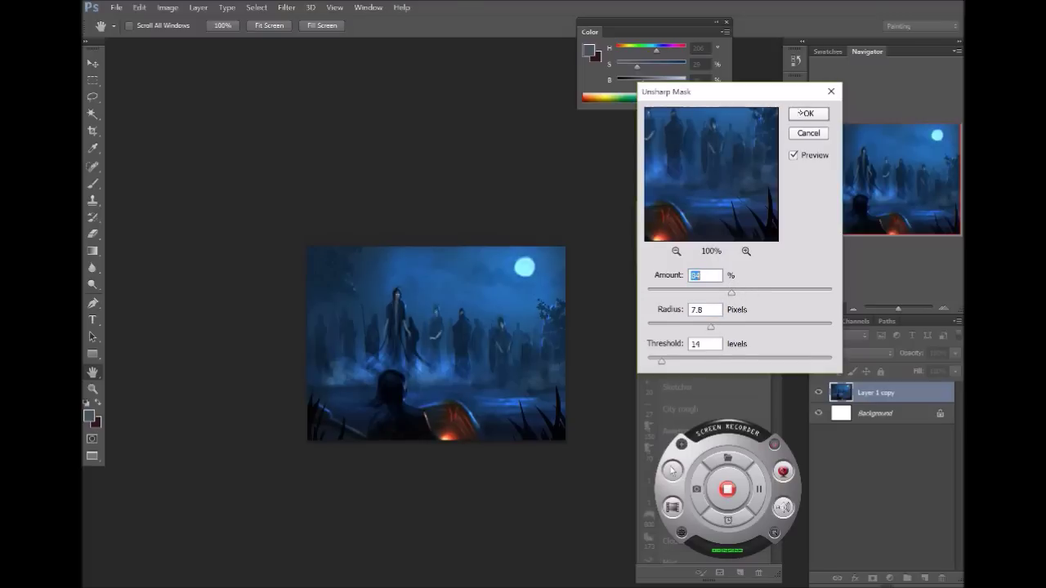
{"action": "left_click", "coordinate": [803, 113]}
{"action": "key", "text": "b"}
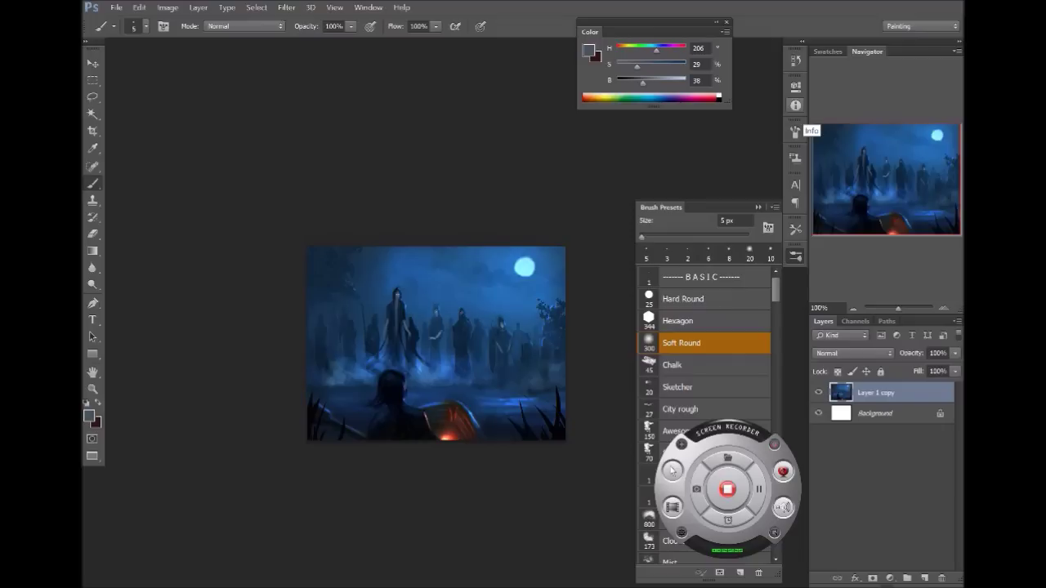
Start a custom Lens Correction on the painting with the green/magenta fringe at -100.
{"action": "left_click", "coordinate": [286, 8]}
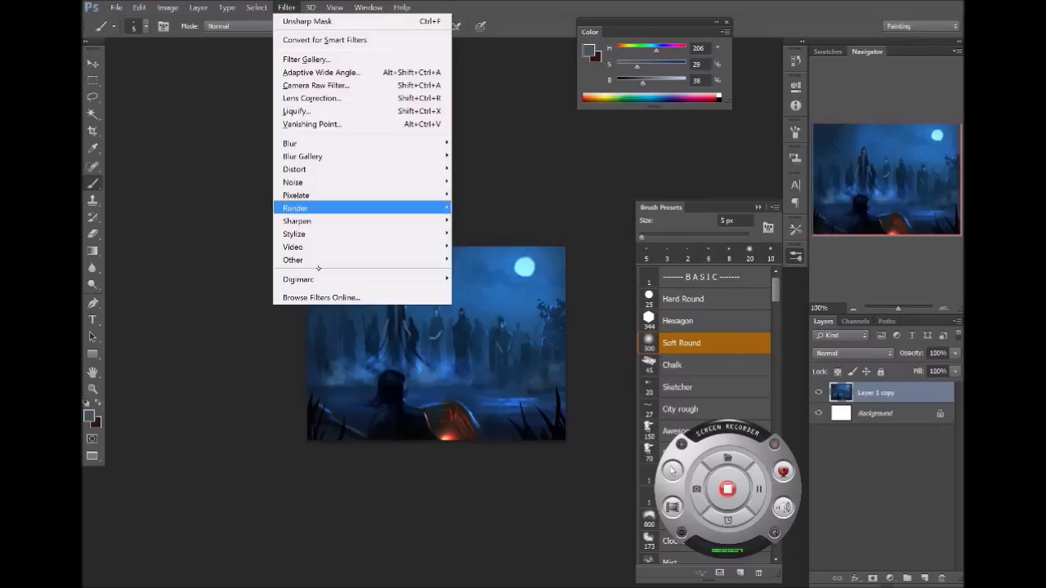
{"action": "left_click", "coordinate": [343, 98]}
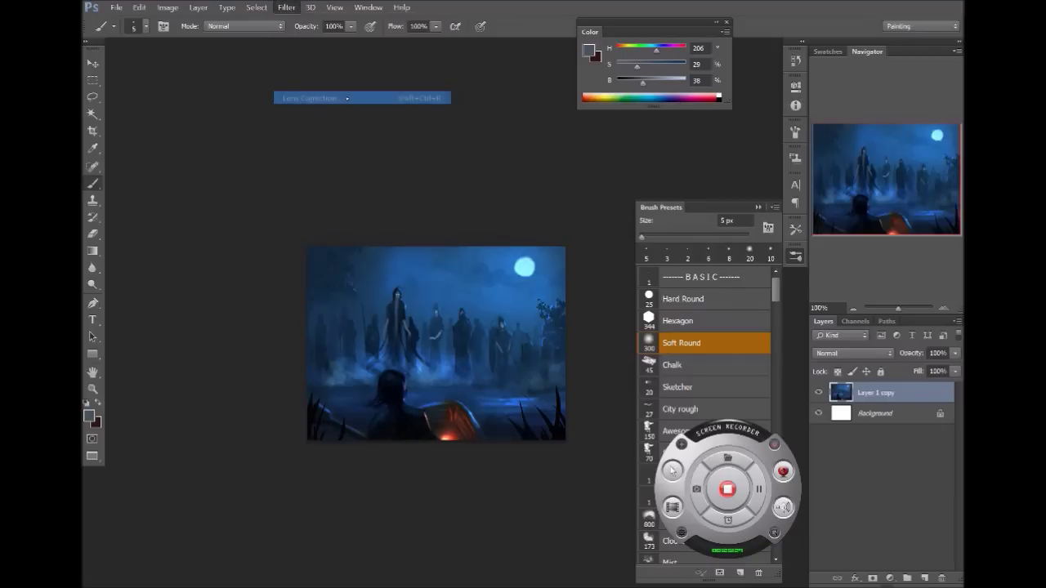
{"action": "left_click", "coordinate": [834, 77]}
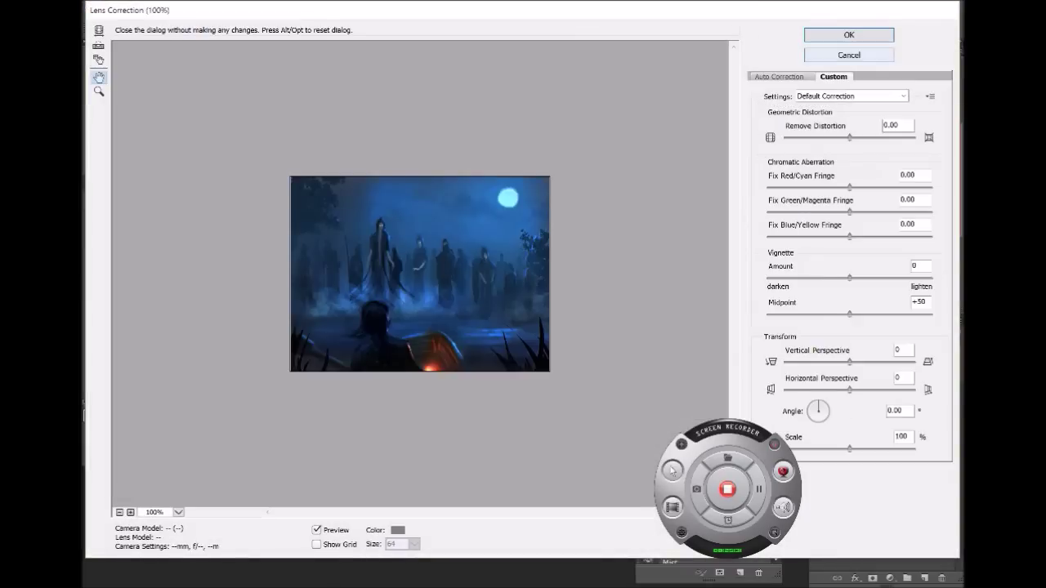
{"action": "left_click_drag", "start_coordinate": [849, 212], "coordinate": [768, 213]}
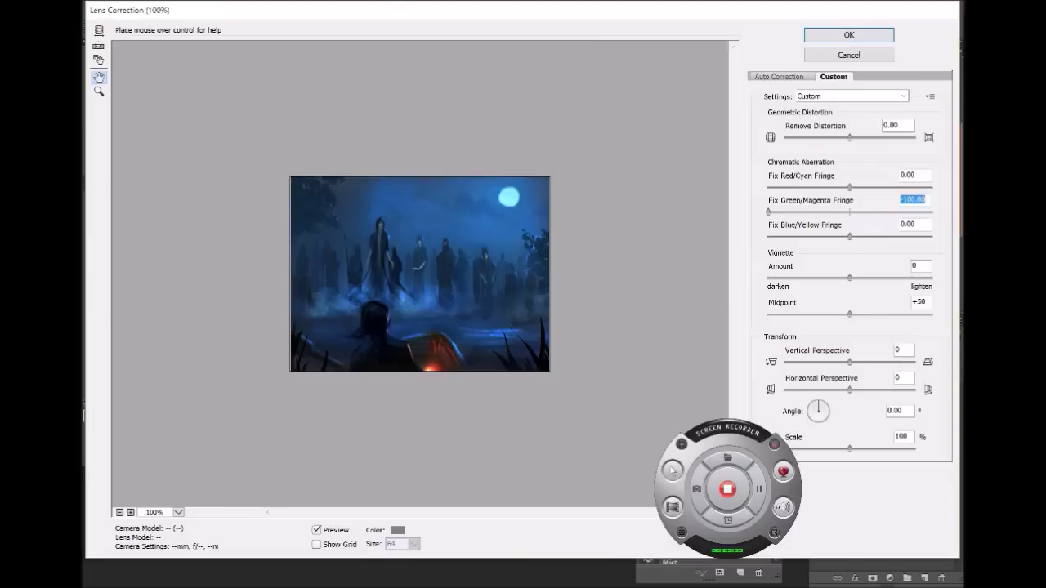
{"action": "key", "text": "ctrl"}
{"action": "left_click_drag", "start_coordinate": [398, 221], "coordinate": [471, 281]}
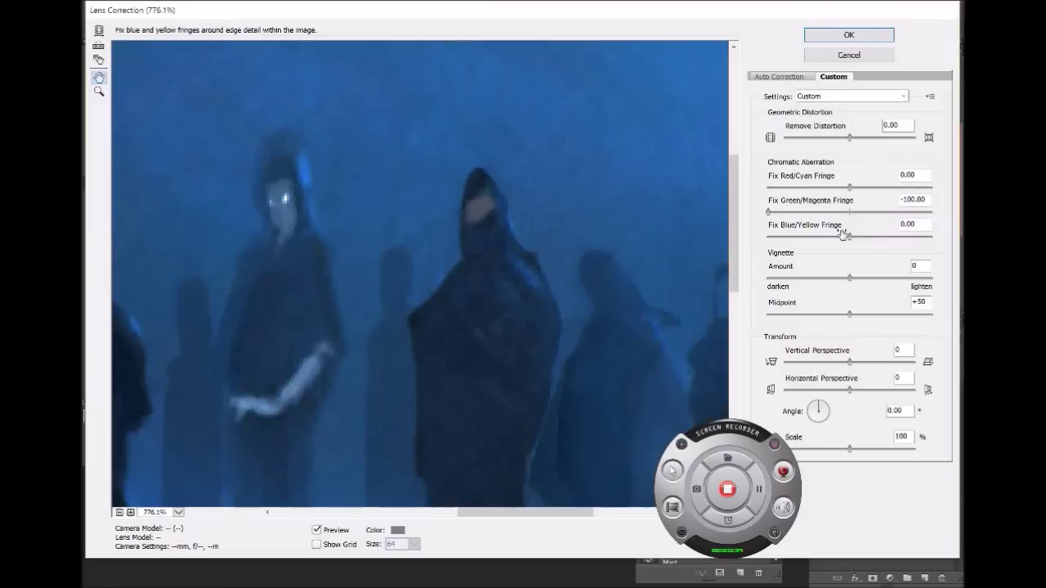
Try a red/cyan fringe of -100, a green/magenta fringe of +100 and a blue/yellow fringe of -3.17.
{"action": "left_click_drag", "start_coordinate": [850, 235], "coordinate": [931, 236]}
{"action": "left_click_drag", "start_coordinate": [850, 186], "coordinate": [931, 186]}
{"action": "left_click_drag", "start_coordinate": [768, 211], "coordinate": [726, 192]}
{"action": "left_click_drag", "start_coordinate": [906, 237], "coordinate": [847, 235]}
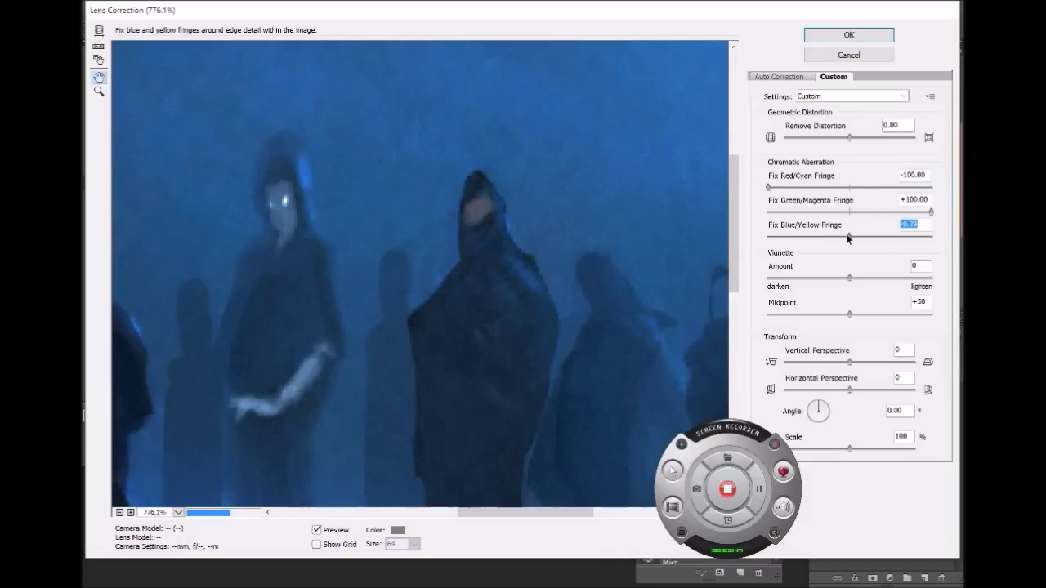
Set the green/magenta fringe to -3.97, readjust the red/cyan and blue/yellow fringes, and apply the lens correction.
{"action": "left_click", "coordinate": [842, 187]}
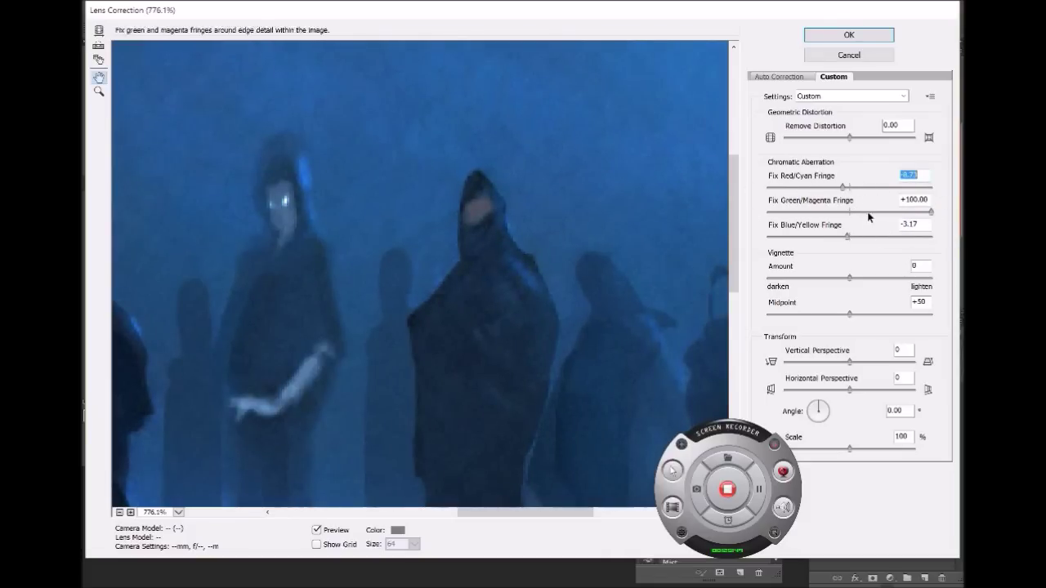
{"action": "left_click", "coordinate": [848, 211]}
{"action": "left_click_drag", "start_coordinate": [849, 213], "coordinate": [934, 188]}
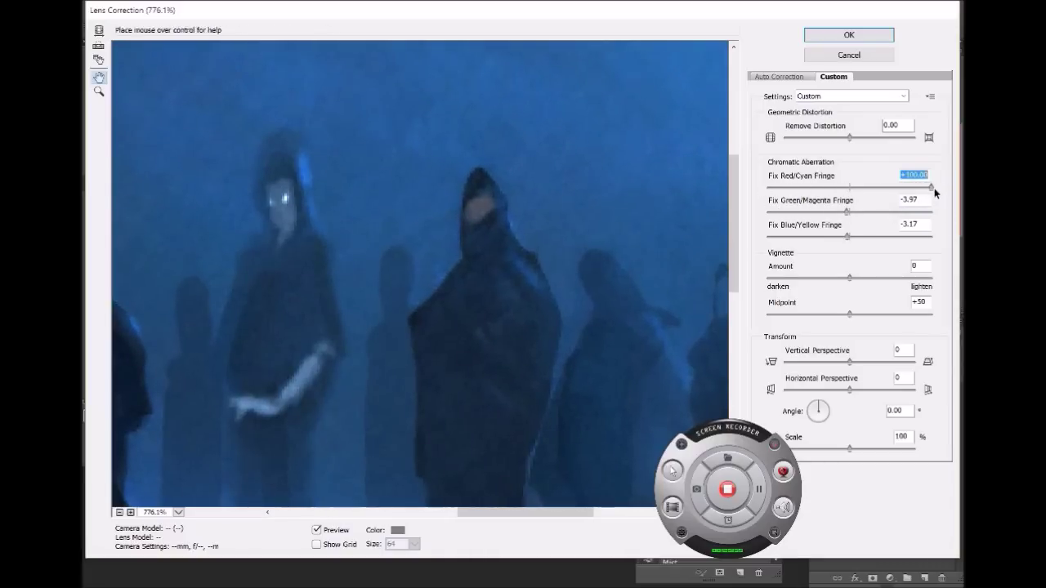
{"action": "left_click", "coordinate": [848, 188]}
{"action": "left_click_drag", "start_coordinate": [847, 237], "coordinate": [775, 223]}
{"action": "left_click", "coordinate": [859, 37]}
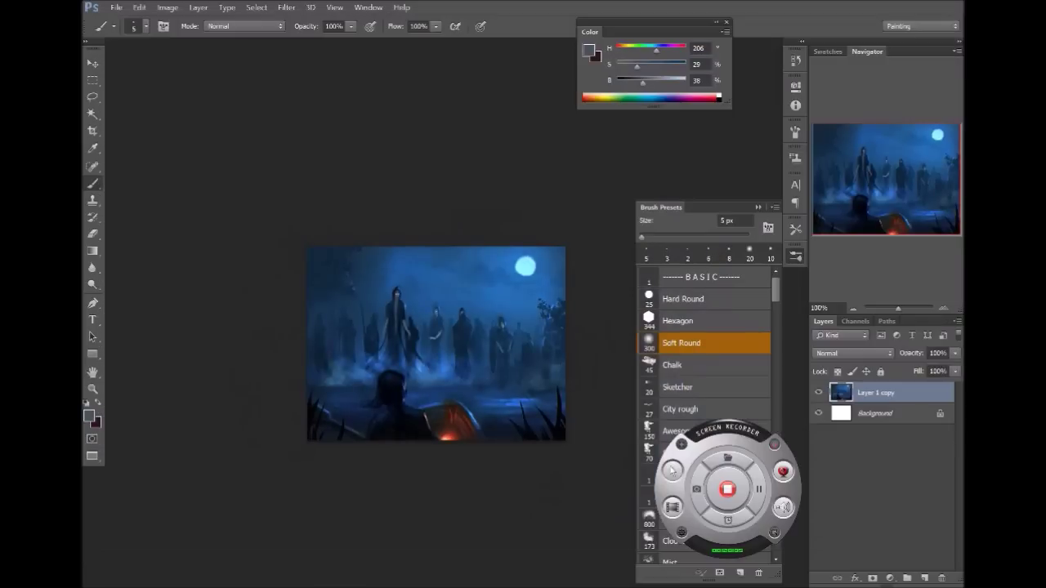
Paint a flock of small birds in and around the moon with a sampled dark blue (H 216, S 75, B 34) at 3 px.
{"action": "scroll", "coordinate": [478, 343], "scroll_direction": "up", "scroll_amount": 3}
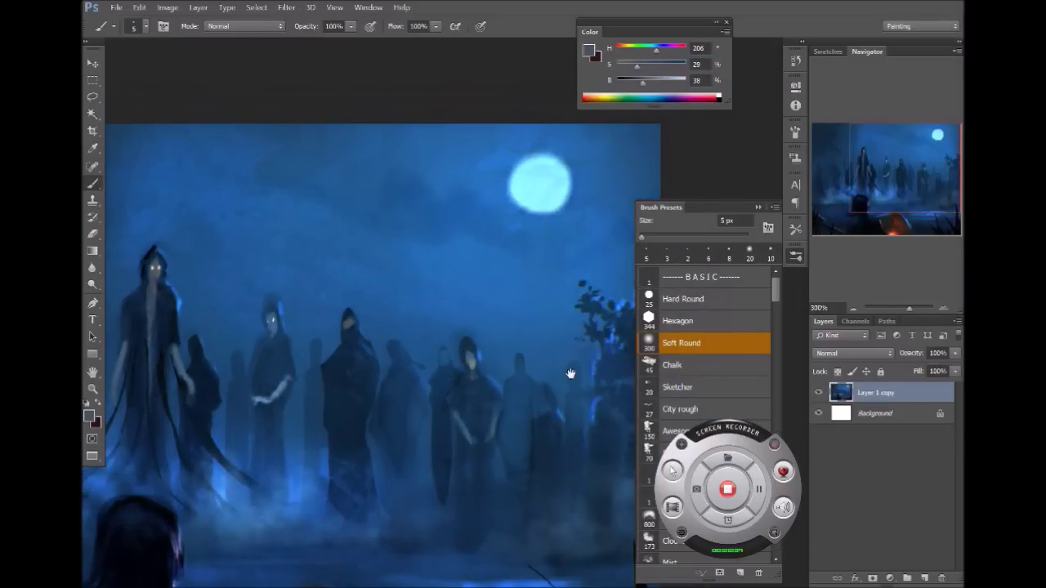
{"action": "left_click_drag", "start_coordinate": [570, 373], "coordinate": [551, 337]}
{"action": "left_click", "coordinate": [601, 344], "text": "alt"}
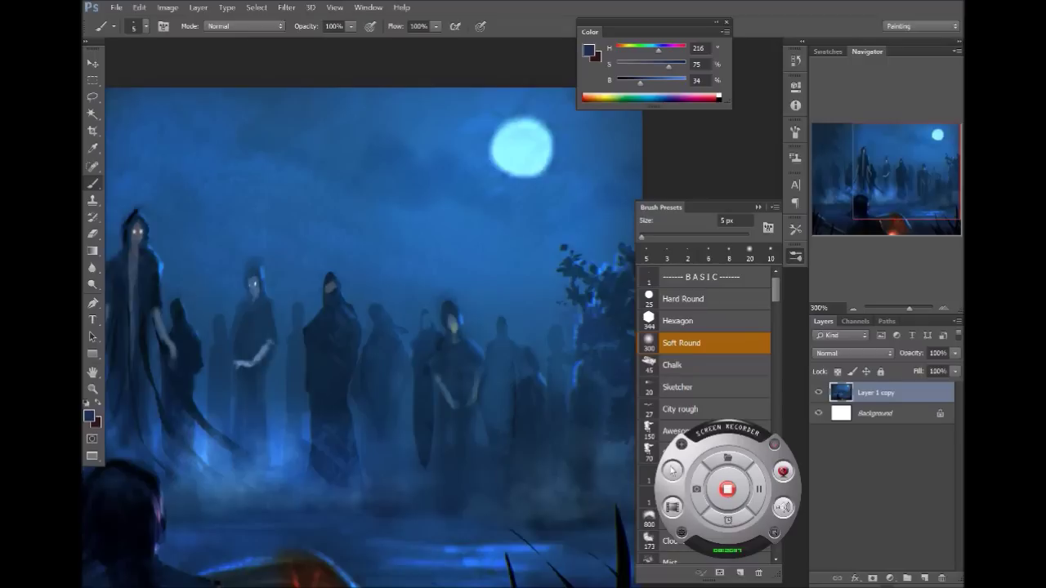
{"action": "left_click_drag", "start_coordinate": [498, 218], "coordinate": [518, 216]}
{"action": "key", "text": "ctrl+z"}
{"action": "left_click_drag", "start_coordinate": [489, 222], "coordinate": [493, 221]}
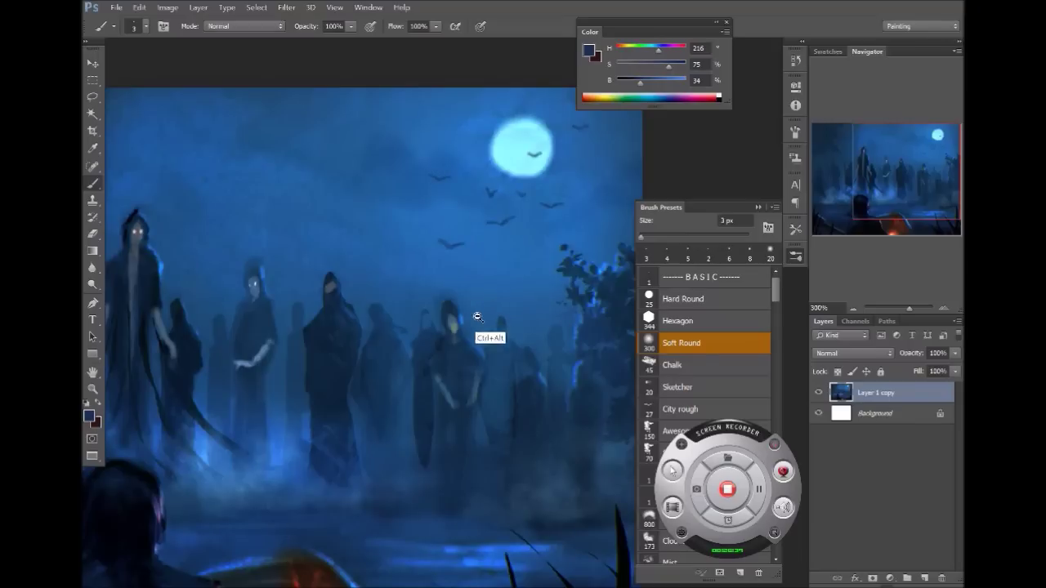
Try painting long wavy strands flowing from the dark central figure's hood with dark blue (H 216, S 77, B 30) at 3 px.
{"action": "scroll", "coordinate": [350, 327], "scroll_direction": "up", "scroll_amount": 1}
{"action": "left_click_drag", "start_coordinate": [335, 303], "coordinate": [572, 274]}
{"action": "left_click_drag", "start_coordinate": [514, 244], "coordinate": [499, 232]}
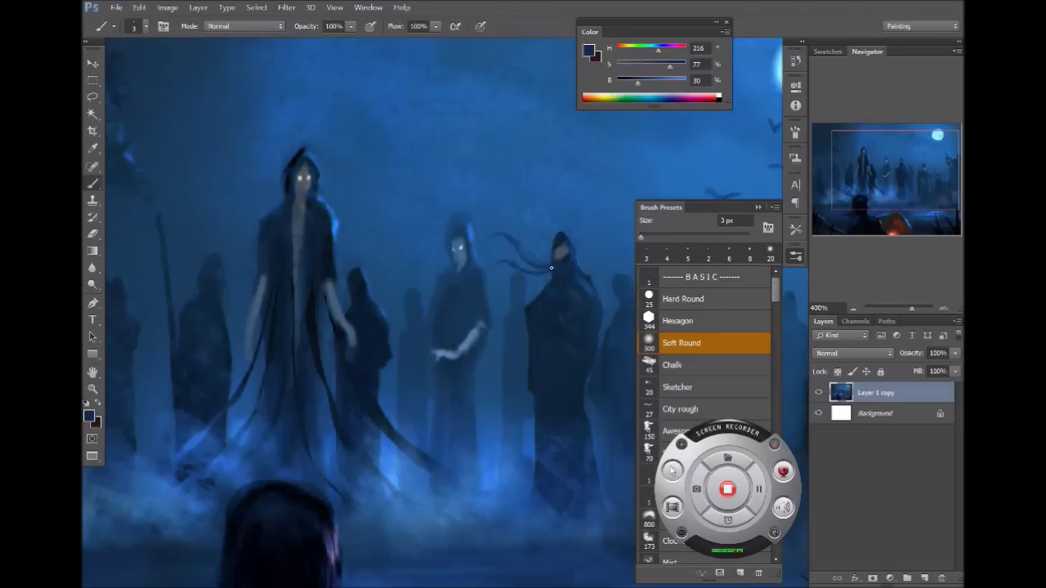
{"action": "key", "text": "ctrl+alt+z"}
{"action": "key", "text": "ctrl+alt+z"}
Paint short ribbons fluttering from the dark central figure's hood in dark blue at 4 px.
{"action": "scroll", "coordinate": [561, 276], "scroll_direction": "up", "scroll_amount": 1}
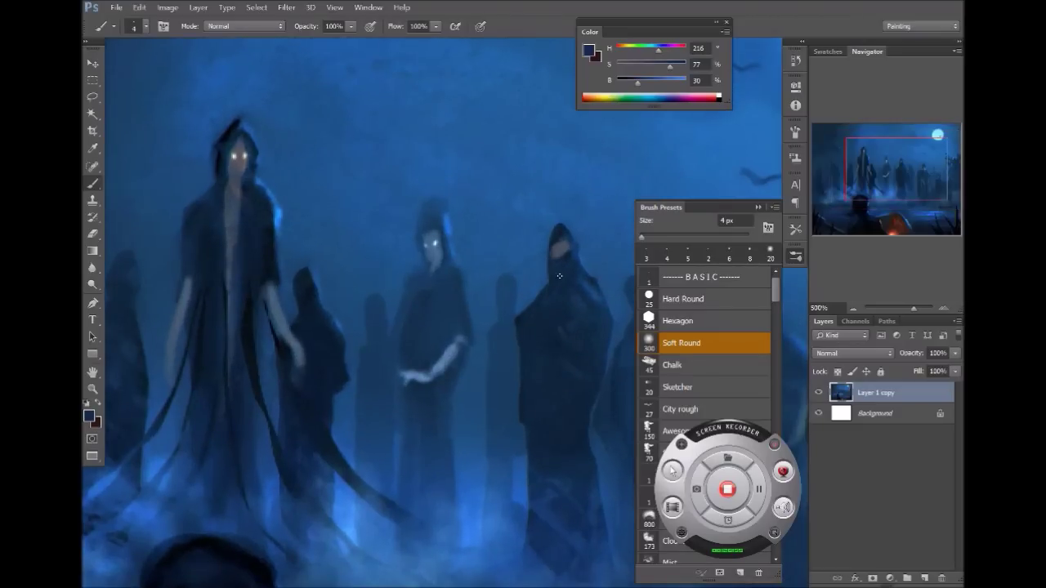
{"action": "mouse_move", "coordinate": [556, 243]}
{"action": "left_mouse_down"}
{"action": "mouse_move", "coordinate": [499, 235]}
{"action": "mouse_move", "coordinate": [558, 238]}
{"action": "mouse_move", "coordinate": [530, 235]}
{"action": "mouse_move", "coordinate": [530, 250]}
{"action": "mouse_move", "coordinate": [541, 250]}
{"action": "left_mouse_up"}
{"action": "key", "text": "bracketright"}
{"action": "key", "text": "ctrl+minus"}
{"action": "key", "text": "ctrl+minus"}
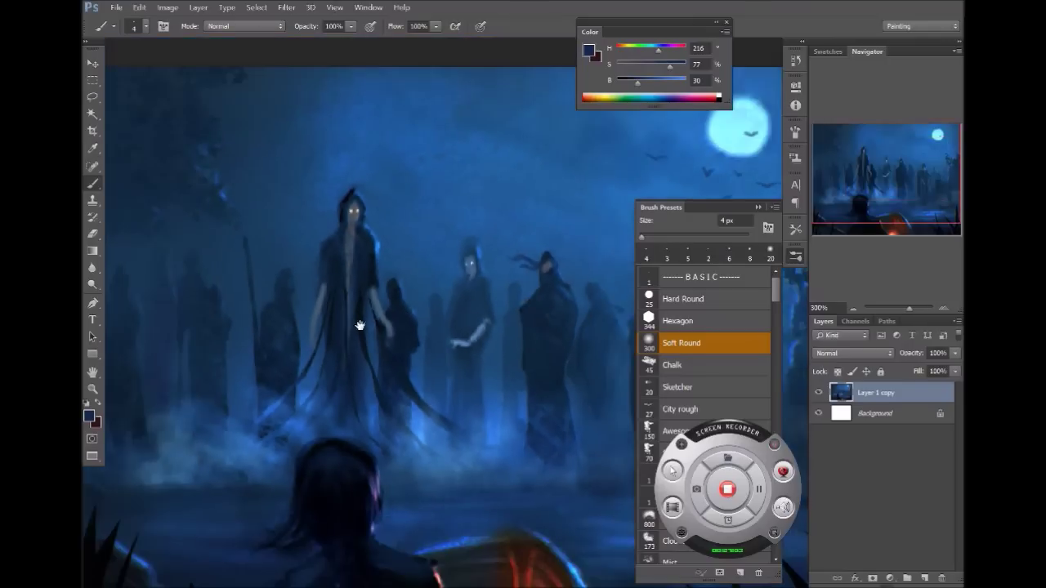
Retouch the shadowy background figures beside the staff with dark blues sampled from them, at 4 px.
{"action": "left_click_drag", "start_coordinate": [359, 327], "coordinate": [537, 344]}
{"action": "scroll", "coordinate": [439, 277], "scroll_direction": "up", "scroll_amount": 1}
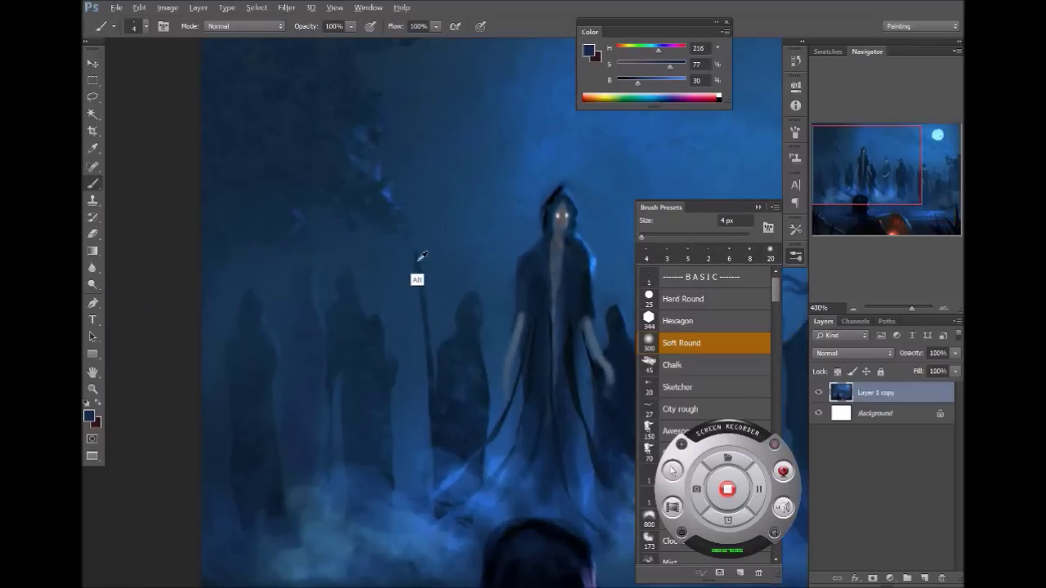
{"action": "left_click", "coordinate": [458, 388], "text": "alt"}
{"action": "left_click", "coordinate": [362, 384], "text": "alt"}
{"action": "left_click", "coordinate": [334, 365], "text": "alt"}
{"action": "left_click", "coordinate": [249, 315], "text": "alt"}
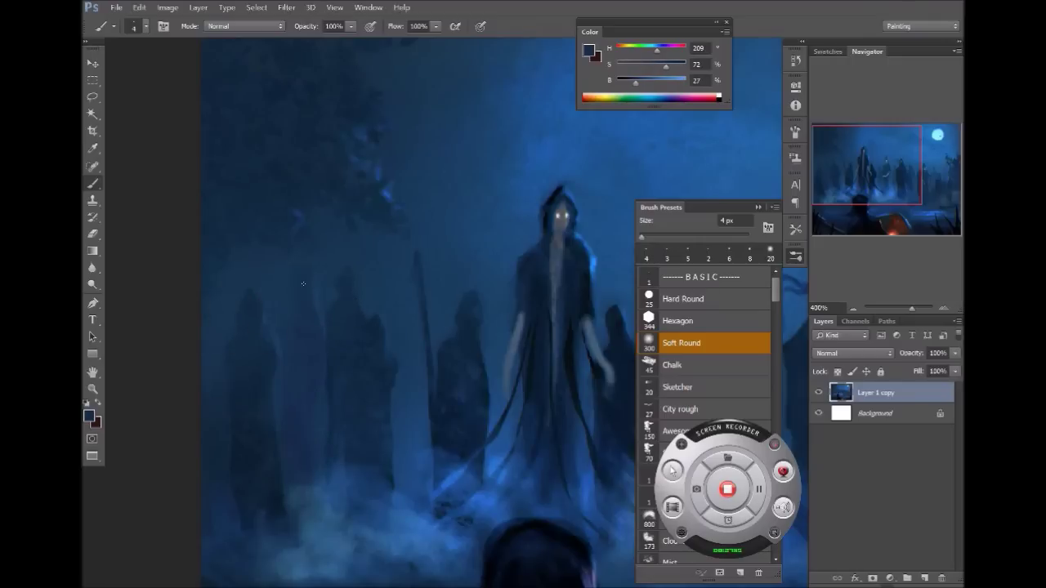
Paint soft mist over the hem of the tallest figure's robe with a sampled blue (H 211, S 71, B 61) at 45 px.
{"action": "left_click", "coordinate": [540, 303], "text": "ctrl+alt"}
{"action": "left_click", "coordinate": [549, 313], "text": "ctrl+alt"}
{"action": "left_click_drag", "start_coordinate": [602, 406], "coordinate": [442, 373]}
{"action": "left_click", "coordinate": [441, 359], "text": "ctrl"}
{"action": "left_click", "coordinate": [298, 413], "text": "alt"}
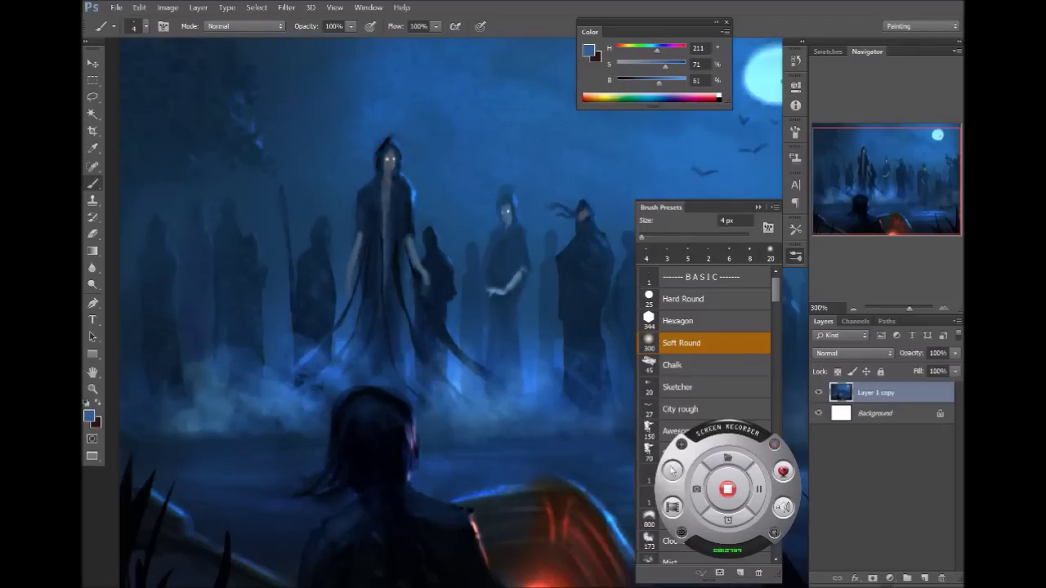
{"action": "key", "text": "bracketright"}
{"action": "key", "text": "bracketright"}
{"action": "key", "text": "bracketright"}
{"action": "key", "text": "bracketright"}
{"action": "key", "text": "bracketright"}
{"action": "key", "text": "bracketright"}
{"action": "key", "text": "bracketright"}
{"action": "key", "text": "bracketright"}
{"action": "key", "text": "bracketright"}
{"action": "key", "text": "bracketright"}
{"action": "key", "text": "bracketright"}
{"action": "key", "text": "bracketright"}
{"action": "mouse_move", "coordinate": [297, 362]}
{"action": "left_mouse_down"}
{"action": "mouse_move", "coordinate": [300, 394]}
{"action": "mouse_move", "coordinate": [301, 369]}
{"action": "mouse_move", "coordinate": [361, 362]}
{"action": "mouse_move", "coordinate": [368, 345]}
{"action": "mouse_move", "coordinate": [338, 351]}
{"action": "mouse_move", "coordinate": [418, 377]}
{"action": "mouse_move", "coordinate": [405, 381]}
{"action": "mouse_move", "coordinate": [546, 383]}
{"action": "mouse_move", "coordinate": [441, 386]}
{"action": "left_mouse_up"}
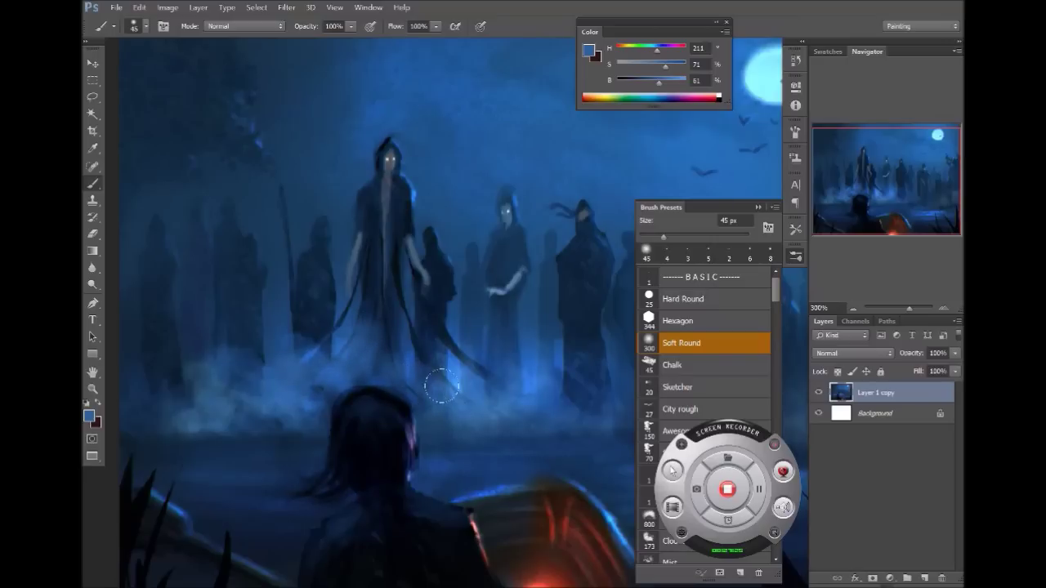
Blend mist around the lower robes of the figures between the central one and the tree with sampled mid blues at 45 px.
{"action": "left_click_drag", "start_coordinate": [583, 466], "coordinate": [250, 435]}
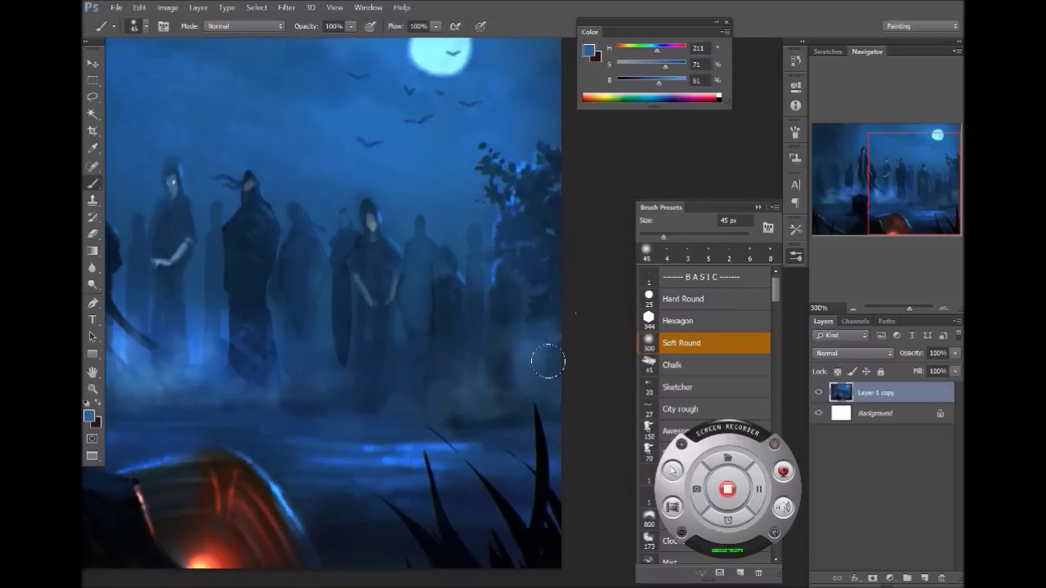
{"action": "left_click", "coordinate": [336, 370], "text": "alt"}
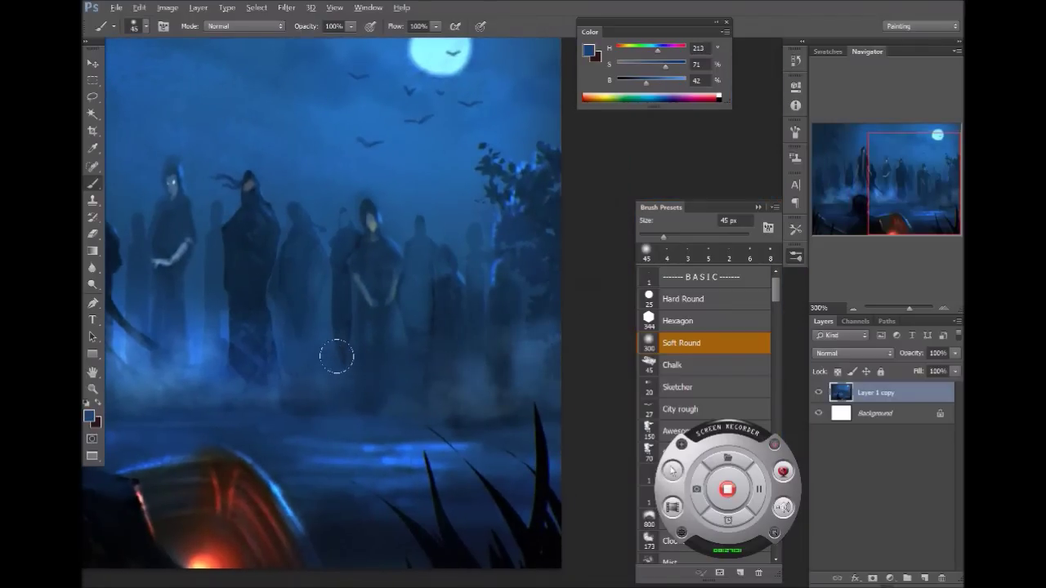
{"action": "left_click", "coordinate": [320, 371], "text": "alt"}
{"action": "left_click_drag", "start_coordinate": [343, 365], "coordinate": [341, 330]}
{"action": "left_click", "coordinate": [303, 328], "text": "alt"}
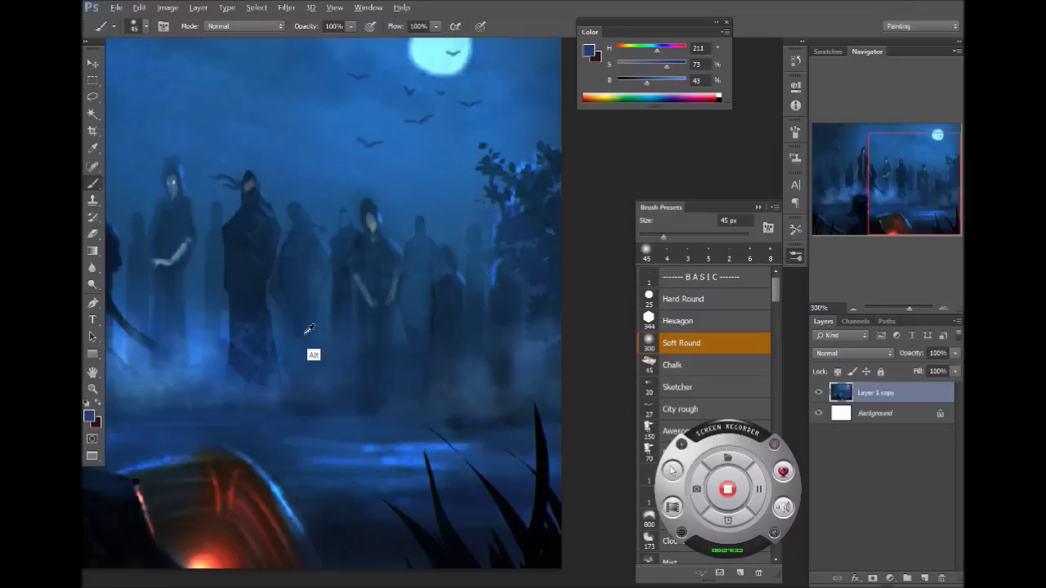
Blend soft mist over the hem of the dark central figure's robe with sampled blues up to H 212, S 77, B 56 at 45 px.
{"action": "left_click", "coordinate": [406, 366], "text": "ctrl+alt"}
{"action": "left_click", "coordinate": [316, 369], "text": "ctrl"}
{"action": "left_click", "coordinate": [338, 375], "text": "alt"}
{"action": "left_click", "coordinate": [282, 374], "text": "alt"}
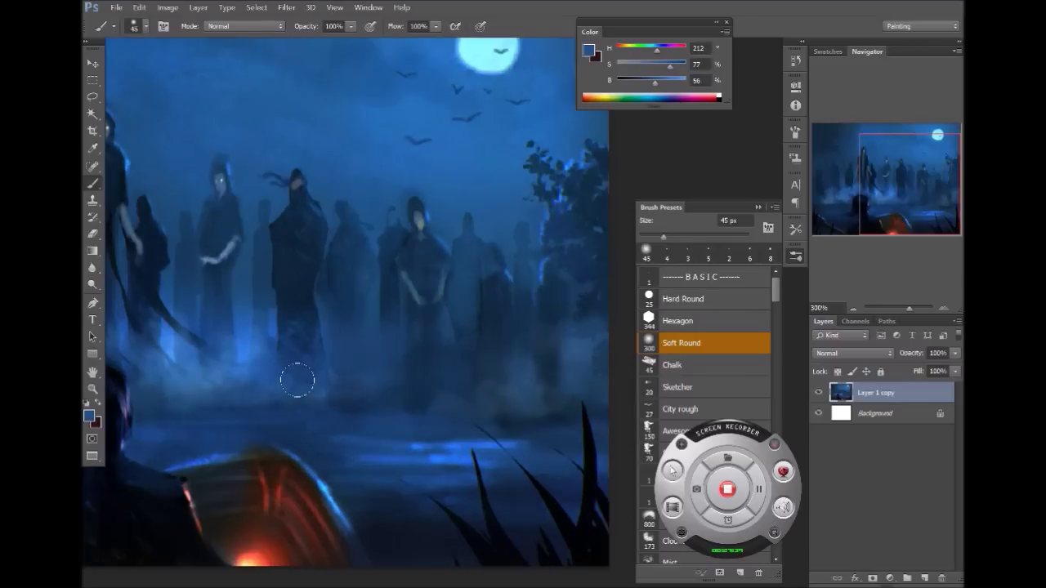
{"action": "left_click", "coordinate": [456, 339], "text": "ctrl+alt"}
{"action": "left_click", "coordinate": [456, 340], "text": "ctrl+alt"}
{"action": "left_click_drag", "start_coordinate": [443, 374], "coordinate": [499, 357]}
{"action": "left_click", "coordinate": [486, 357], "text": "ctrl"}
{"action": "left_click", "coordinate": [486, 357], "text": "ctrl"}
{"action": "left_click", "coordinate": [477, 305], "text": "ctrl+alt"}
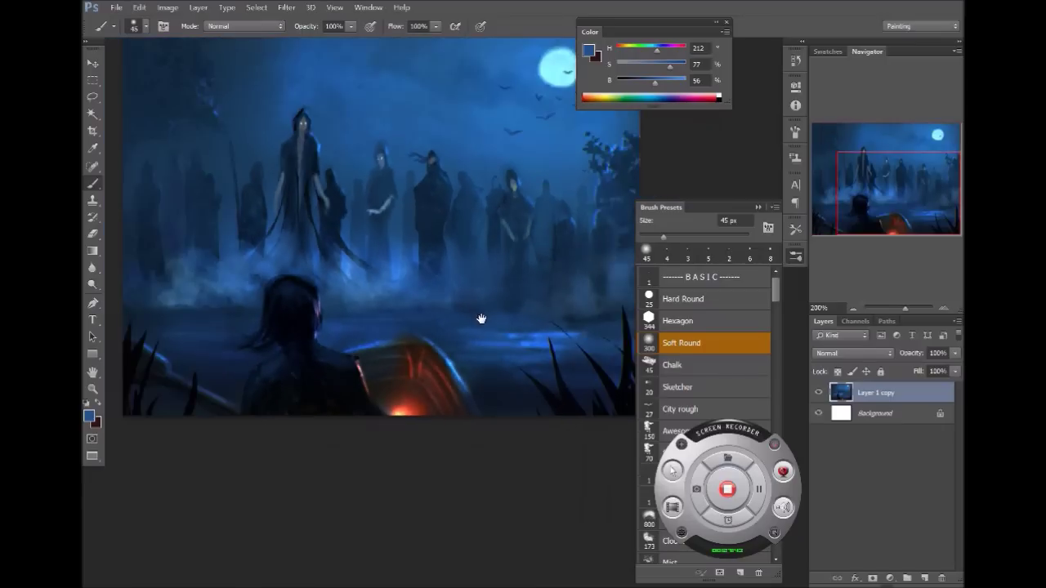
Shape the RGB curve in Curves with points at input 40 to output 48, 127 to 145 and a lowered highlight point, comparing the preview.
{"action": "left_click_drag", "start_coordinate": [481, 318], "coordinate": [489, 348]}
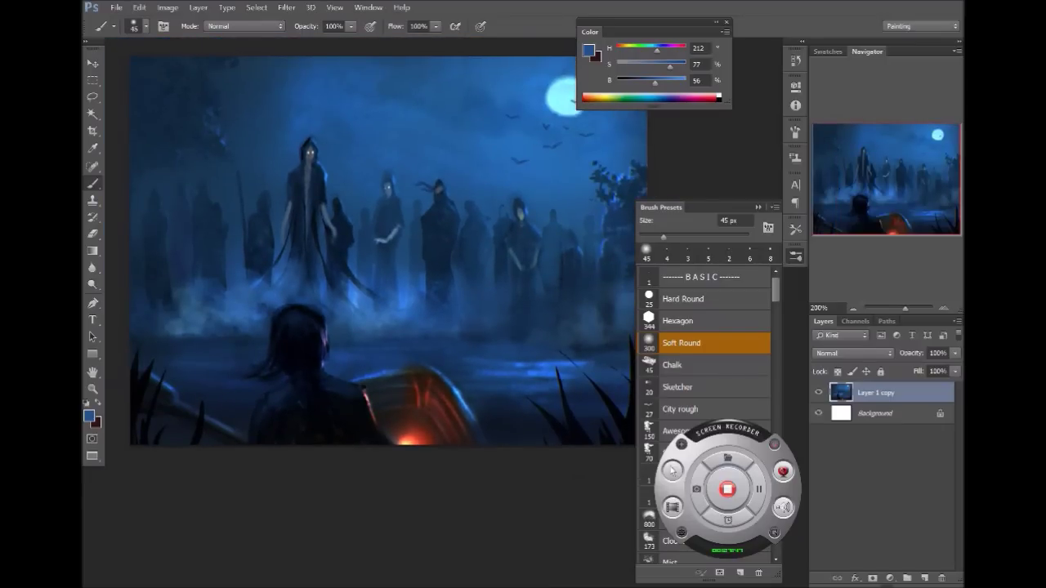
{"action": "key", "text": "ctrl+m"}
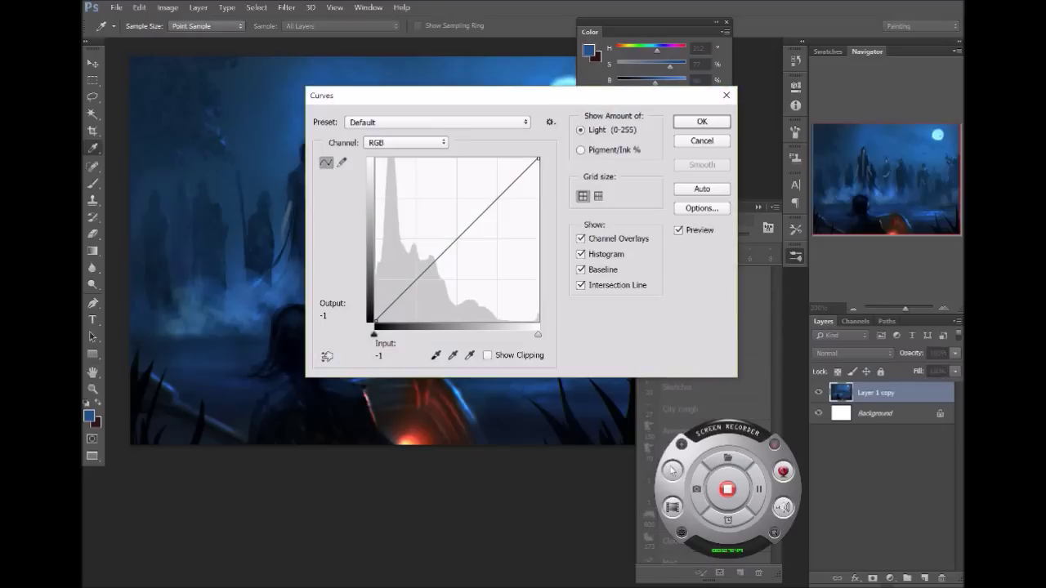
{"action": "left_click_drag", "start_coordinate": [540, 93], "coordinate": [794, 89]}
{"action": "left_click", "coordinate": [712, 237]}
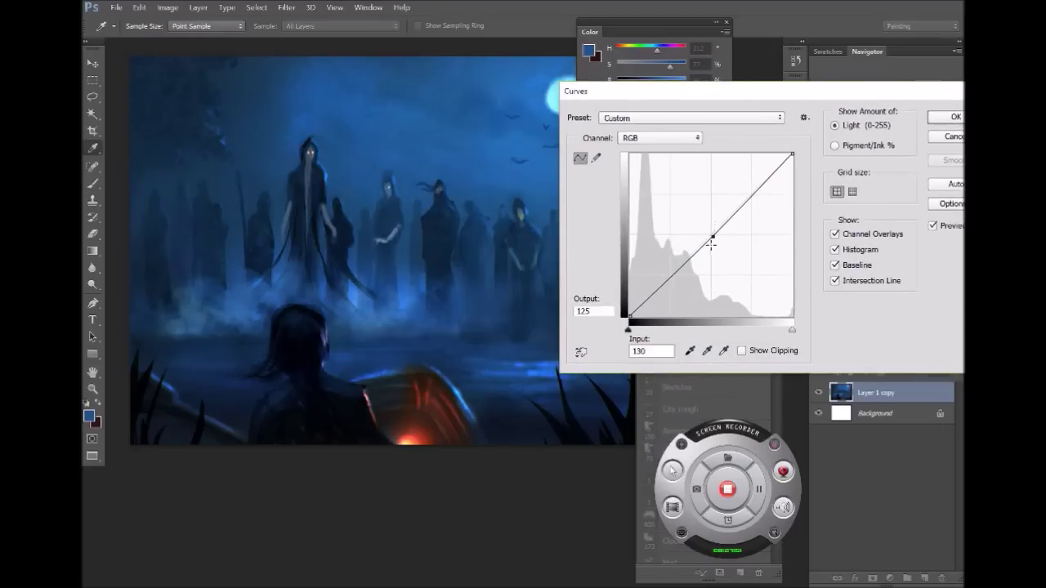
{"action": "left_click_drag", "start_coordinate": [649, 280], "coordinate": [655, 285]}
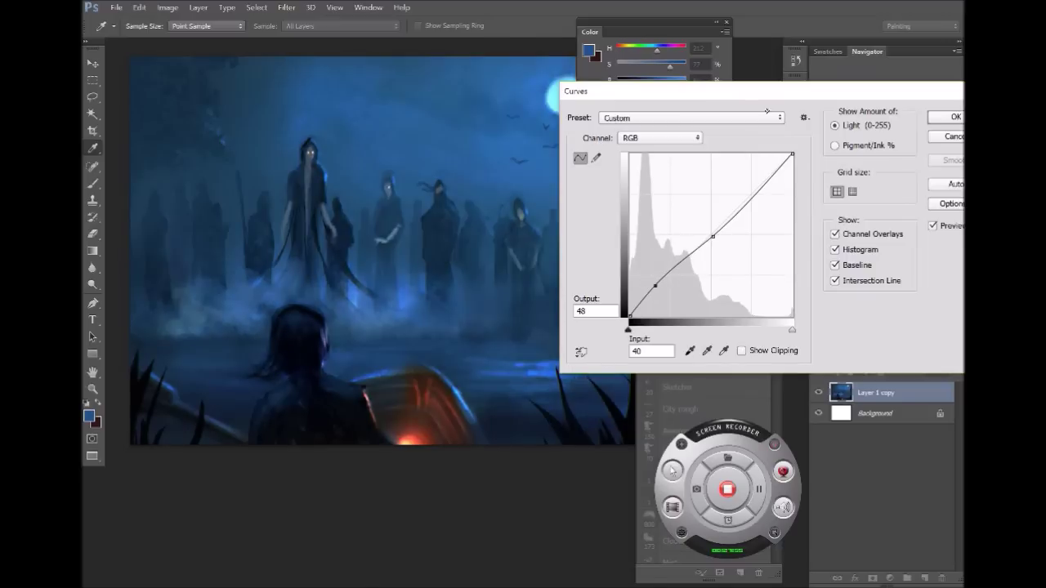
{"action": "mouse_move", "coordinate": [744, 199]}
{"action": "left_mouse_down"}
{"action": "mouse_move", "coordinate": [752, 181]}
{"action": "mouse_move", "coordinate": [776, 226]}
{"action": "mouse_move", "coordinate": [759, 193]}
{"action": "left_mouse_up"}
{"action": "left_click_drag", "start_coordinate": [713, 237], "coordinate": [709, 224]}
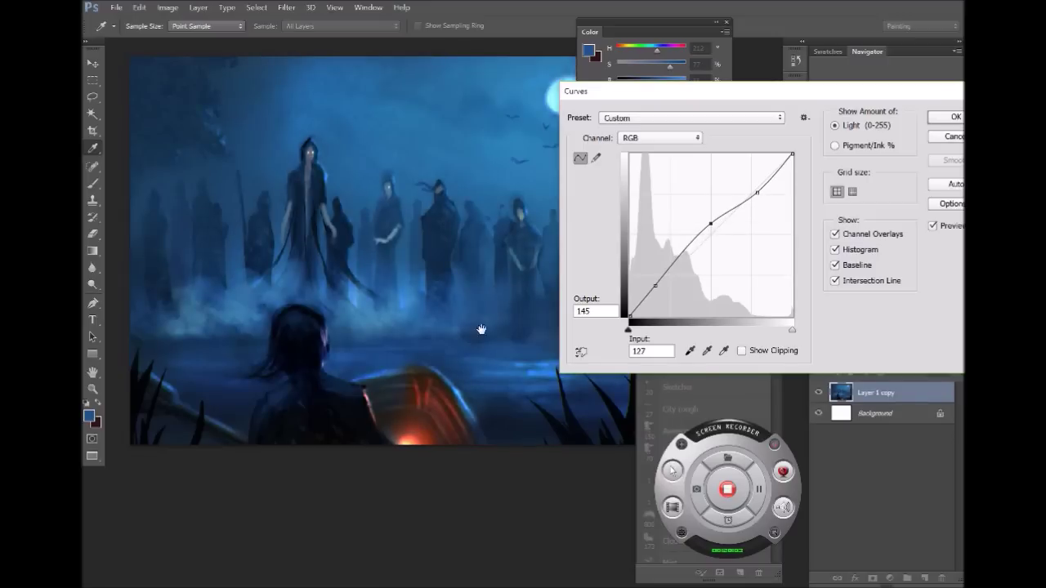
{"action": "left_click_drag", "start_coordinate": [497, 320], "coordinate": [385, 332]}
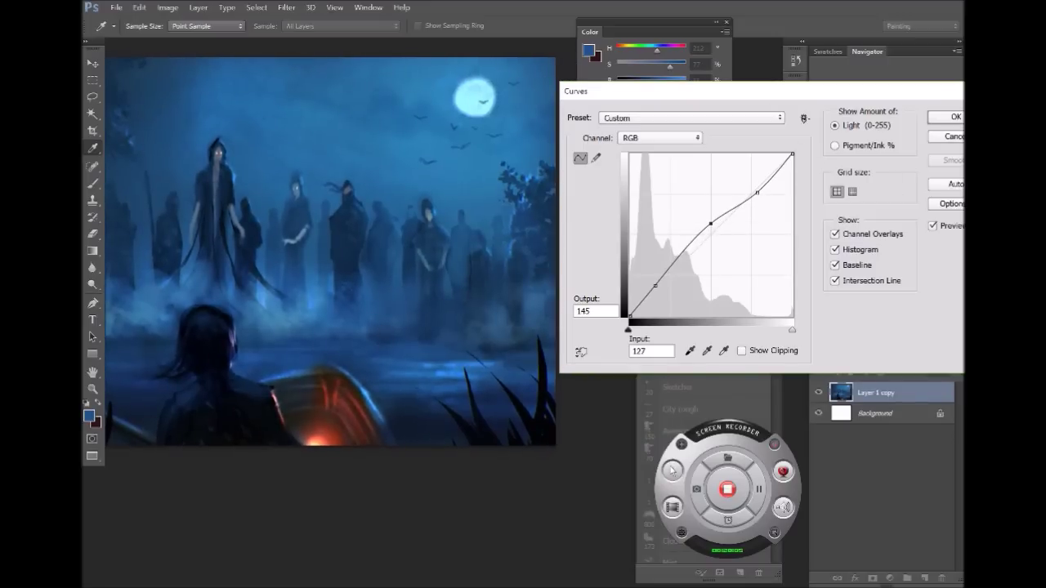
{"action": "left_click", "coordinate": [932, 225]}
{"action": "left_click", "coordinate": [933, 226]}
Bend the Red channel curve with a shadow point at input 40 to output 37, a raised midtone and a raised highlight point.
{"action": "left_click", "coordinate": [655, 139]}
{"action": "left_click", "coordinate": [645, 156]}
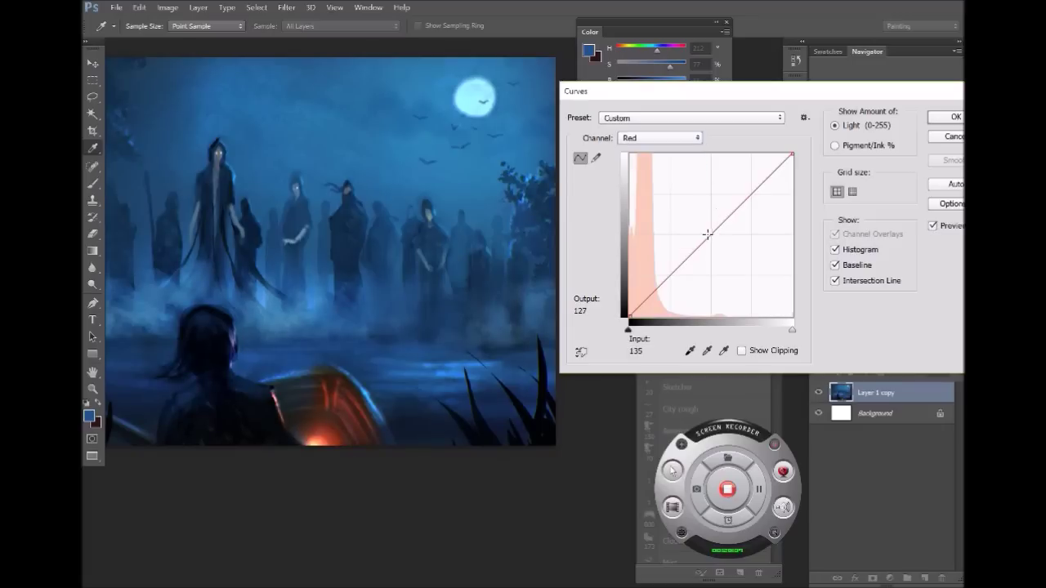
{"action": "left_click_drag", "start_coordinate": [697, 238], "coordinate": [701, 231]}
{"action": "left_click_drag", "start_coordinate": [656, 283], "coordinate": [655, 295]}
{"action": "left_click_drag", "start_coordinate": [702, 232], "coordinate": [708, 236]}
{"action": "mouse_move", "coordinate": [745, 196]}
{"action": "left_mouse_down"}
{"action": "mouse_move", "coordinate": [734, 186]}
{"action": "mouse_move", "coordinate": [745, 187]}
{"action": "left_mouse_up"}
{"action": "mouse_move", "coordinate": [708, 236]}
{"action": "left_mouse_down"}
{"action": "mouse_move", "coordinate": [700, 224]}
{"action": "mouse_move", "coordinate": [706, 229]}
{"action": "left_mouse_up"}
{"action": "mouse_move", "coordinate": [655, 301]}
{"action": "left_mouse_down"}
{"action": "mouse_move", "coordinate": [644, 288]}
{"action": "mouse_move", "coordinate": [655, 293]}
{"action": "left_mouse_up"}
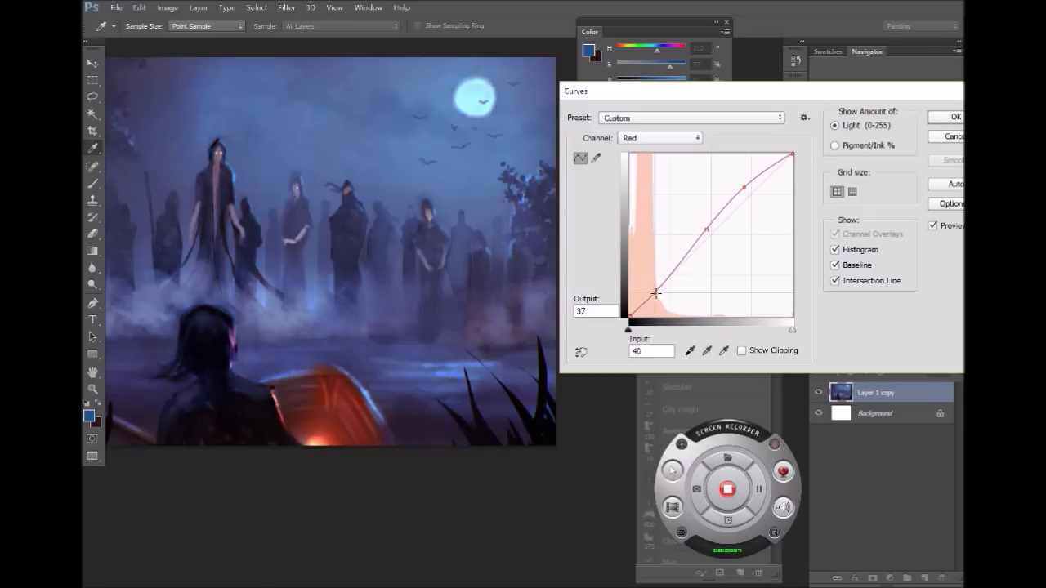
Rework the Red curve by bringing its midtone and shadow points closer to the diagonal and lowering the highlight point.
{"action": "left_click", "coordinate": [707, 230]}
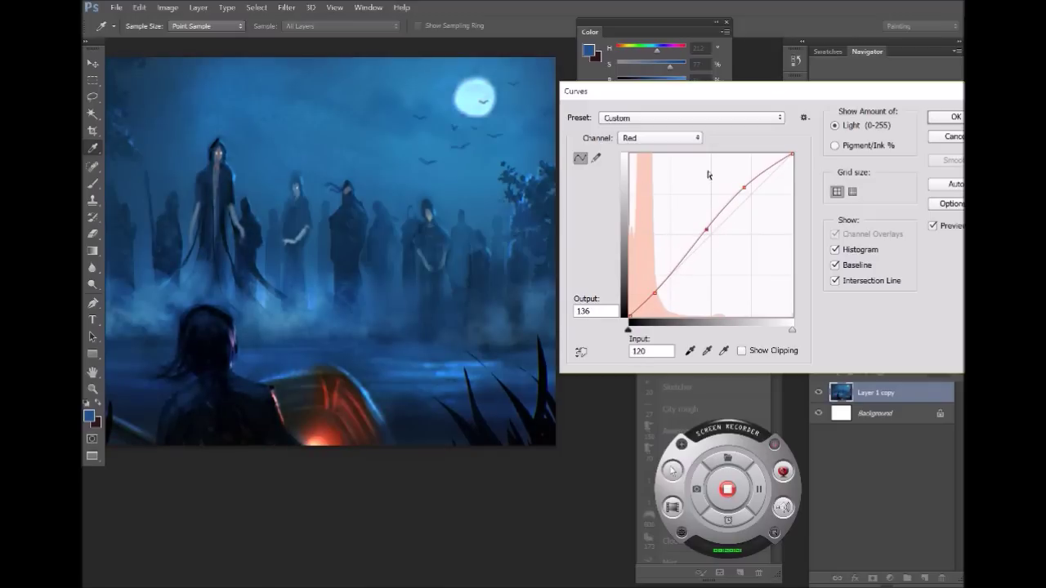
{"action": "left_click_drag", "start_coordinate": [712, 242], "coordinate": [708, 234]}
{"action": "mouse_move", "coordinate": [659, 292]}
{"action": "left_mouse_down"}
{"action": "mouse_move", "coordinate": [663, 299]}
{"action": "mouse_move", "coordinate": [658, 288]}
{"action": "left_mouse_up"}
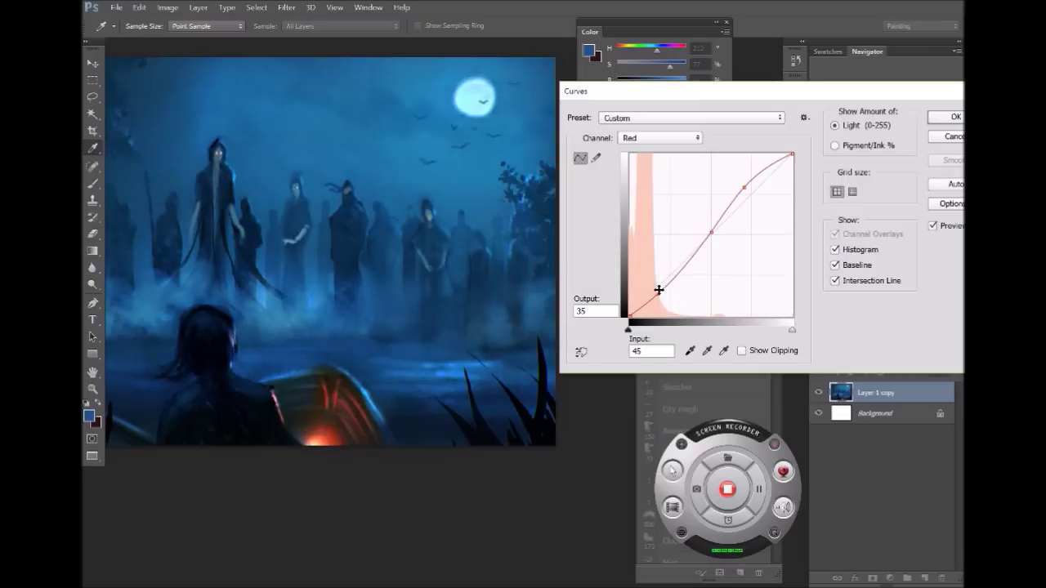
{"action": "mouse_move", "coordinate": [743, 187]}
{"action": "left_mouse_down"}
{"action": "mouse_move", "coordinate": [759, 205]}
{"action": "mouse_move", "coordinate": [752, 195]}
{"action": "left_mouse_up"}
Shape the Blue channel curve with a slightly raised shadow point near input 40, a near-neutral midtone and a lowered highlight point.
{"action": "left_click", "coordinate": [670, 138]}
{"action": "left_click", "coordinate": [654, 175]}
{"action": "mouse_move", "coordinate": [704, 240]}
{"action": "left_mouse_down"}
{"action": "mouse_move", "coordinate": [707, 227]}
{"action": "mouse_move", "coordinate": [711, 238]}
{"action": "left_mouse_up"}
{"action": "mouse_move", "coordinate": [662, 293]}
{"action": "left_mouse_down"}
{"action": "mouse_move", "coordinate": [646, 280]}
{"action": "mouse_move", "coordinate": [664, 299]}
{"action": "mouse_move", "coordinate": [657, 286]}
{"action": "left_mouse_up"}
{"action": "left_click", "coordinate": [465, 301], "text": "alt"}
{"action": "left_click", "coordinate": [657, 283]}
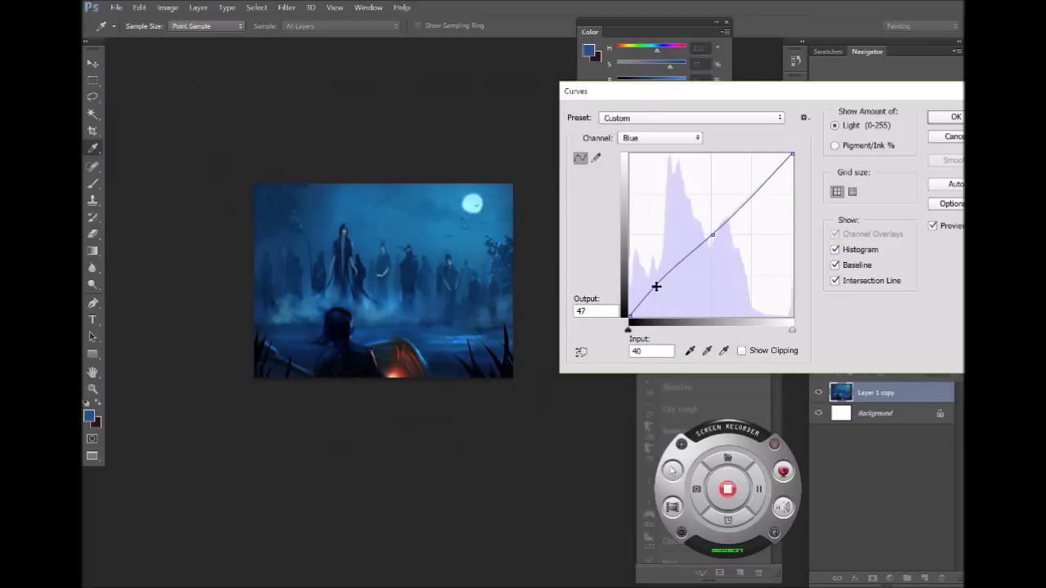
{"action": "mouse_move", "coordinate": [748, 184]}
{"action": "left_mouse_down"}
{"action": "mouse_move", "coordinate": [763, 205]}
{"action": "mouse_move", "coordinate": [747, 187]}
{"action": "mouse_move", "coordinate": [756, 196]}
{"action": "left_mouse_up"}
Shape the Green channel curve with points at input 49 to output 48, 127 to 124 and lowered highlights, and apply the Curves adjustment.
{"action": "left_click", "coordinate": [683, 138]}
{"action": "left_click", "coordinate": [658, 168]}
{"action": "left_click", "coordinate": [710, 235]}
{"action": "left_click_drag", "start_coordinate": [753, 197], "coordinate": [745, 184]}
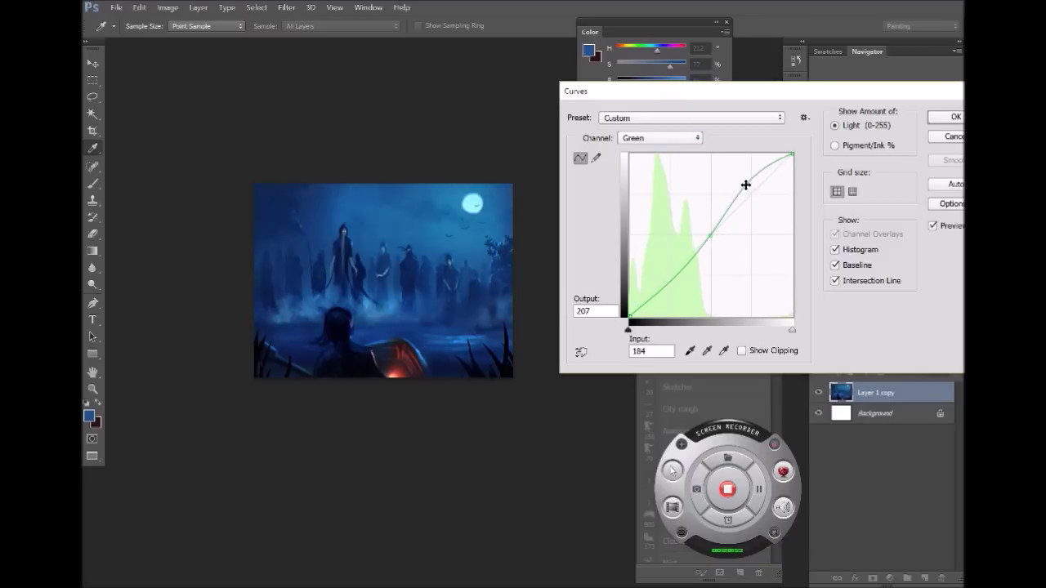
{"action": "key", "text": "ctrl+z"}
{"action": "left_click_drag", "start_coordinate": [712, 236], "coordinate": [709, 231]}
{"action": "left_click_drag", "start_coordinate": [658, 282], "coordinate": [661, 286]}
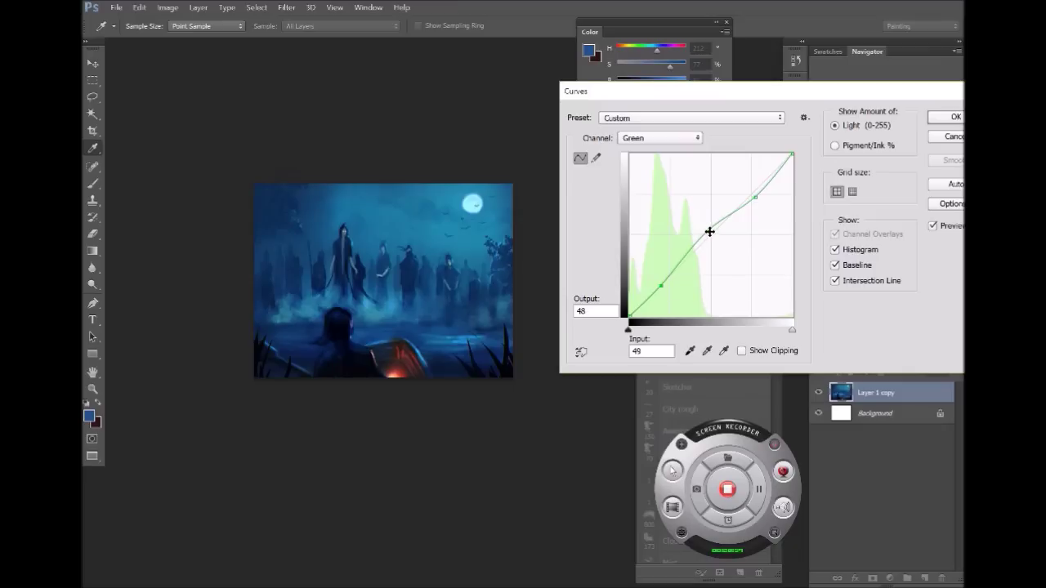
{"action": "left_click_drag", "start_coordinate": [708, 232], "coordinate": [710, 236]}
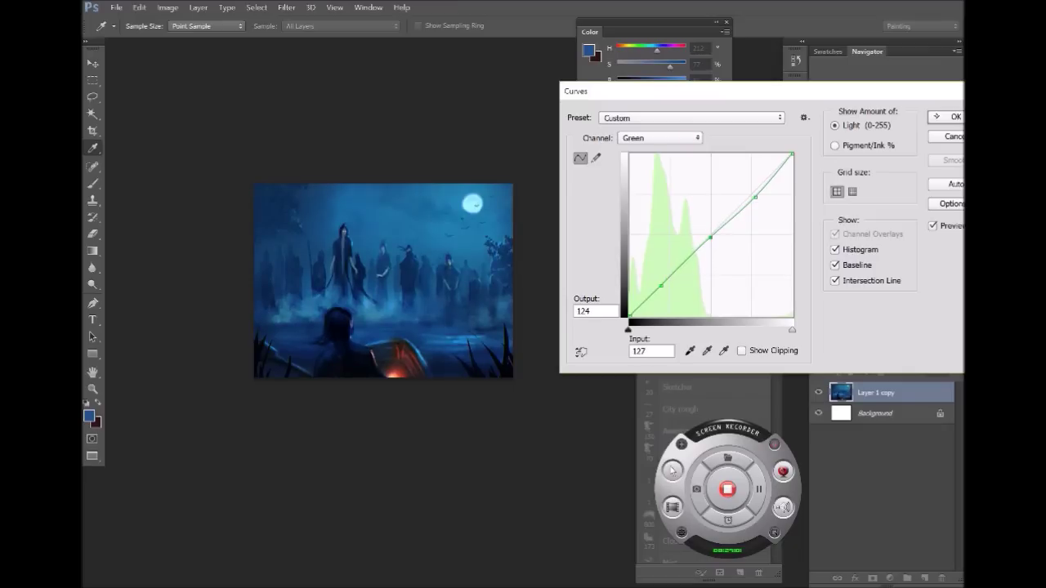
{"action": "key", "text": "Return"}
Set up the Hard Round brush at 2 px with a bright orange of H 20, S 77, B 100.
{"action": "key", "text": "b"}
{"action": "left_click", "coordinate": [427, 262], "text": "ctrl"}
{"action": "left_click", "coordinate": [429, 270], "text": "ctrl"}
{"action": "left_click_drag", "start_coordinate": [351, 316], "coordinate": [543, 289]}
{"action": "key", "text": "ctrl+minus"}
{"action": "left_click", "coordinate": [706, 302]}
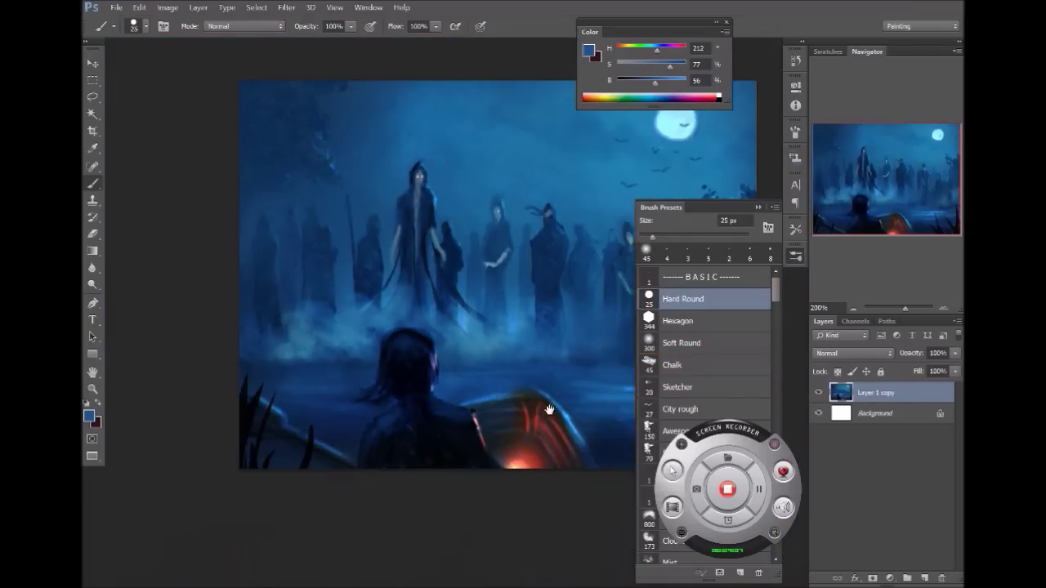
{"action": "left_click_drag", "start_coordinate": [564, 425], "coordinate": [312, 371]}
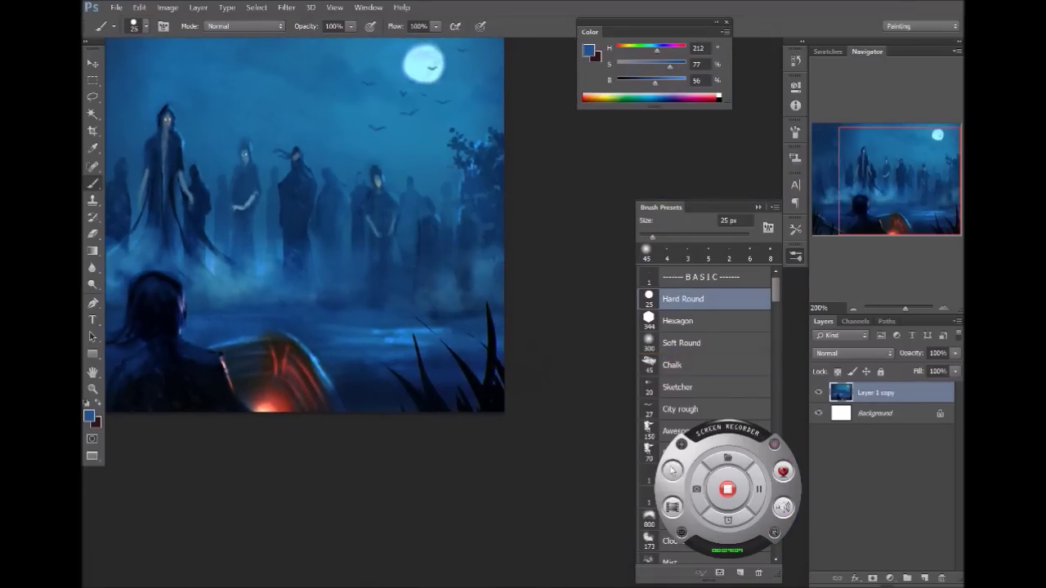
{"action": "left_click_drag", "start_coordinate": [670, 82], "coordinate": [685, 81]}
{"action": "left_click", "coordinate": [621, 48]}
{"action": "key", "text": "["}
{"action": "key", "text": "["}
{"action": "key", "text": "["}
{"action": "key", "text": "["}
{"action": "key", "text": "["}
{"action": "key", "text": "["}
{"action": "key", "text": "["}
{"action": "key", "text": "["}
{"action": "key", "text": "["}
{"action": "key", "text": "["}
{"action": "key", "text": "["}
{"action": "key", "text": "bracketright"}
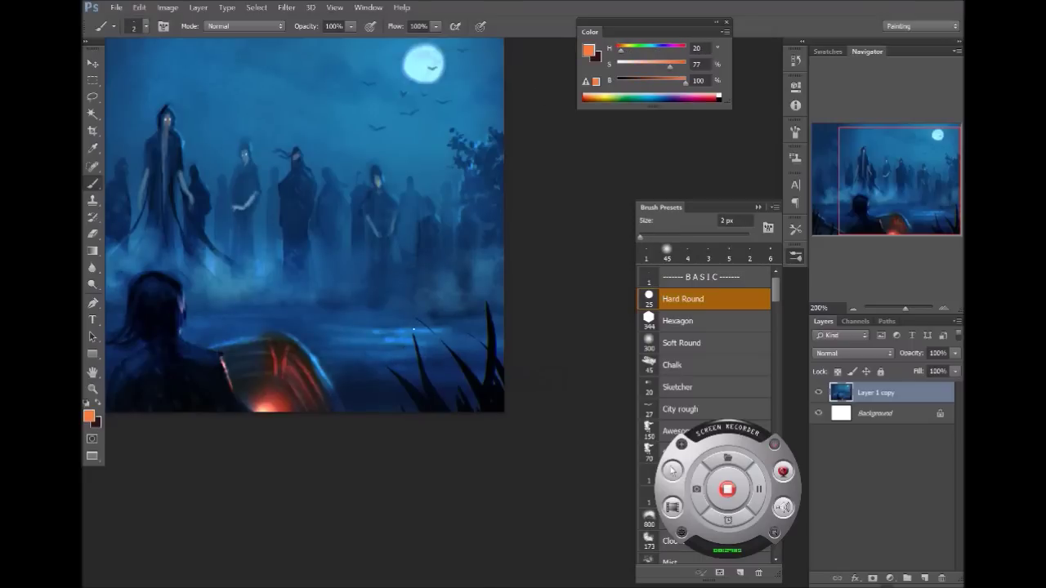
Paint thin glints on the water beside the reeds in Color Dodge mode with a pale H 20, S 17, B 100 at 3 px.
{"action": "left_click_drag", "start_coordinate": [666, 64], "coordinate": [628, 65]}
{"action": "left_click", "coordinate": [283, 27]}
{"action": "left_click", "coordinate": [246, 139]}
{"action": "left_click_drag", "start_coordinate": [400, 328], "coordinate": [404, 335]}
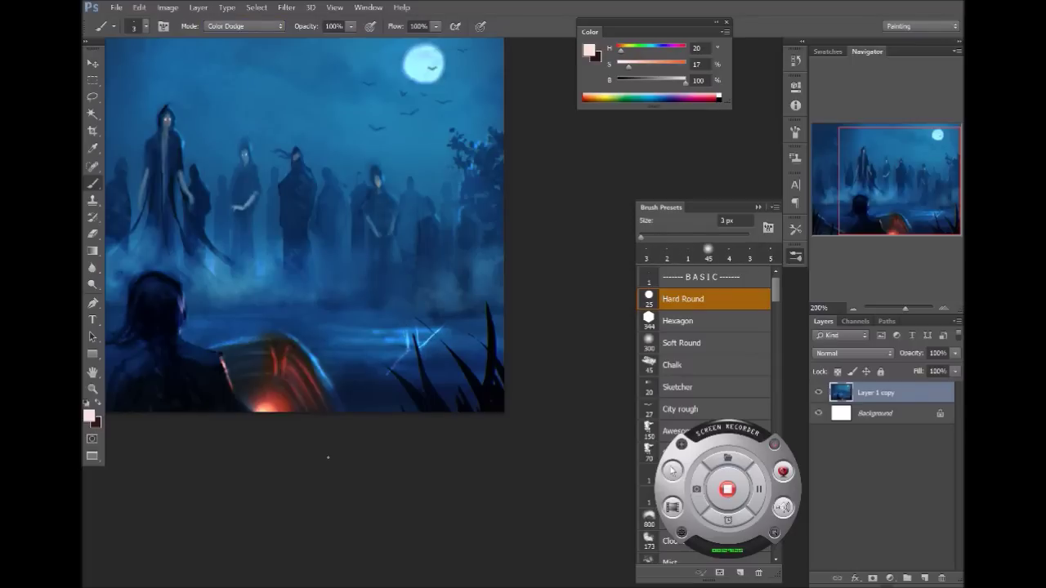
{"action": "left_click_drag", "start_coordinate": [391, 373], "coordinate": [554, 413]}
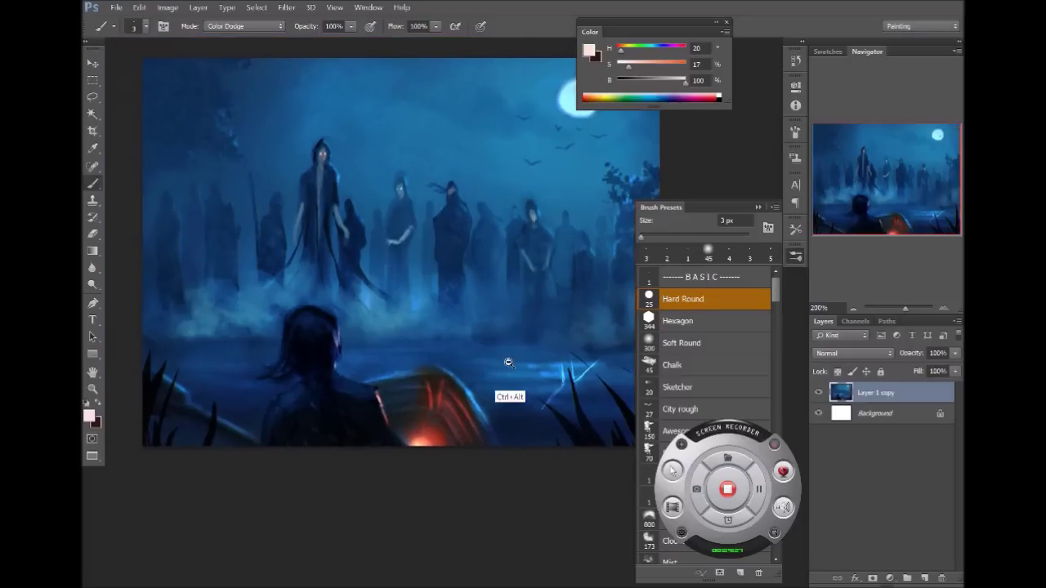
{"action": "left_click", "coordinate": [511, 363], "text": "ctrl+alt"}
{"action": "left_click", "coordinate": [466, 331], "text": "ctrl"}
{"action": "left_click_drag", "start_coordinate": [576, 318], "coordinate": [451, 390]}
{"action": "left_click", "coordinate": [510, 288], "text": "ctrl"}
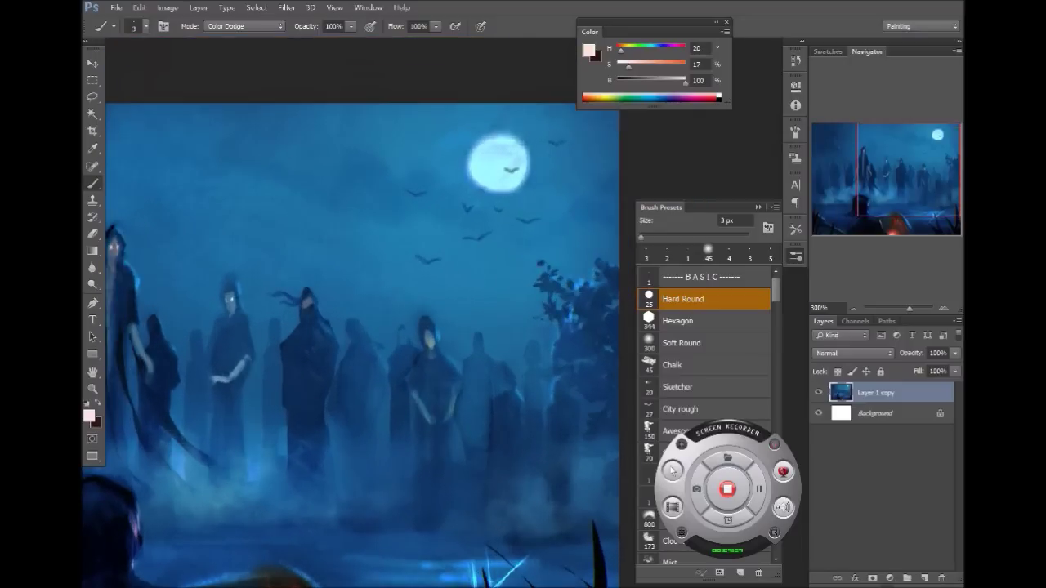